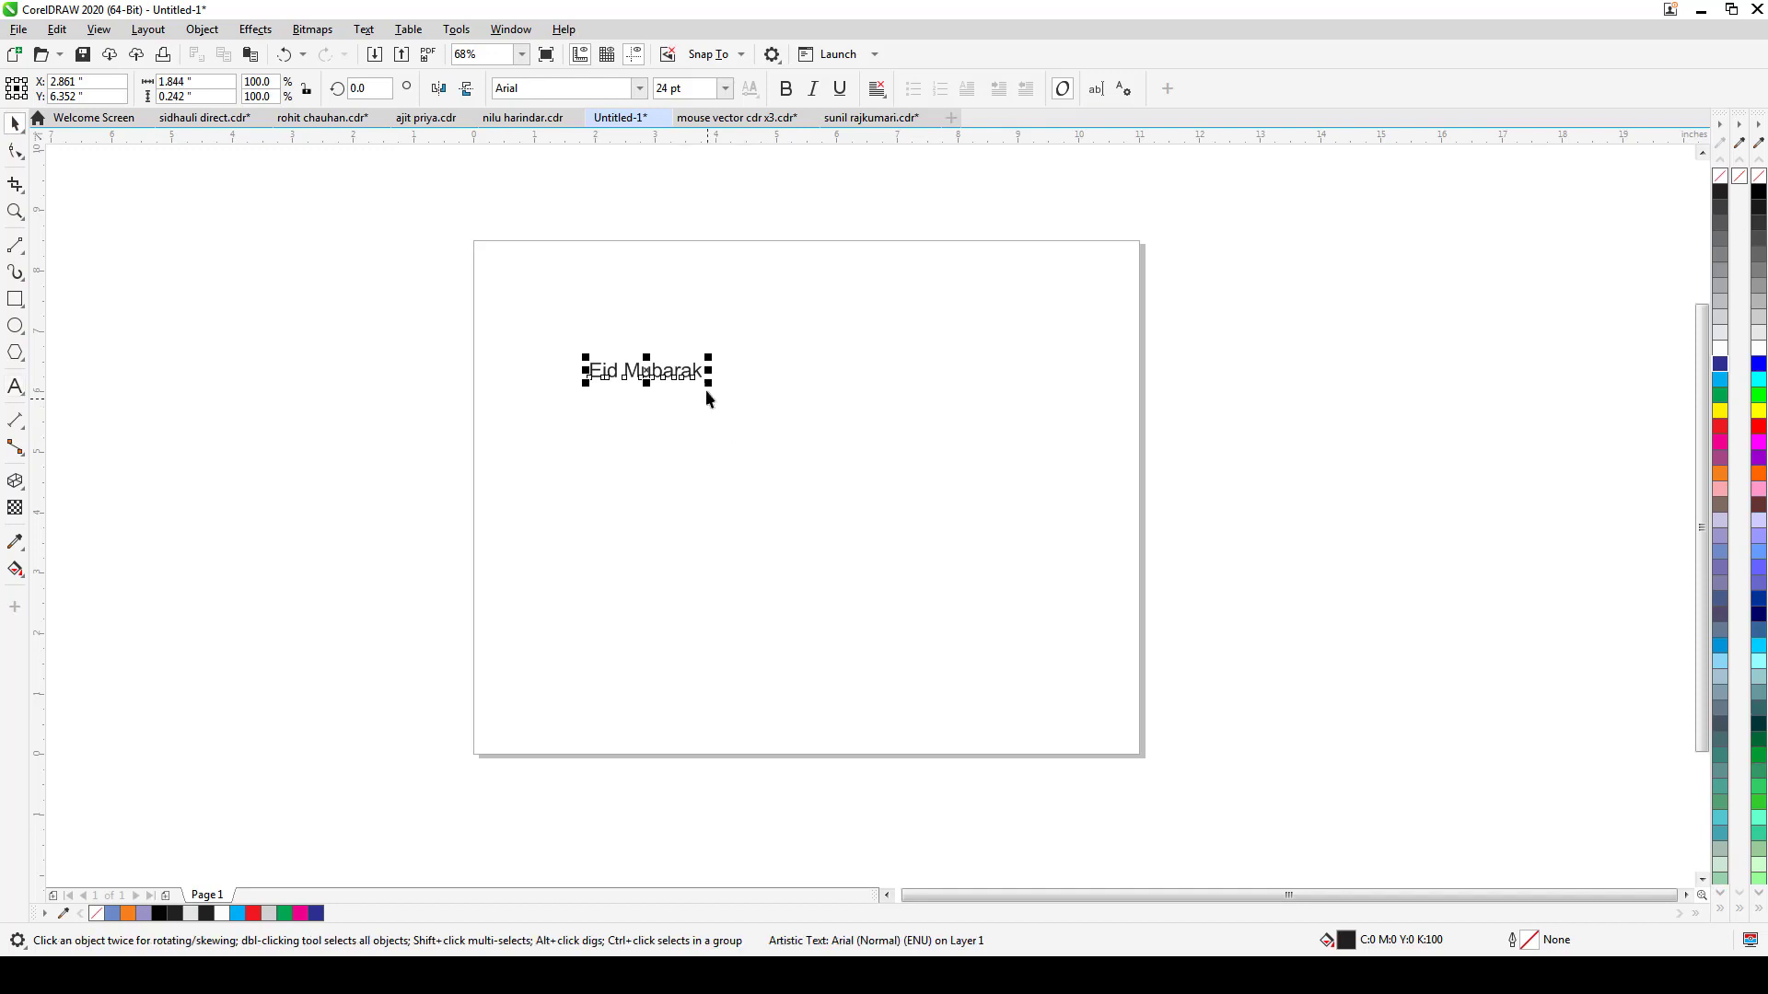
- Change the "Eid Mubarak" text to the Anydore font and enlarge it to about 9.55 inches wide across the middle of the page
left_click_drag(708, 383, 1067, 610)
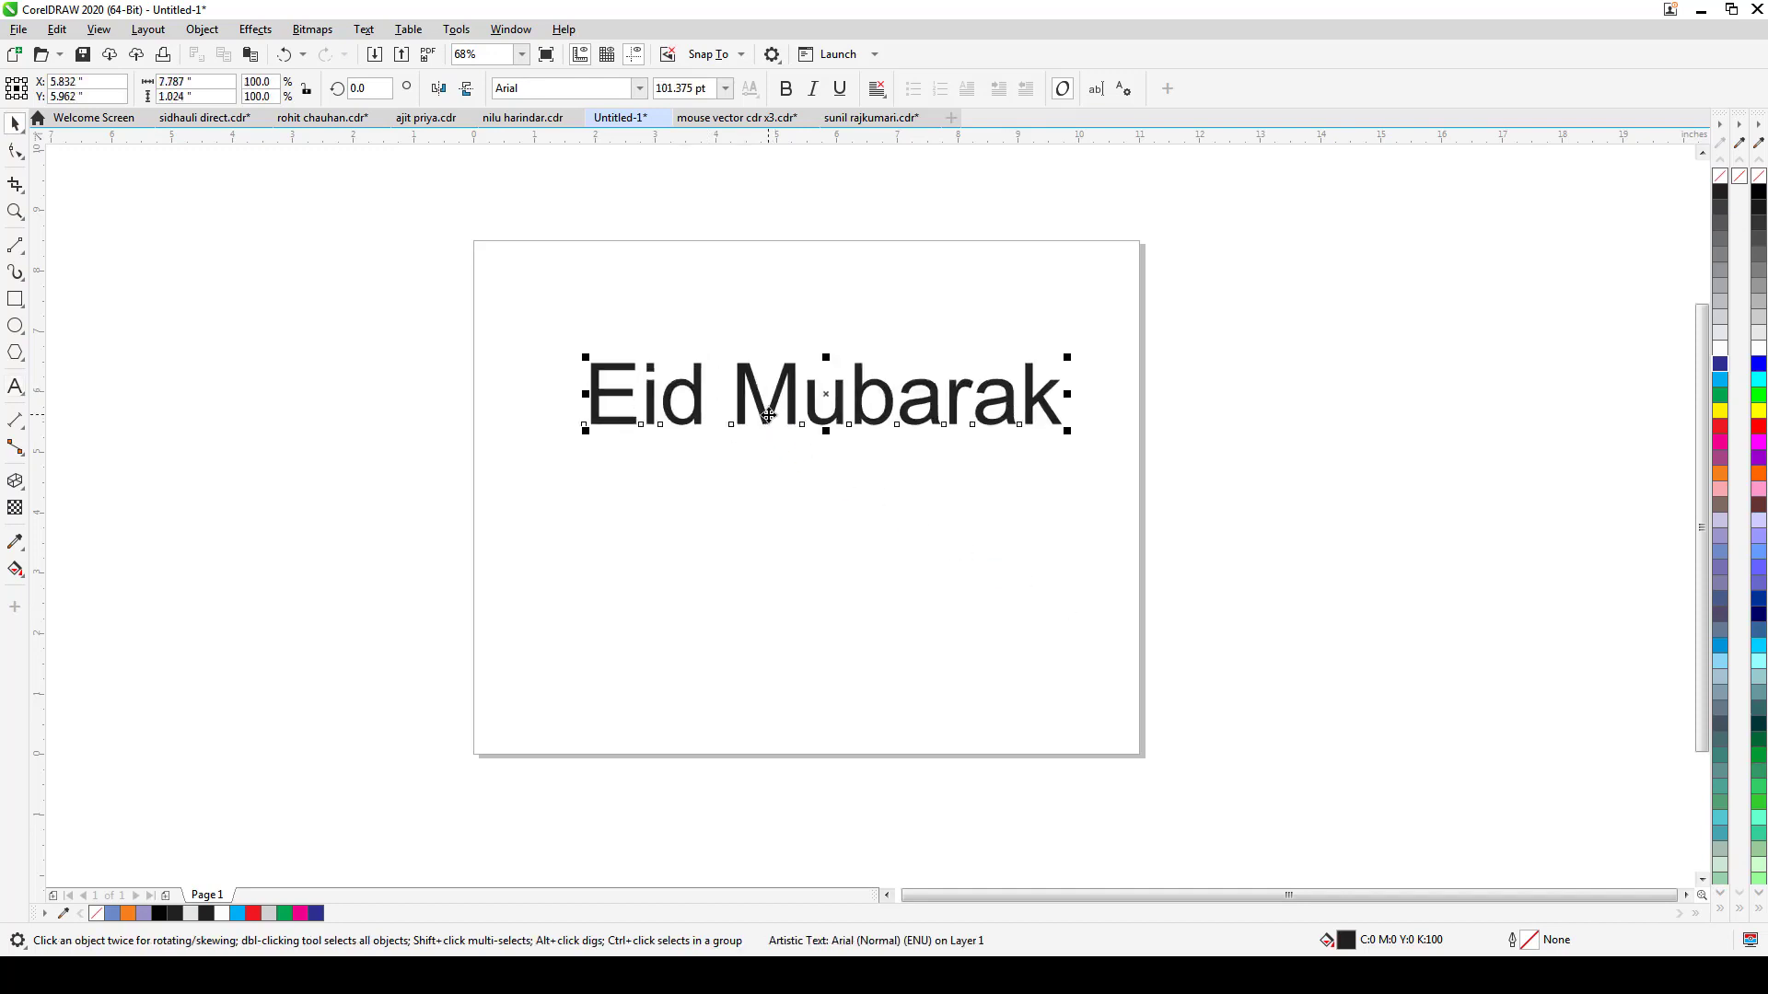
left_click_drag(774, 418, 761, 465)
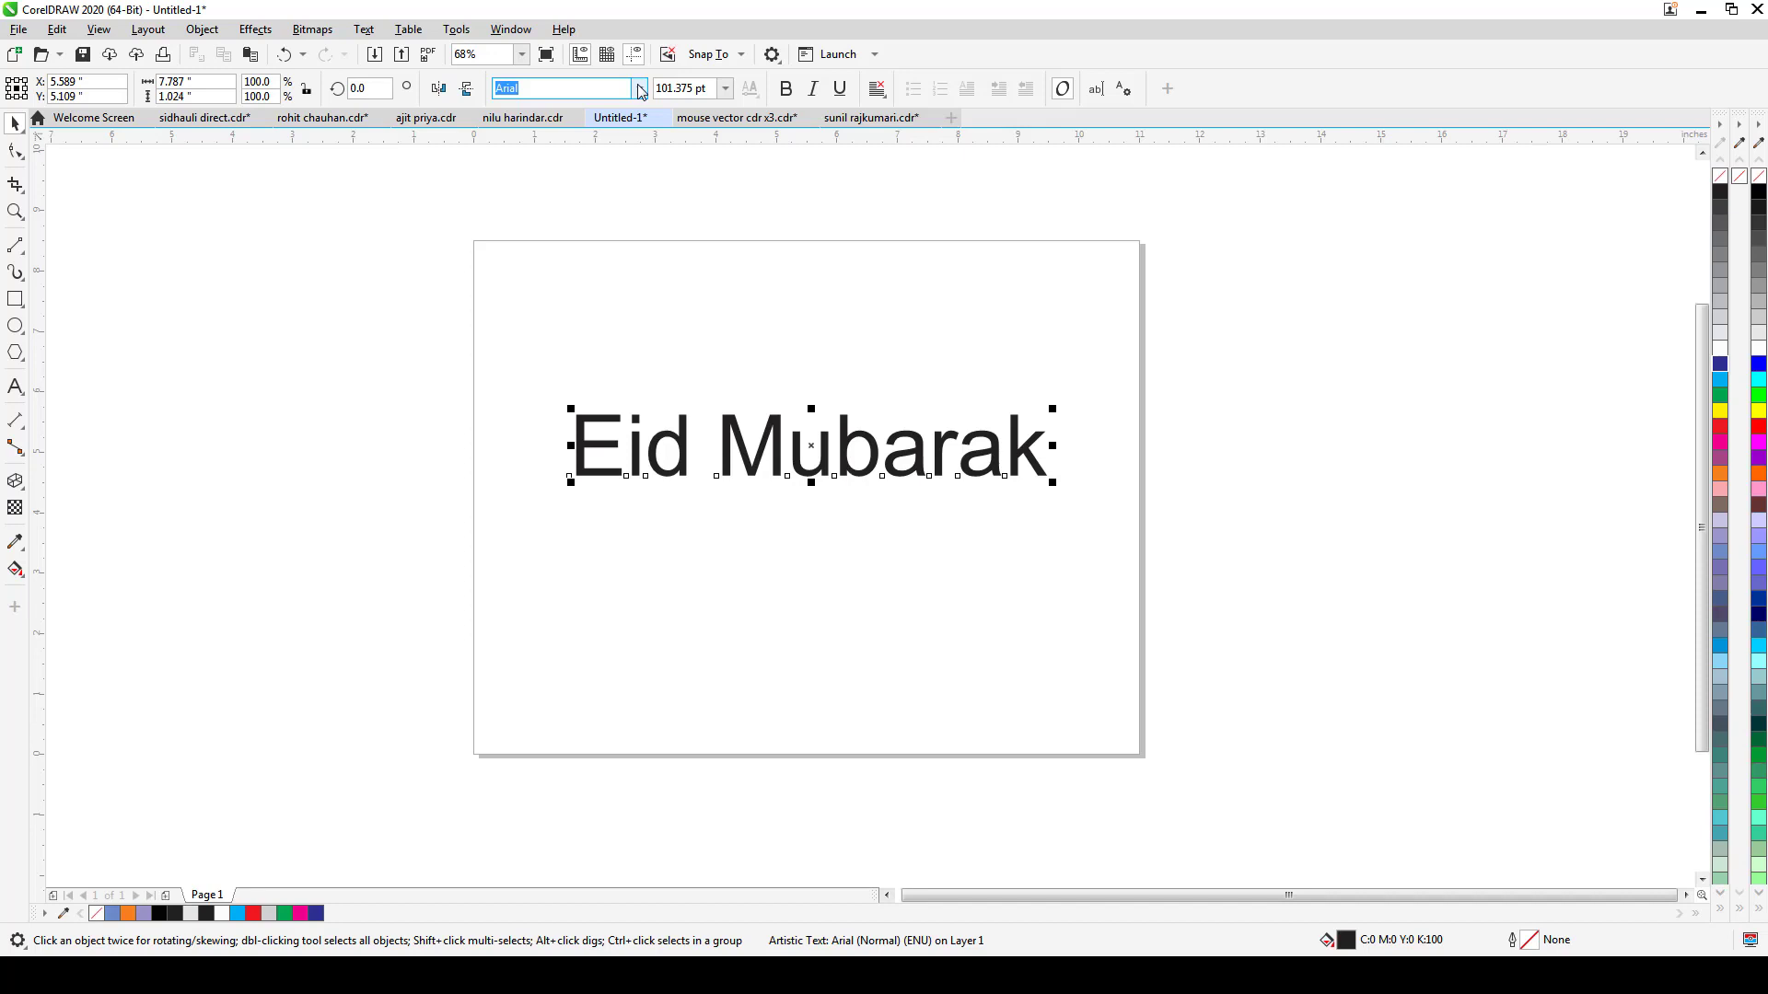
left_click(640, 89)
left_click(737, 488)
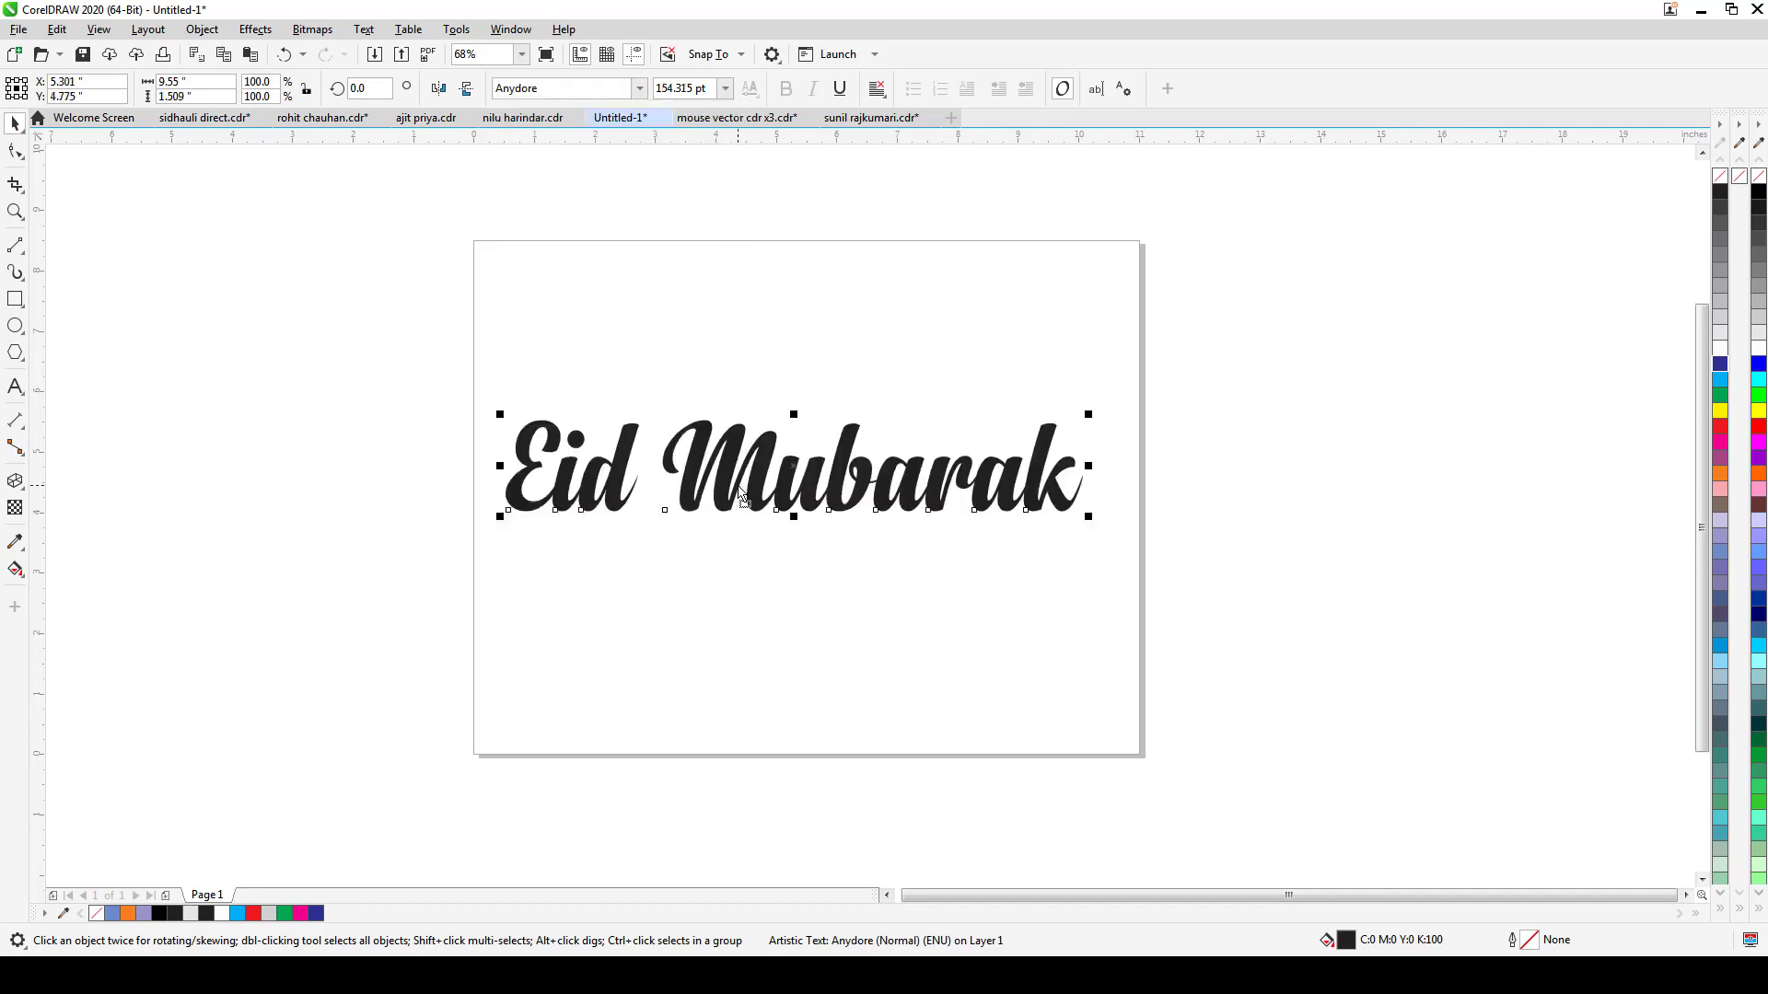
- Duplicate the "Eid Mubarak" text directly above the original and select the lower one
left_click_drag(739, 493, 788, 311)
right_click(750, 366)
left_click(764, 467)
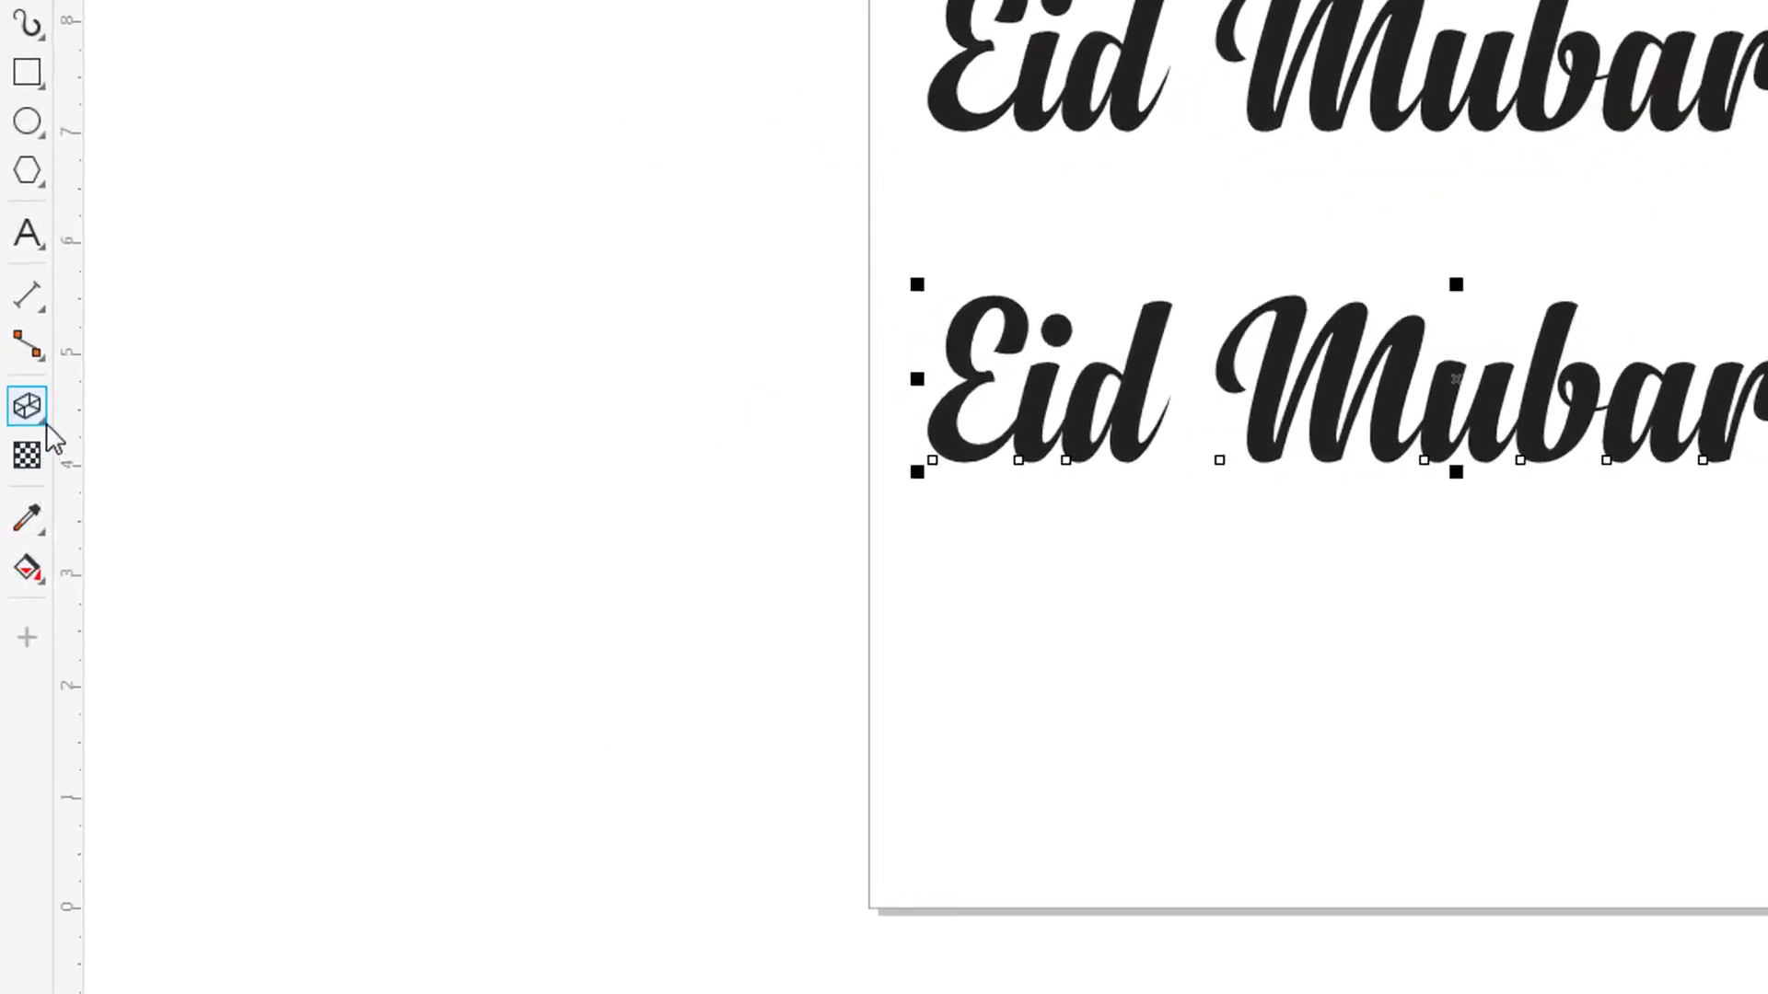
- Add a thick outward contour around the lower "Eid Mubarak" text and break the contour apart from the text
left_click(41, 419)
left_click(125, 517)
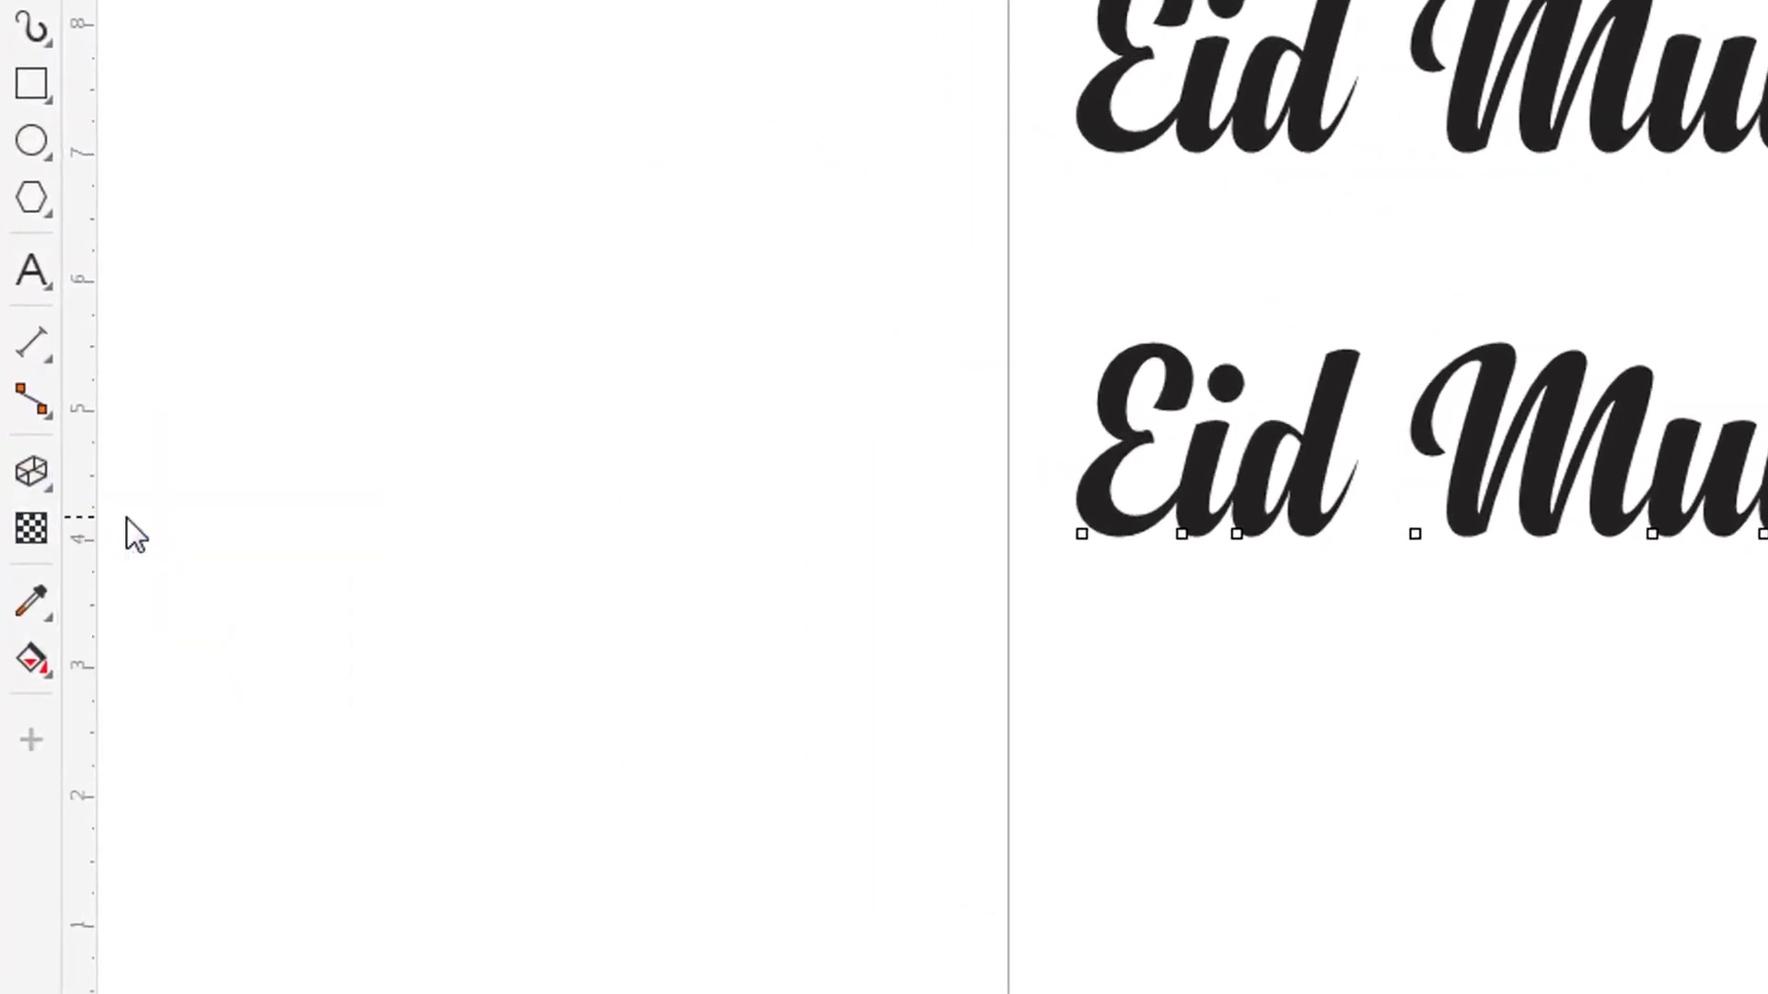
mouse_move(927, 586)
left_mouse_down()
mouse_move(911, 682)
mouse_move(909, 578)
left_mouse_up()
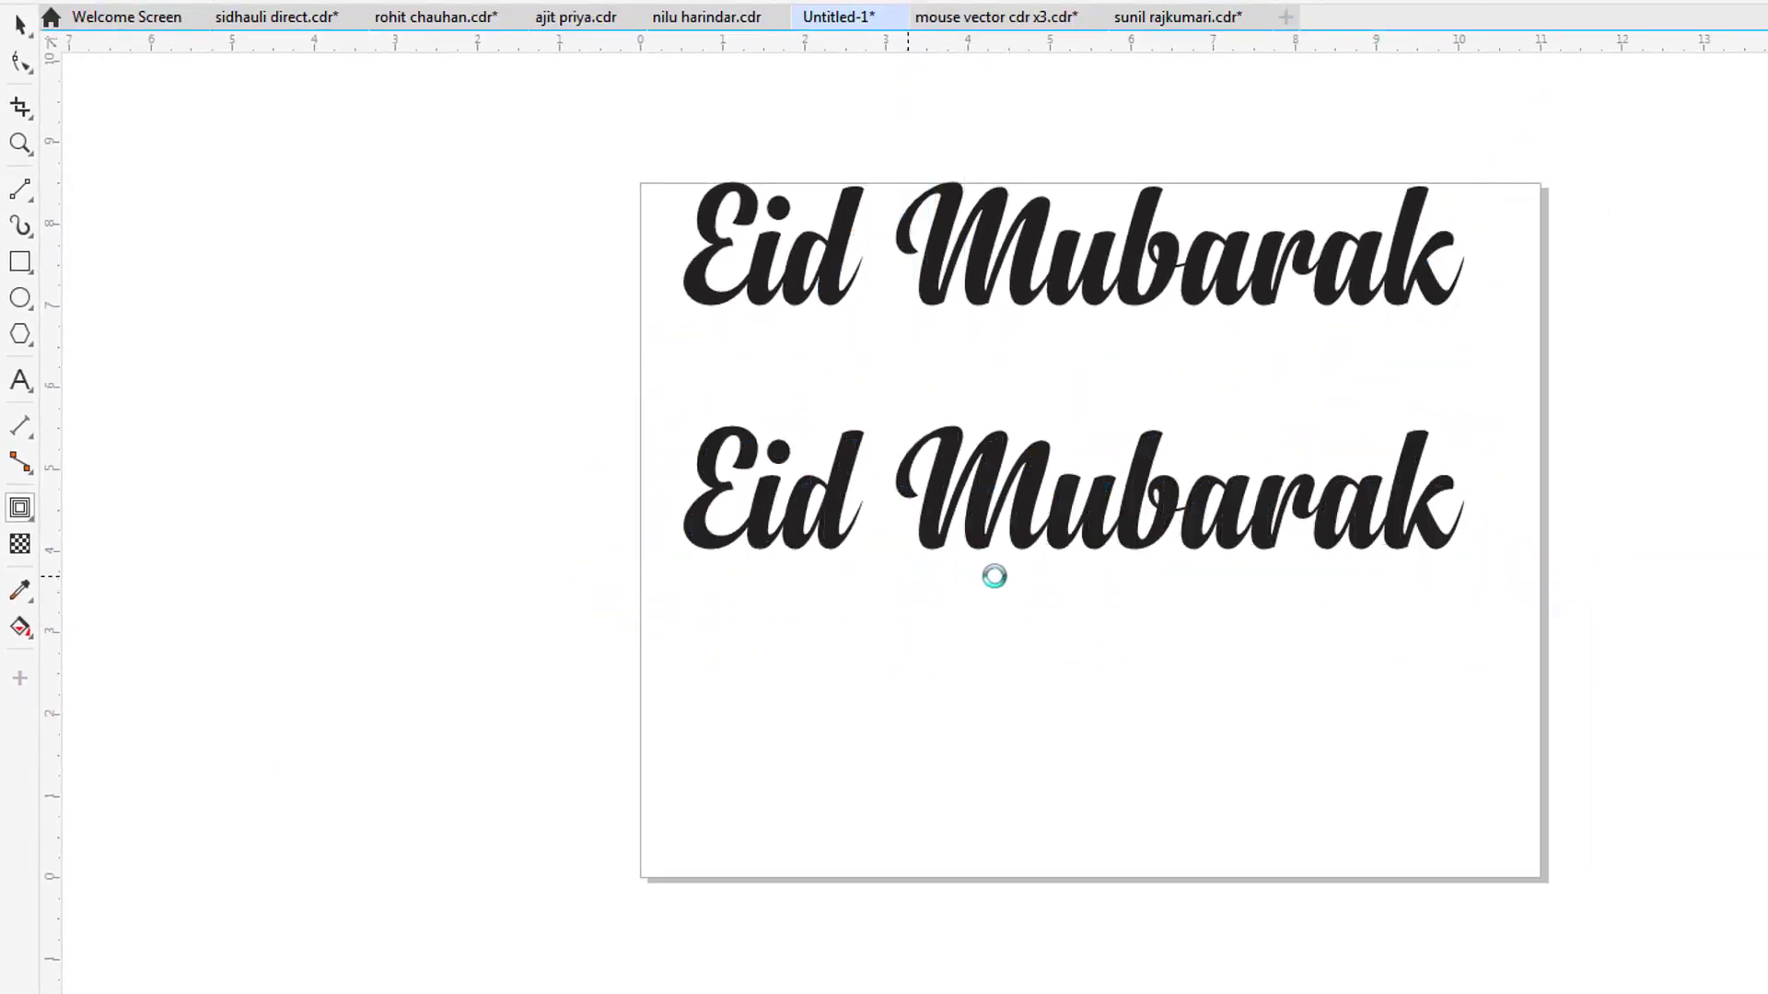
left_click(22, 26)
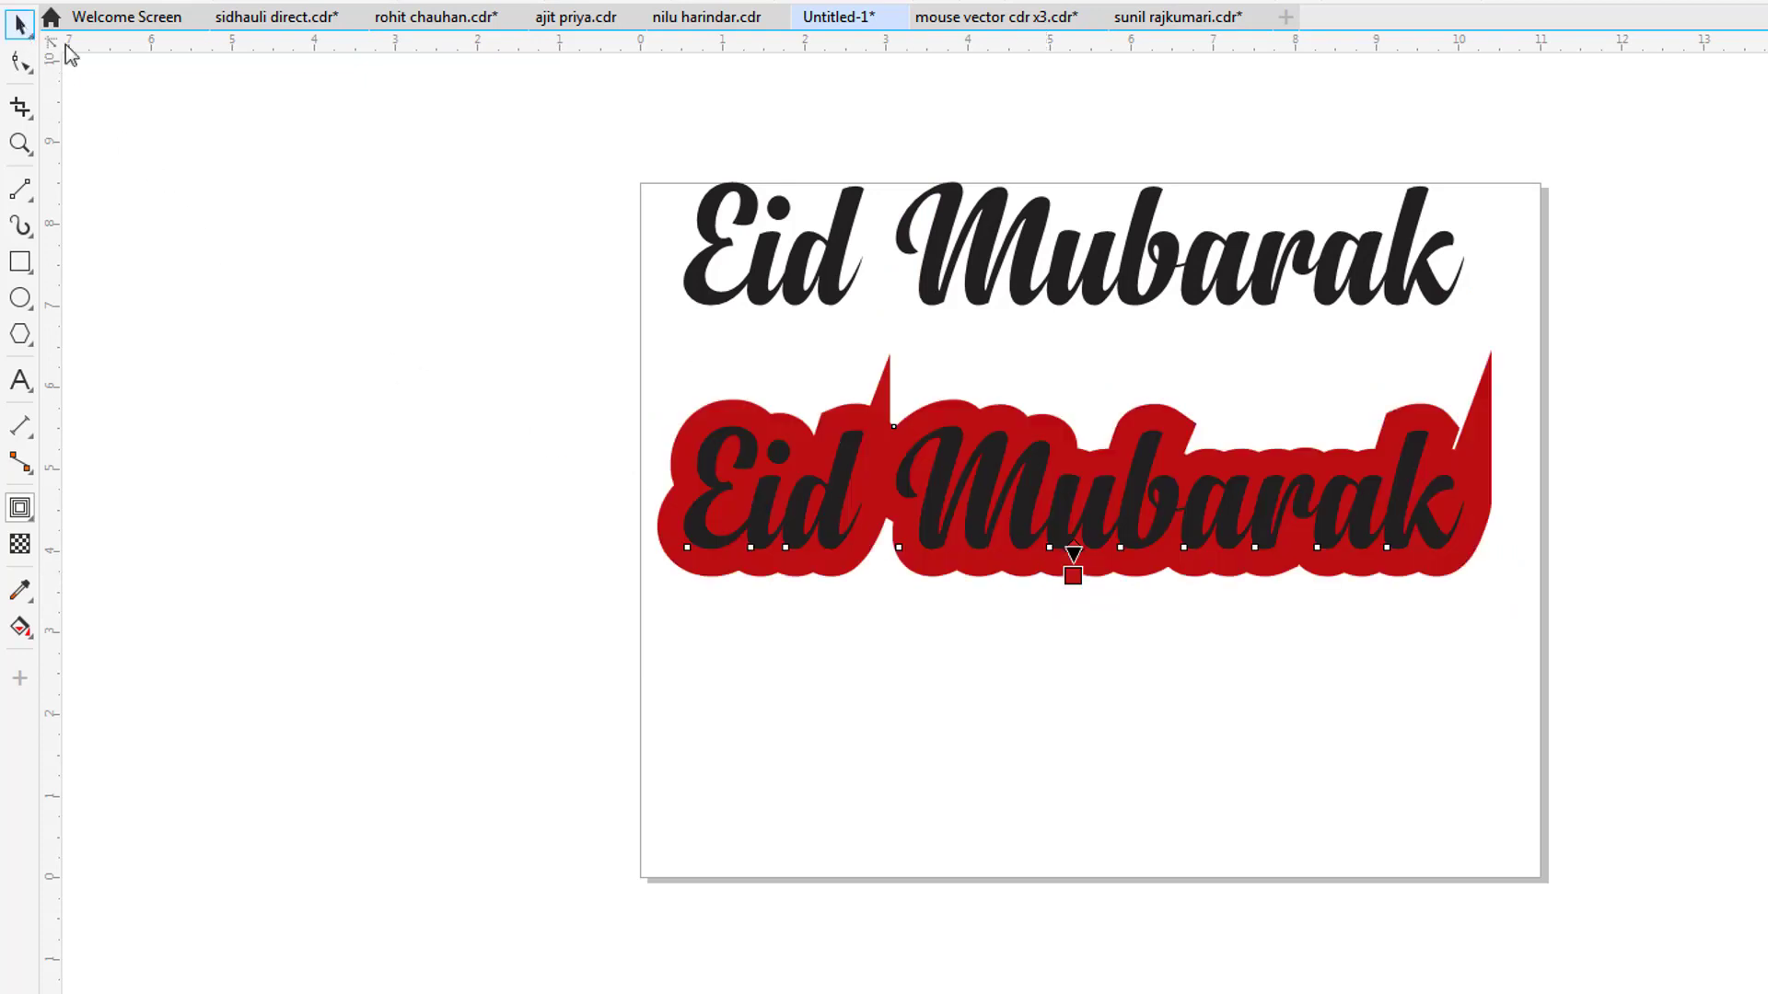
right_click(964, 559)
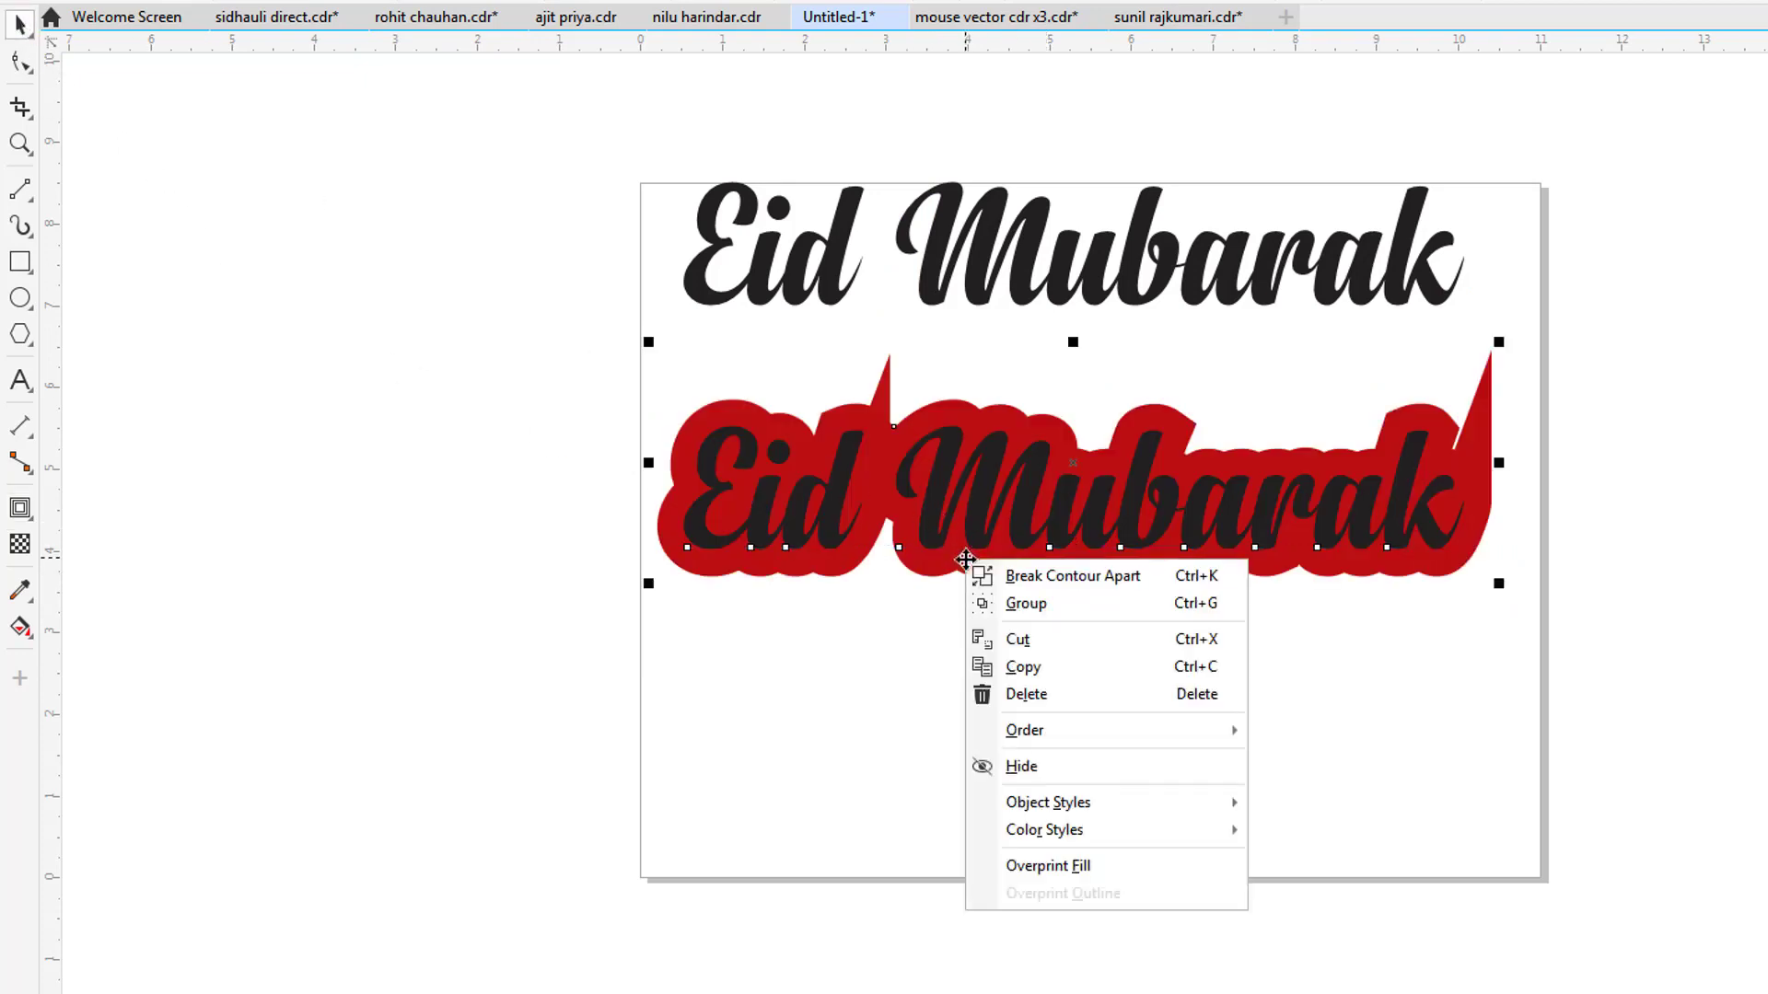
left_click(1054, 580)
- Delete the tip node of the spike between "Eid" and "Mubarak" on the red contour shape
left_click(889, 431)
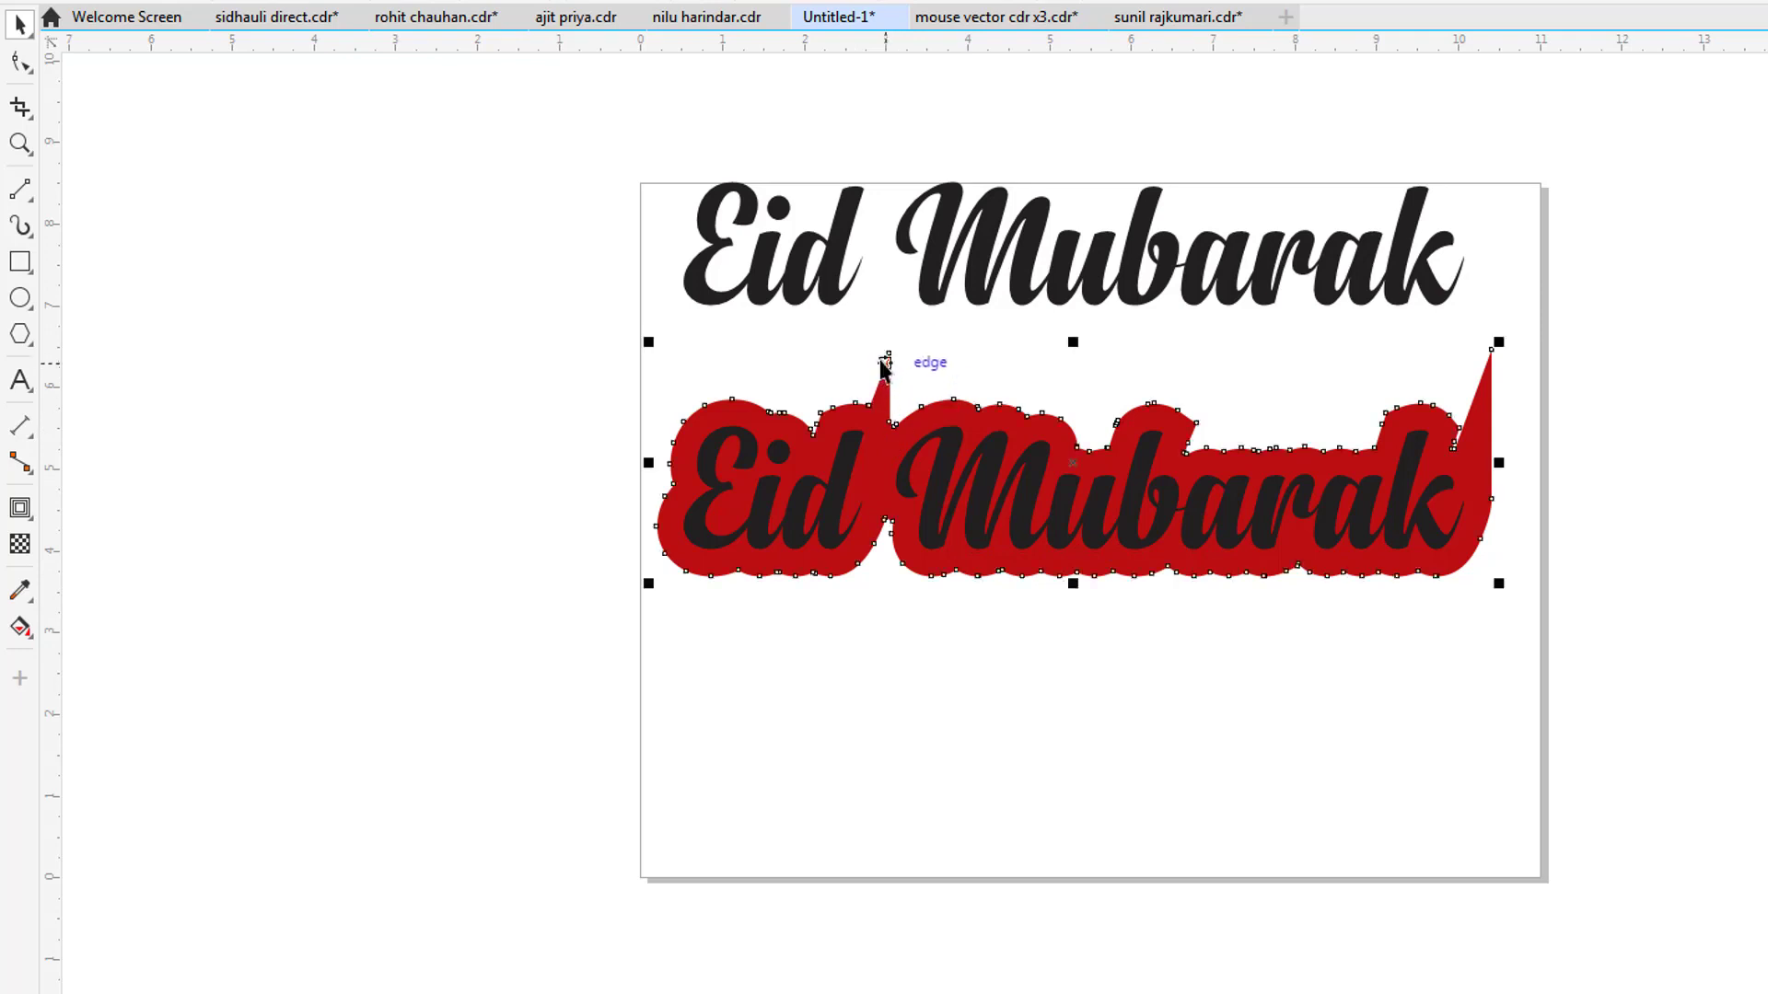
scroll(880, 362, "up", 3)
left_click(16, 66)
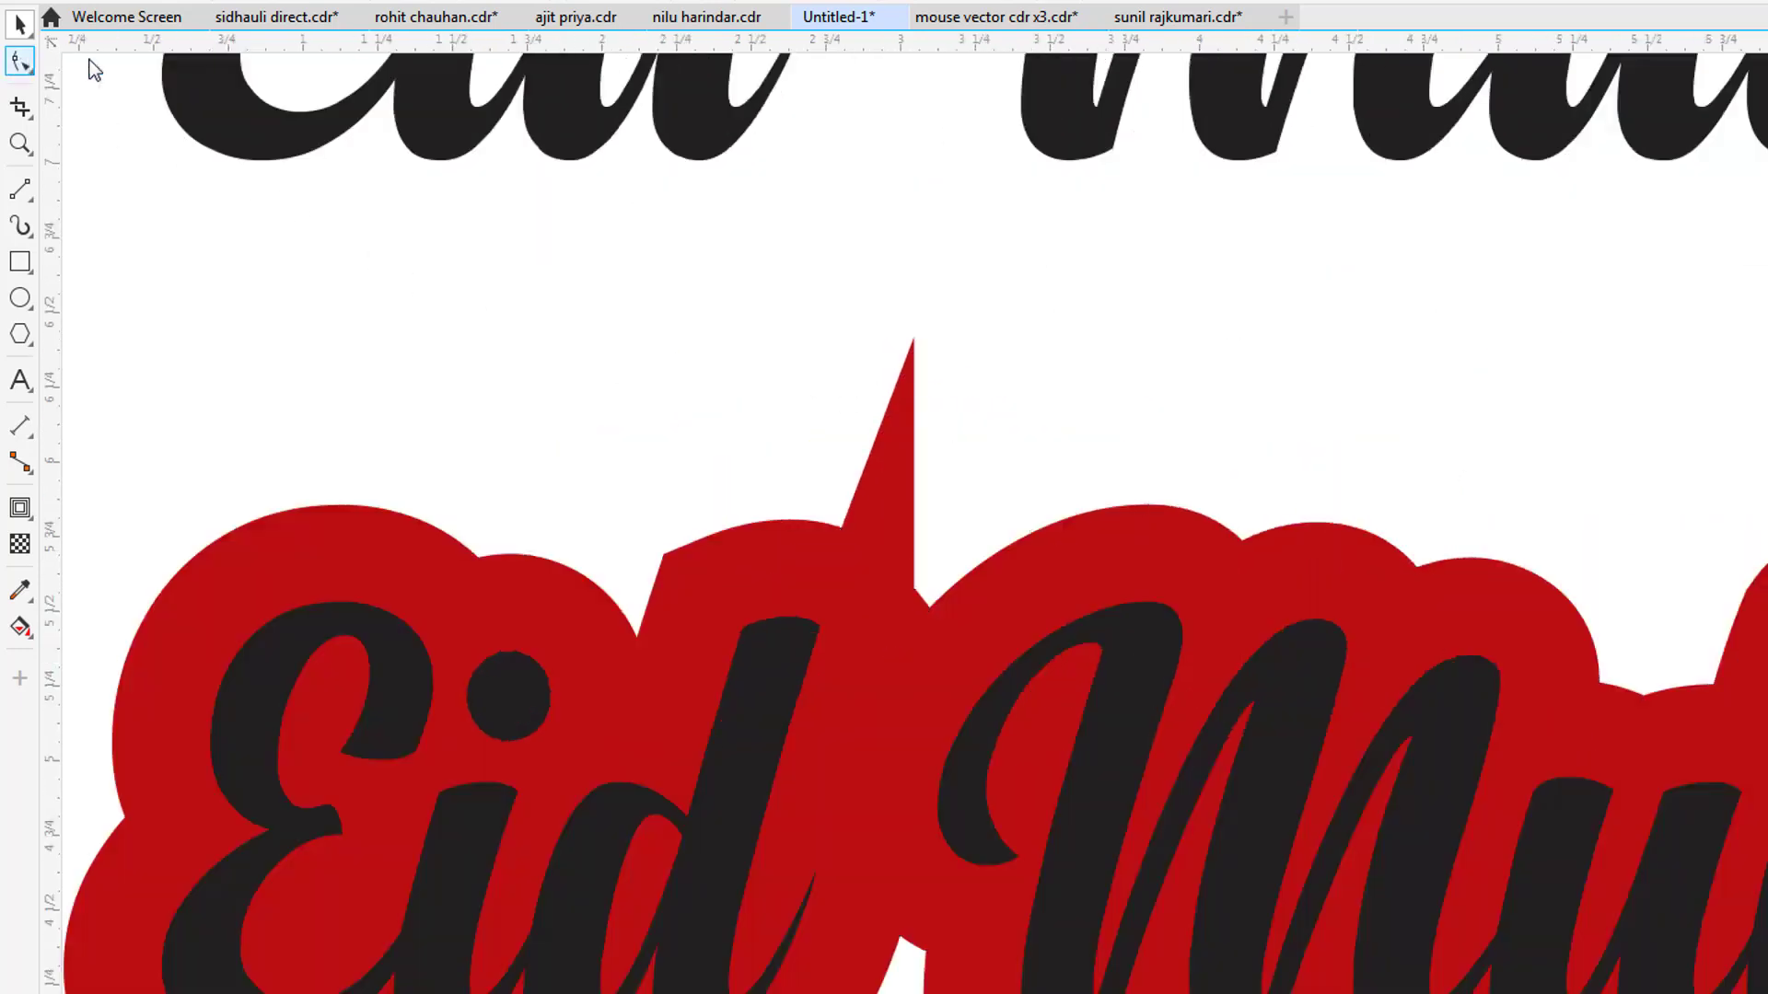
left_click(914, 338)
key("Delete")
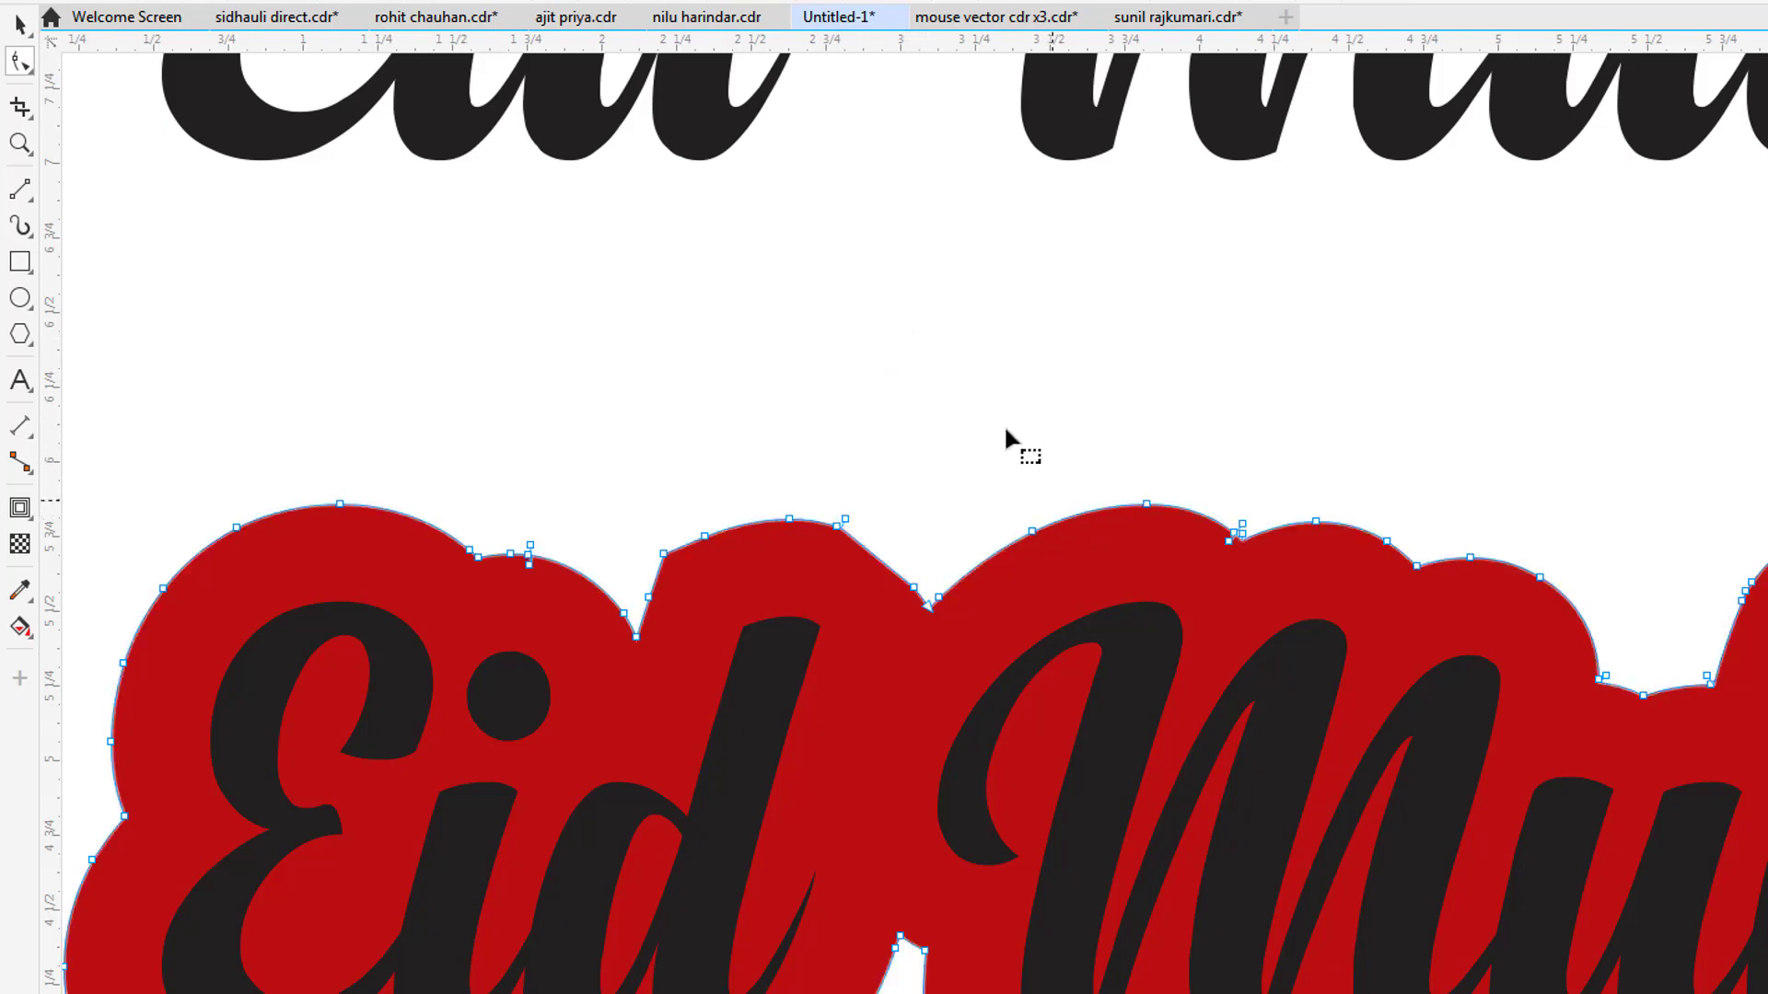
- Lower the tip node of the tall spike beside the final "k" on the red contour shape
scroll(1006, 431, "down", 3)
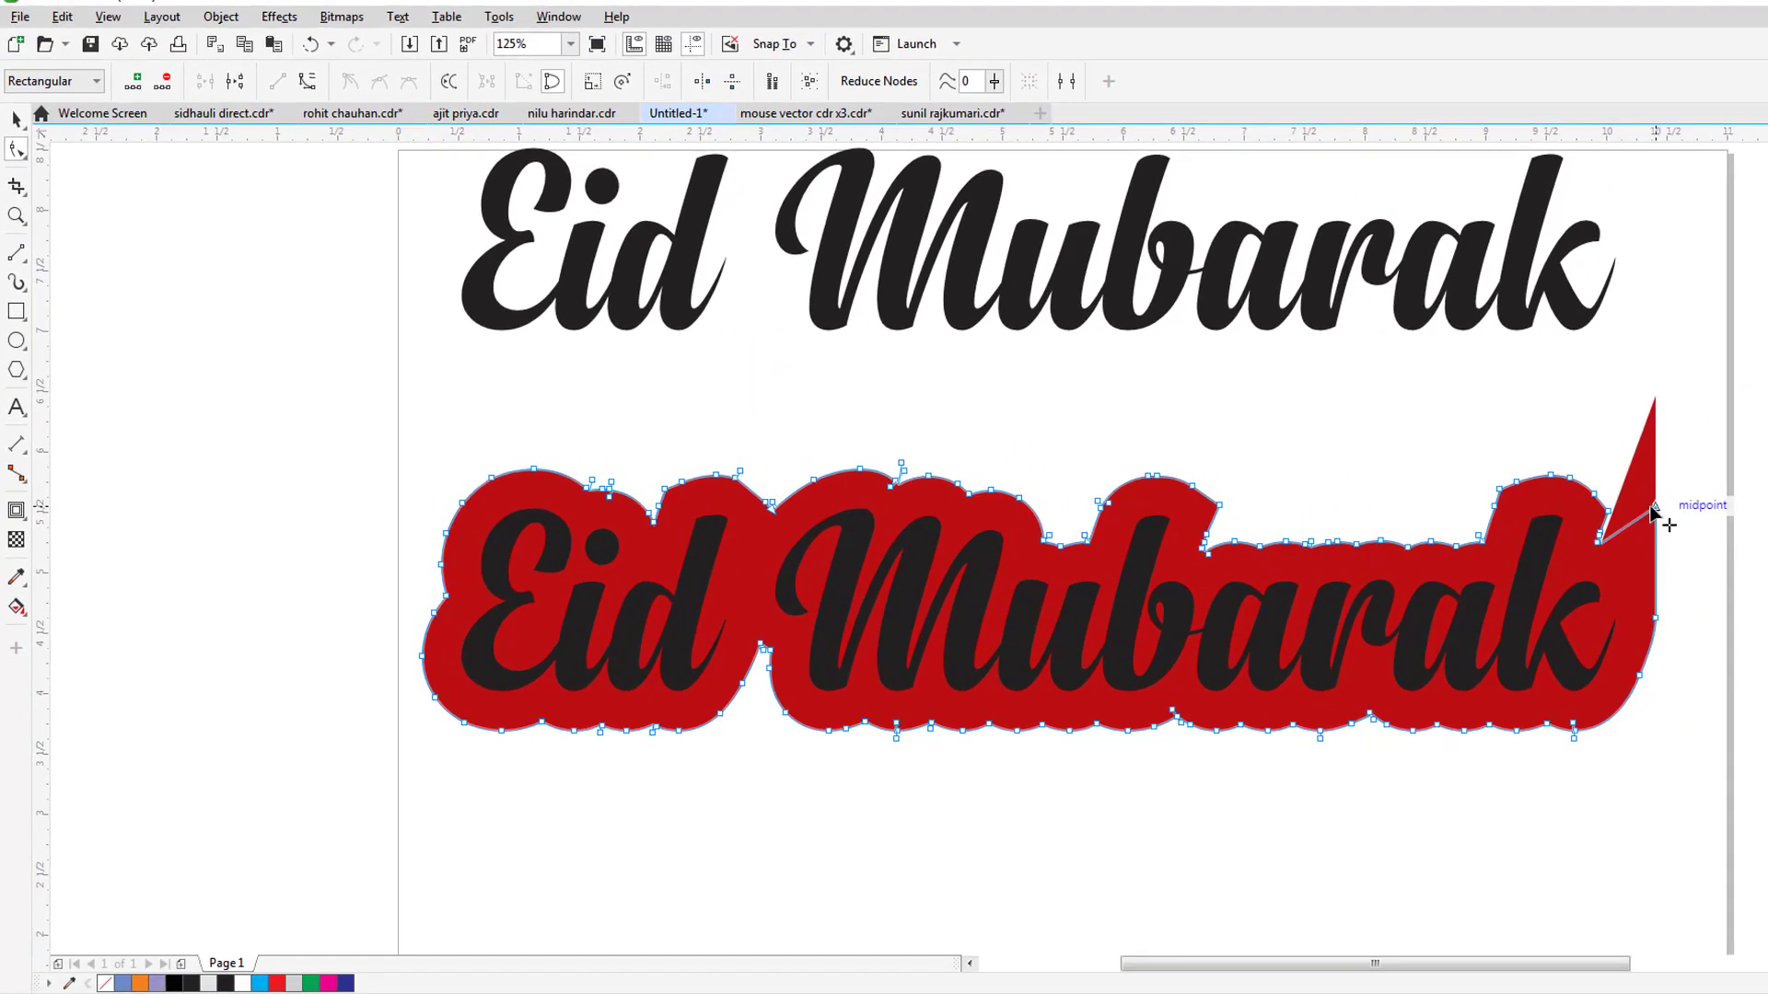
left_click_drag(1652, 513, 1654, 525)
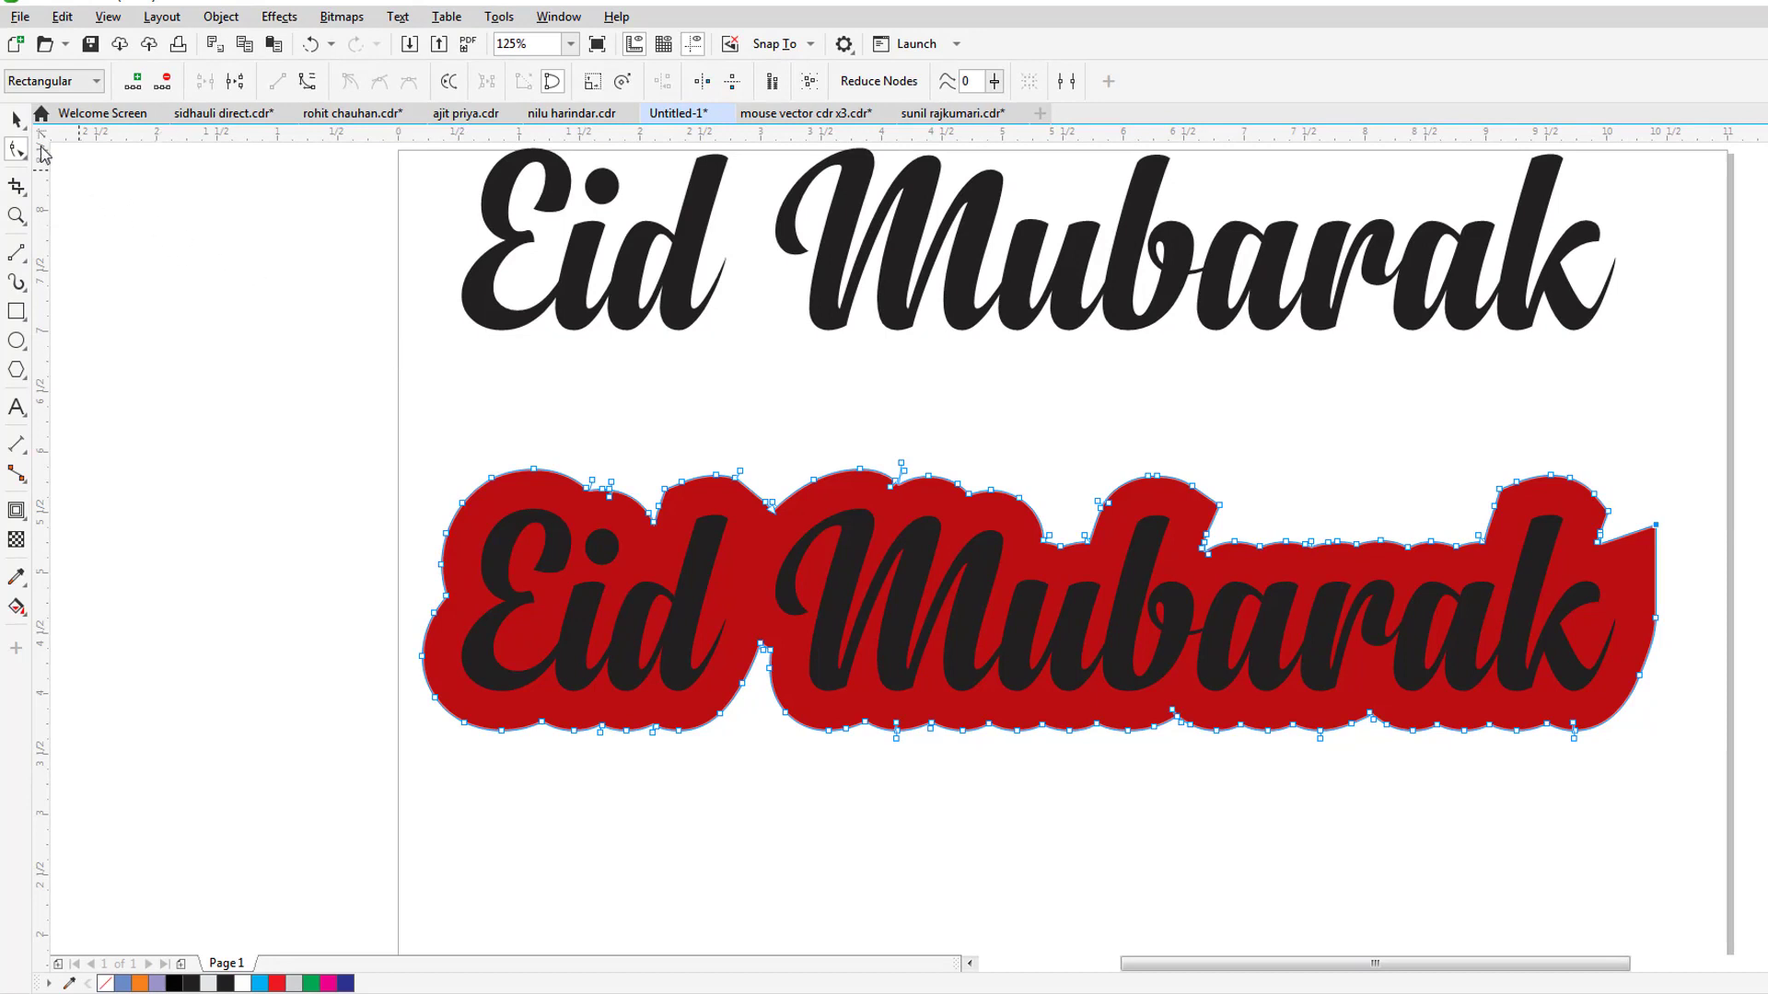
left_click(16, 118)
left_click(295, 474)
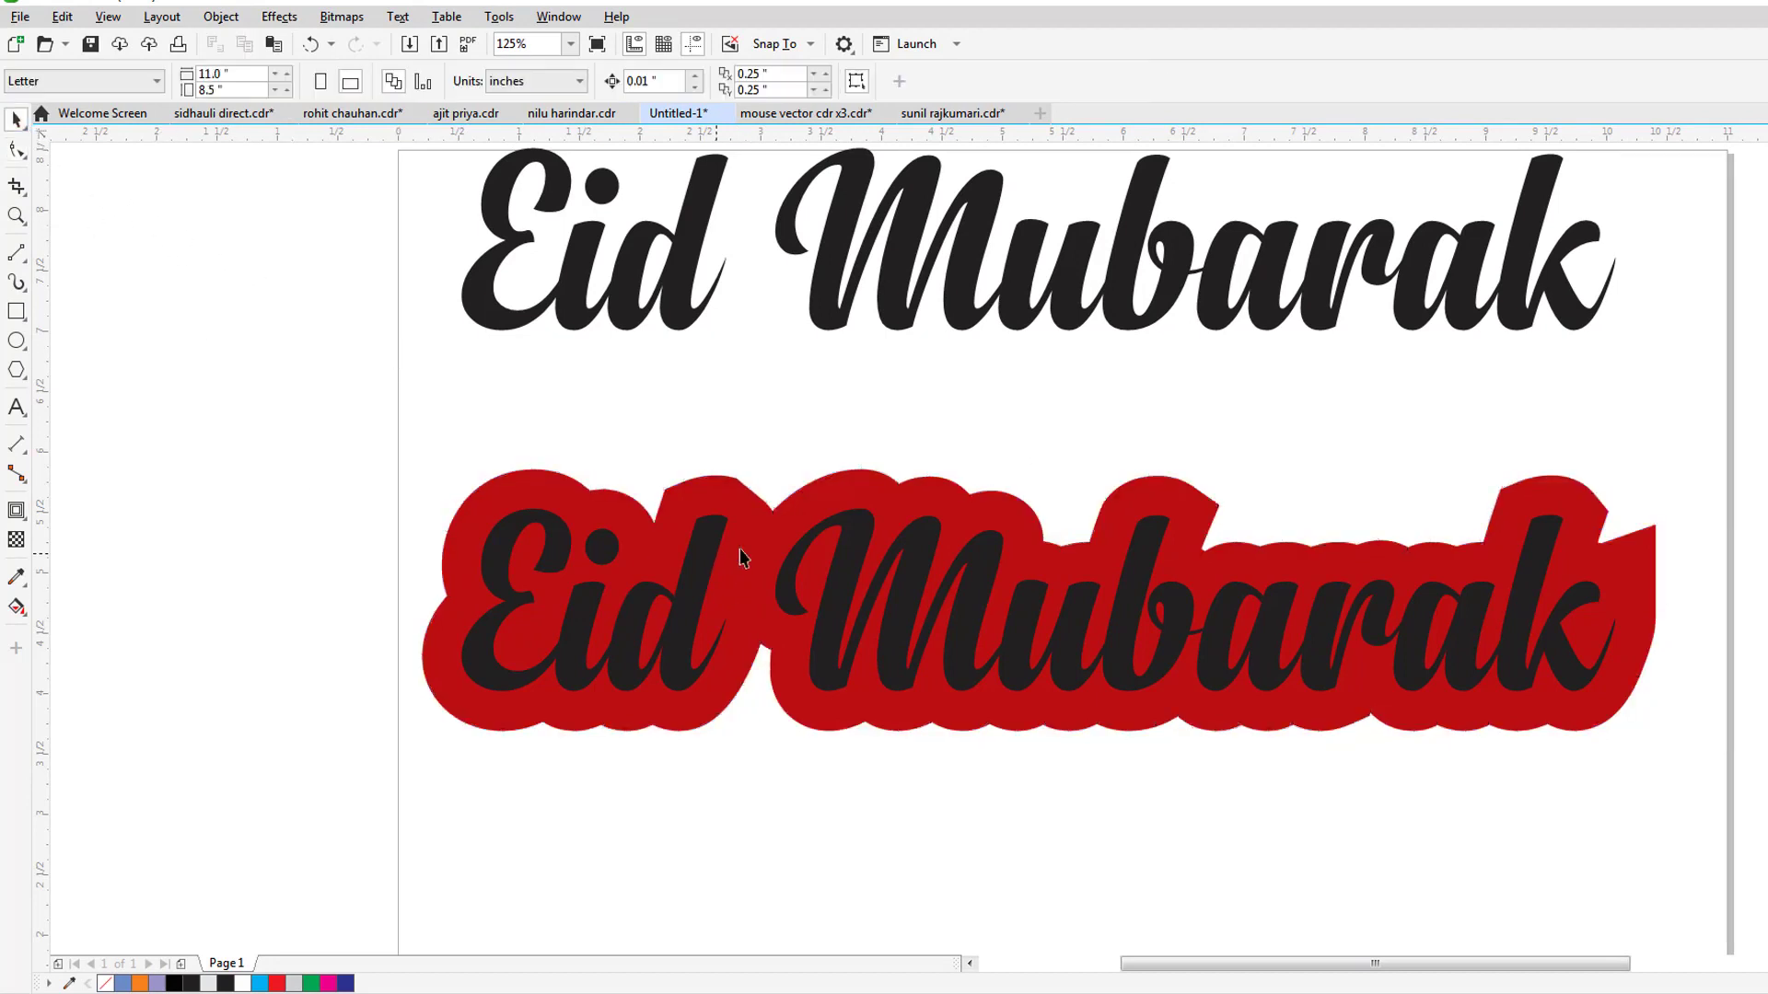
- Move the black lower text about 10 inches to the left, off the red contour shape
left_click(1130, 690)
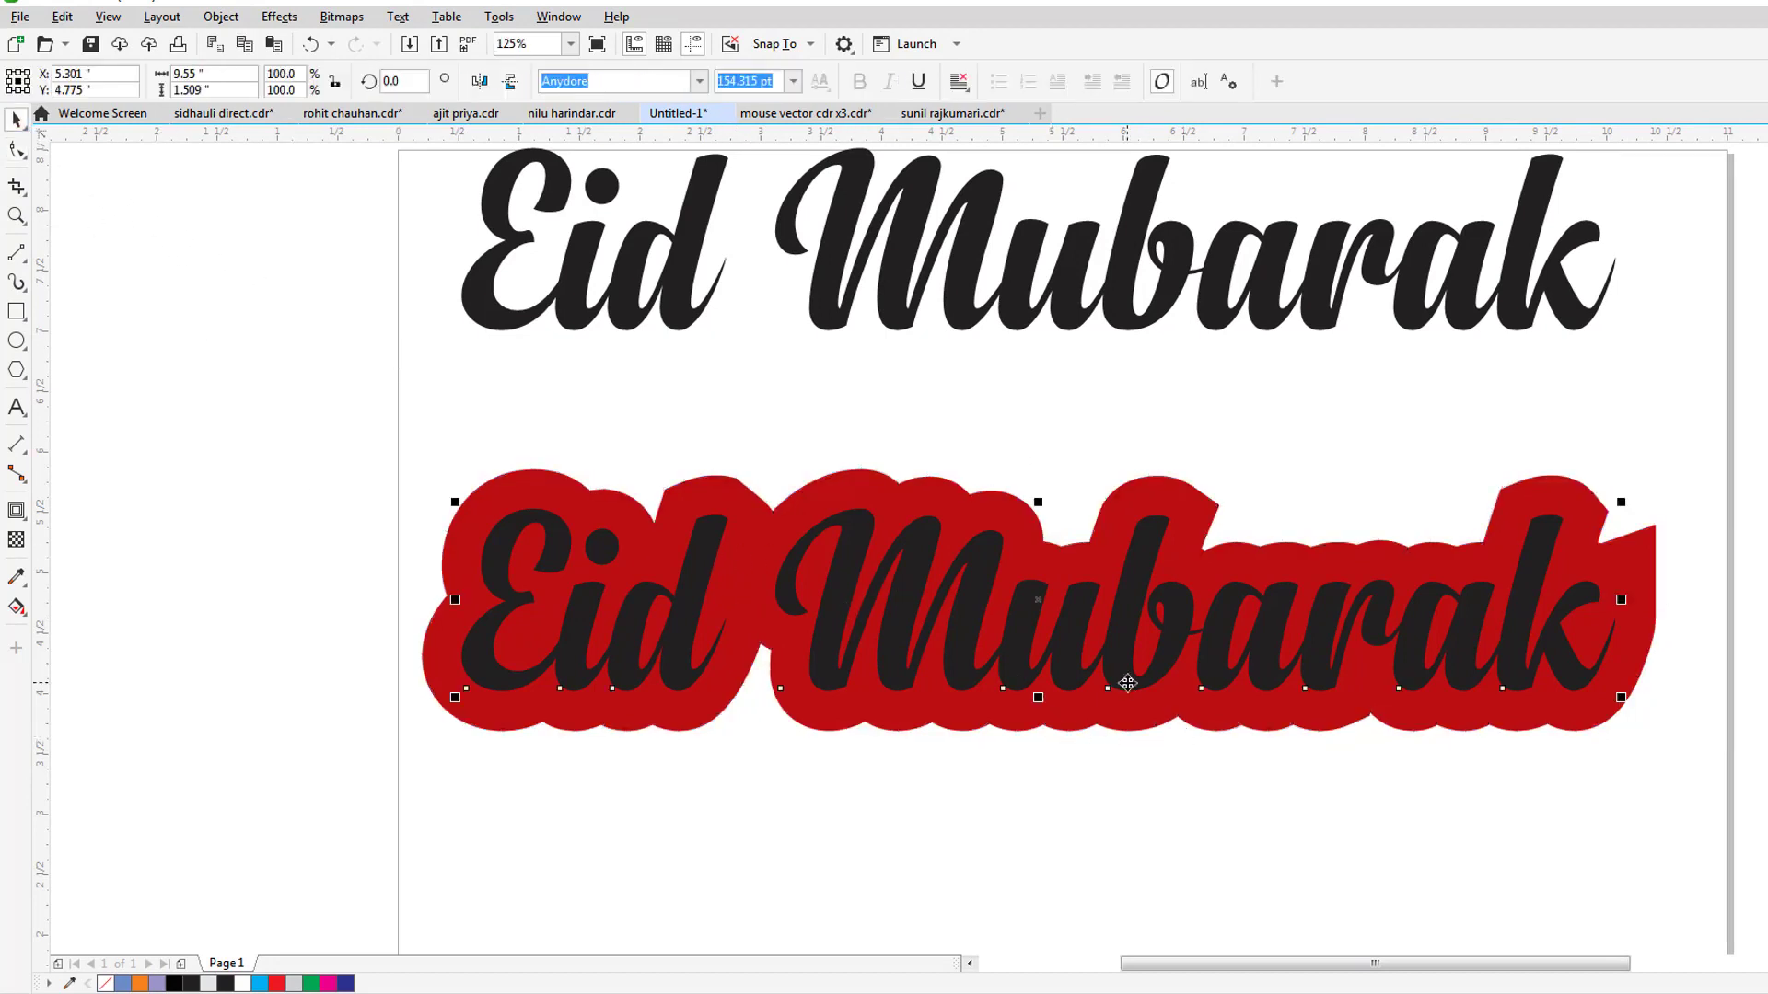
scroll(1126, 677, "down", 1)
left_click_drag(1131, 678, 514, 692)
scroll(1146, 700, "up", 1)
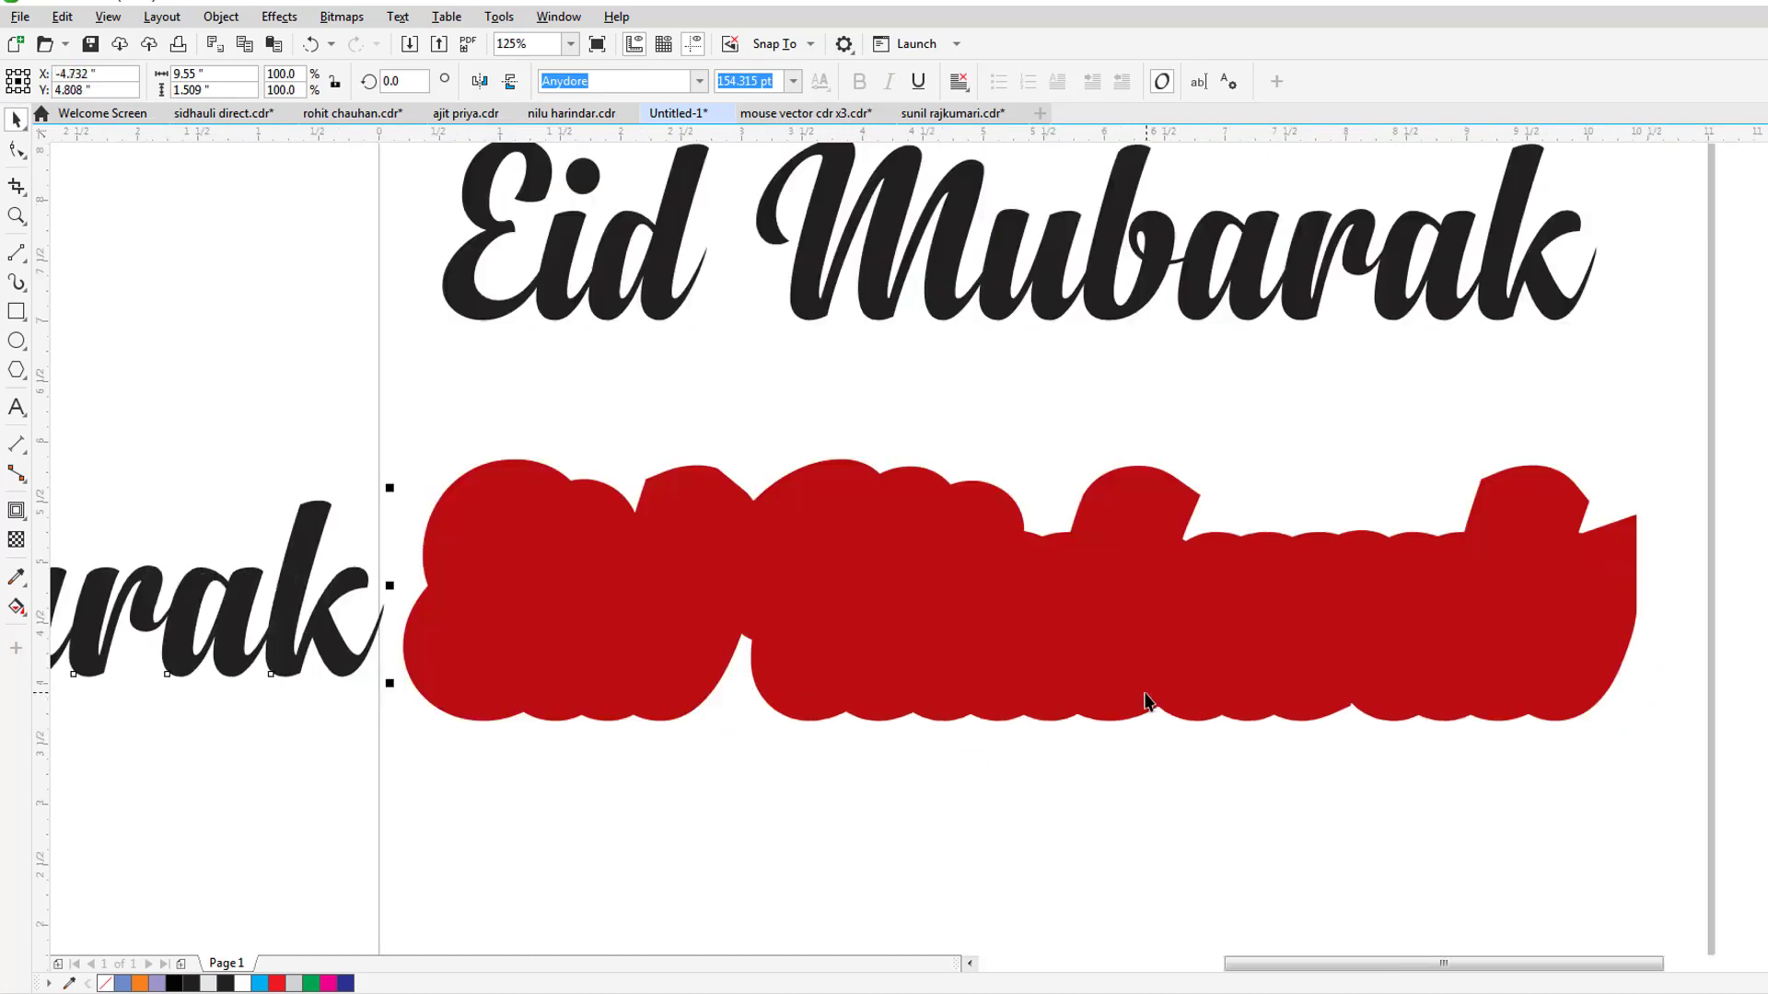
- Add a single-step inside contour of about 0.079 inches to the red shape
left_click(1146, 699)
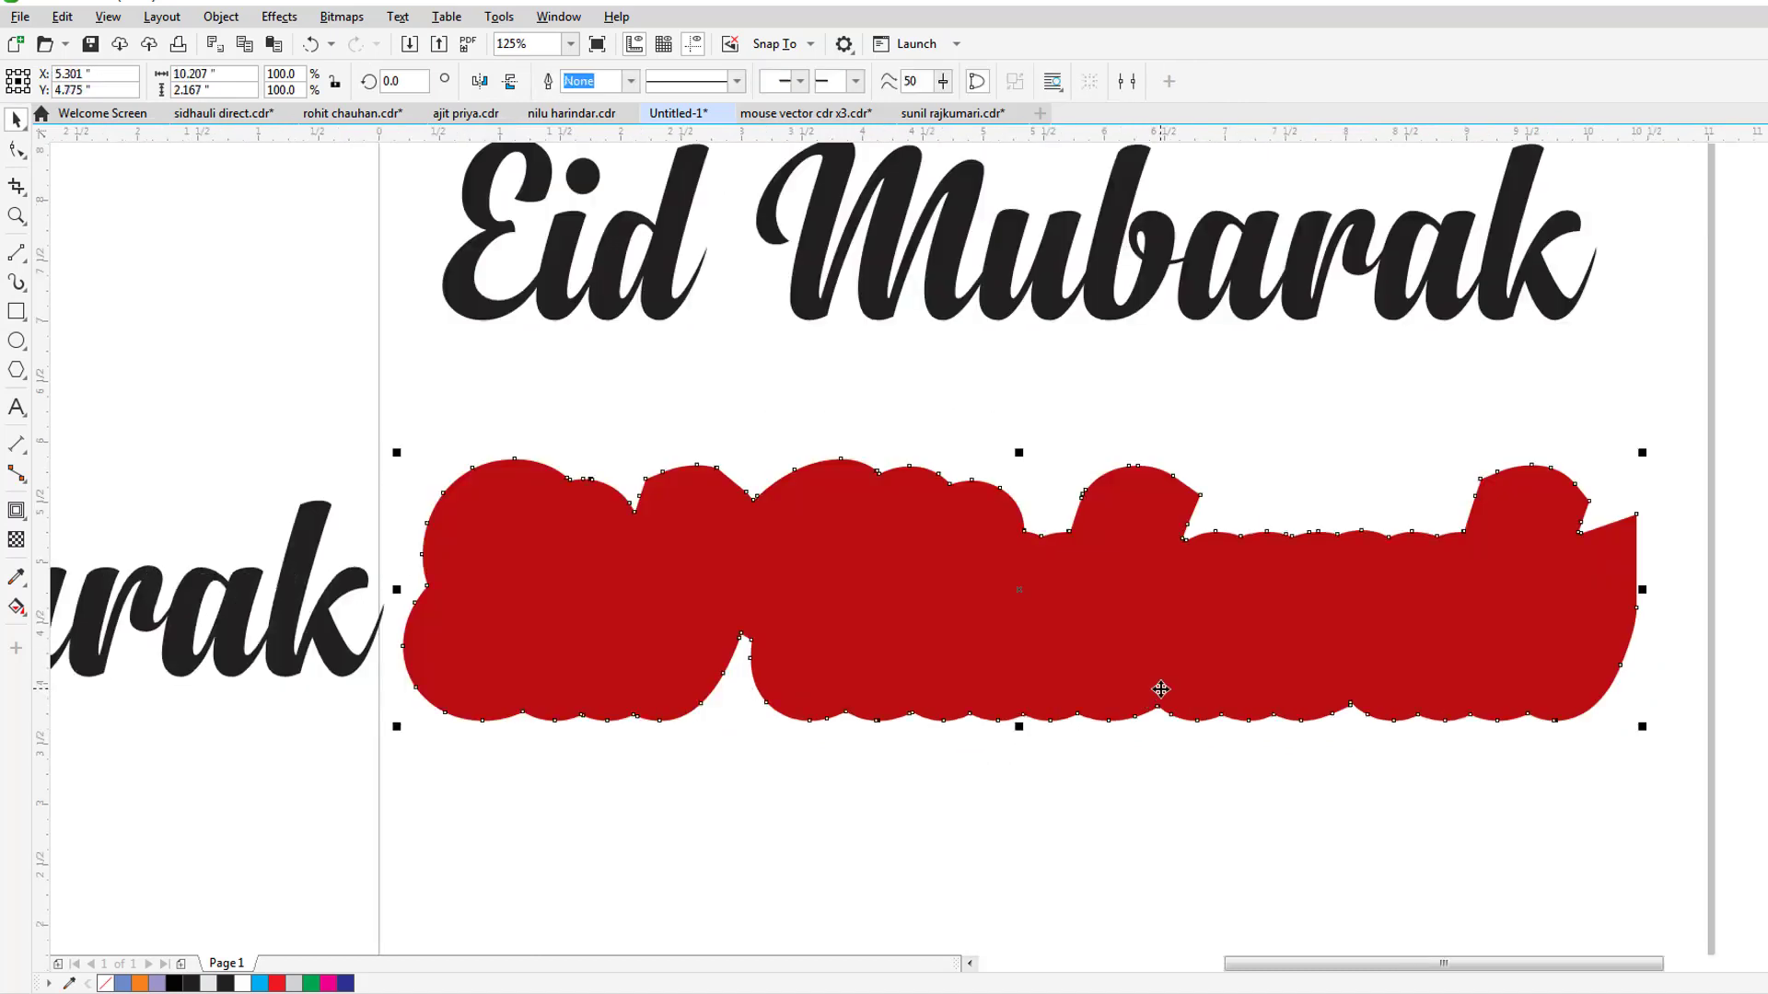
left_click(17, 510)
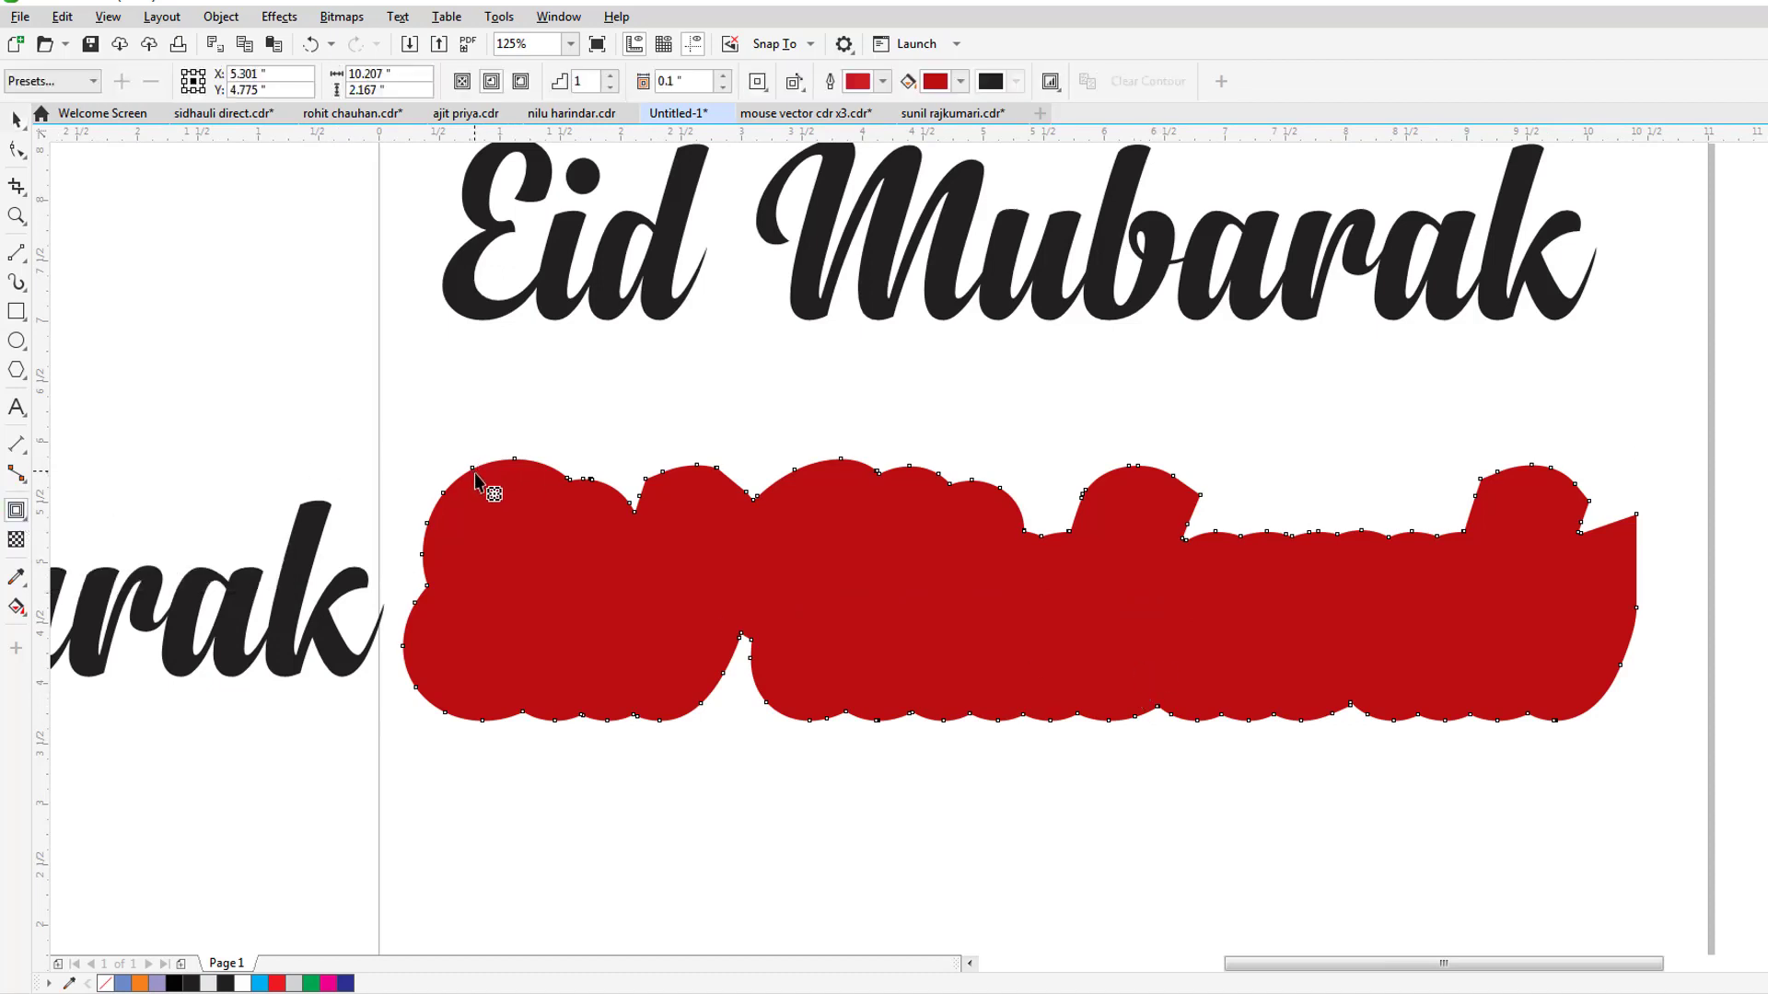
left_click_drag(485, 488, 484, 486)
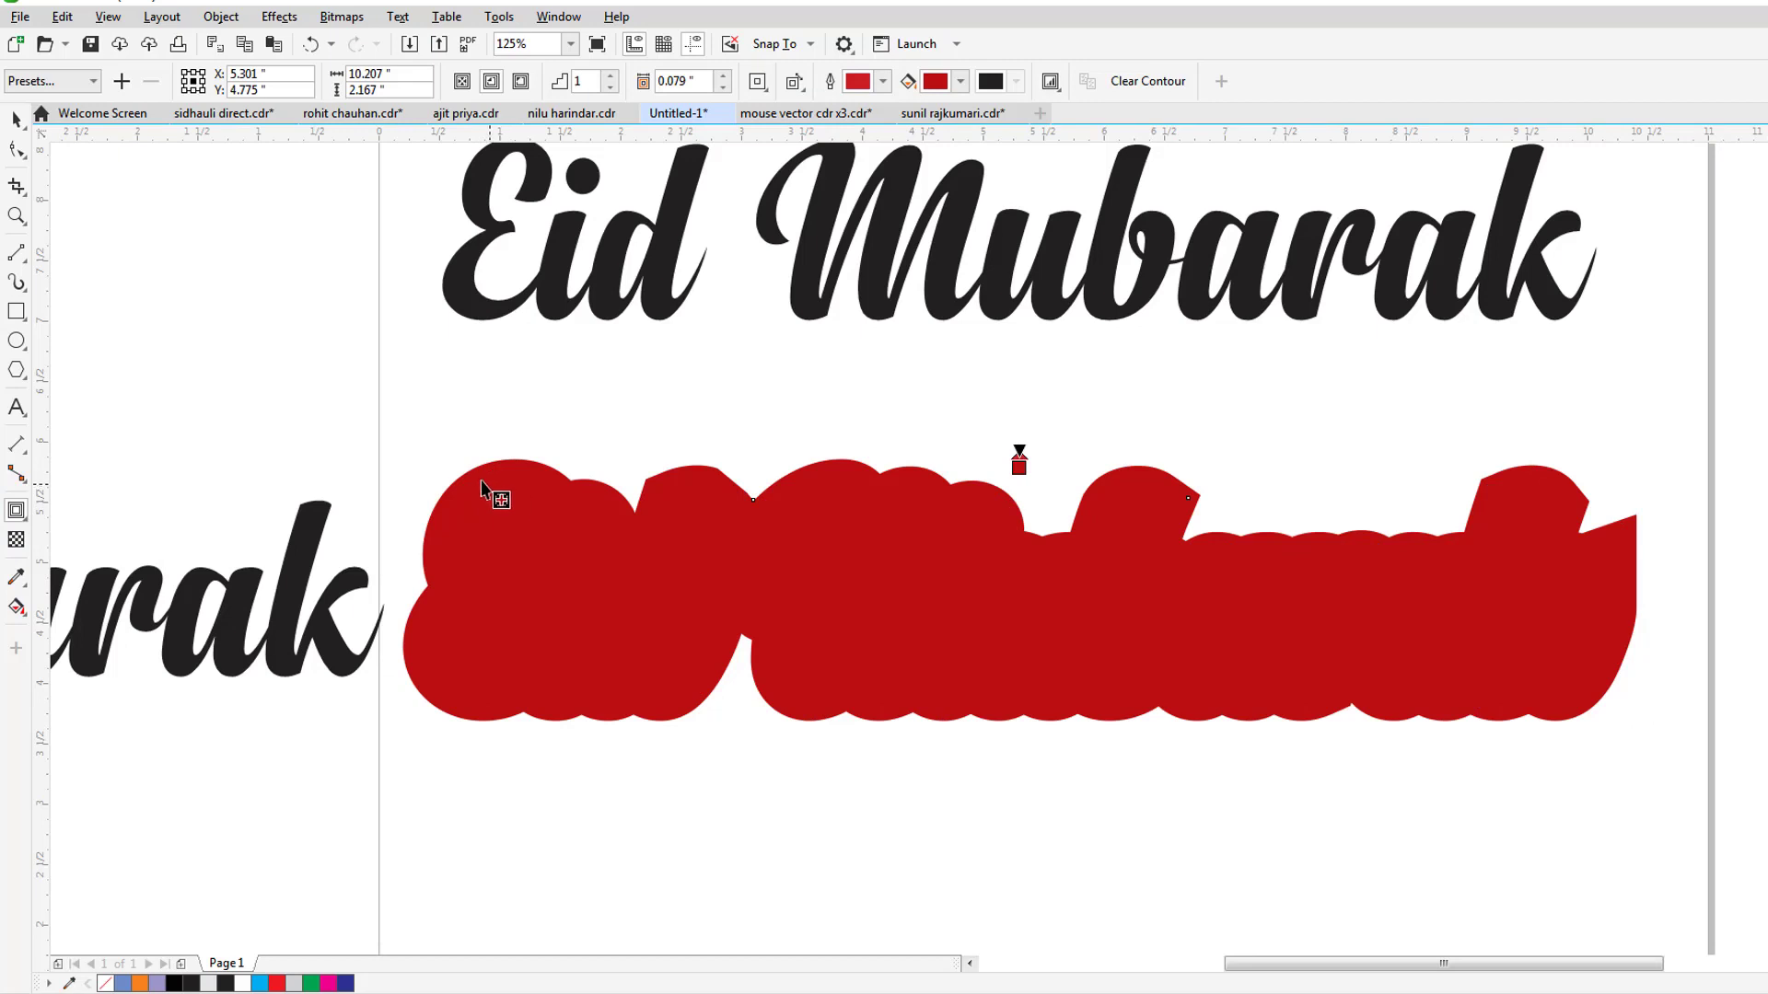
- Break the inside contour apart from the red shape and fill the inner shape with black
left_click(16, 120)
right_click(486, 539)
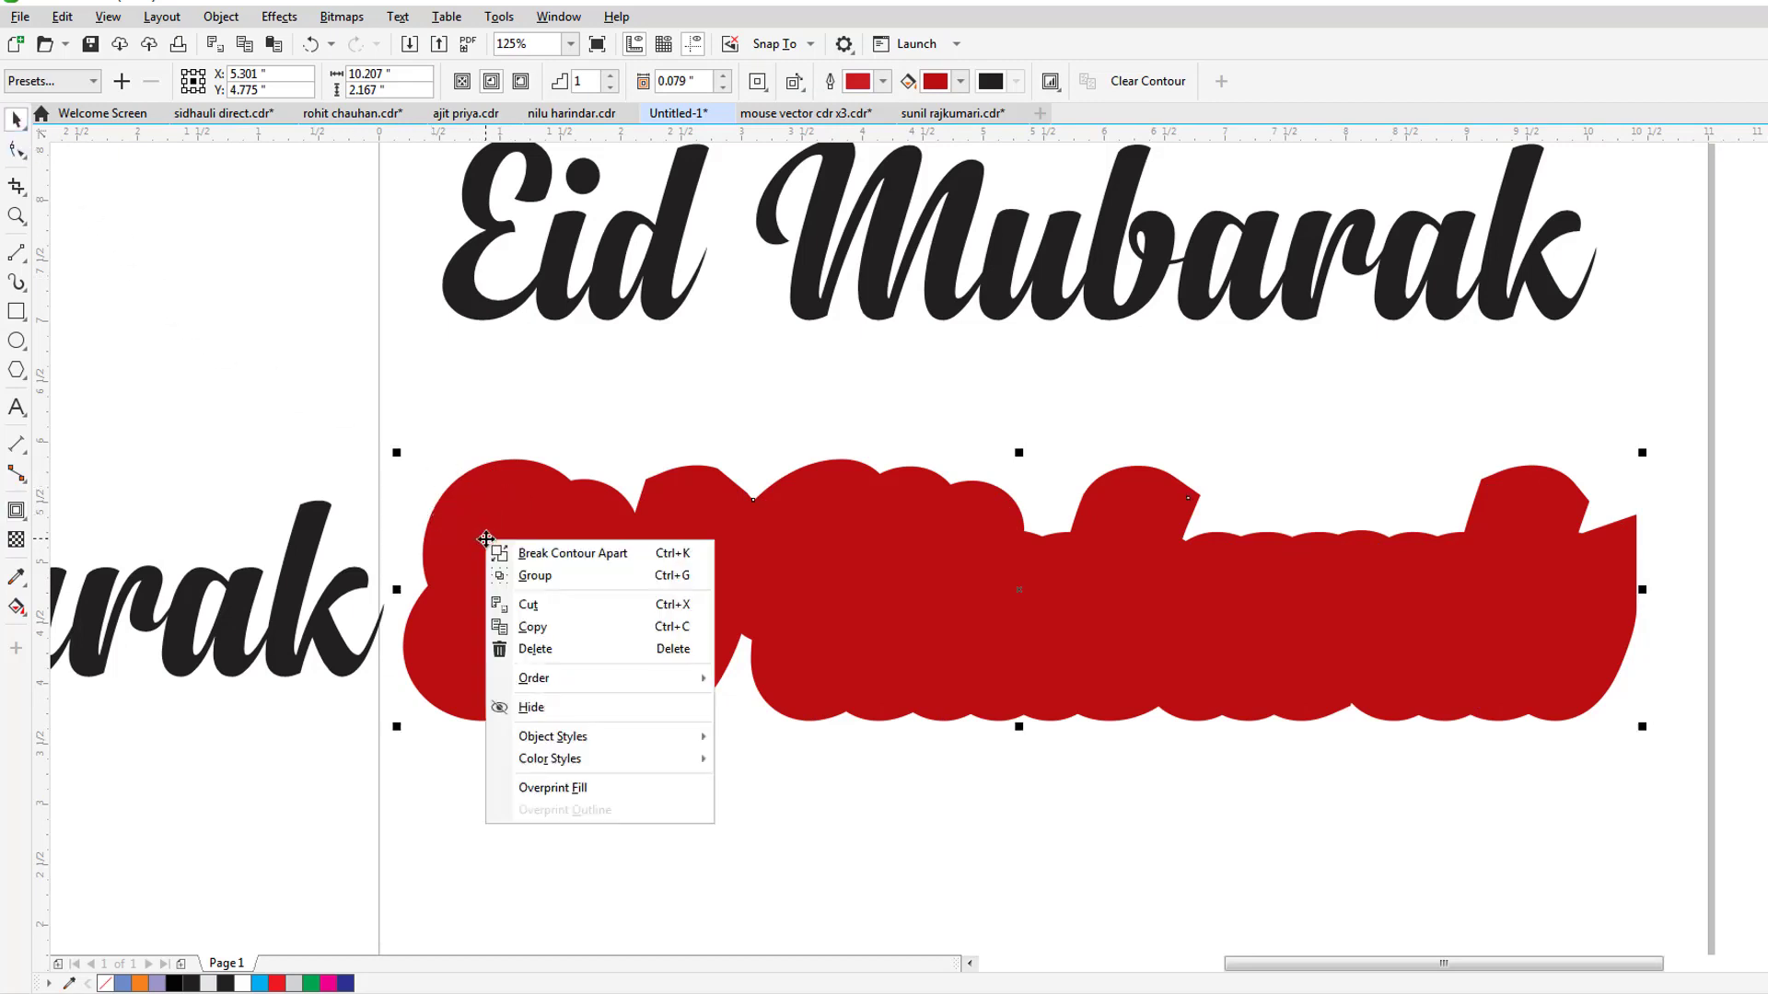
left_click(522, 554)
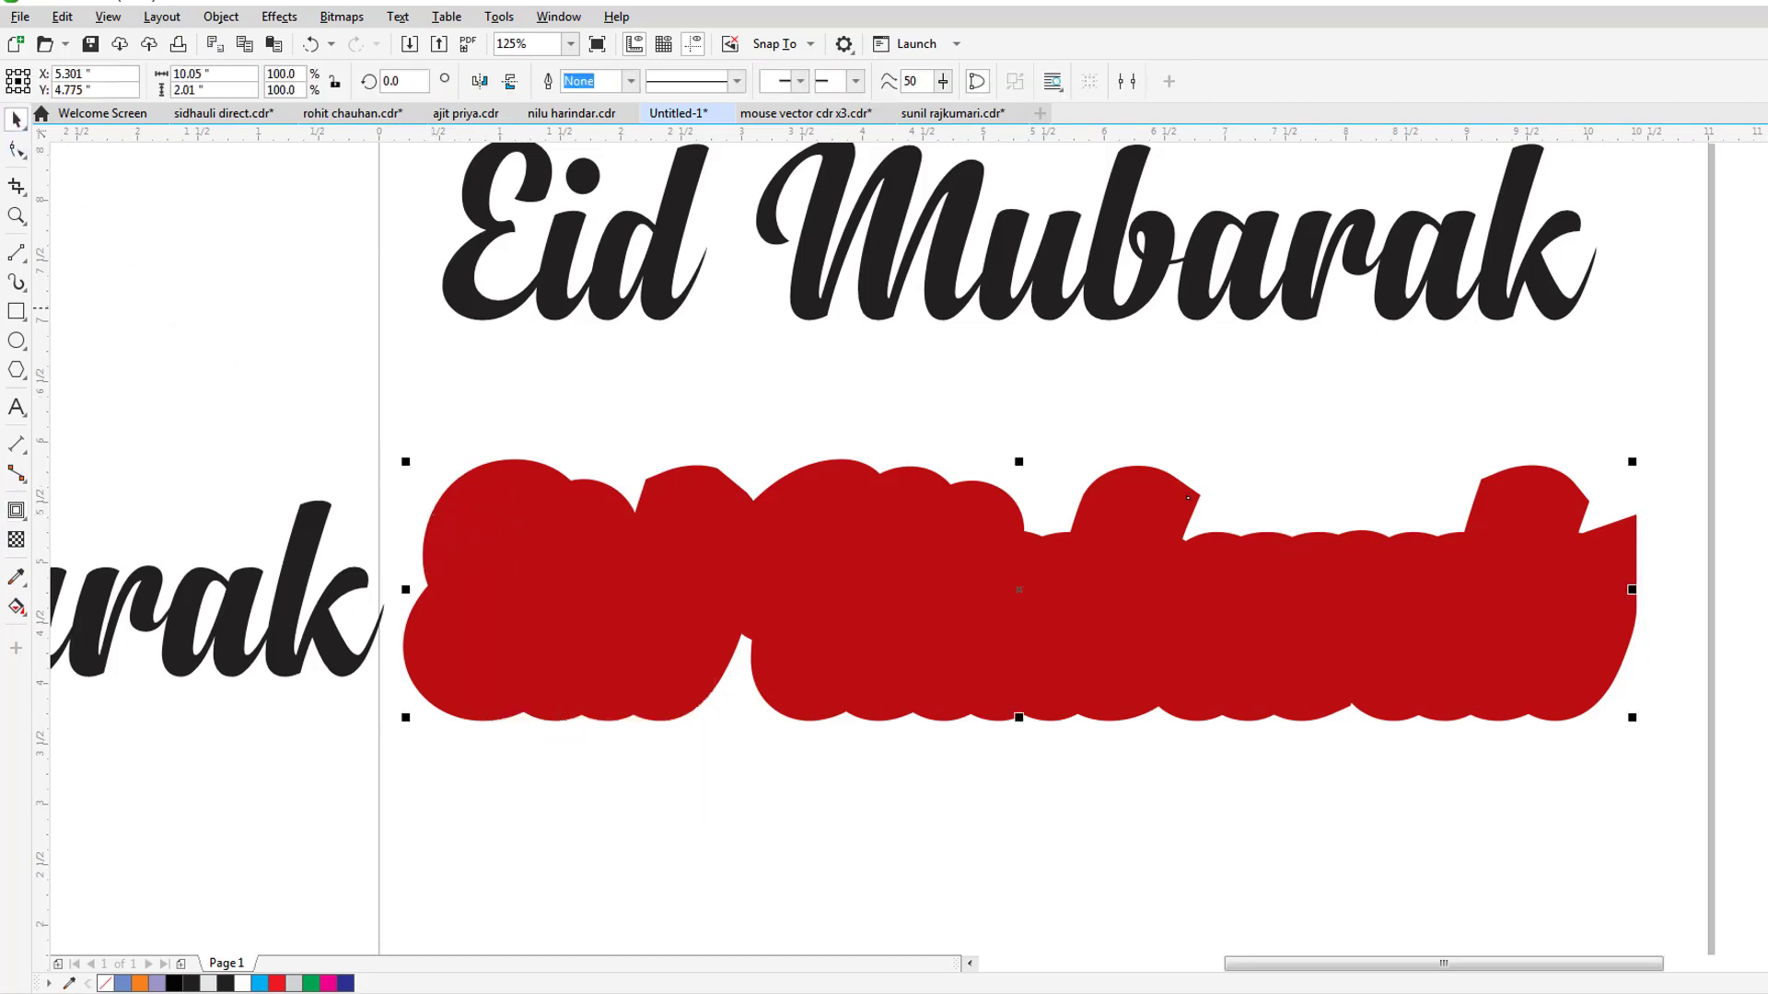
left_click(174, 983)
left_click(1657, 400)
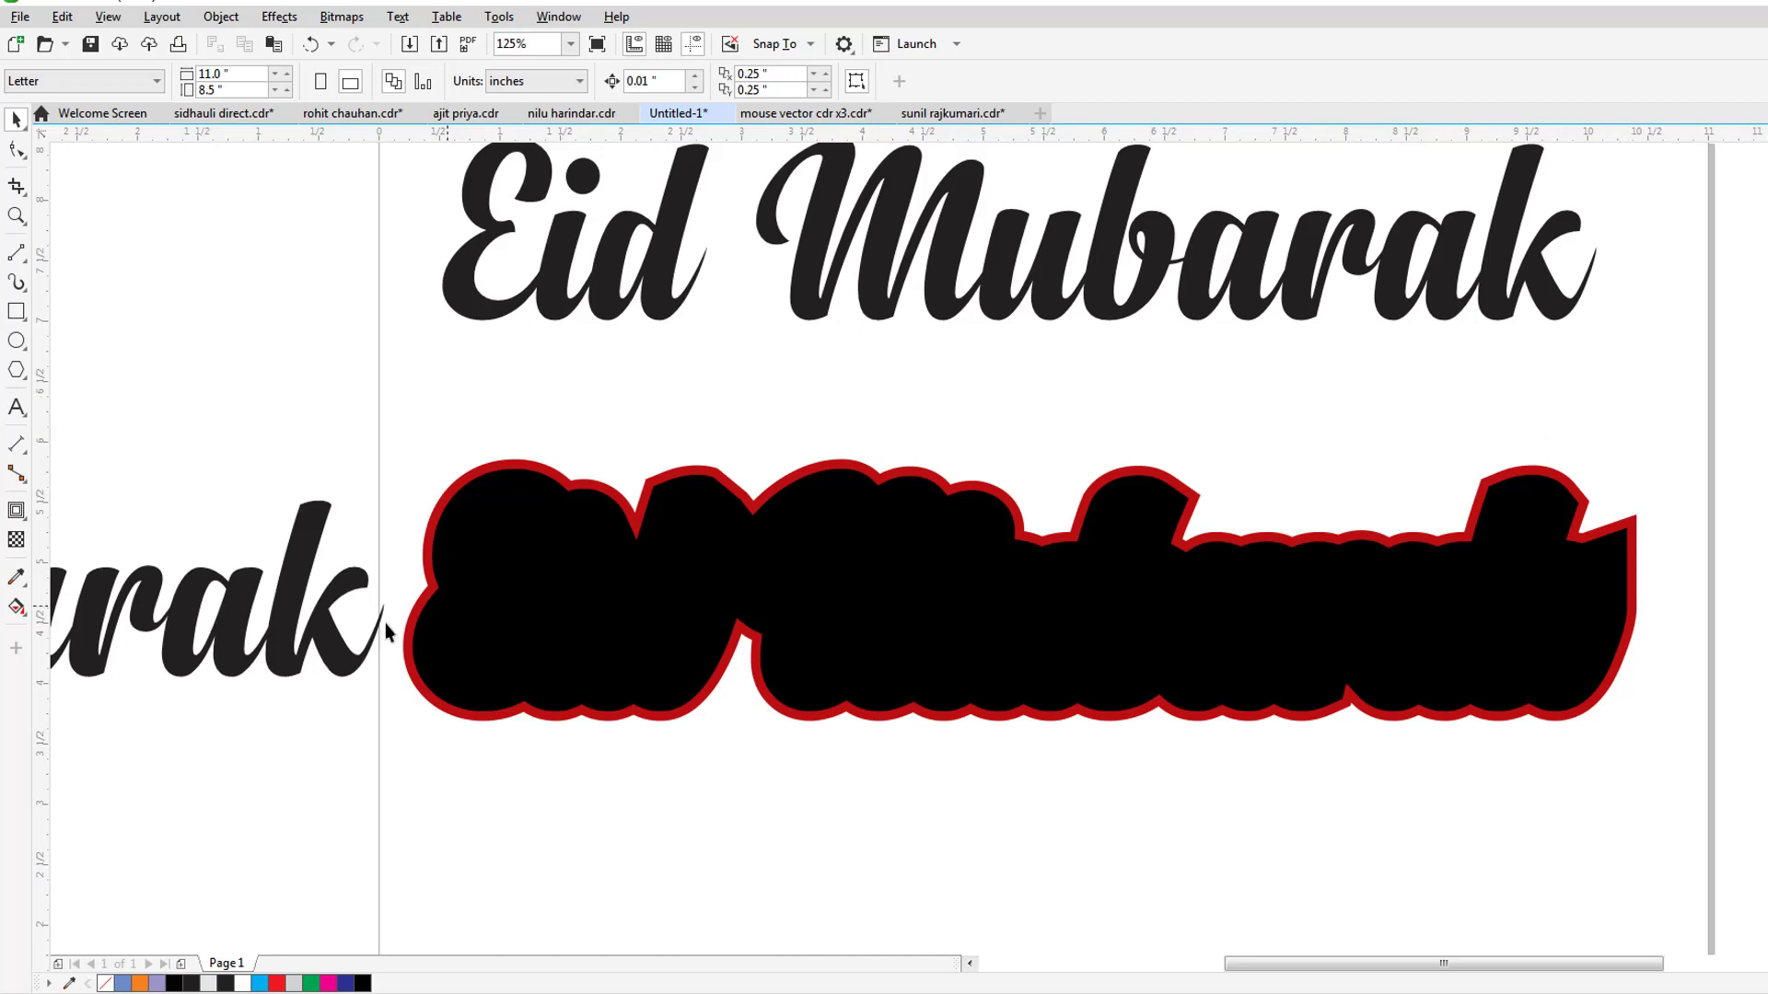
- Move the lower text back onto the black shape and fill it with Orange (M60 Y100)
left_click_drag(348, 655, 1558, 654)
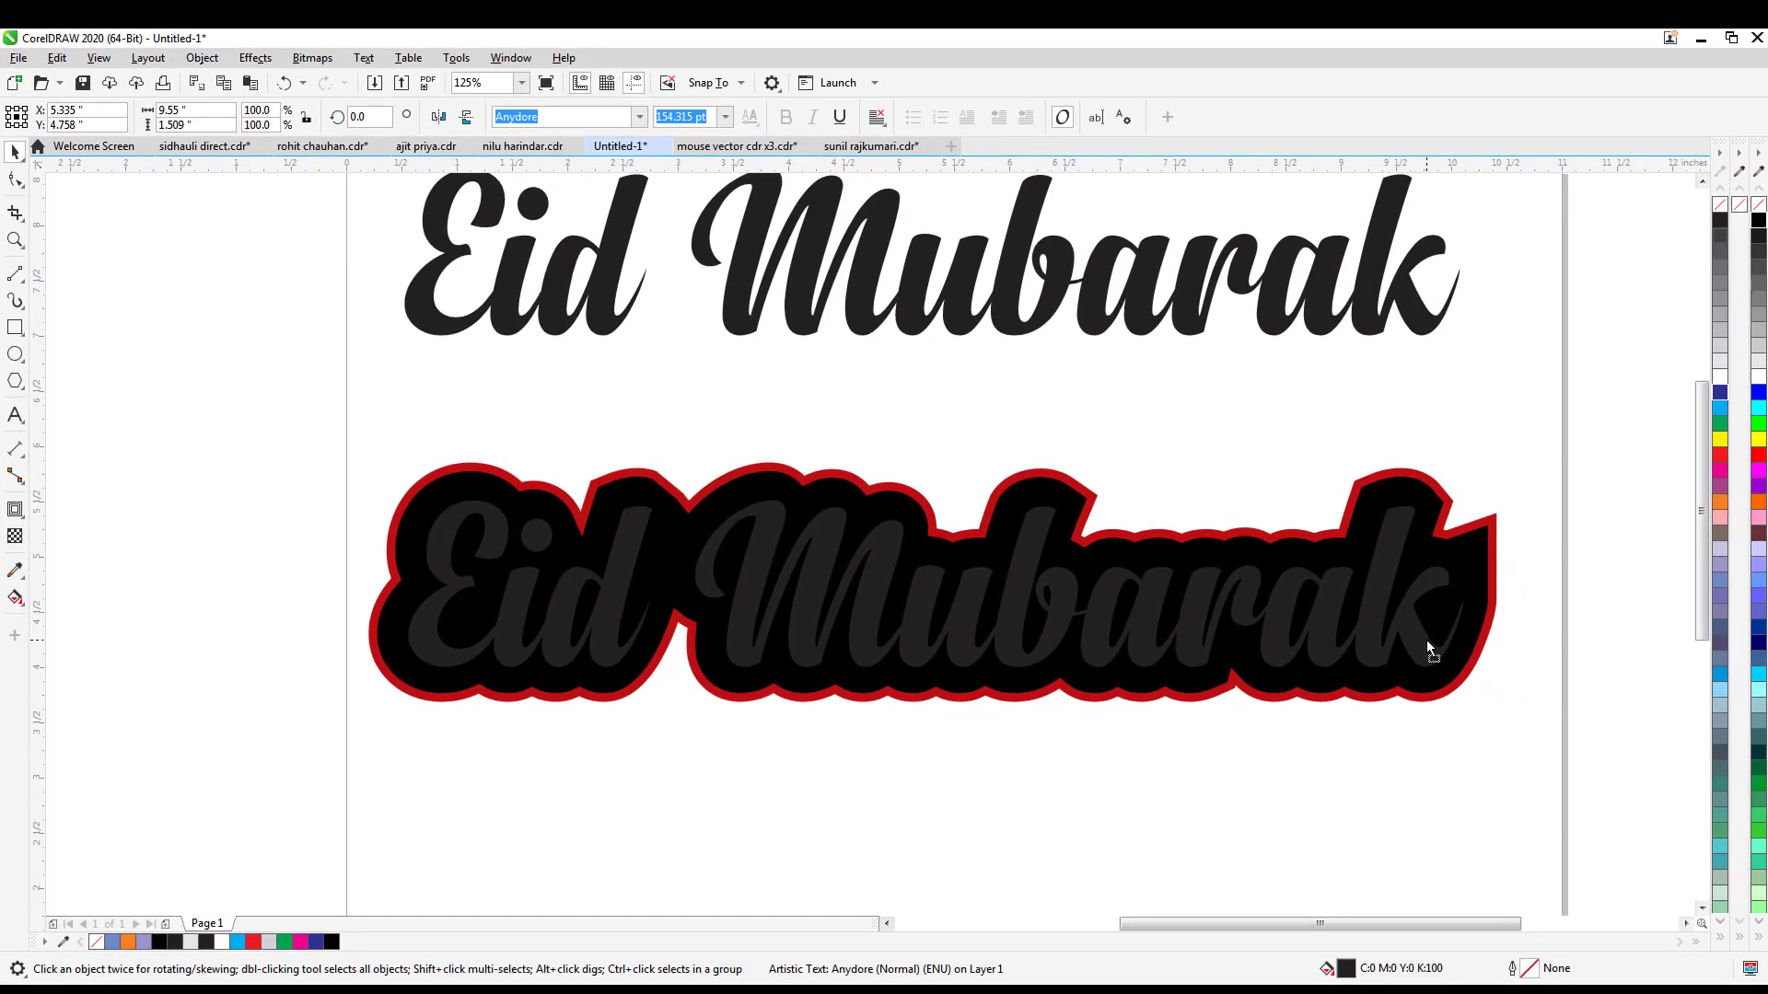
left_click_drag(1428, 645, 1428, 646)
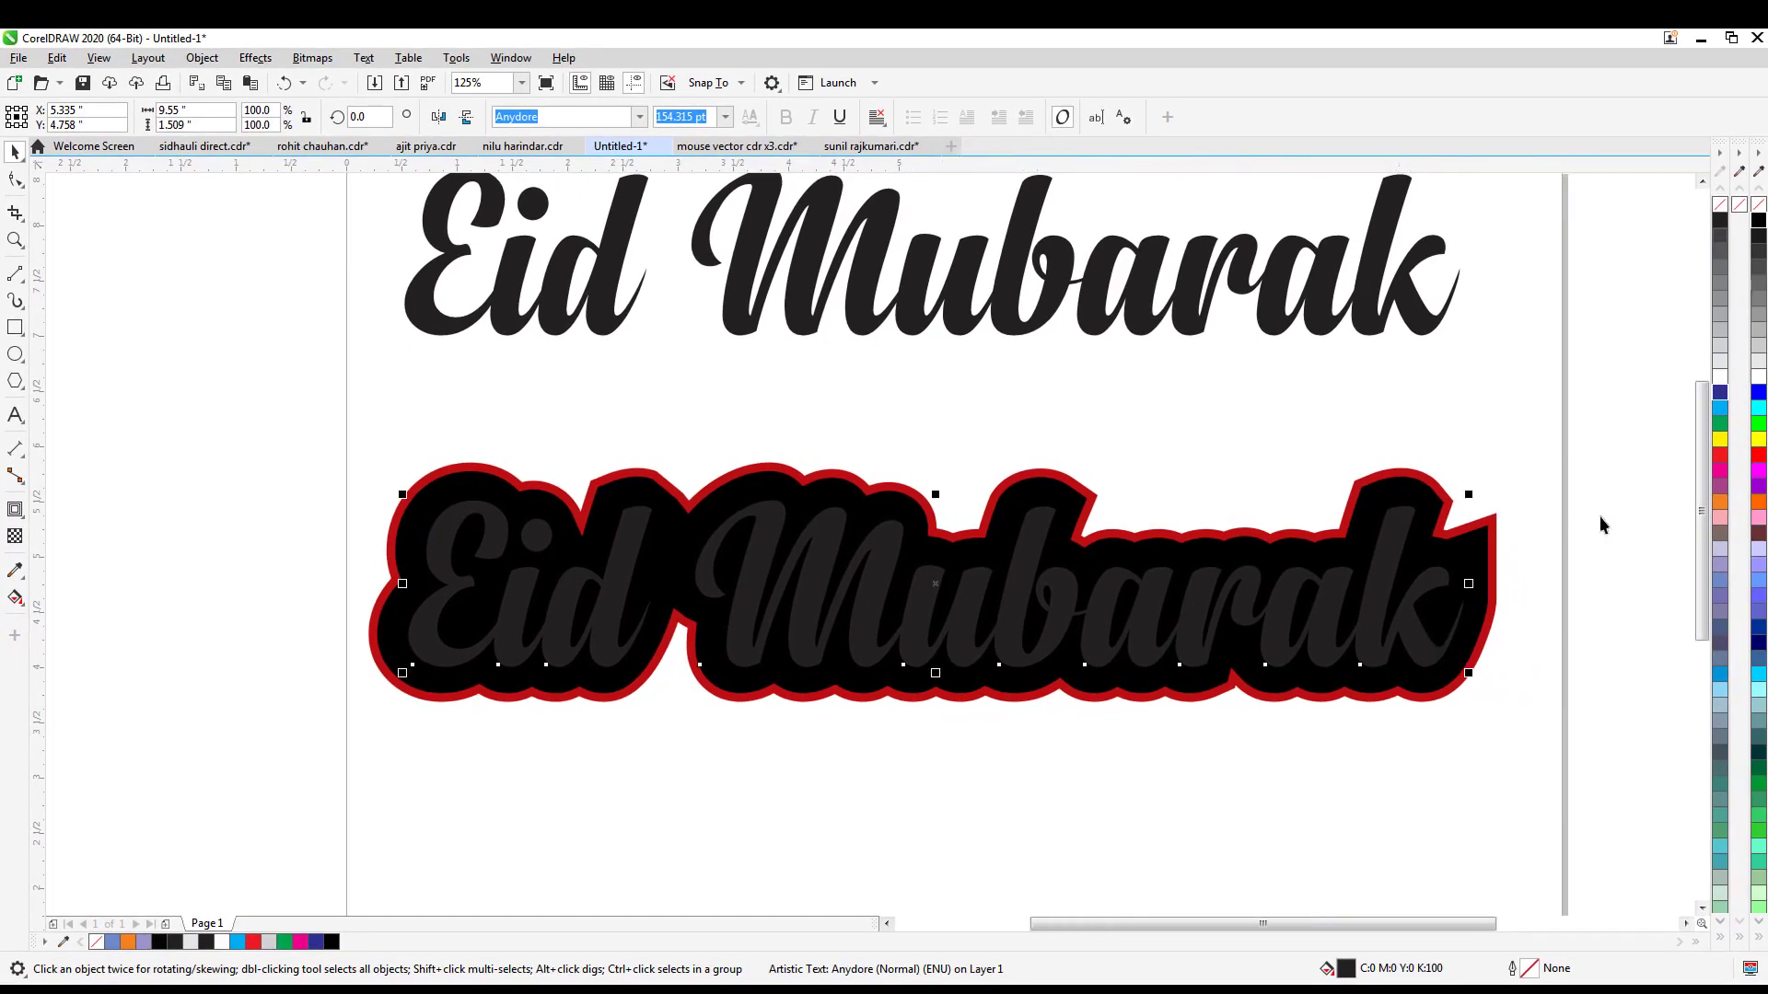
left_click(1718, 506)
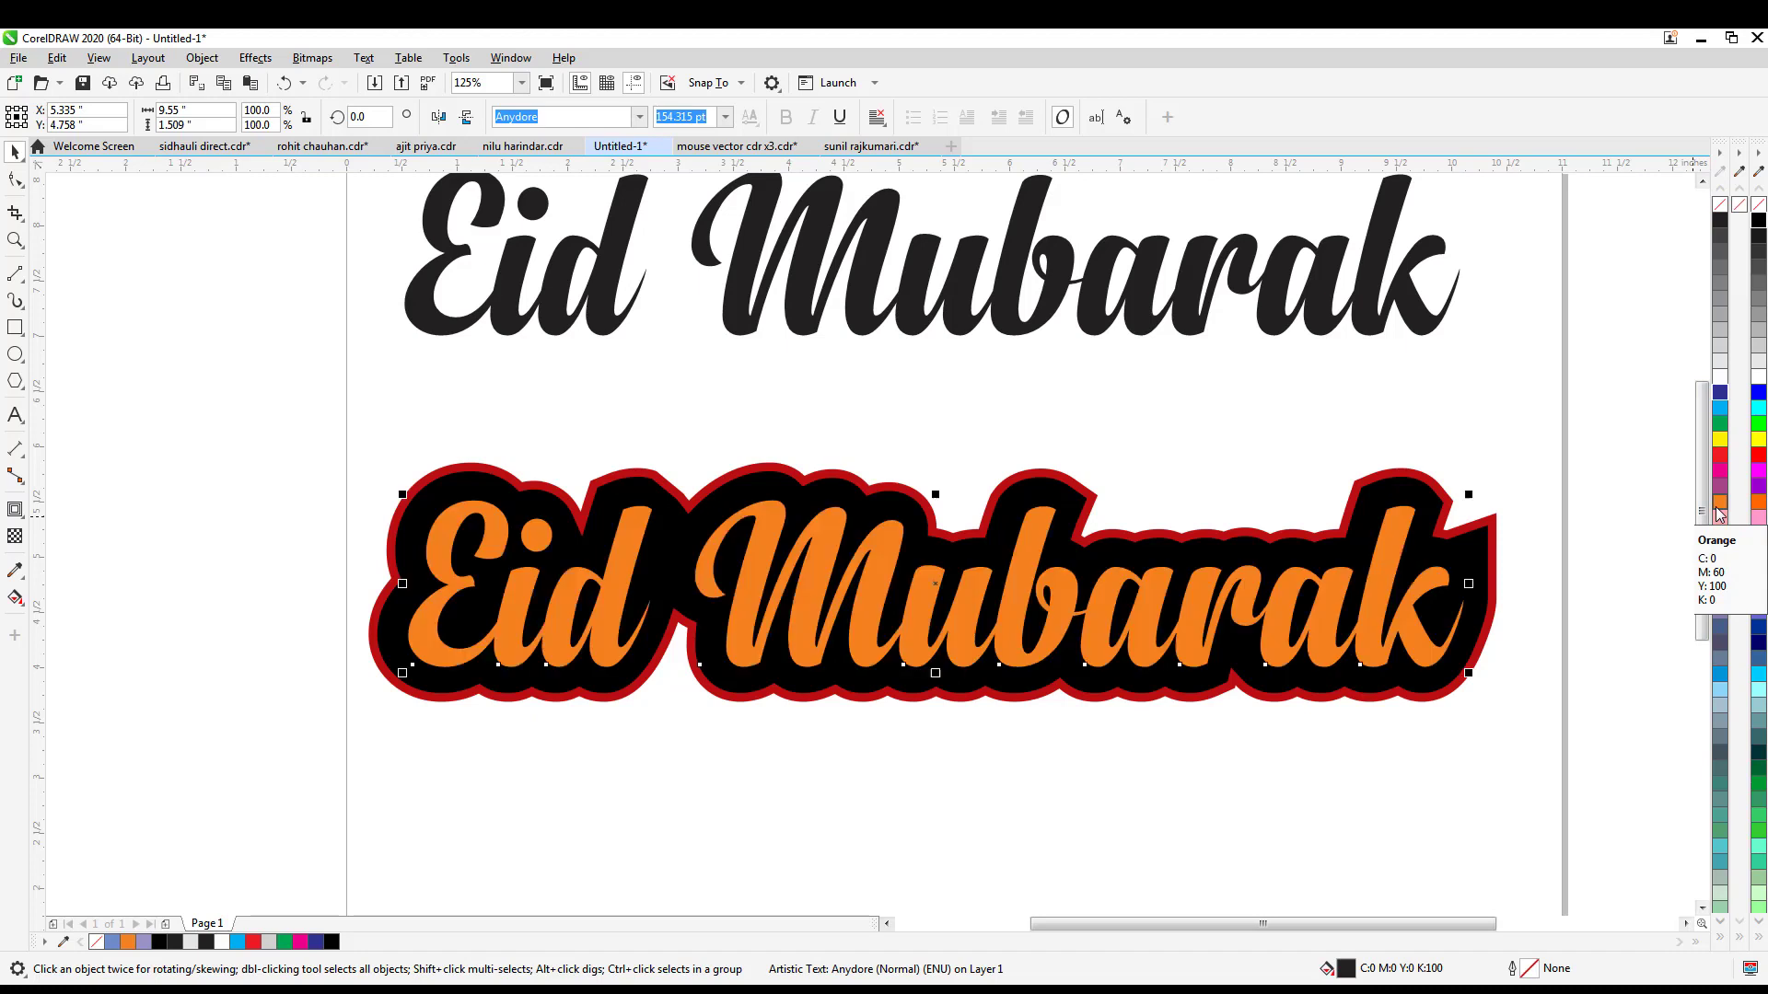
left_click(1397, 810)
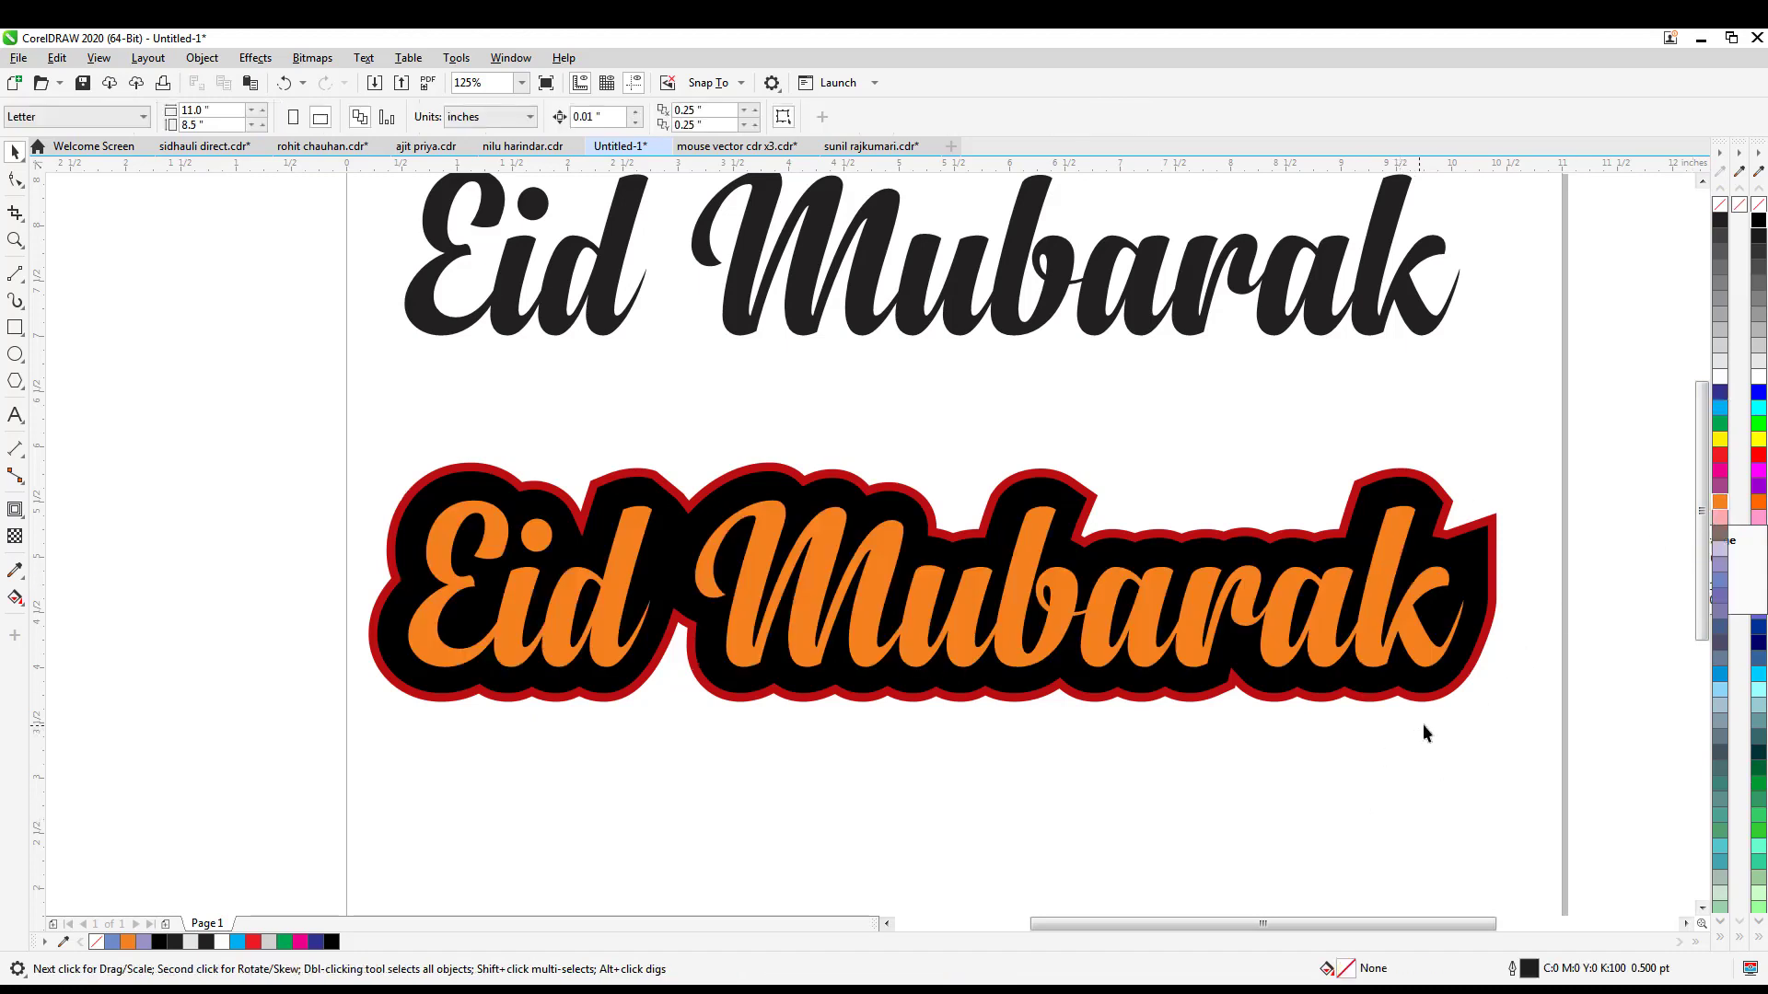
- Duplicate the orange text slightly up and to the left, and fill the copy with yellow (C3 M18 Y84 K0)
left_click(1434, 665)
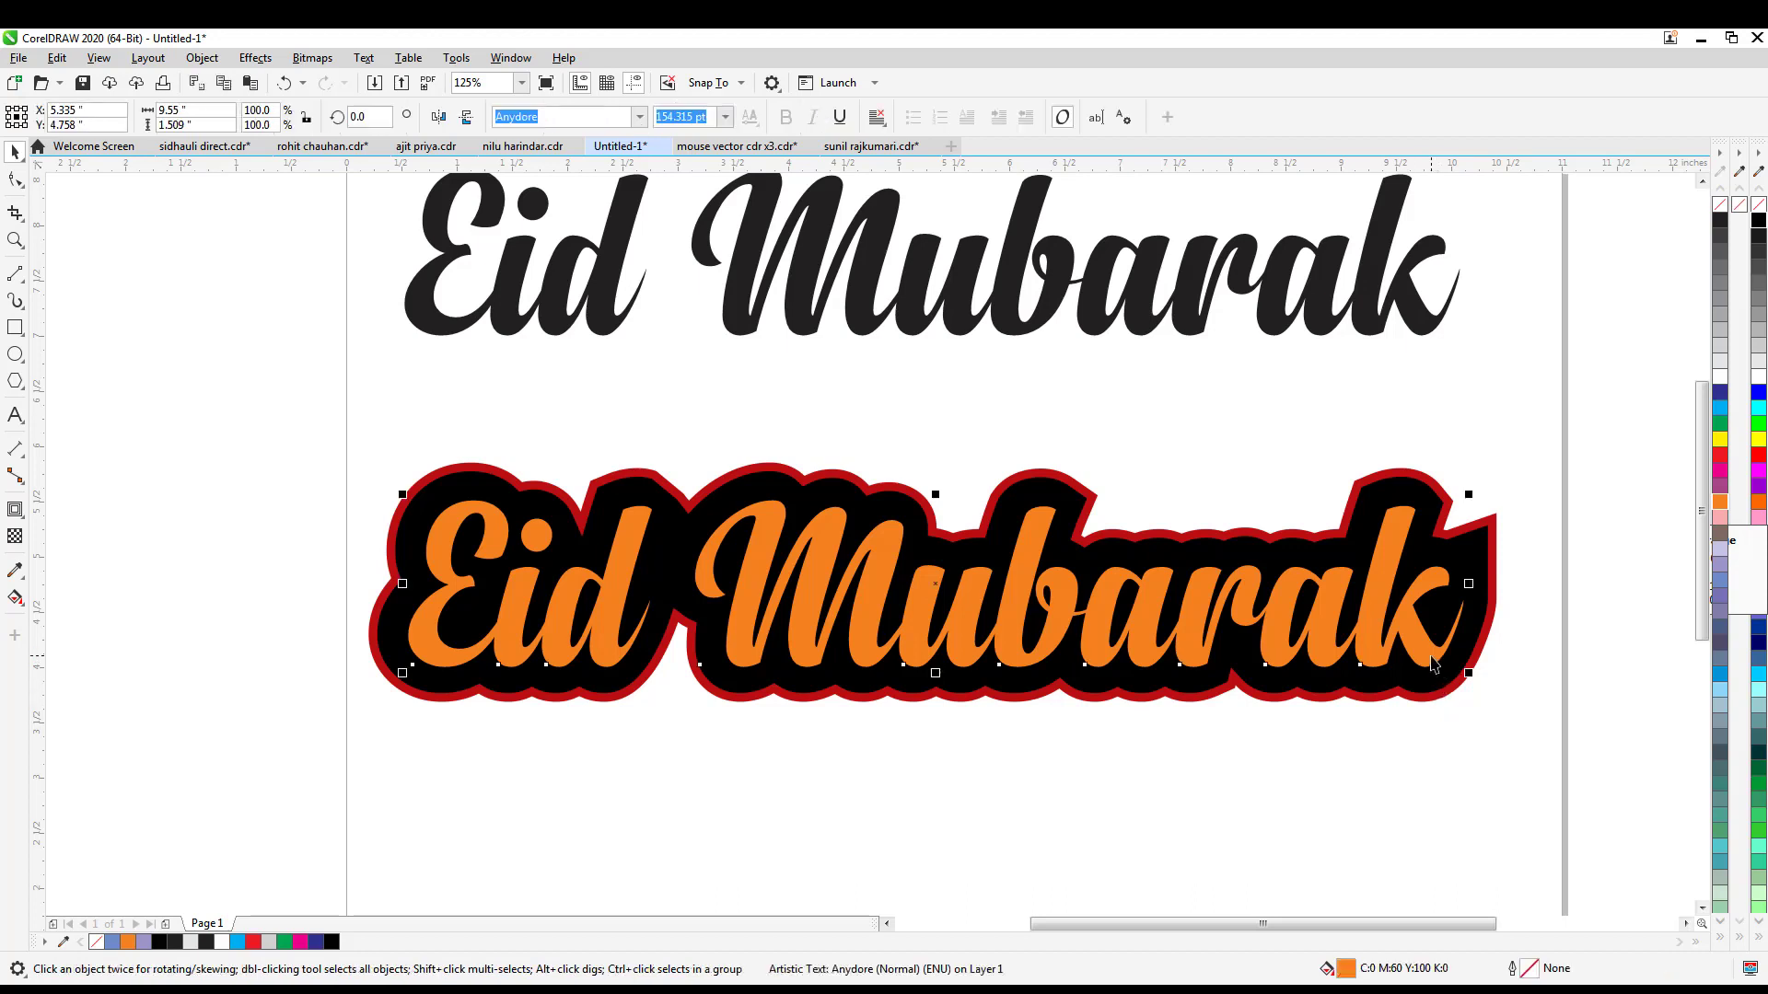
scroll(1434, 664, "up", 2)
left_click_drag(1431, 656, 1425, 650)
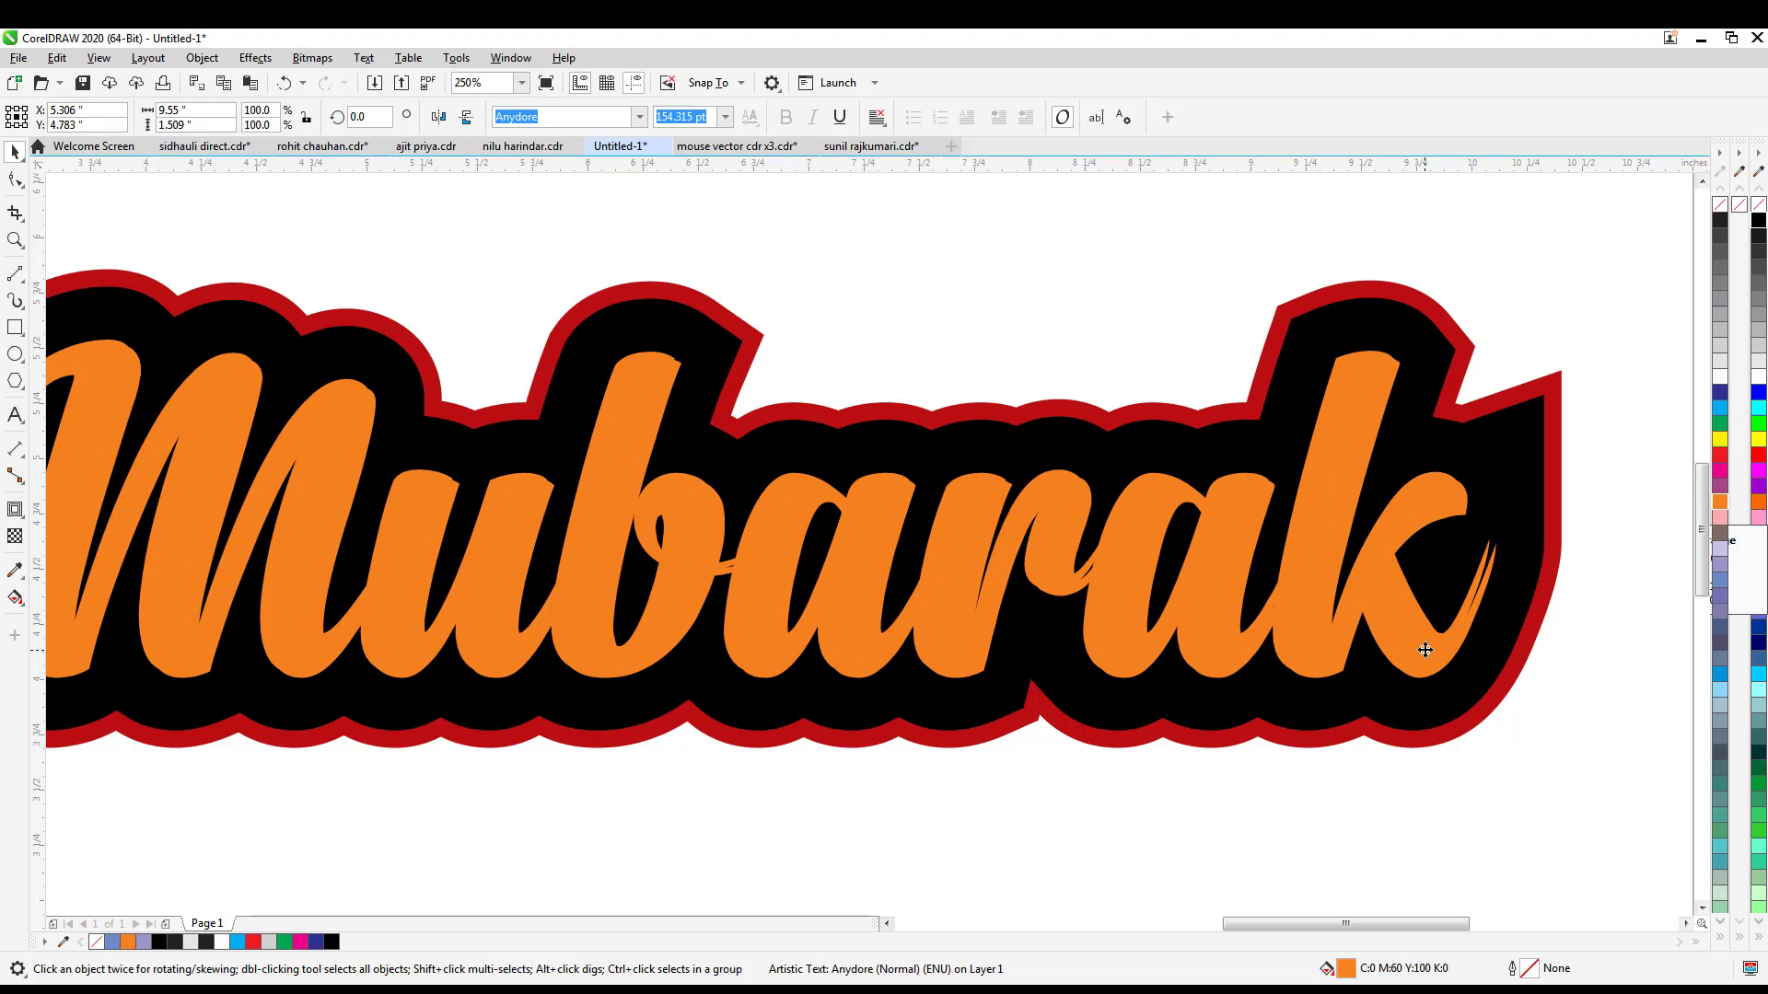
left_click(1719, 509)
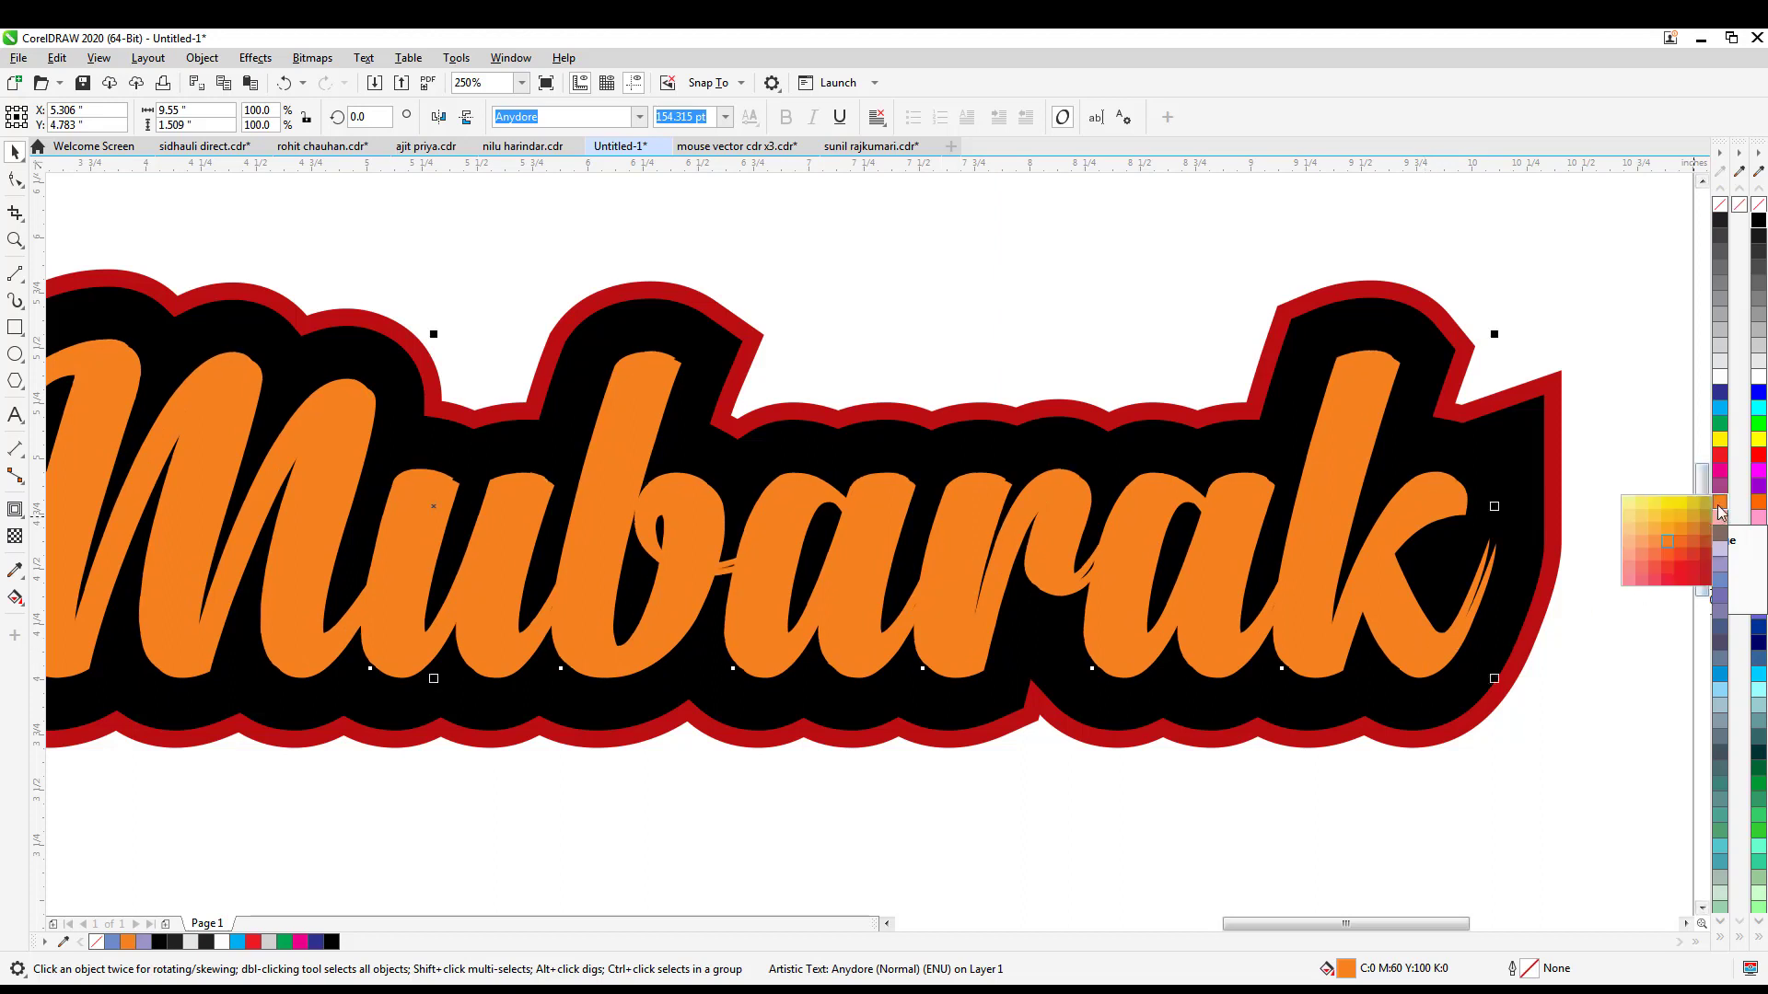
left_click(1654, 516)
left_click(1544, 782)
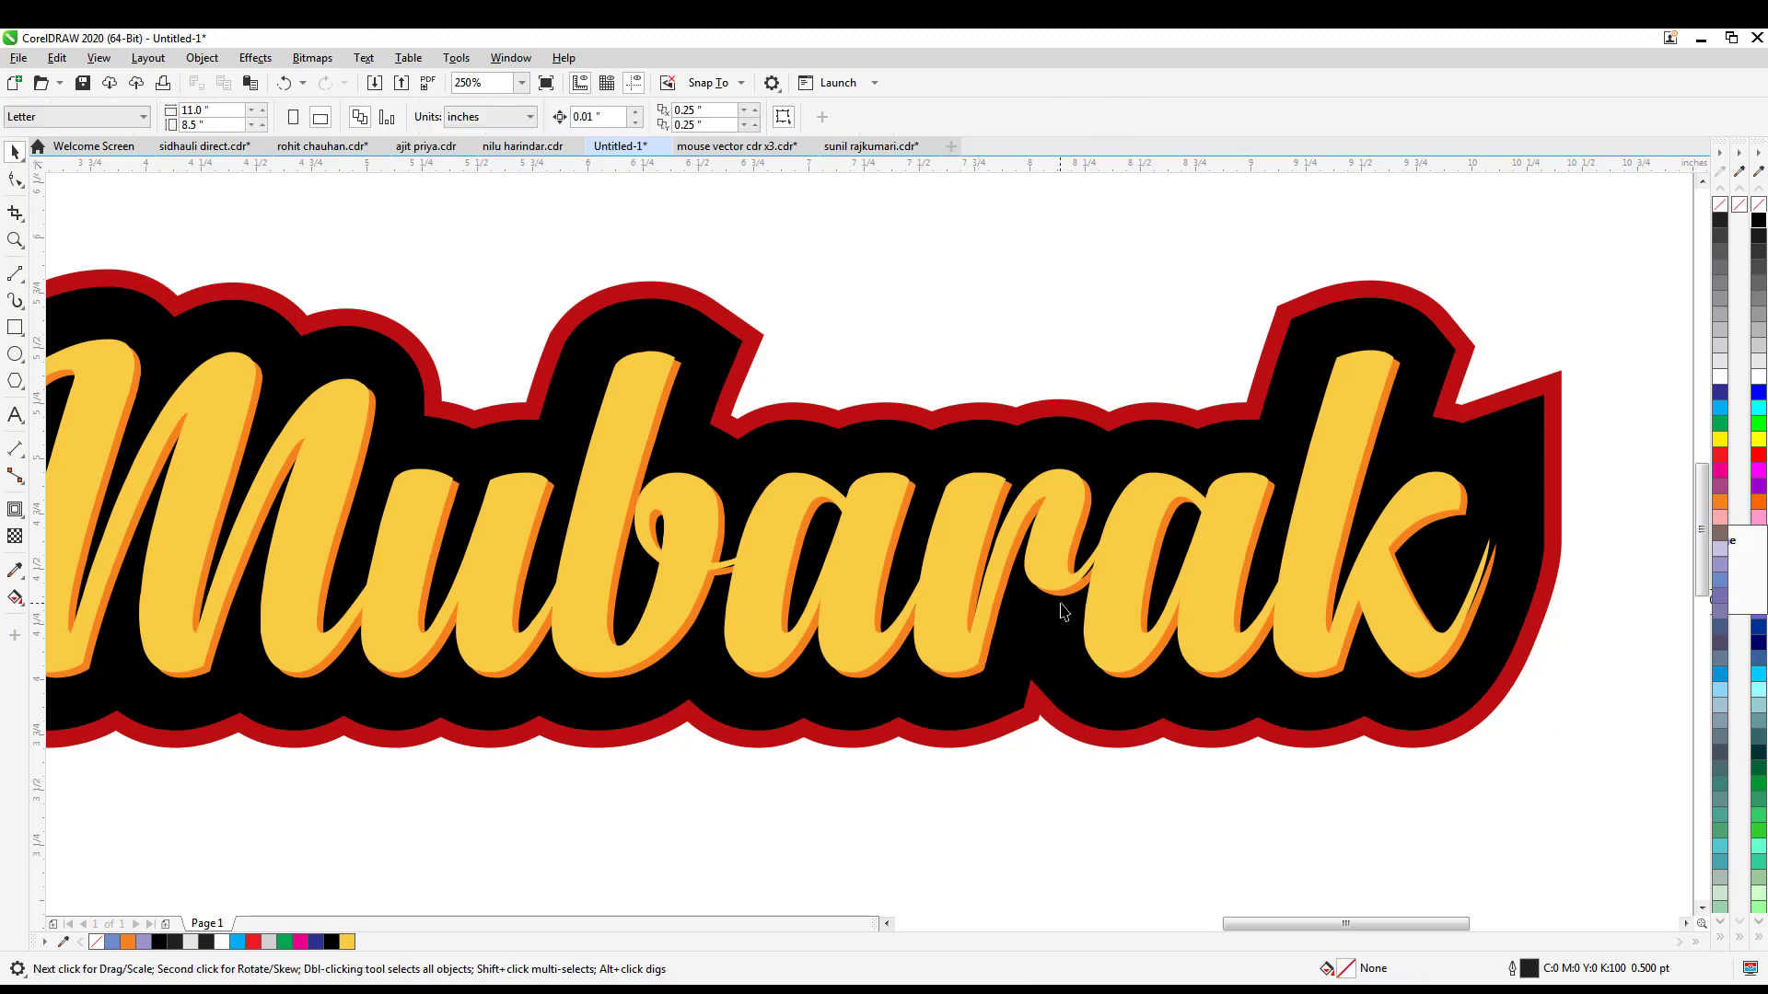
- Break the yellow "Eid Mubarak" text apart into words and then into individual letters
scroll(1061, 610, "down", 2)
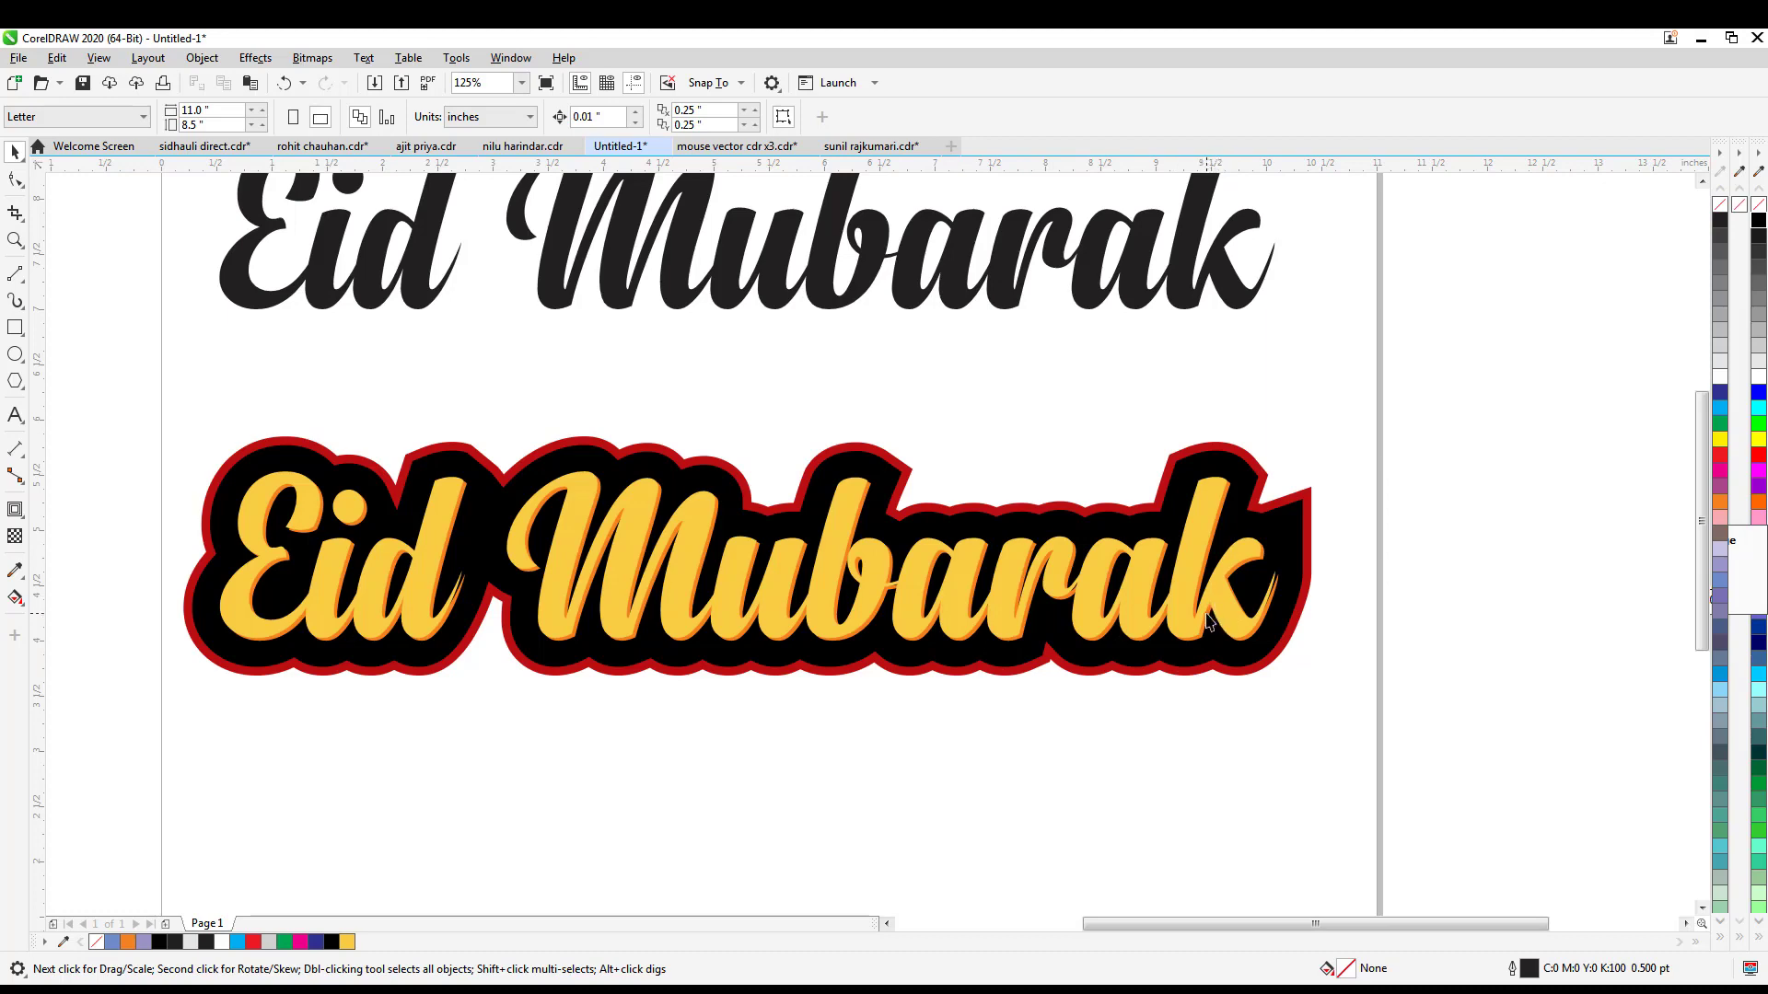
scroll(1232, 606, "down", 1)
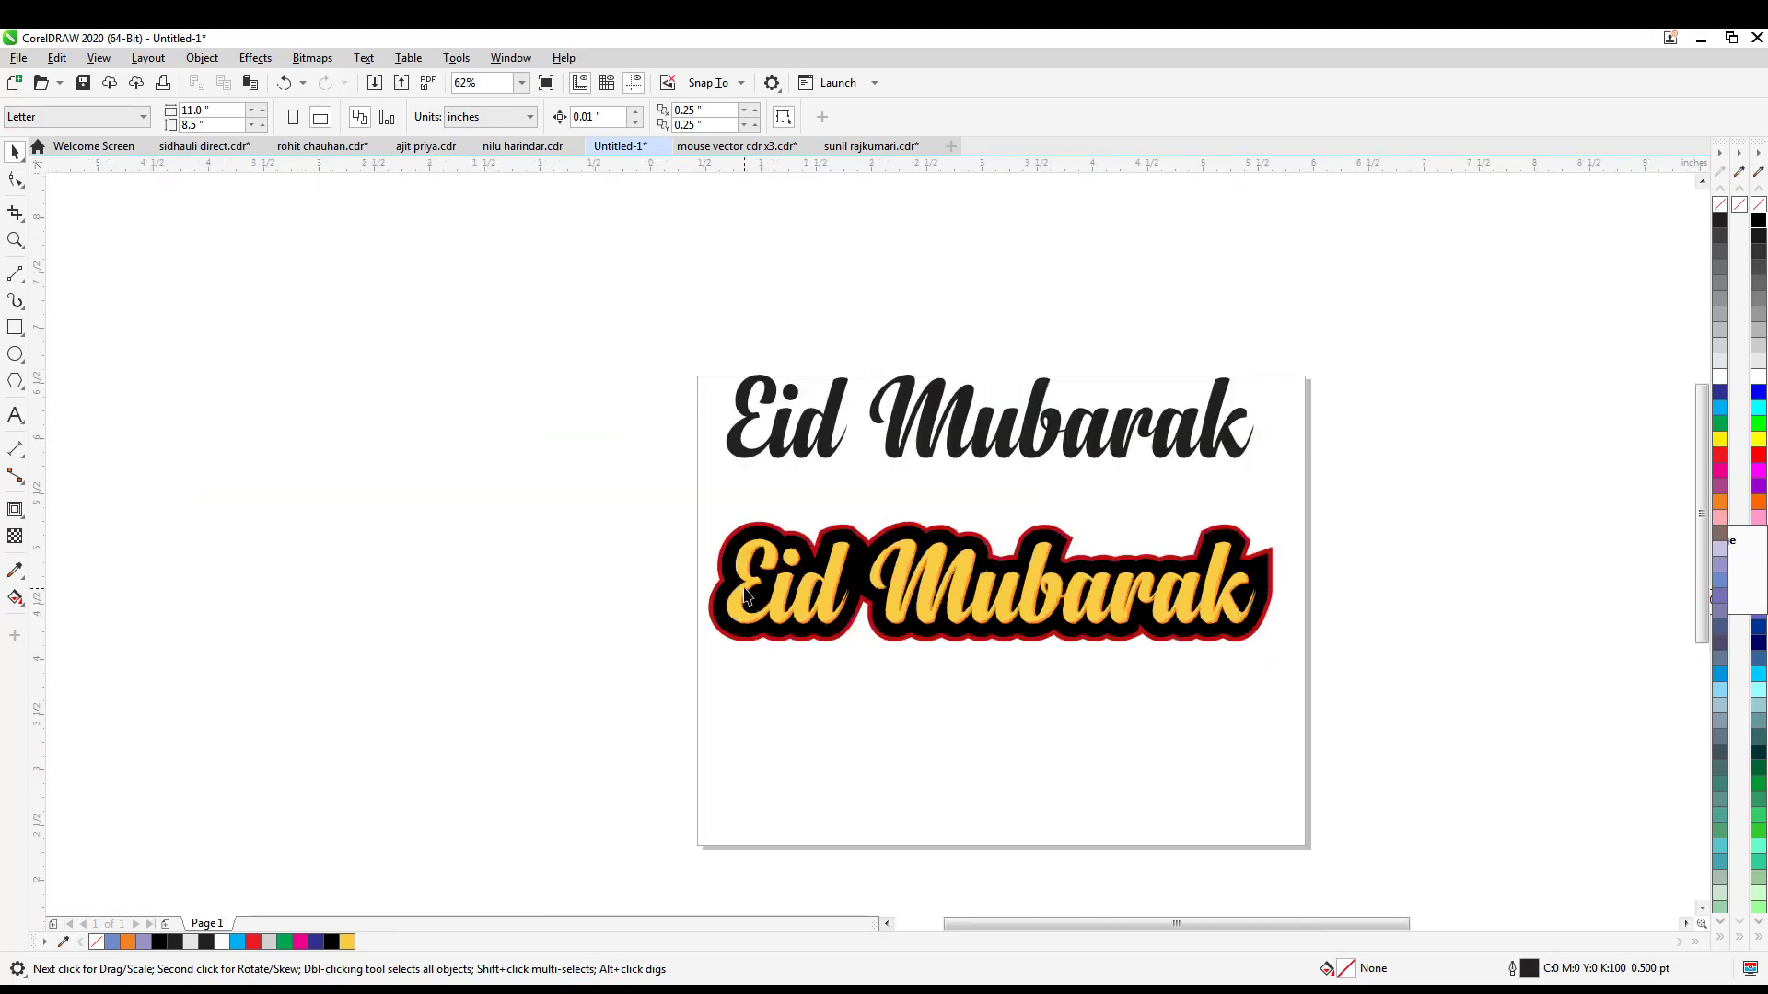
scroll(778, 505, "up", 1)
scroll(779, 504, "up", 1)
left_click(824, 550)
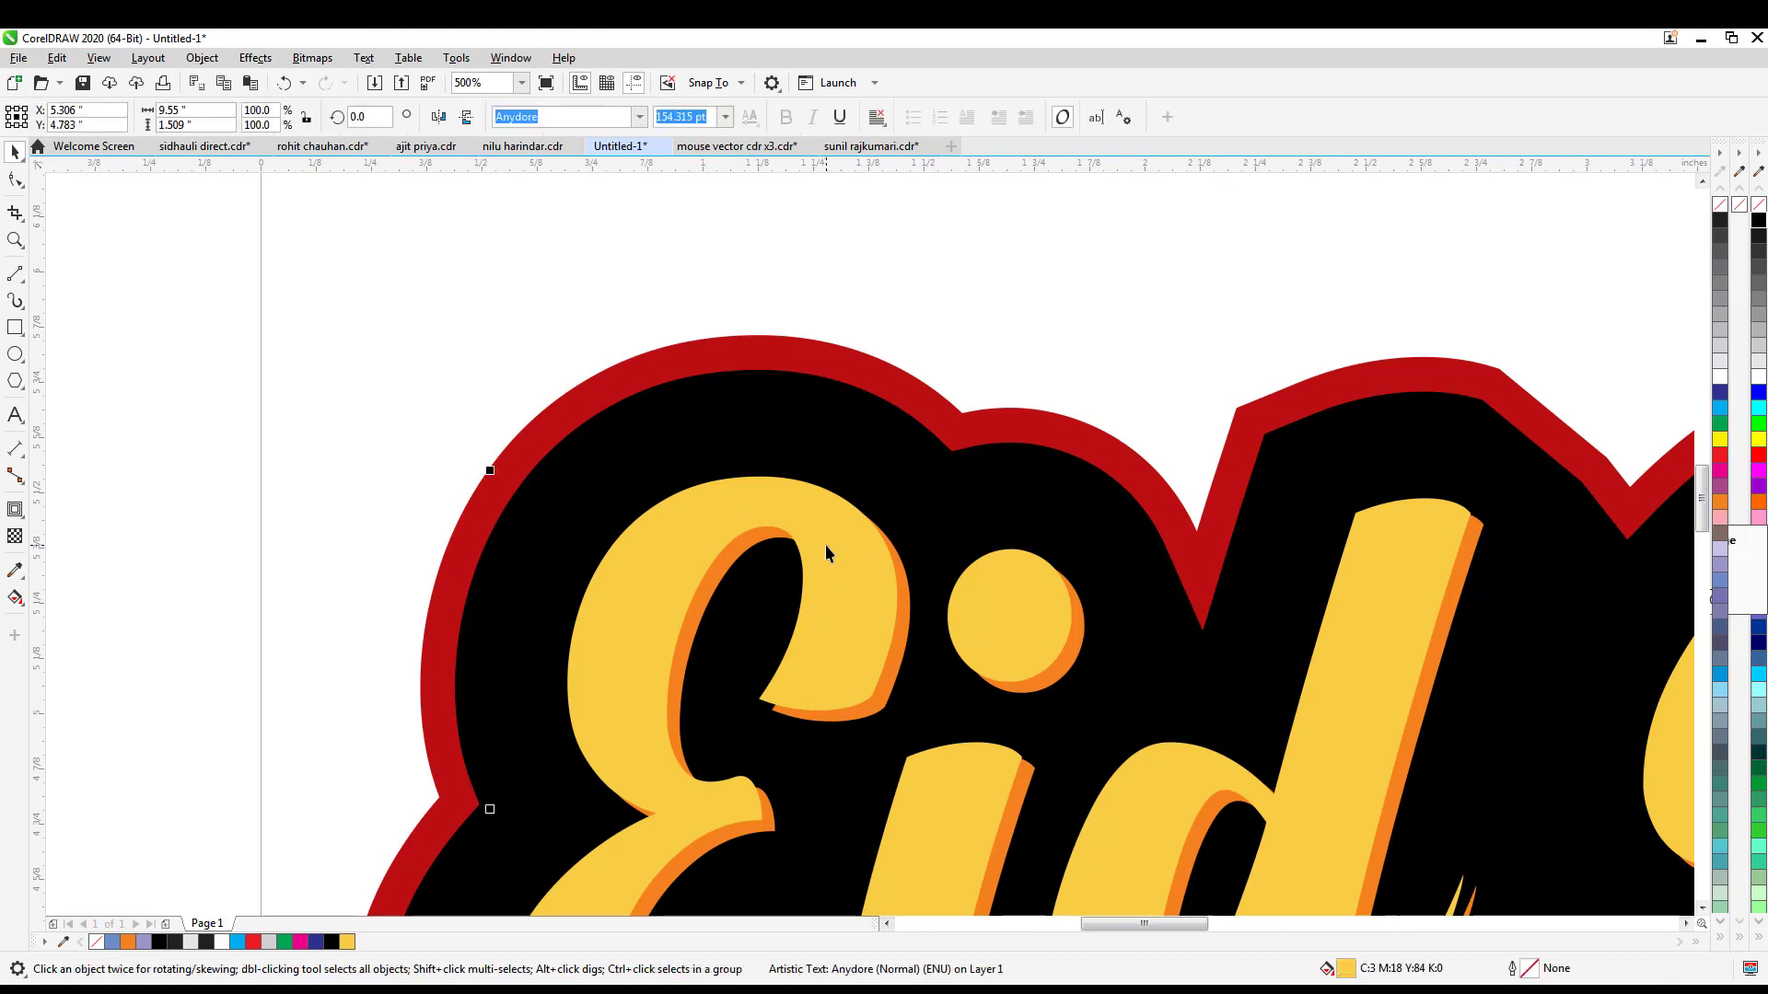
scroll(824, 546, "down", 2)
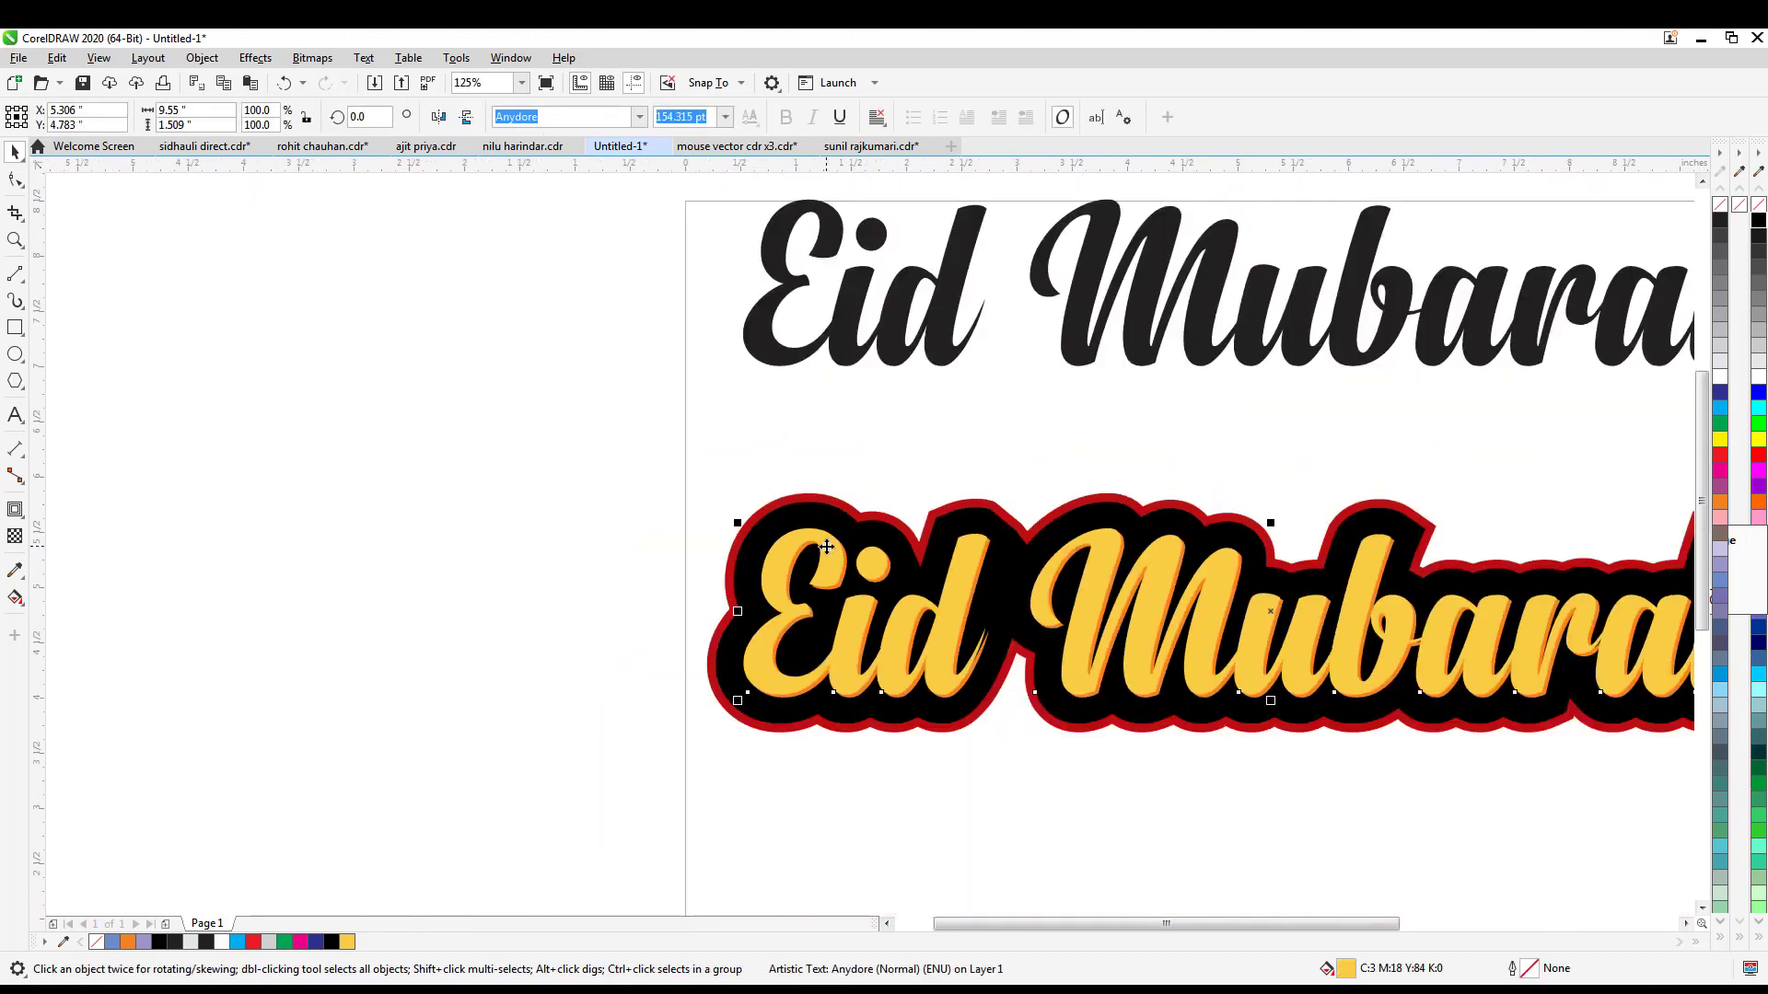
key("ctrl+k")
key("ctrl+k")
left_click(1138, 681)
left_click(1172, 798)
scroll(833, 559, "up", 4)
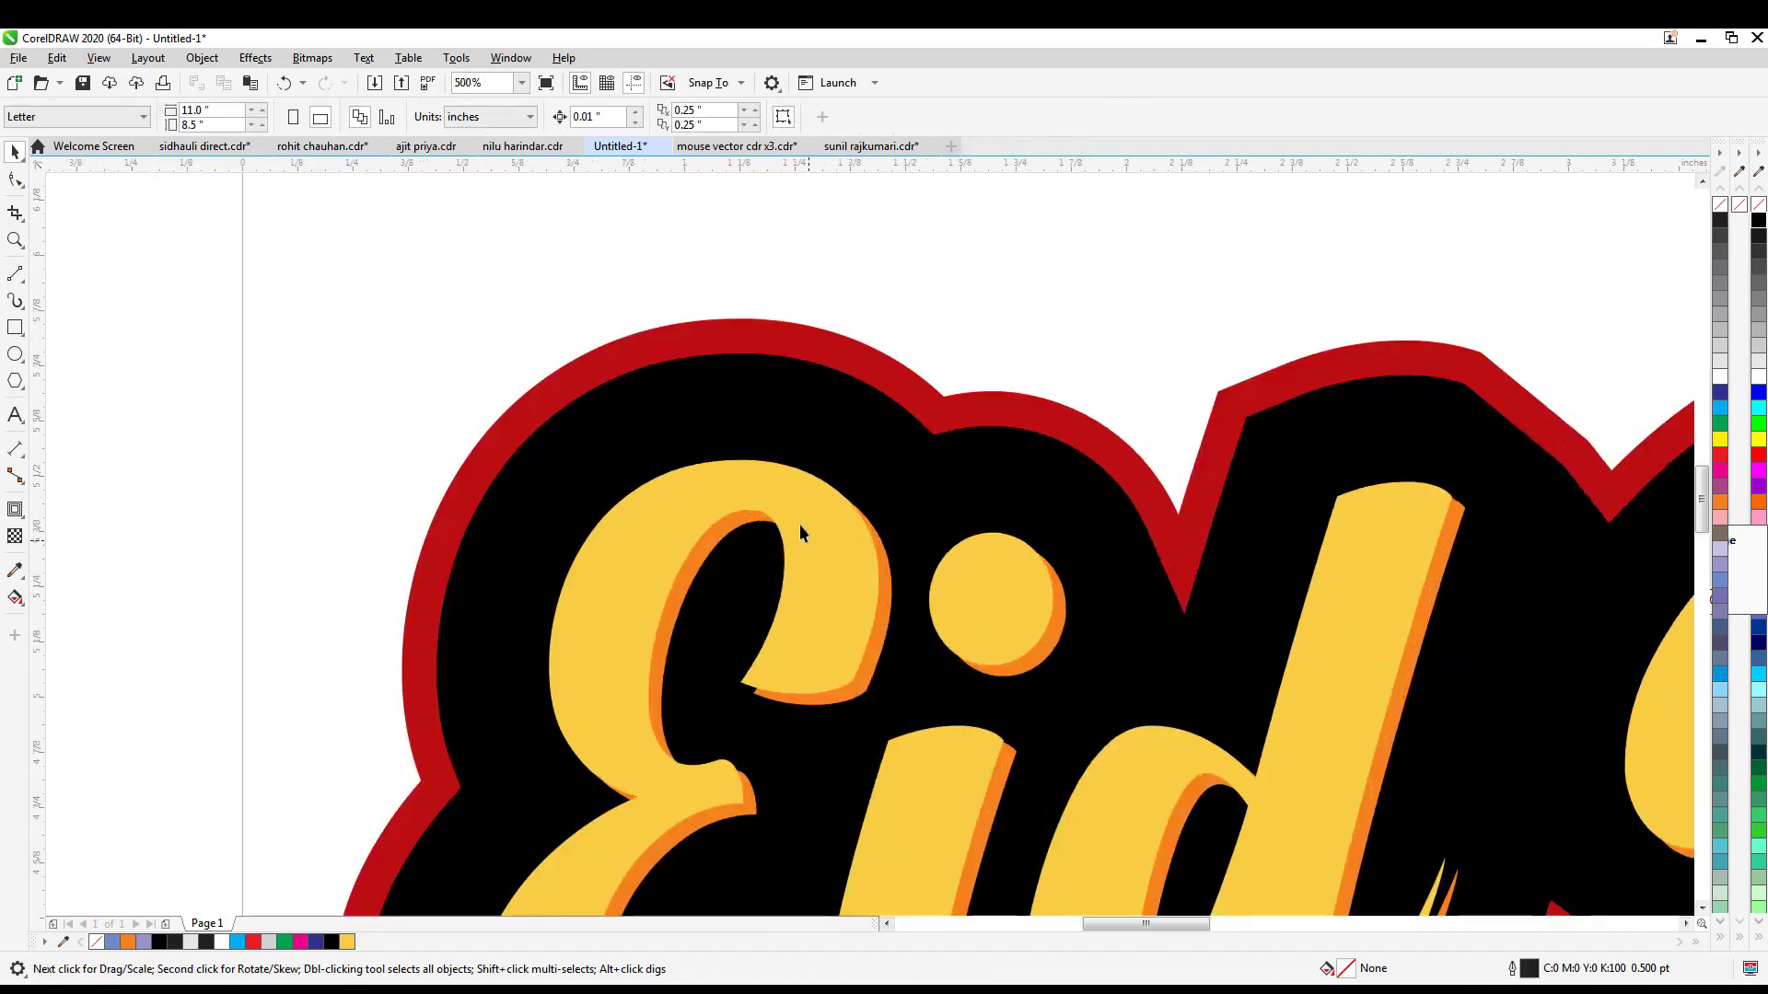
- Draw two straight dividing lines on the yellow E, about 0.2 × 0.14 in across its top curve and 0.22 × 0.09 in at its middle join
left_click(14, 274)
scroll(736, 483, "up", 2)
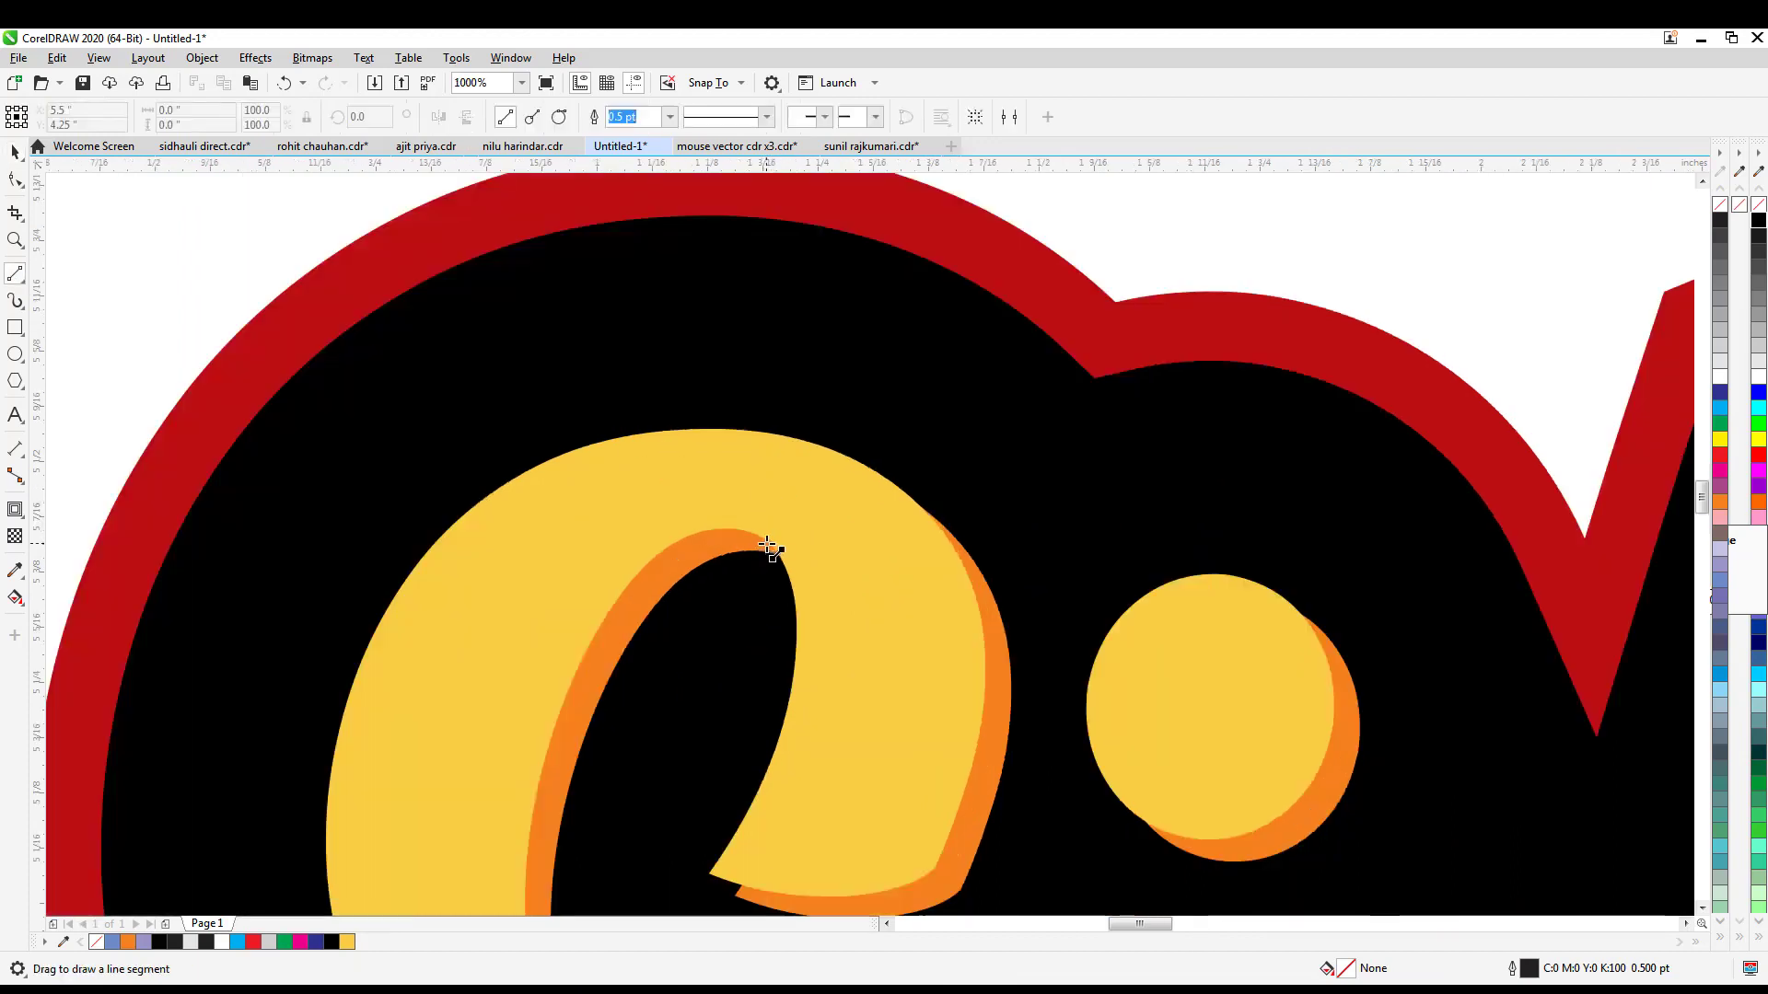
left_click(639, 433)
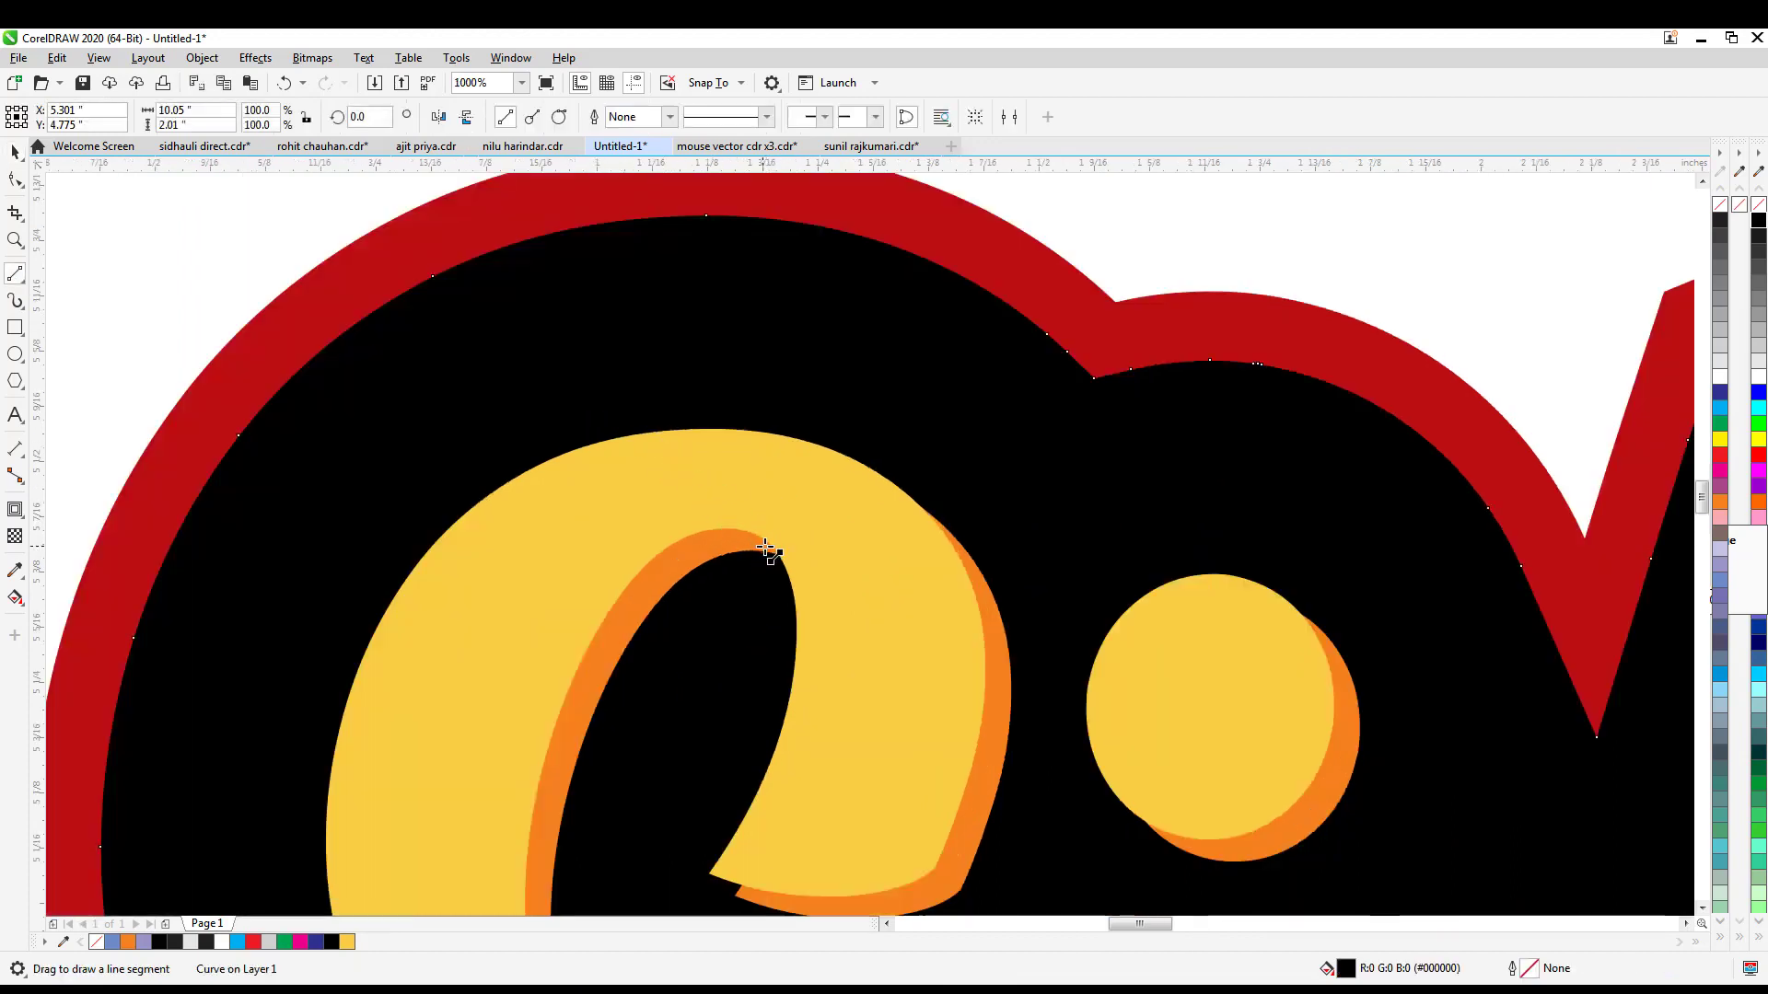
left_click_drag(769, 546, 595, 423)
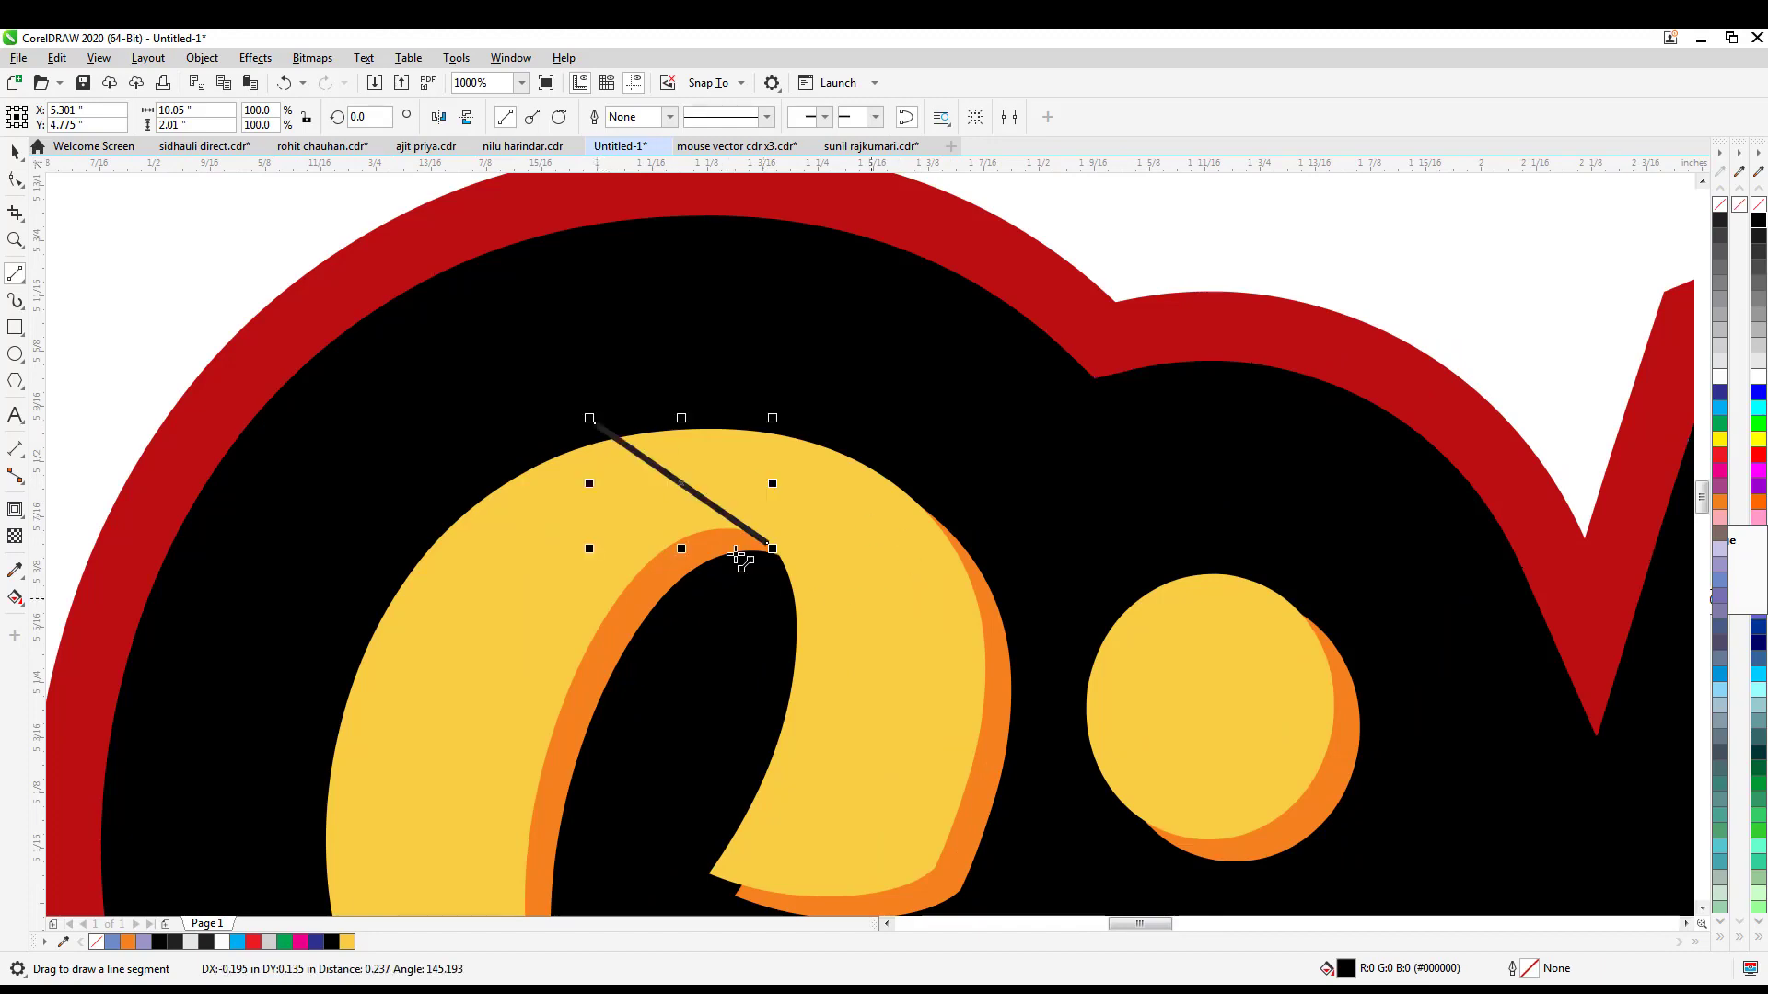
scroll(727, 522, "down", 3)
scroll(677, 727, "up", 3)
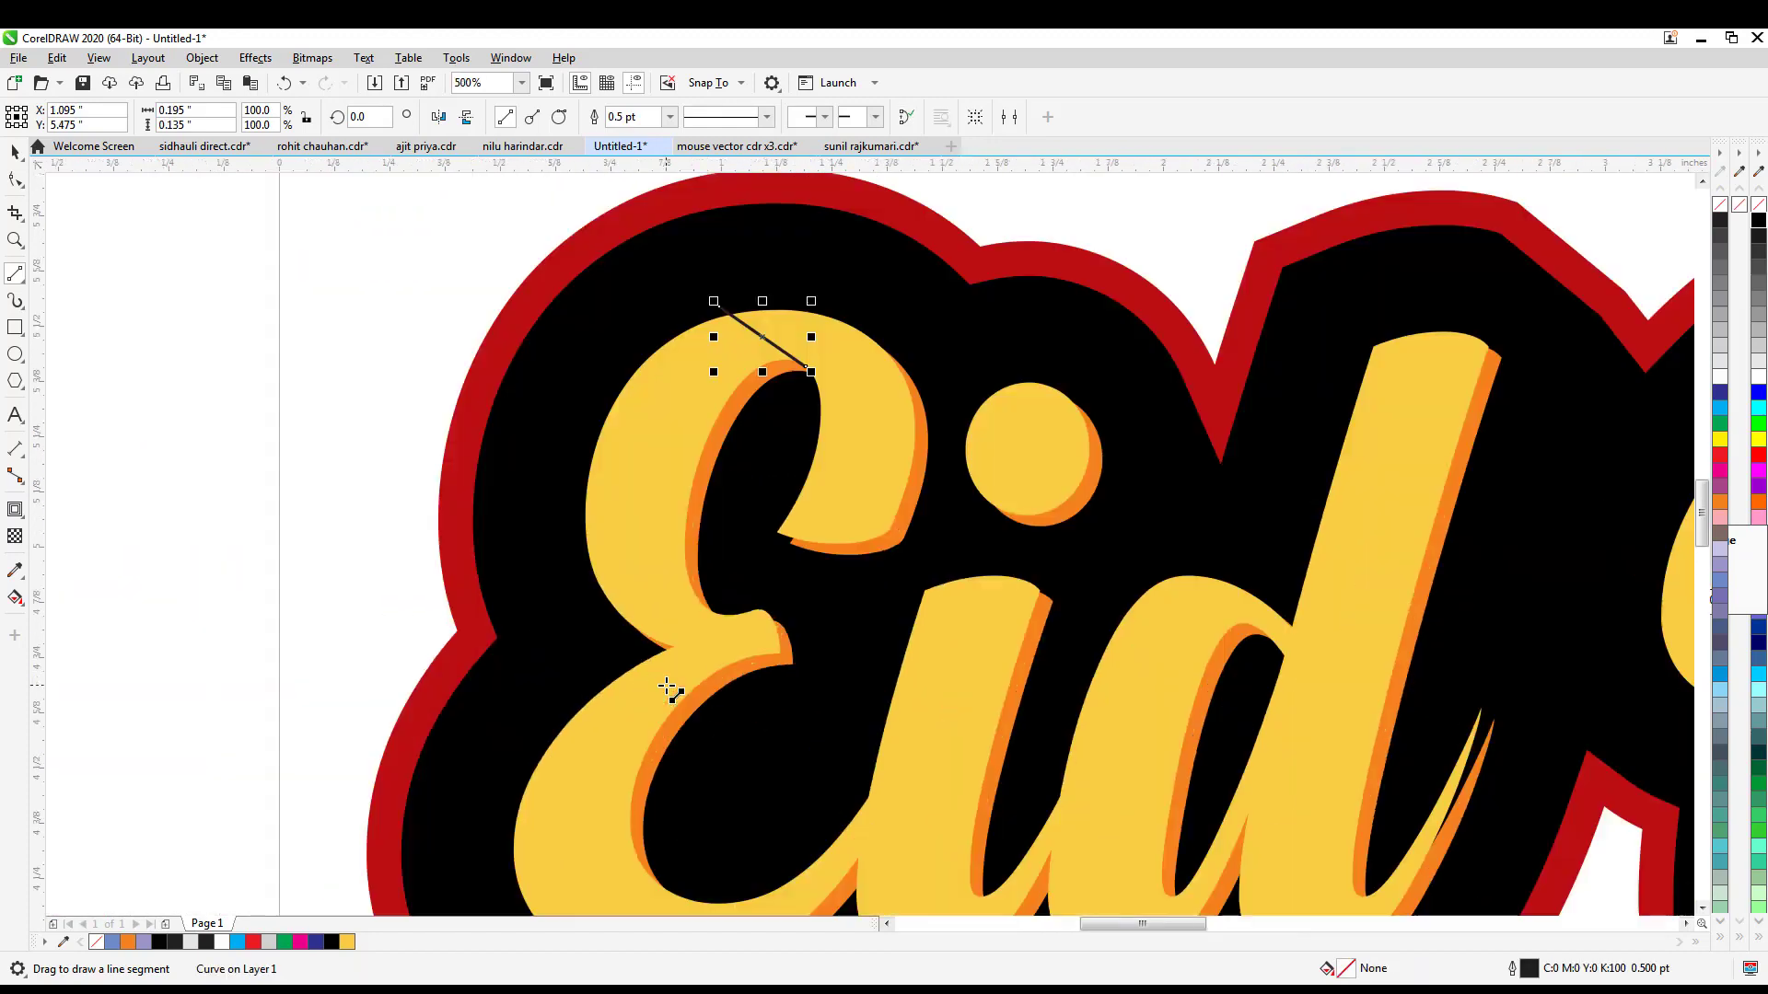
left_click_drag(681, 612, 868, 525)
- Draw straight dividing lines where the E meets the i, diagonally across the i stem, where the i meets the d, and across the d's bowl
scroll(721, 564, "down", 3)
scroll(799, 669, "up", 2)
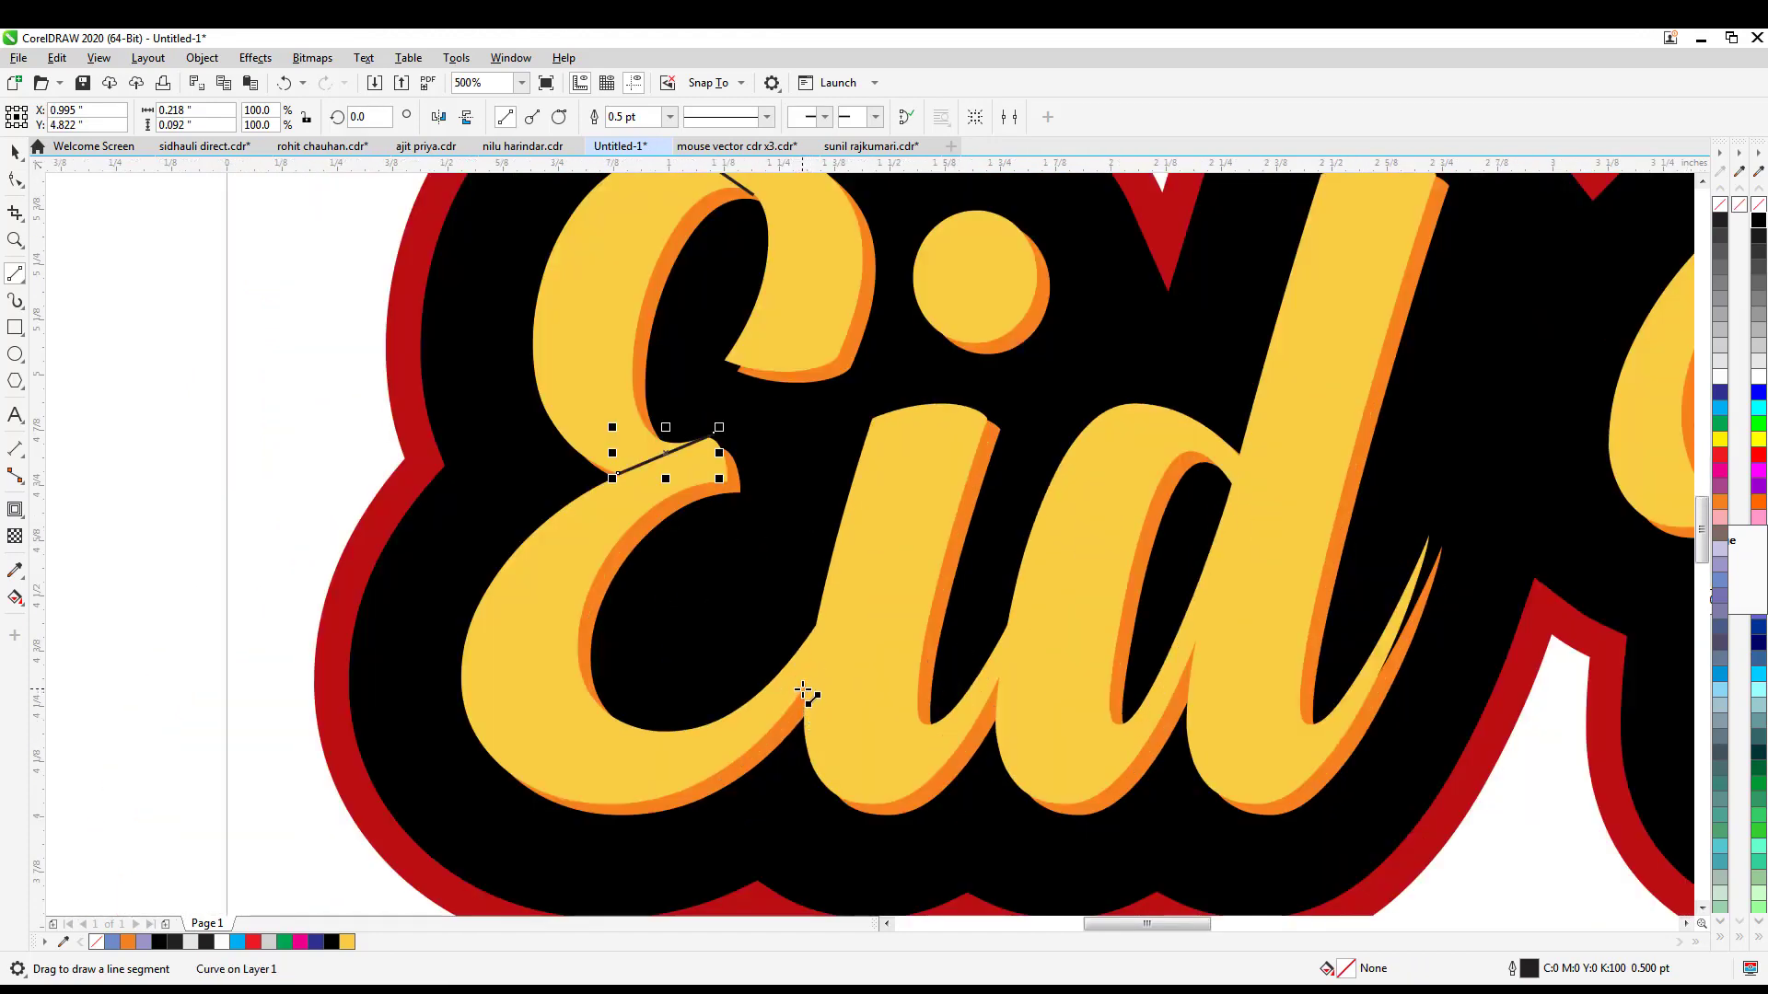
left_click_drag(803, 690, 817, 607)
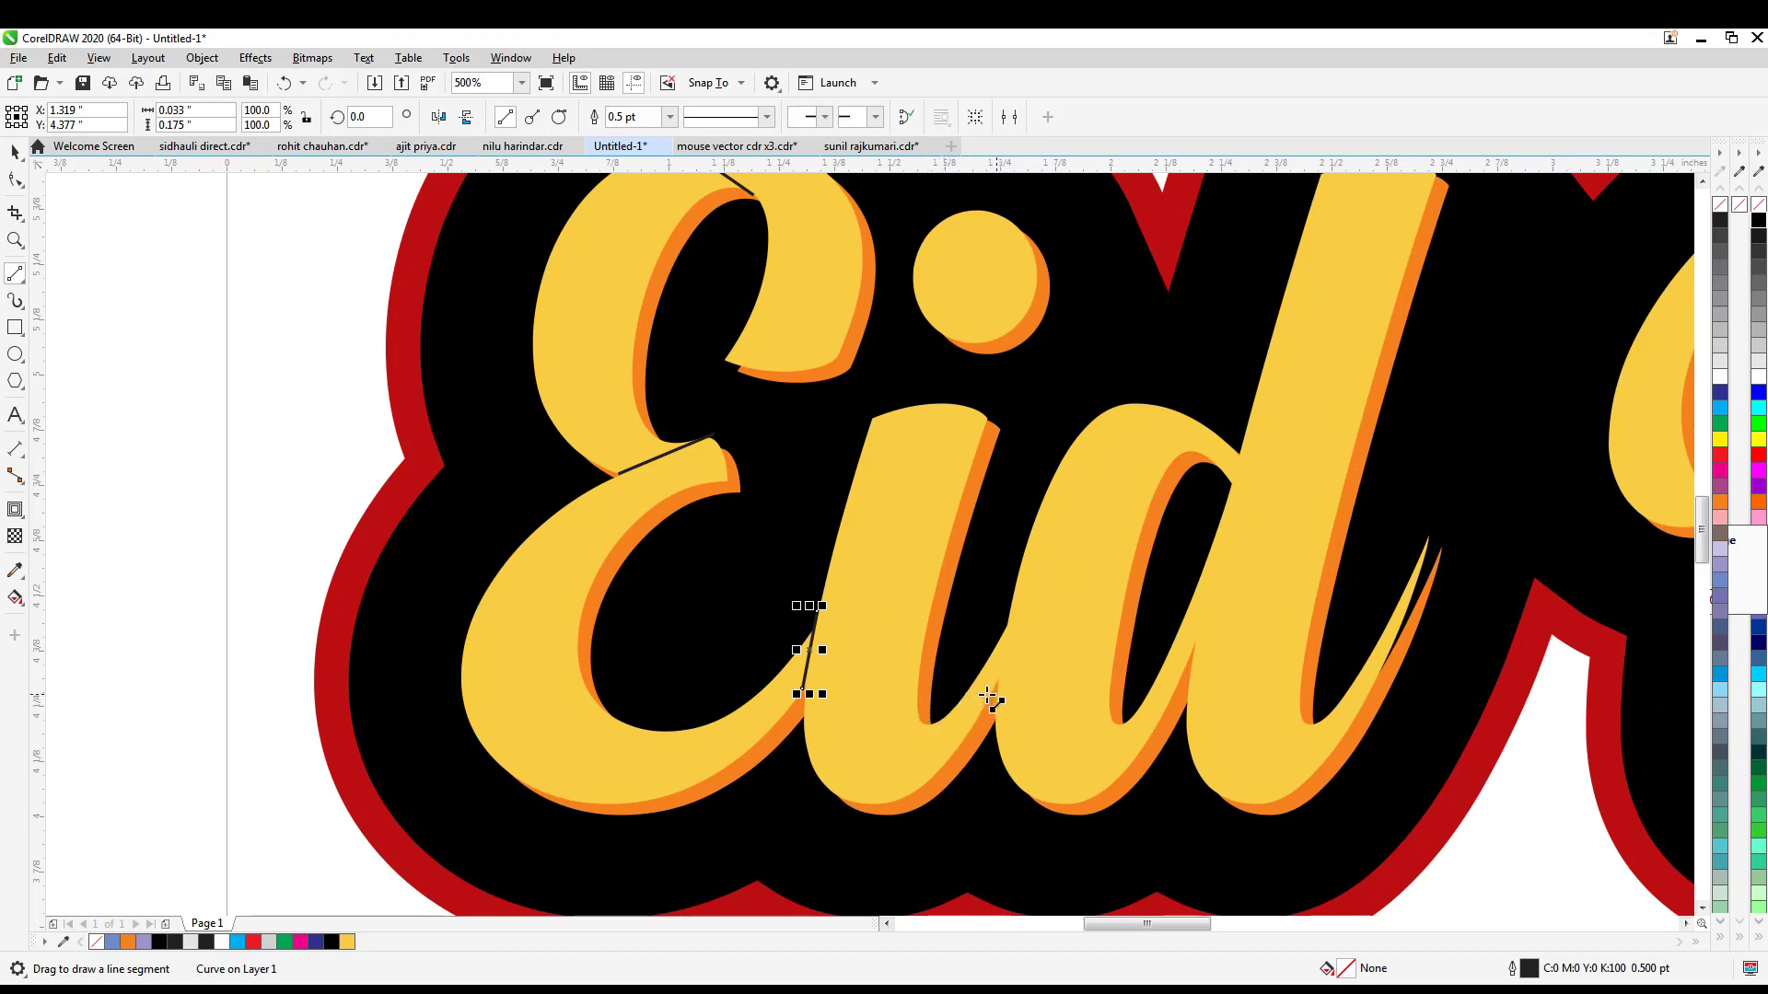
left_click_drag(828, 560, 1024, 386)
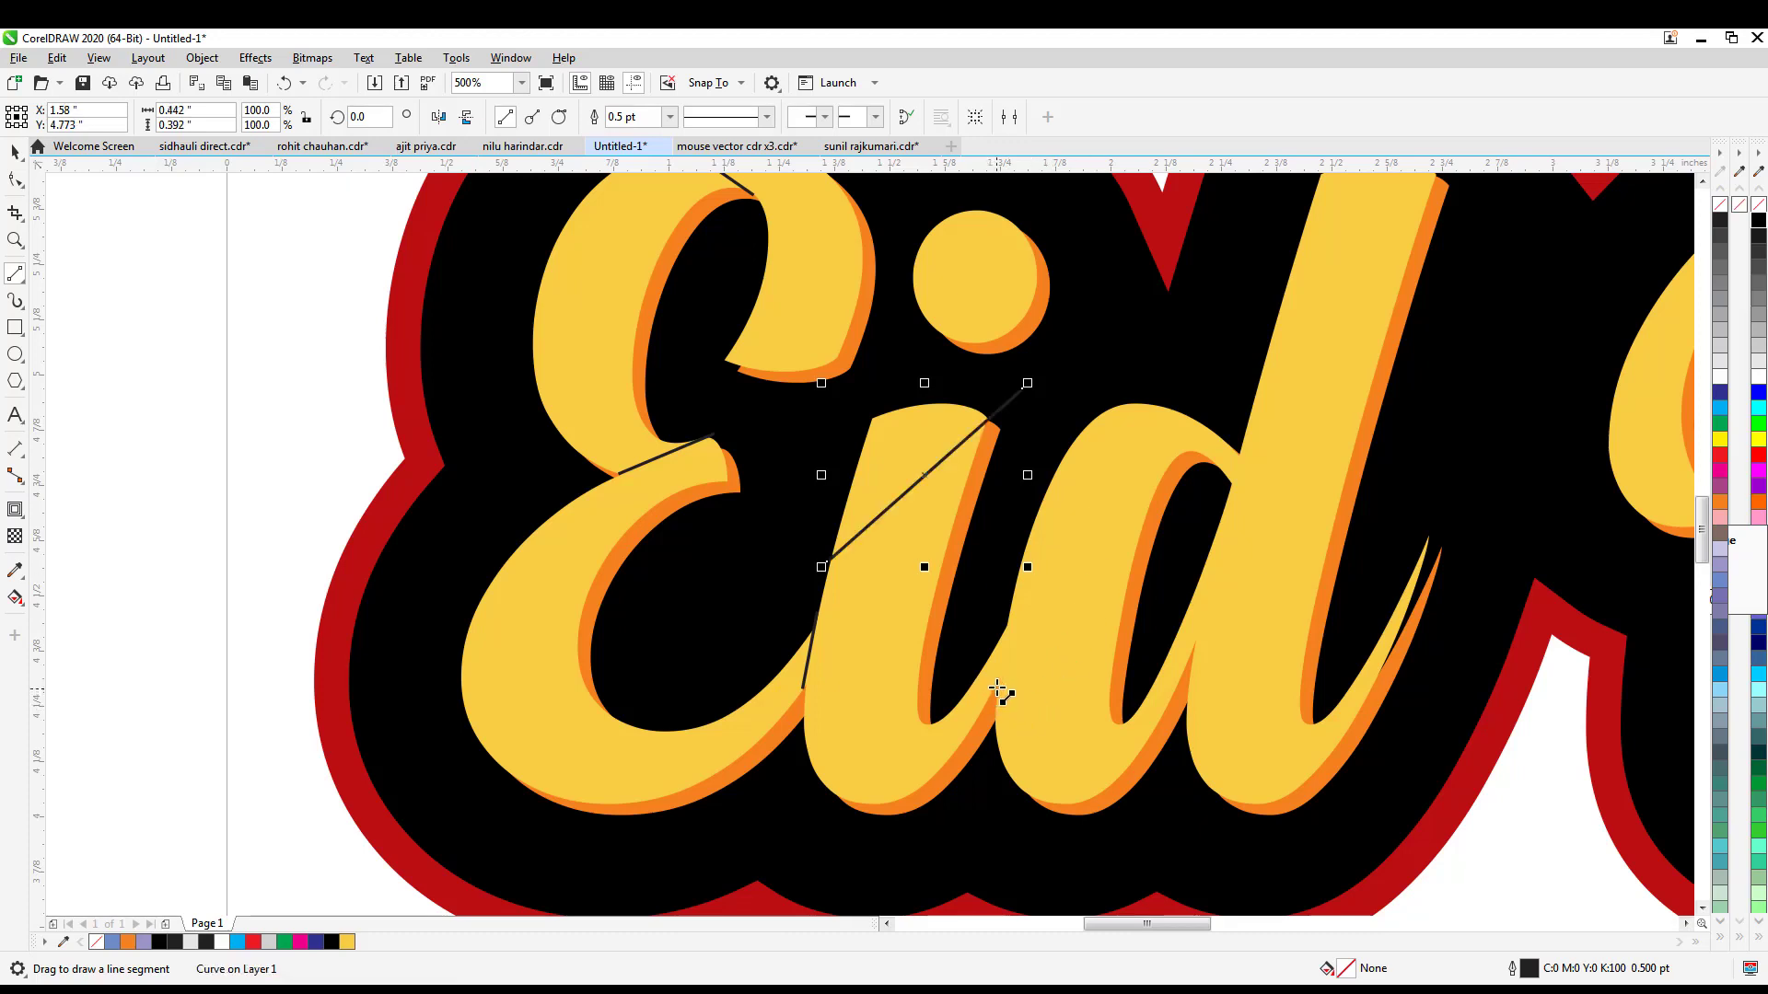
mouse_move(997, 688)
left_mouse_down()
mouse_move(1008, 604)
mouse_move(1196, 414)
mouse_move(1206, 449)
mouse_move(1184, 450)
left_mouse_up()
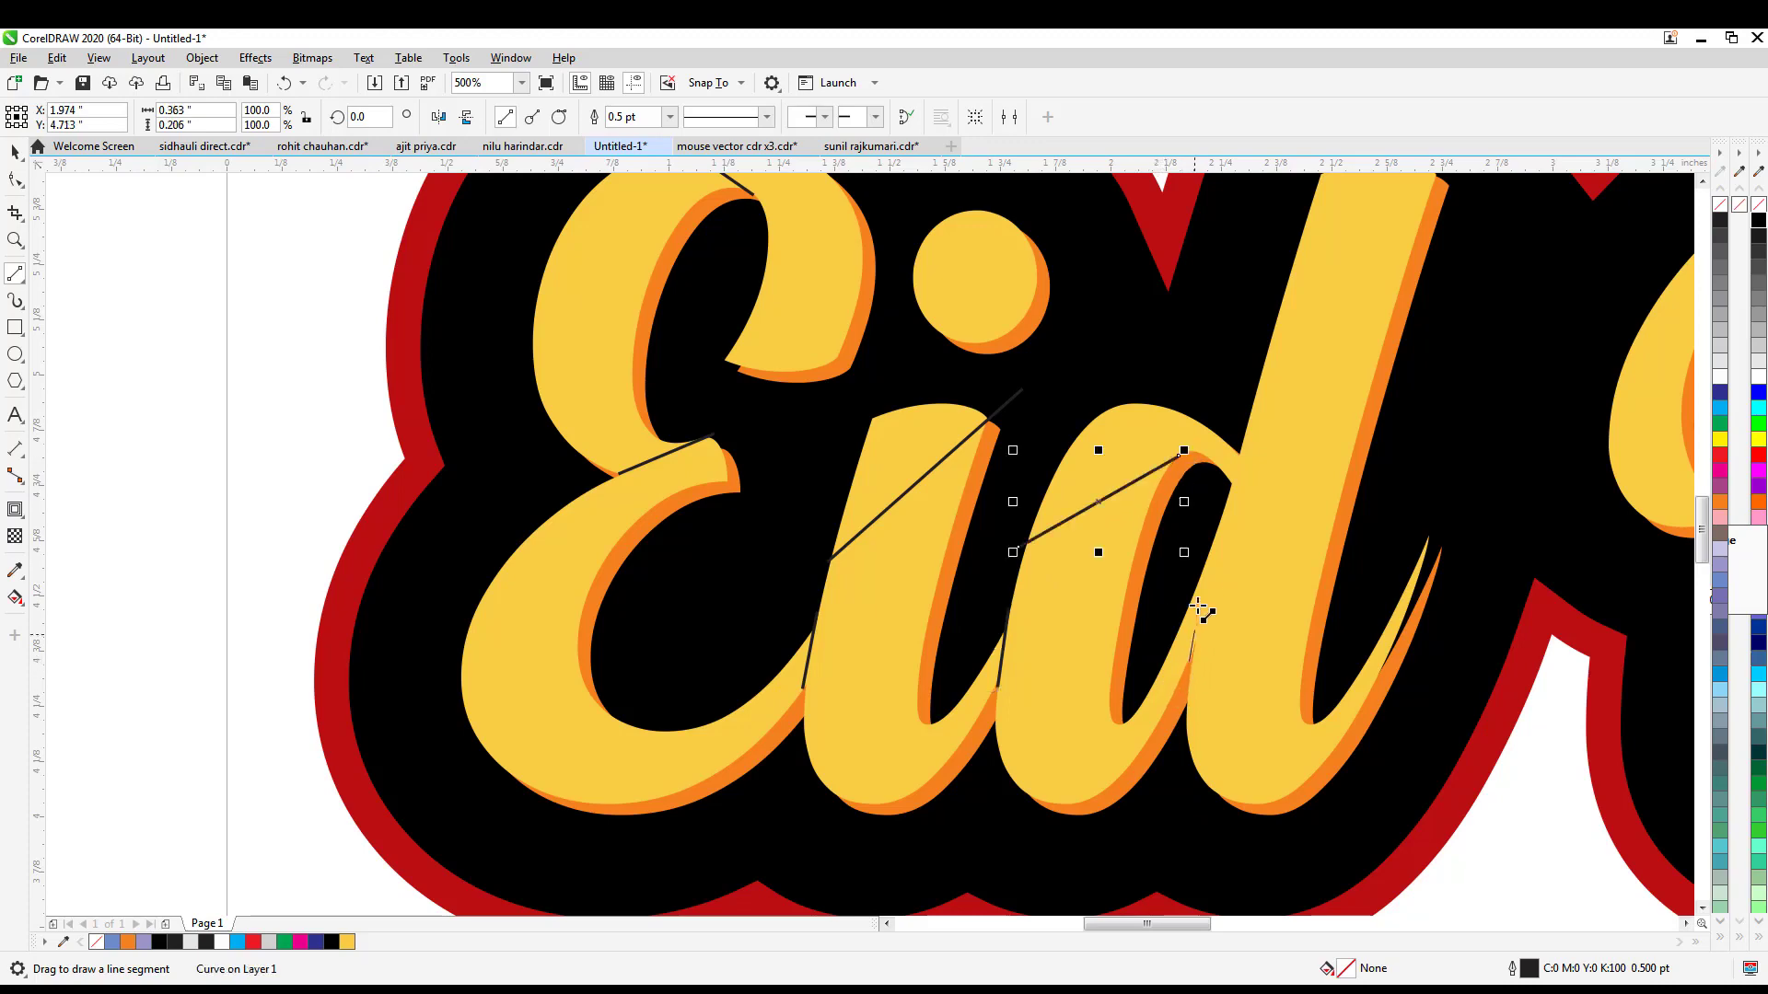
- Draw dividing lines on the d, about 0.1 × 0.4 in between bowl and stem and 0.42 × 0.51 in across the upper stem
left_click_drag(1190, 661, 1234, 485)
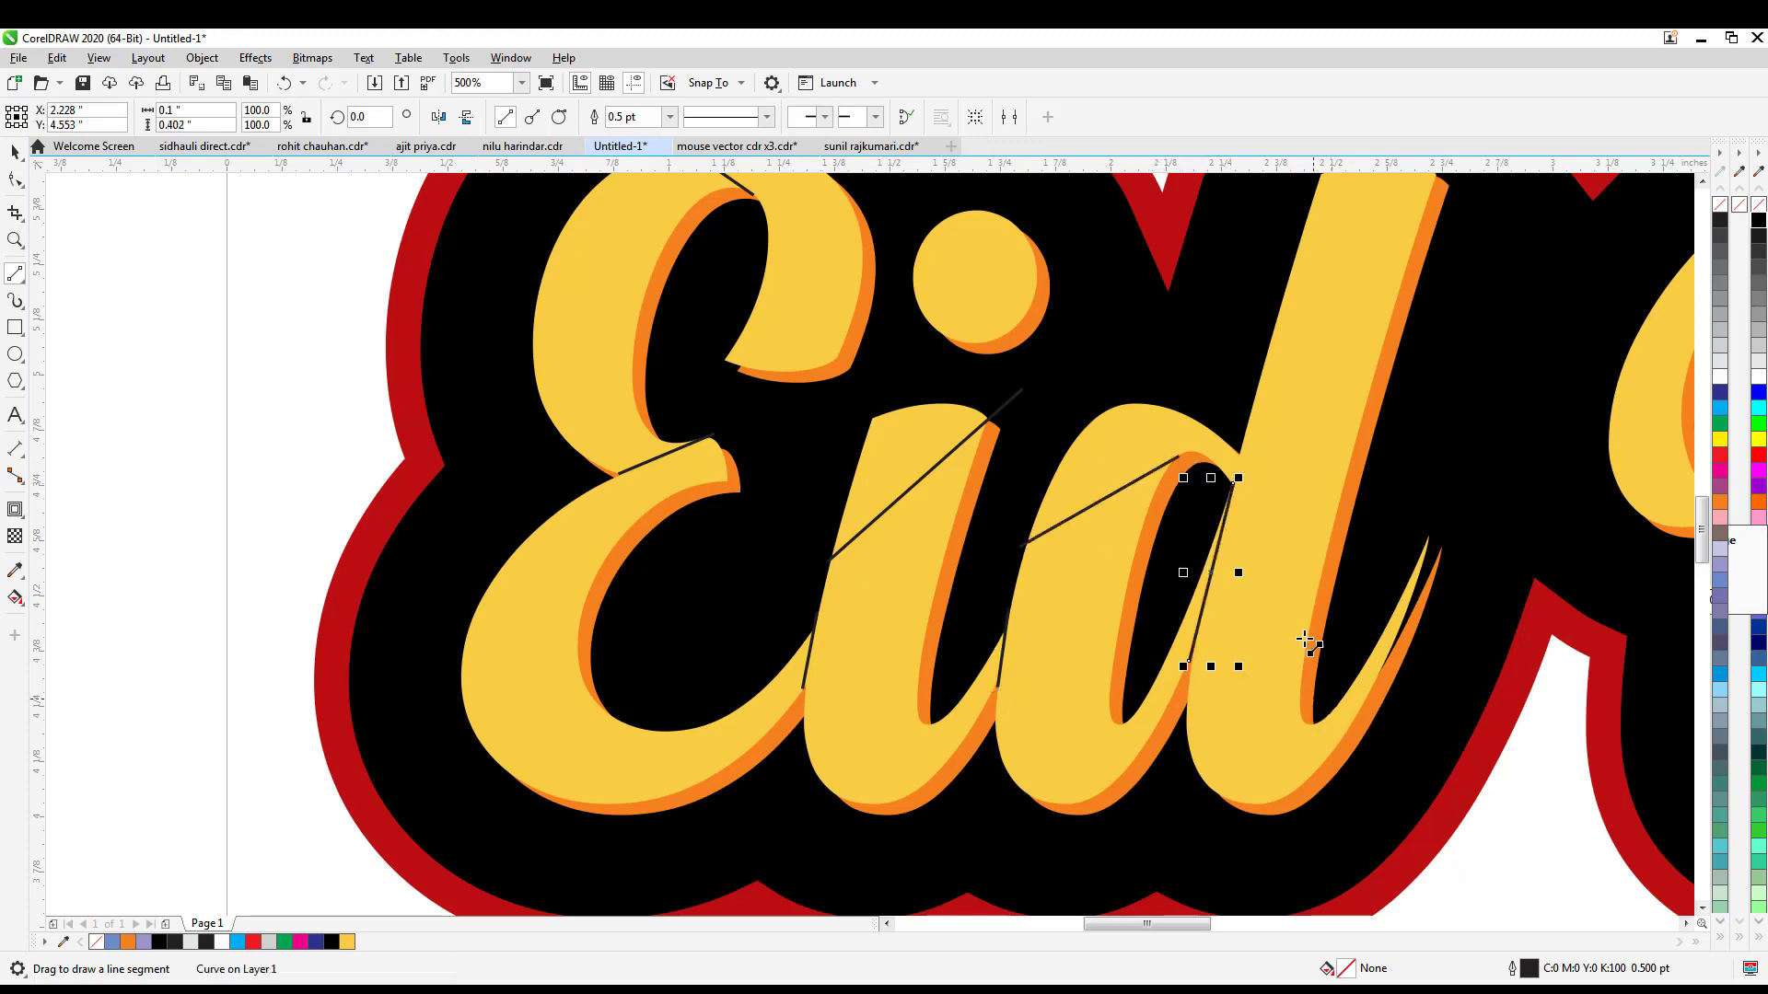
scroll(1298, 600, "down", 1)
scroll(1329, 461, "up", 1)
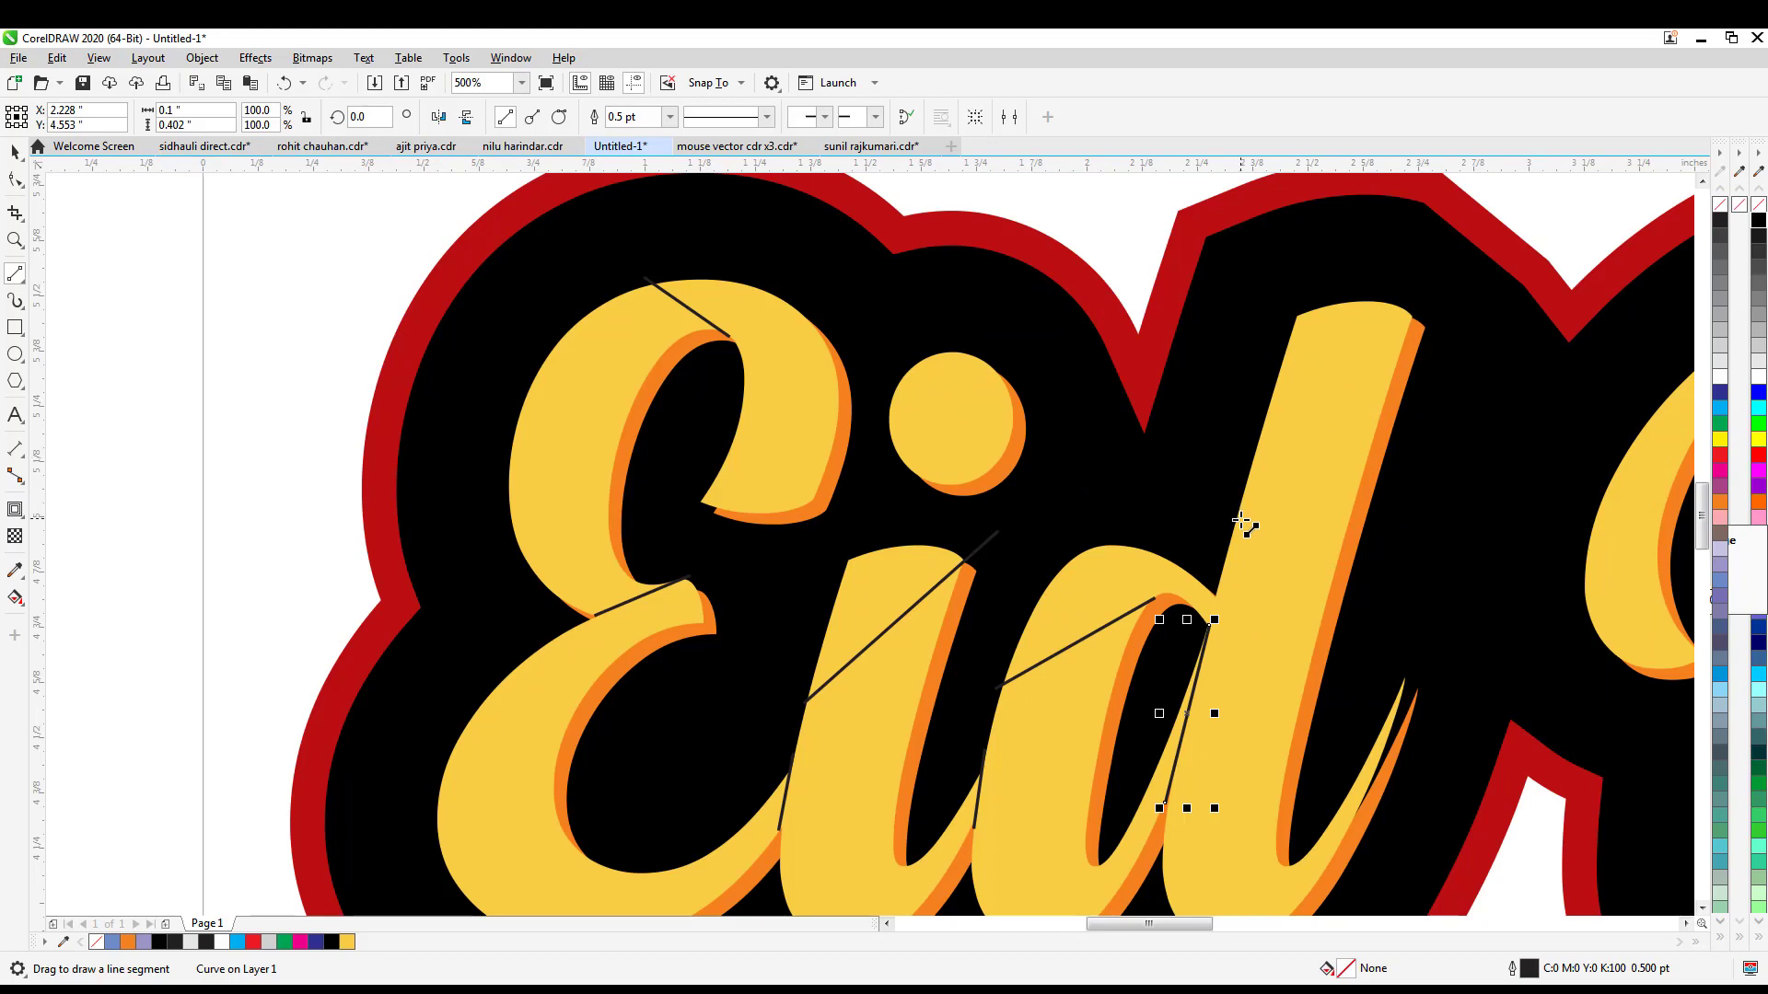
left_click_drag(1233, 530, 1415, 313)
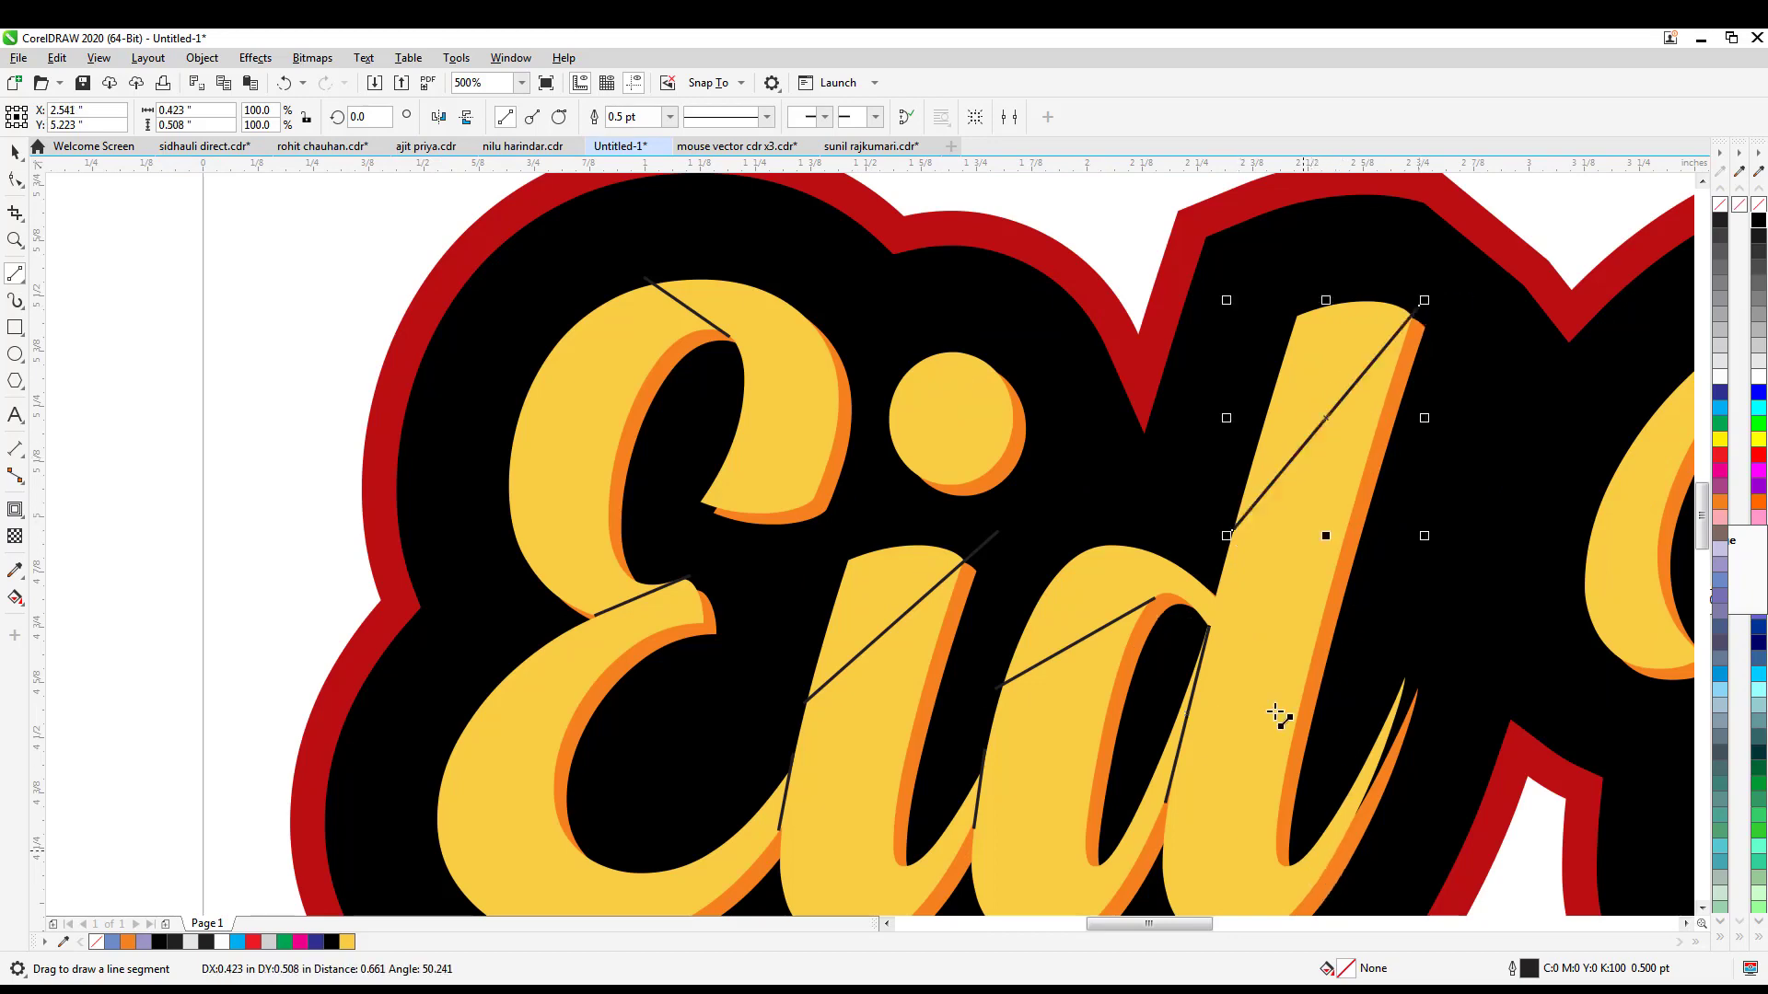
scroll(1266, 644, "down", 2)
scroll(1206, 615, "down", 2)
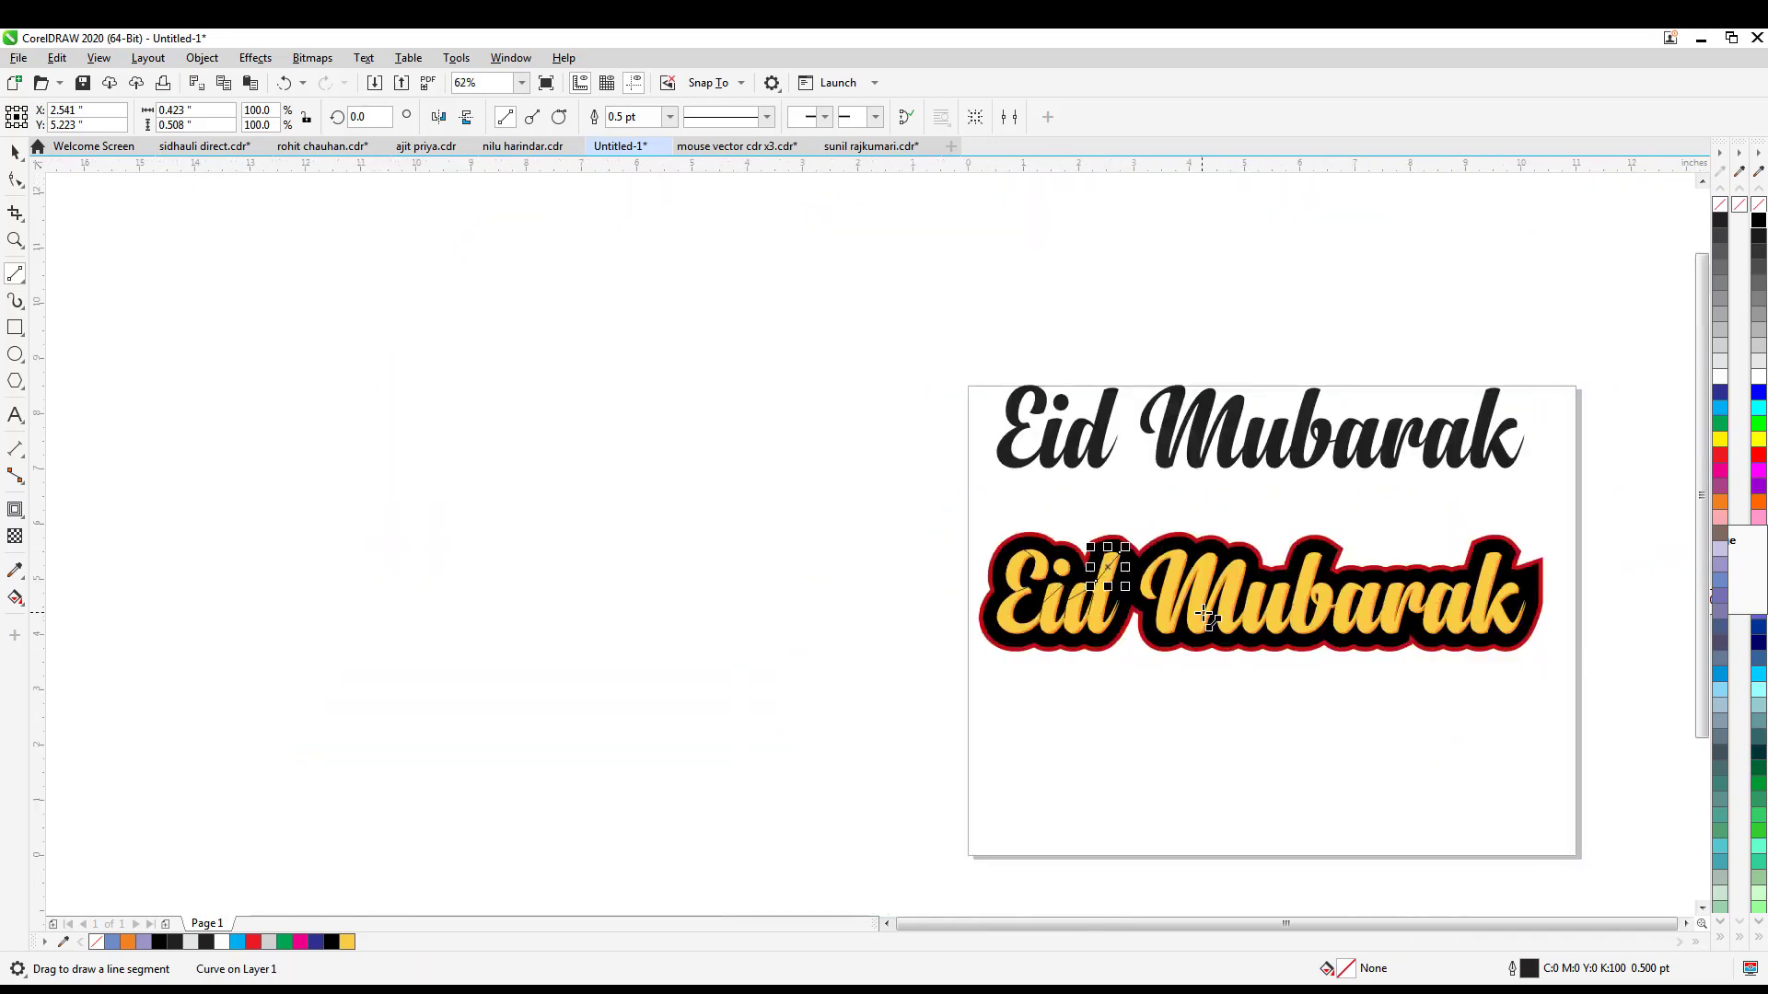
scroll(1203, 611, "up", 2)
scroll(1011, 541, "up", 1)
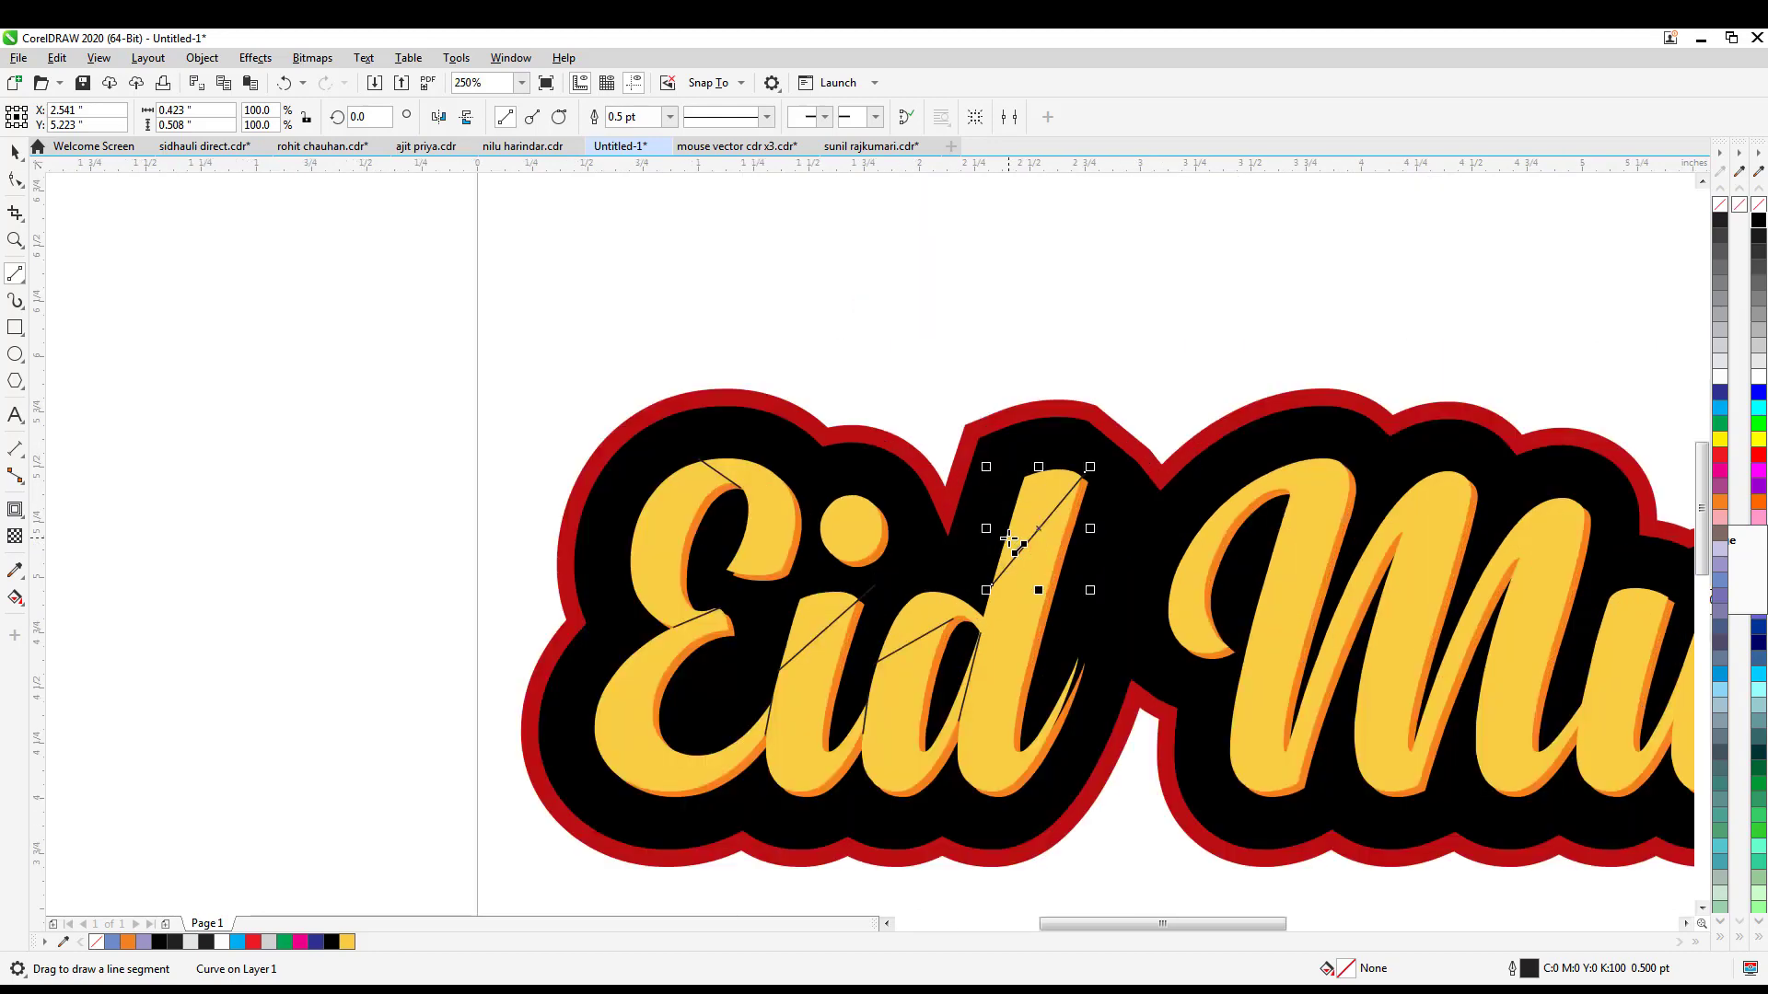
scroll(1039, 595, "down", 1)
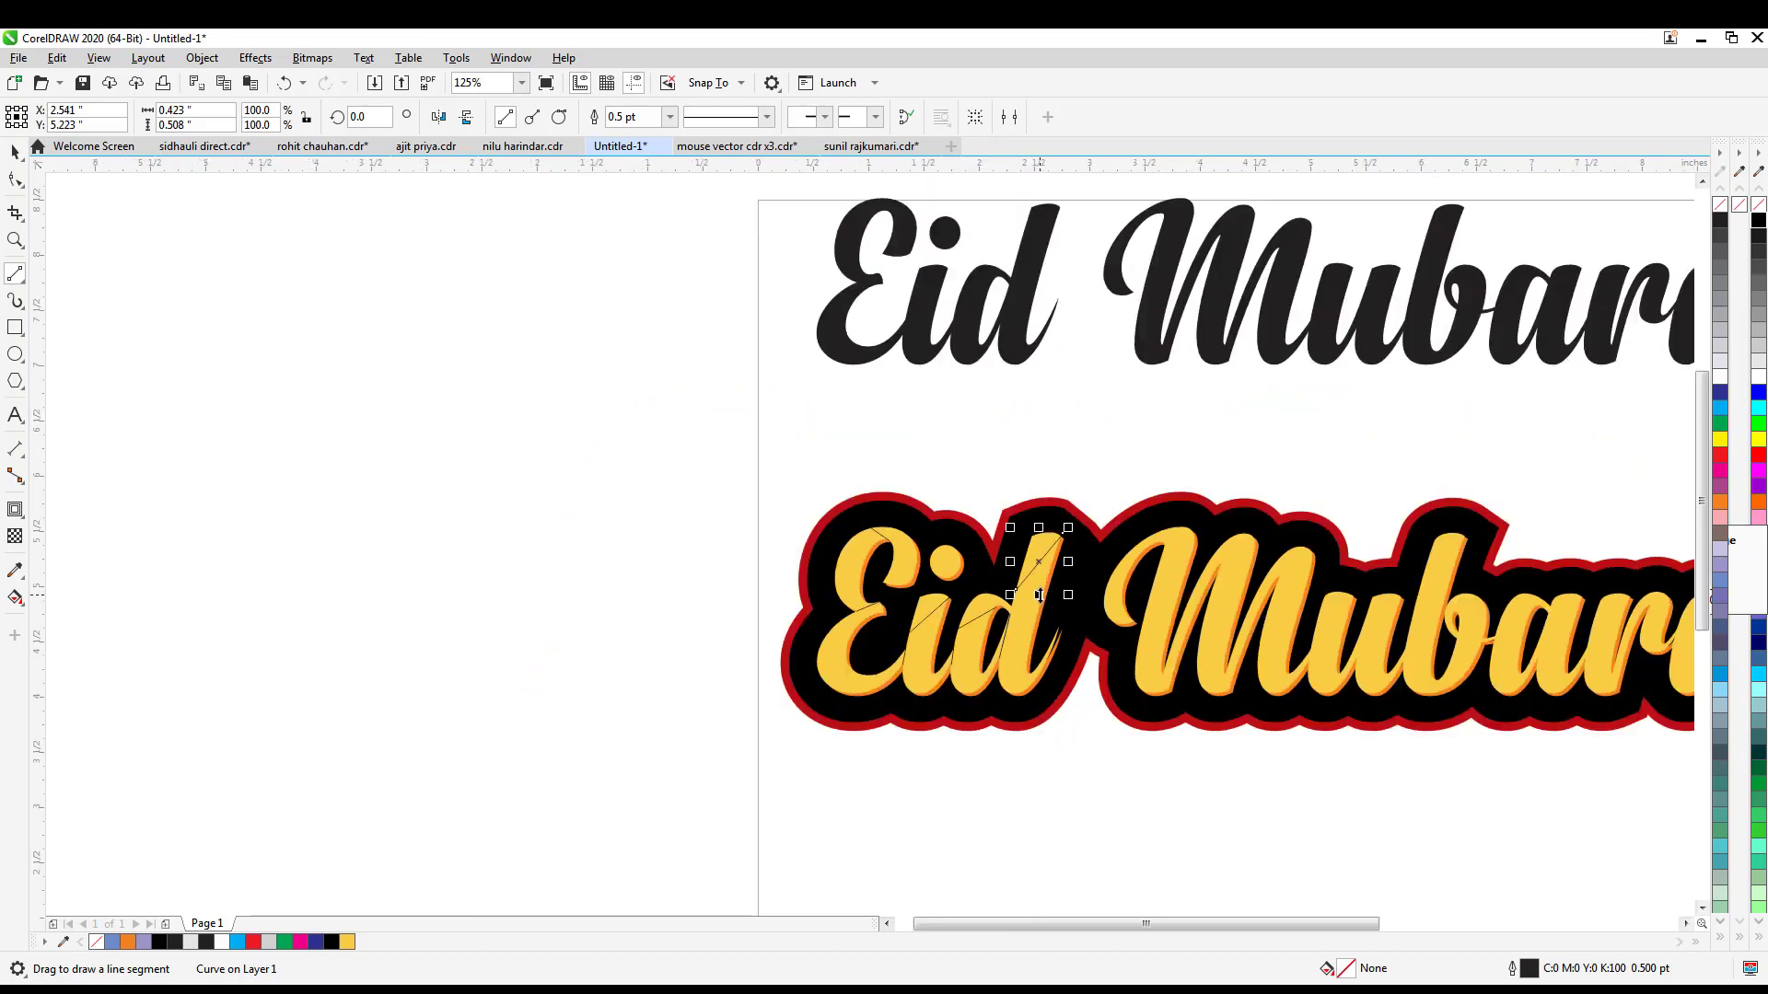
scroll(1176, 553, "up", 3)
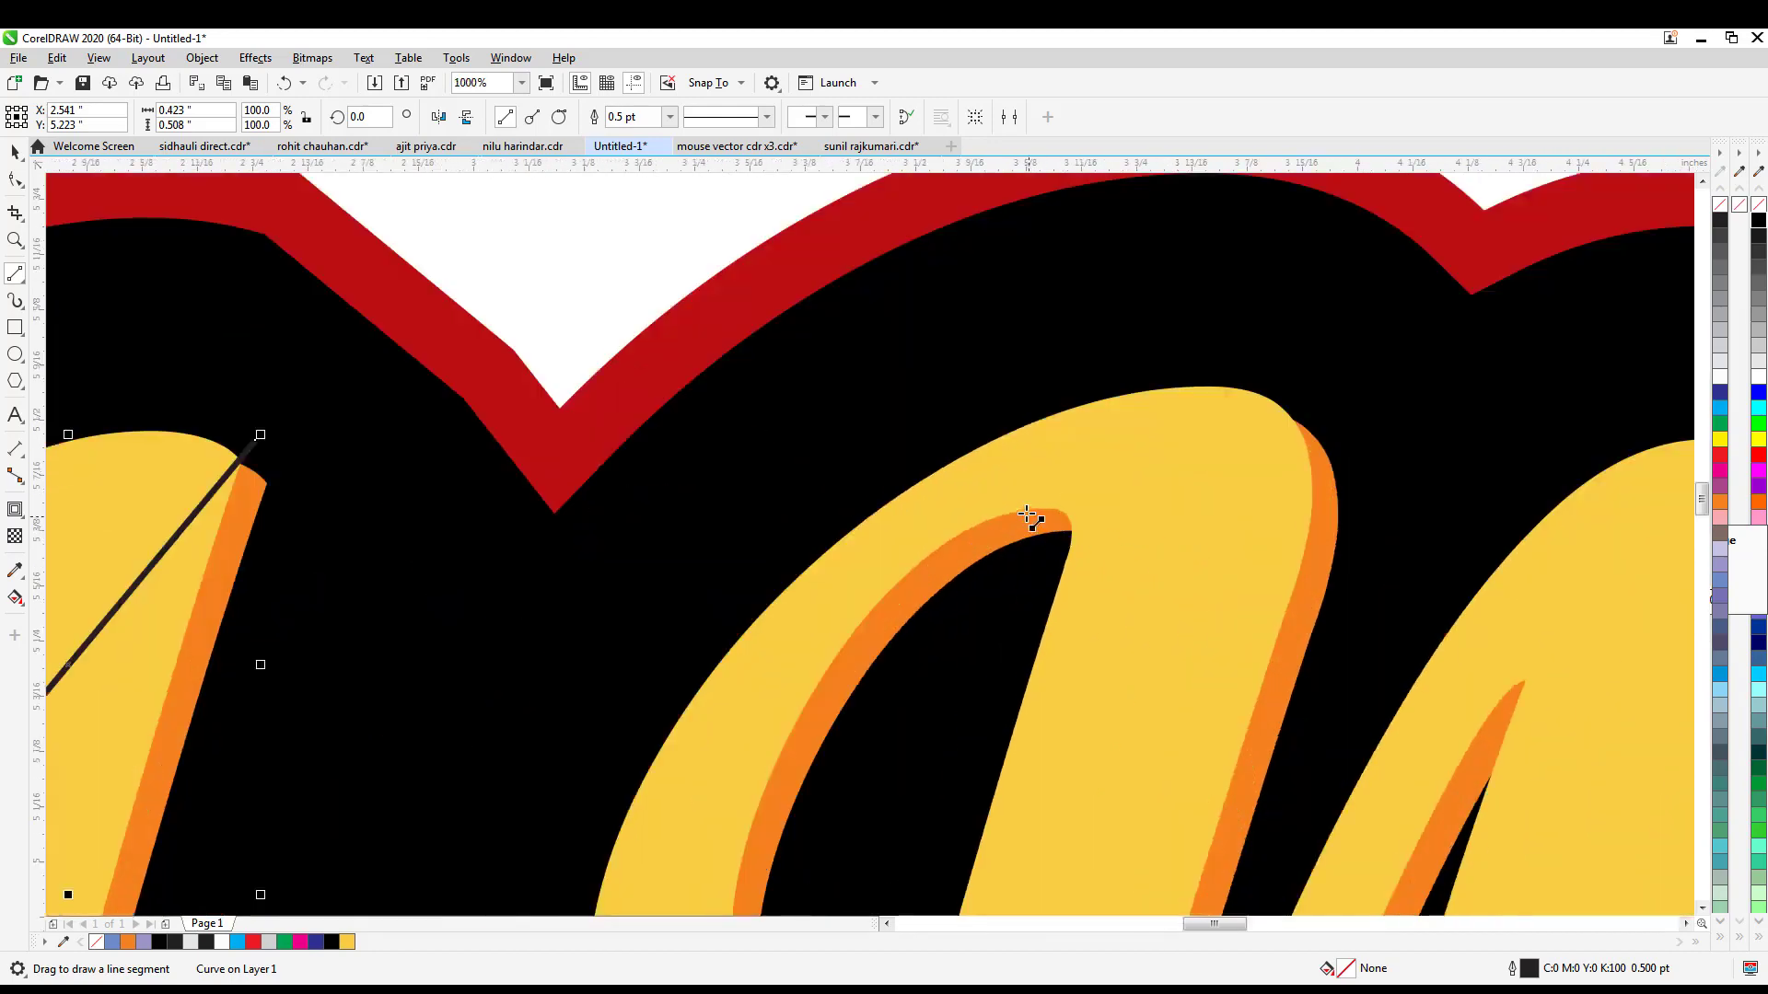
scroll(1069, 497, "down", 3)
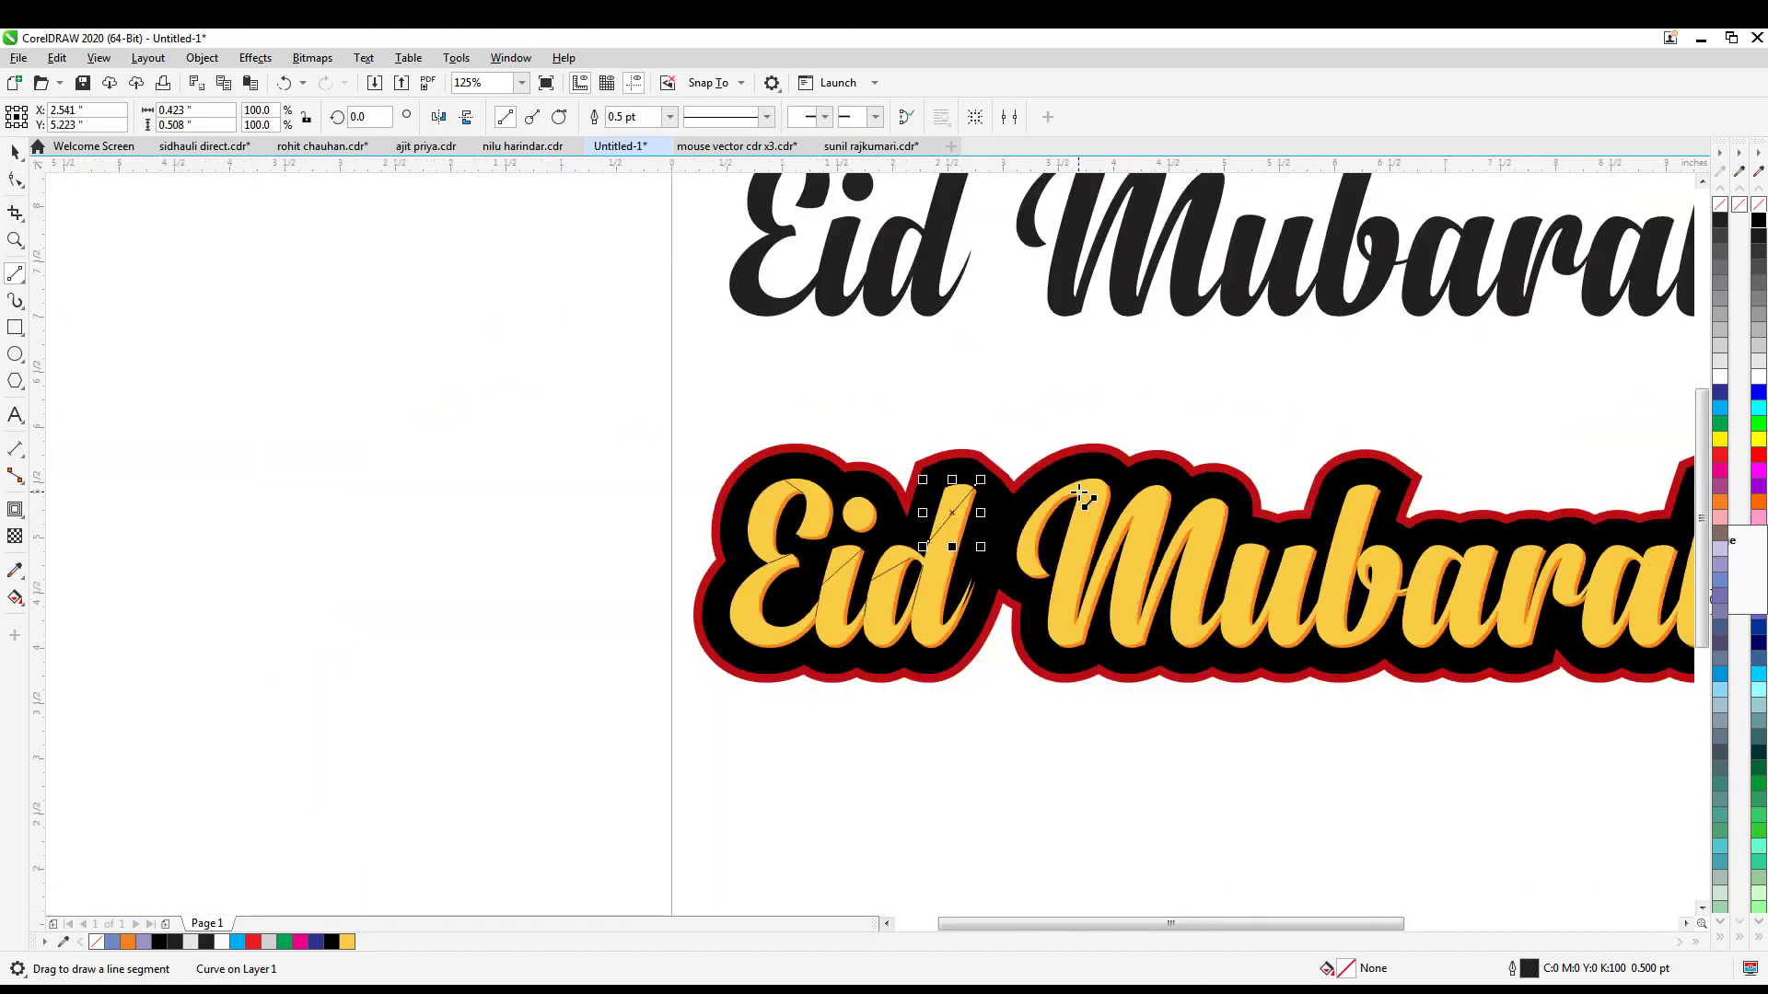
scroll(866, 557, "up", 1)
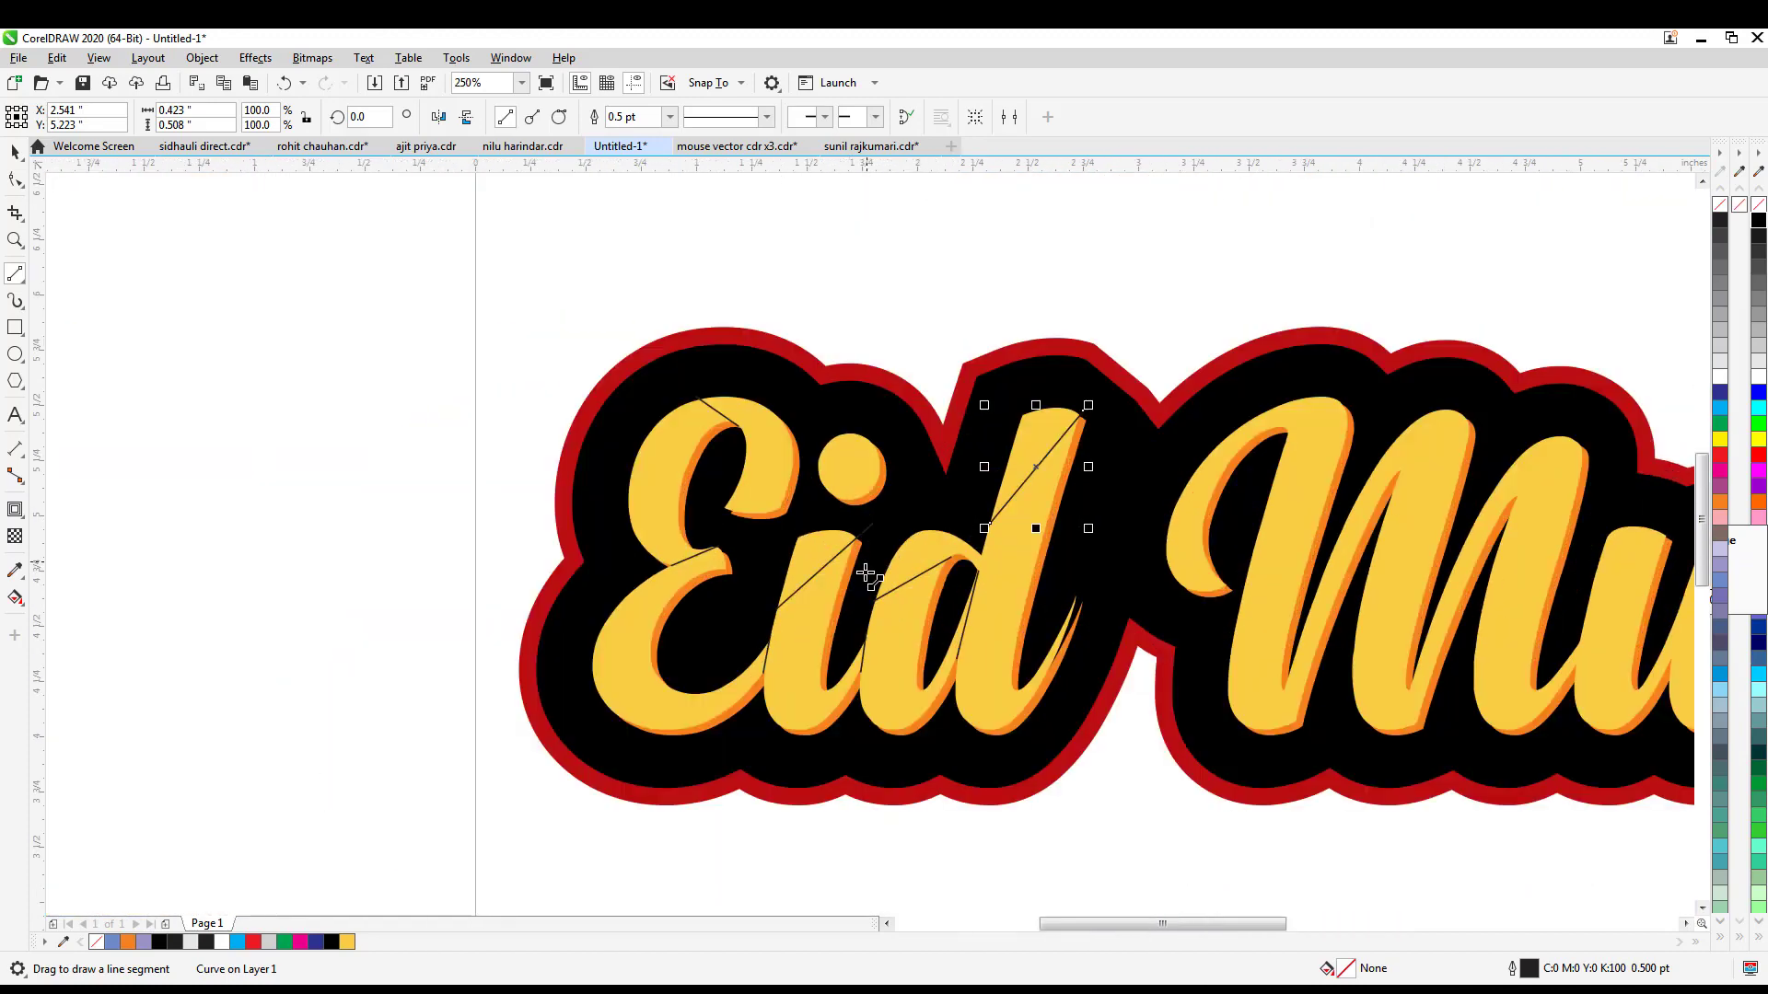
- Use Smart Fill with black to create separate shapes from the upper hook, upper curve and lower part of the E
left_click(26, 612)
left_click(67, 616)
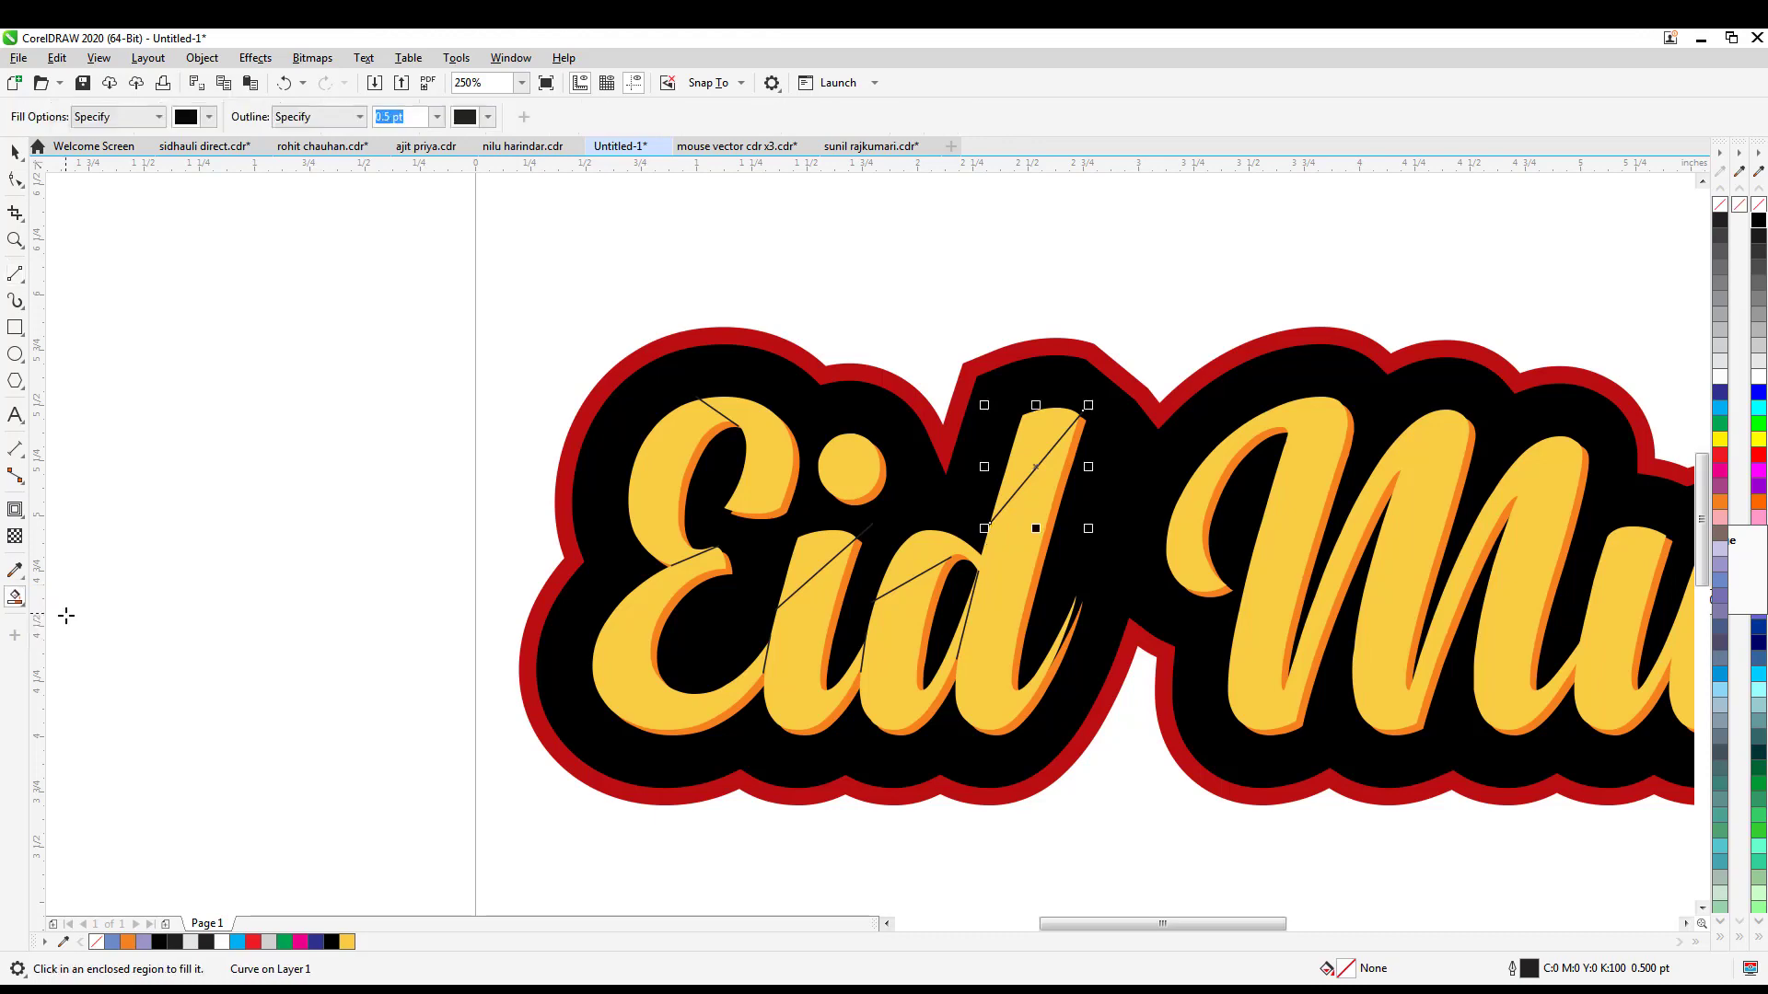
scroll(714, 513, "up", 1)
left_click(834, 451)
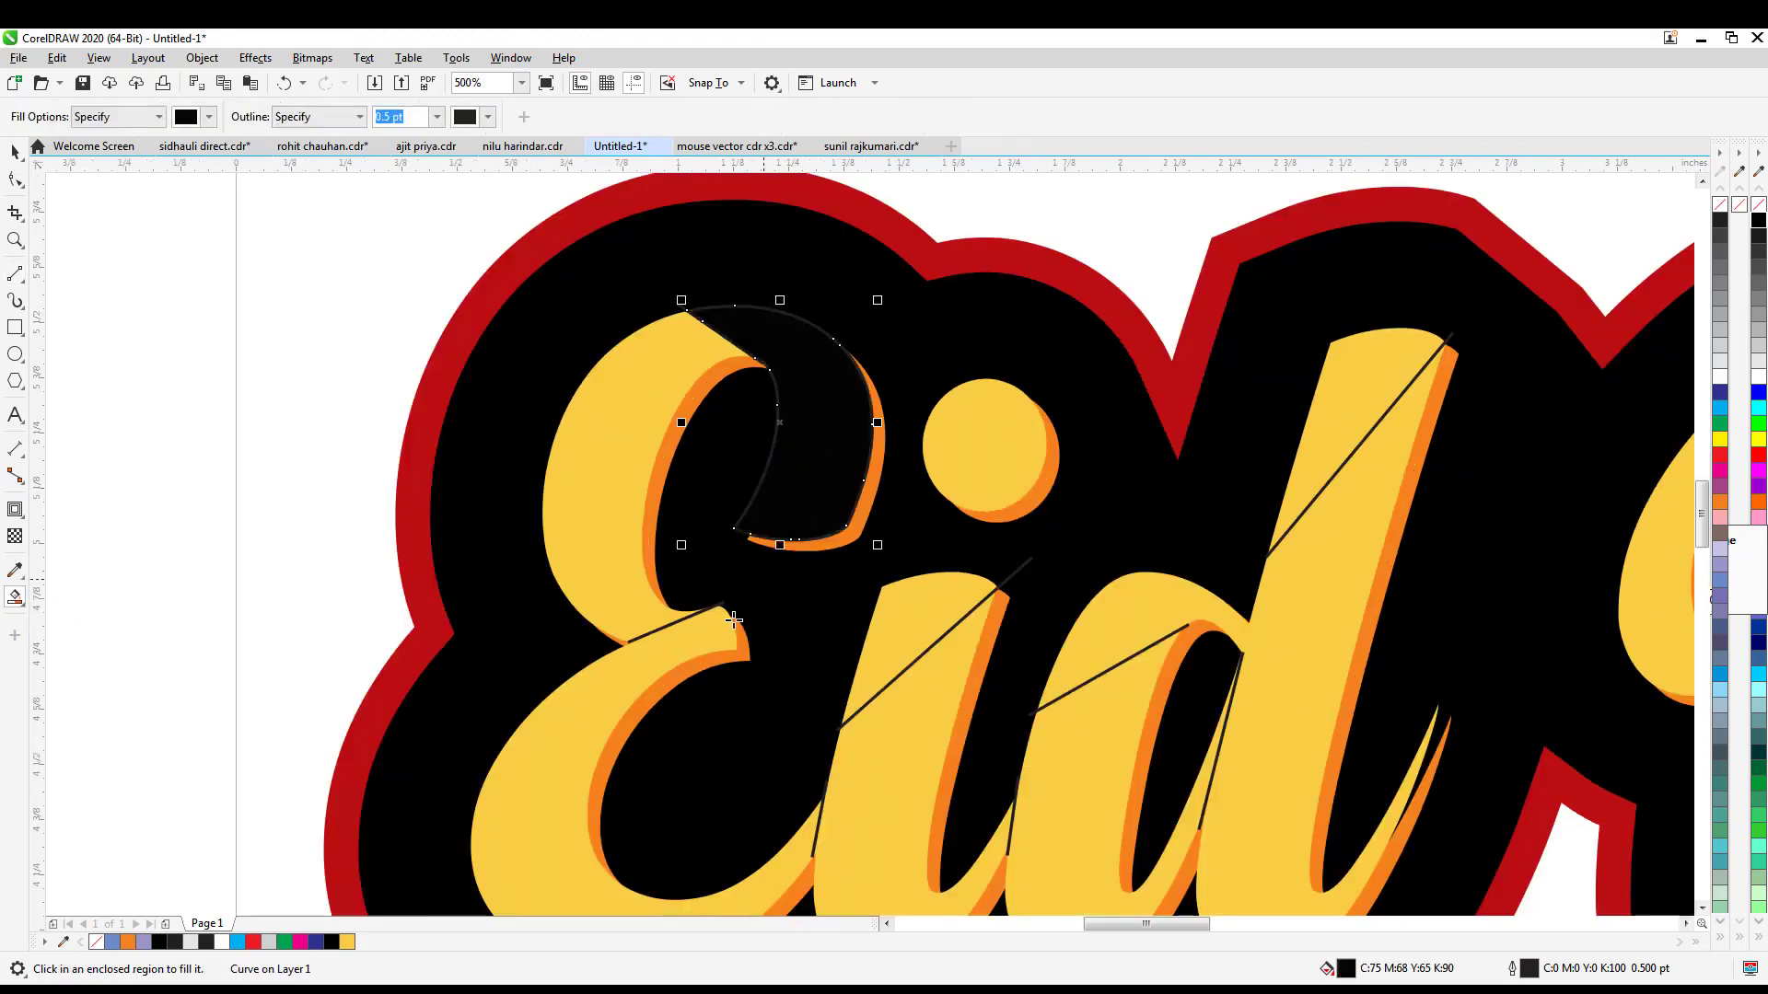
left_click(628, 586)
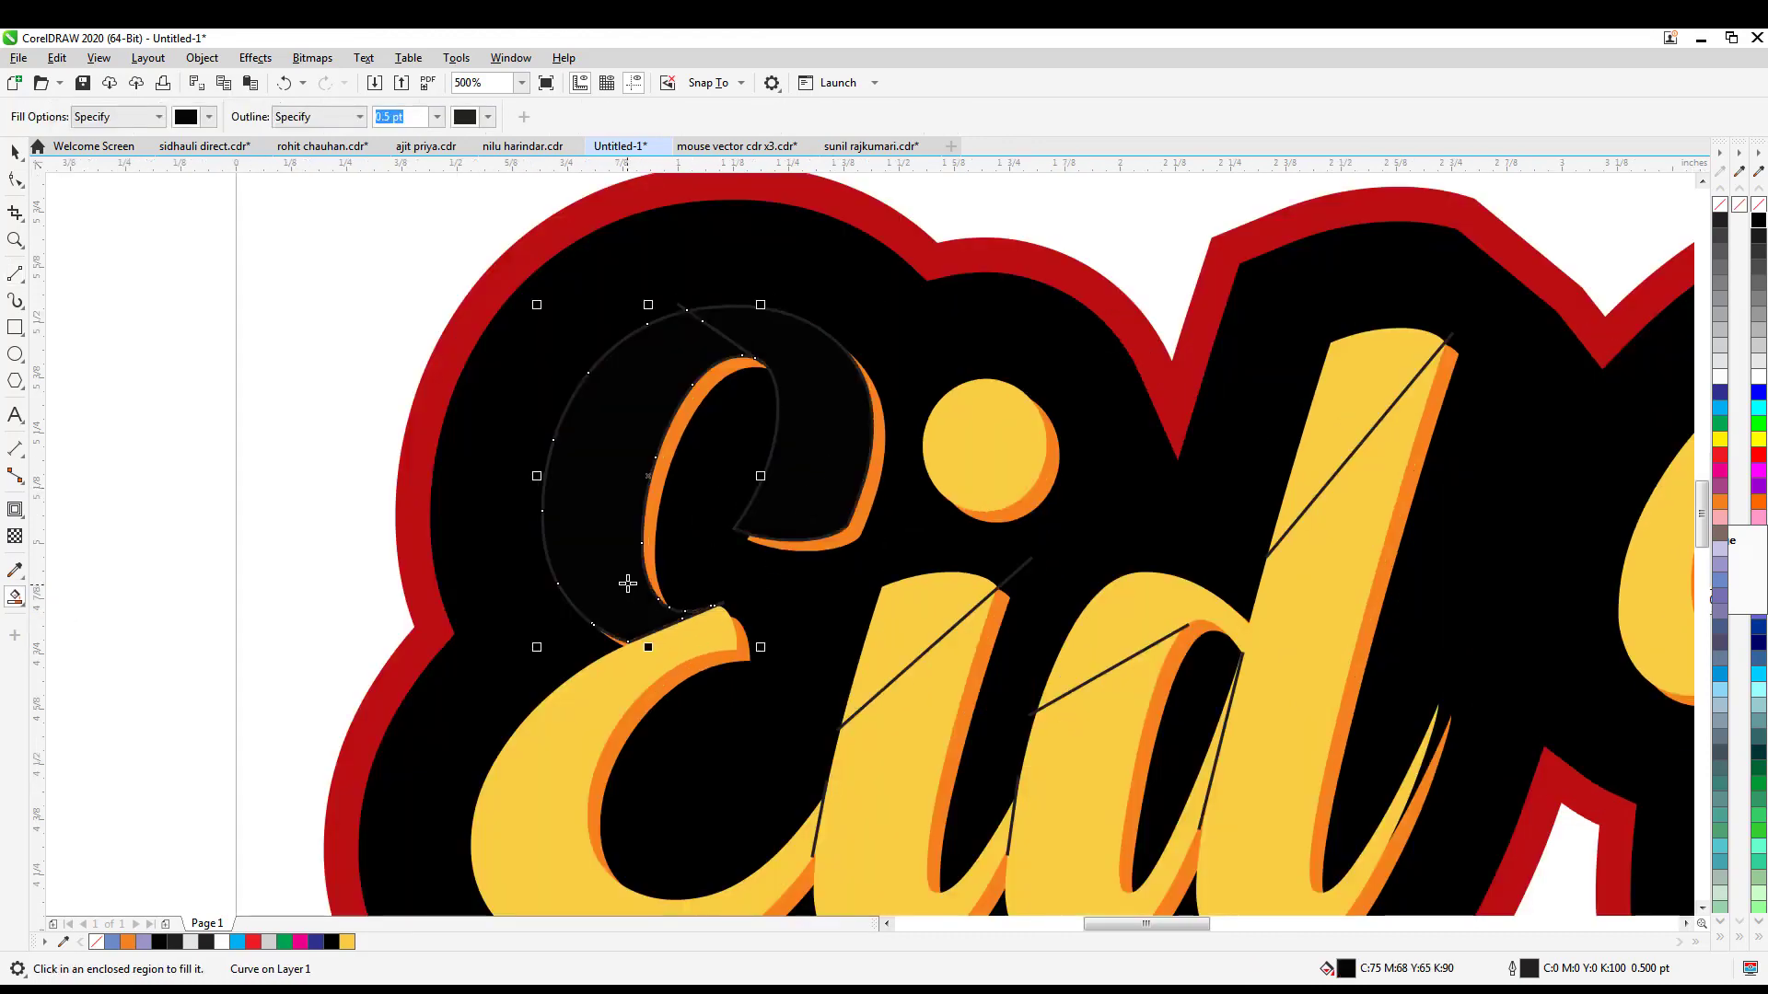
left_click(612, 688)
- Use Smart Fill with black to create separate shapes from the divided sections of the i and d
scroll(676, 612, "down", 1)
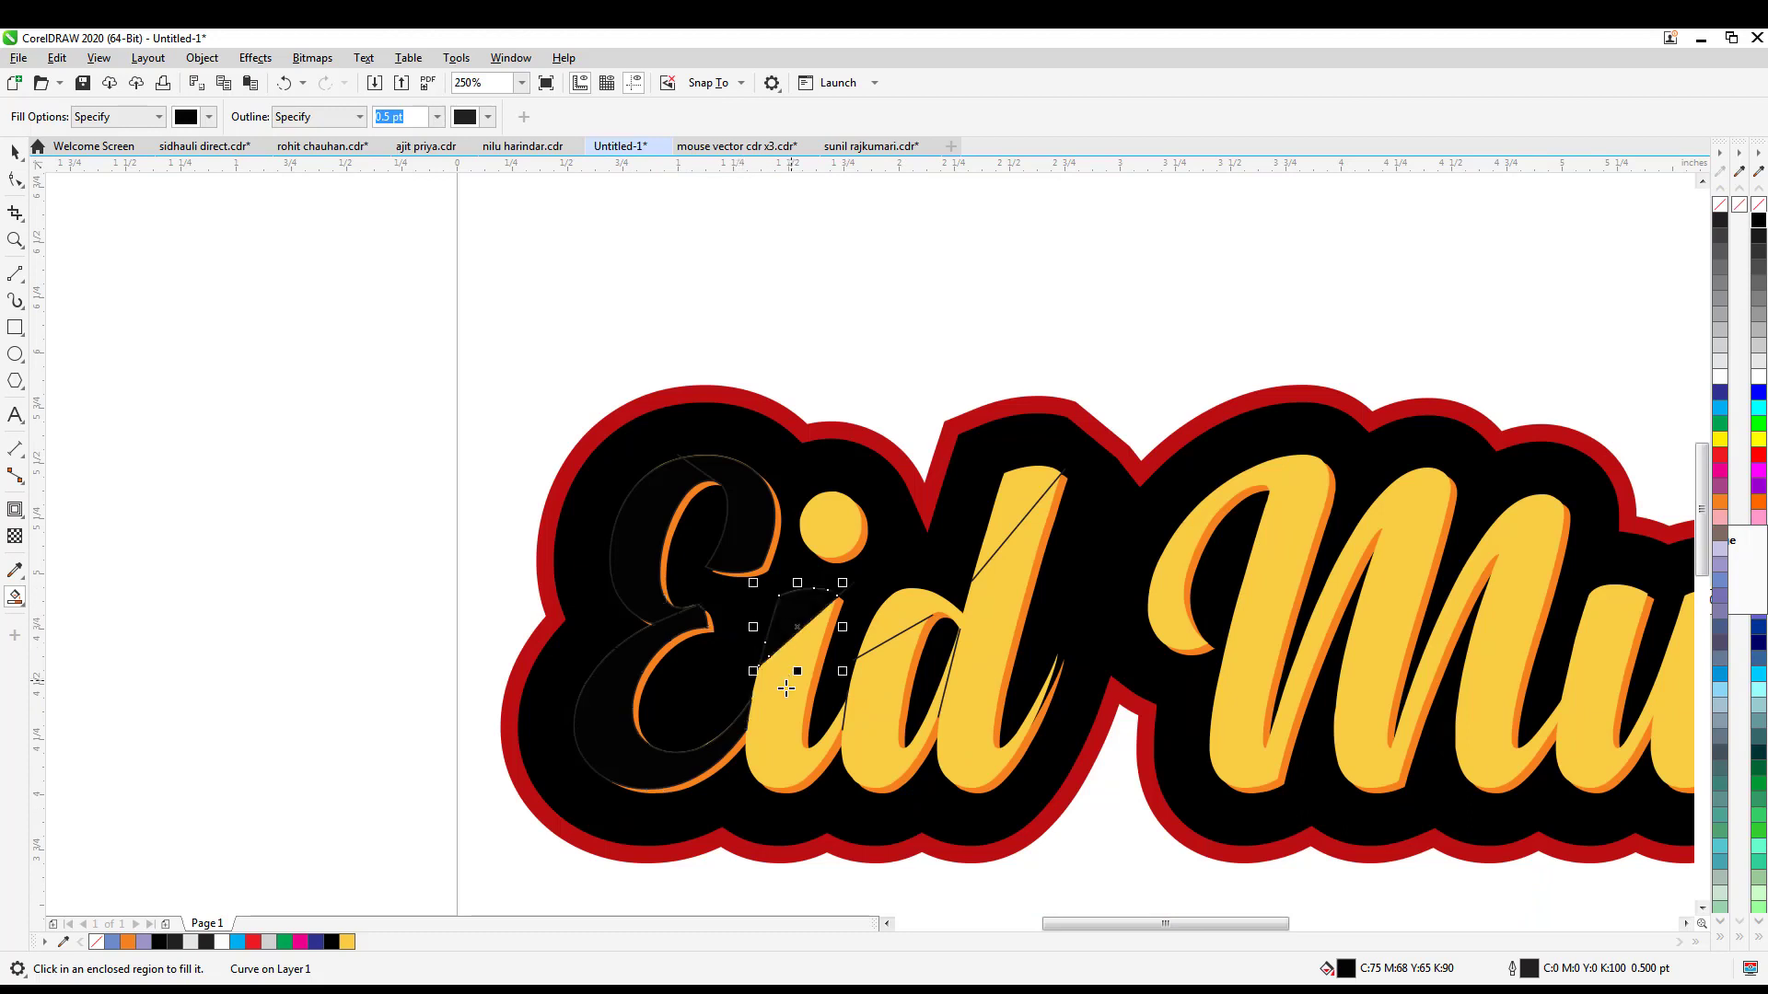
left_click(842, 716)
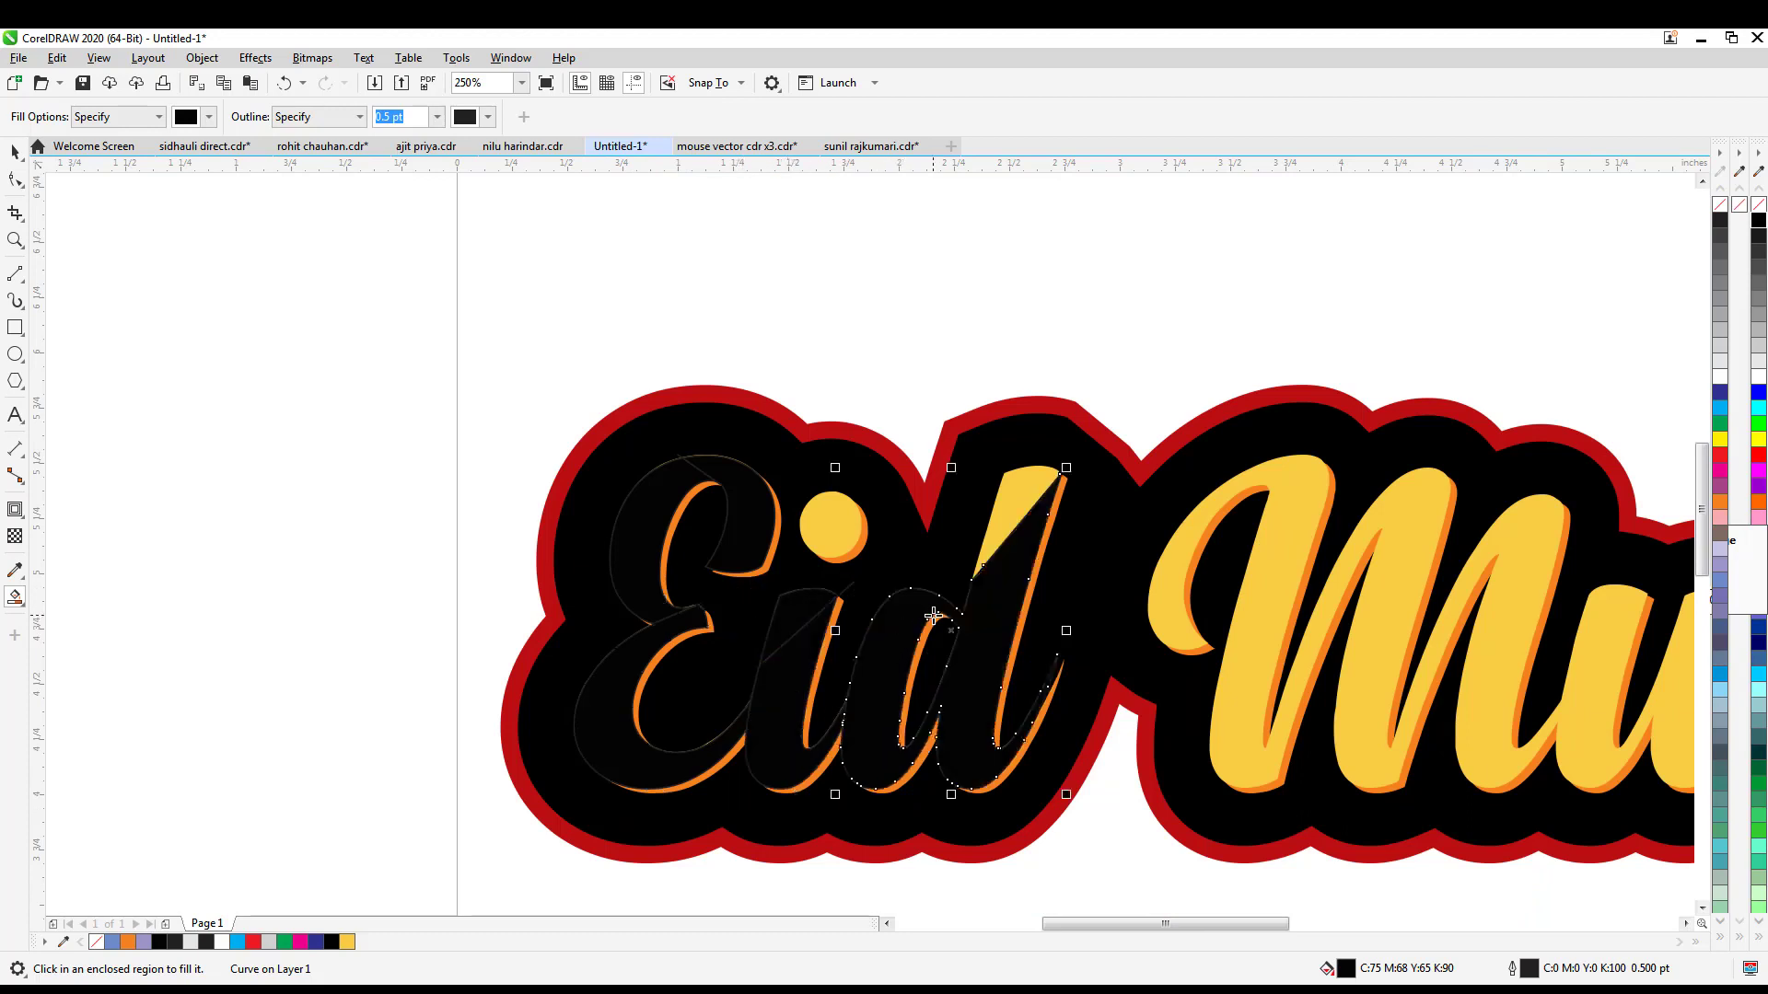
left_click(999, 528)
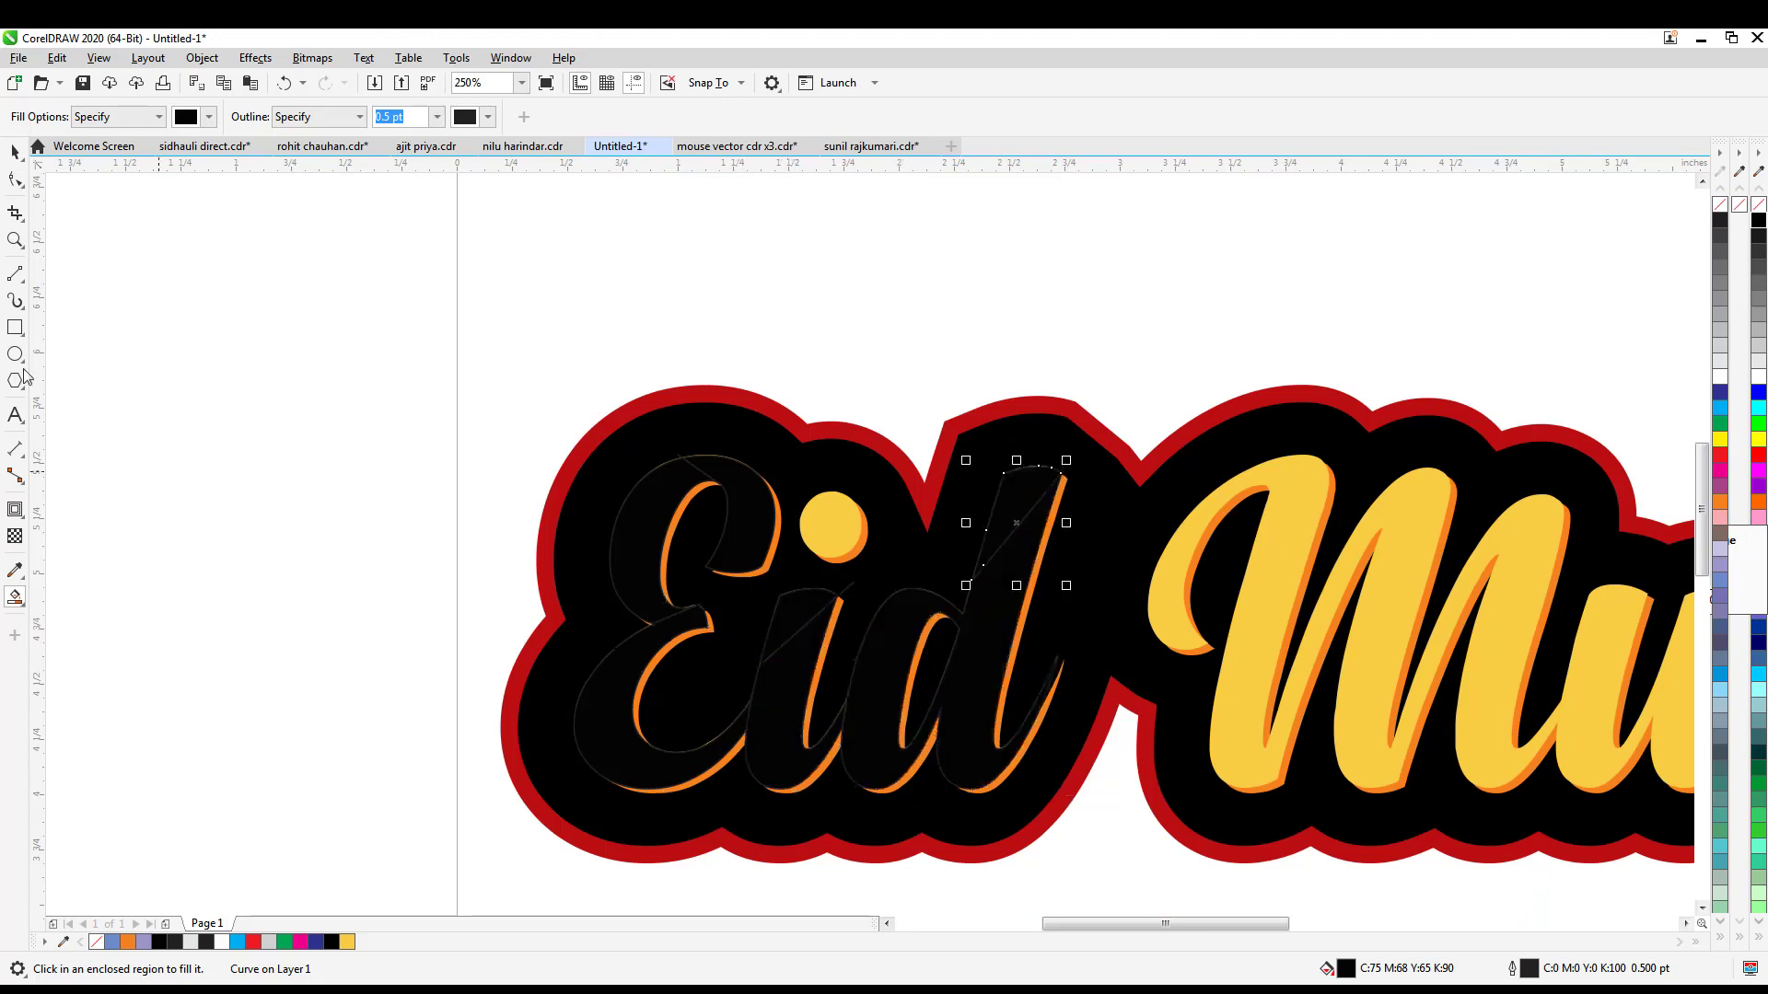
- Recolour the three black sections of the E with pure yellow (C0 M0 Y100 K0)
left_click(15, 153)
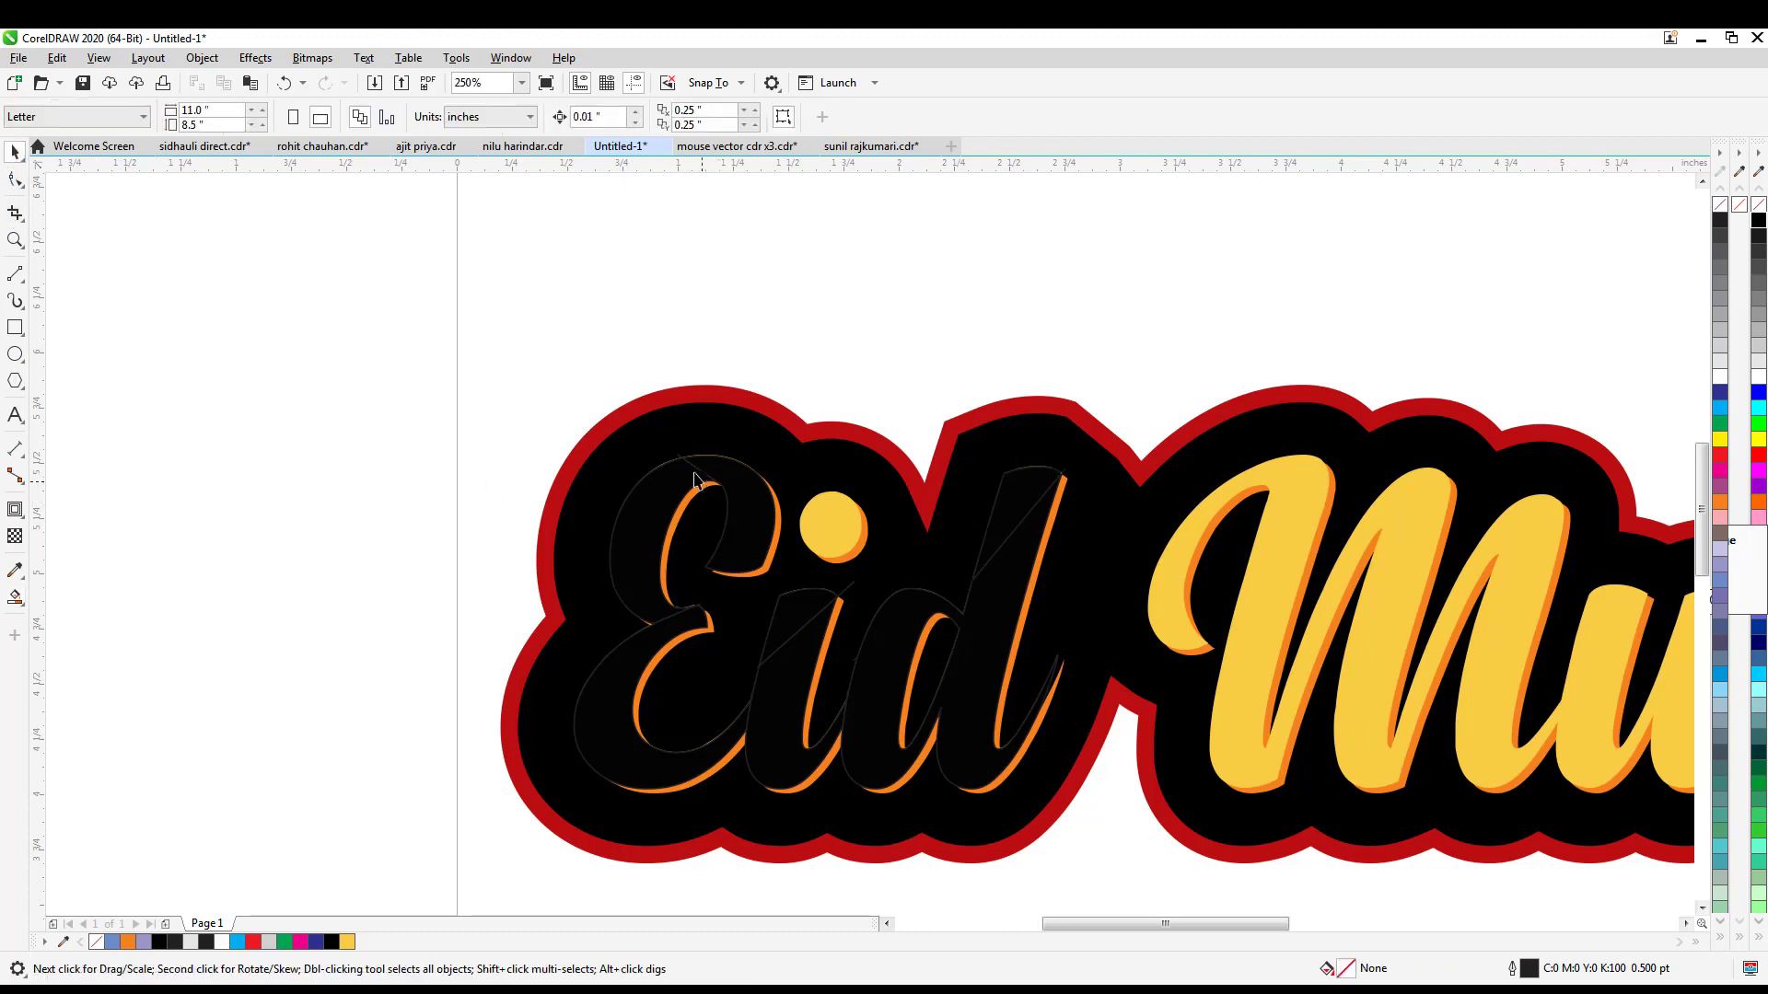
scroll(695, 473, "up", 3)
scroll(1041, 494, "down", 2)
left_click(1040, 495)
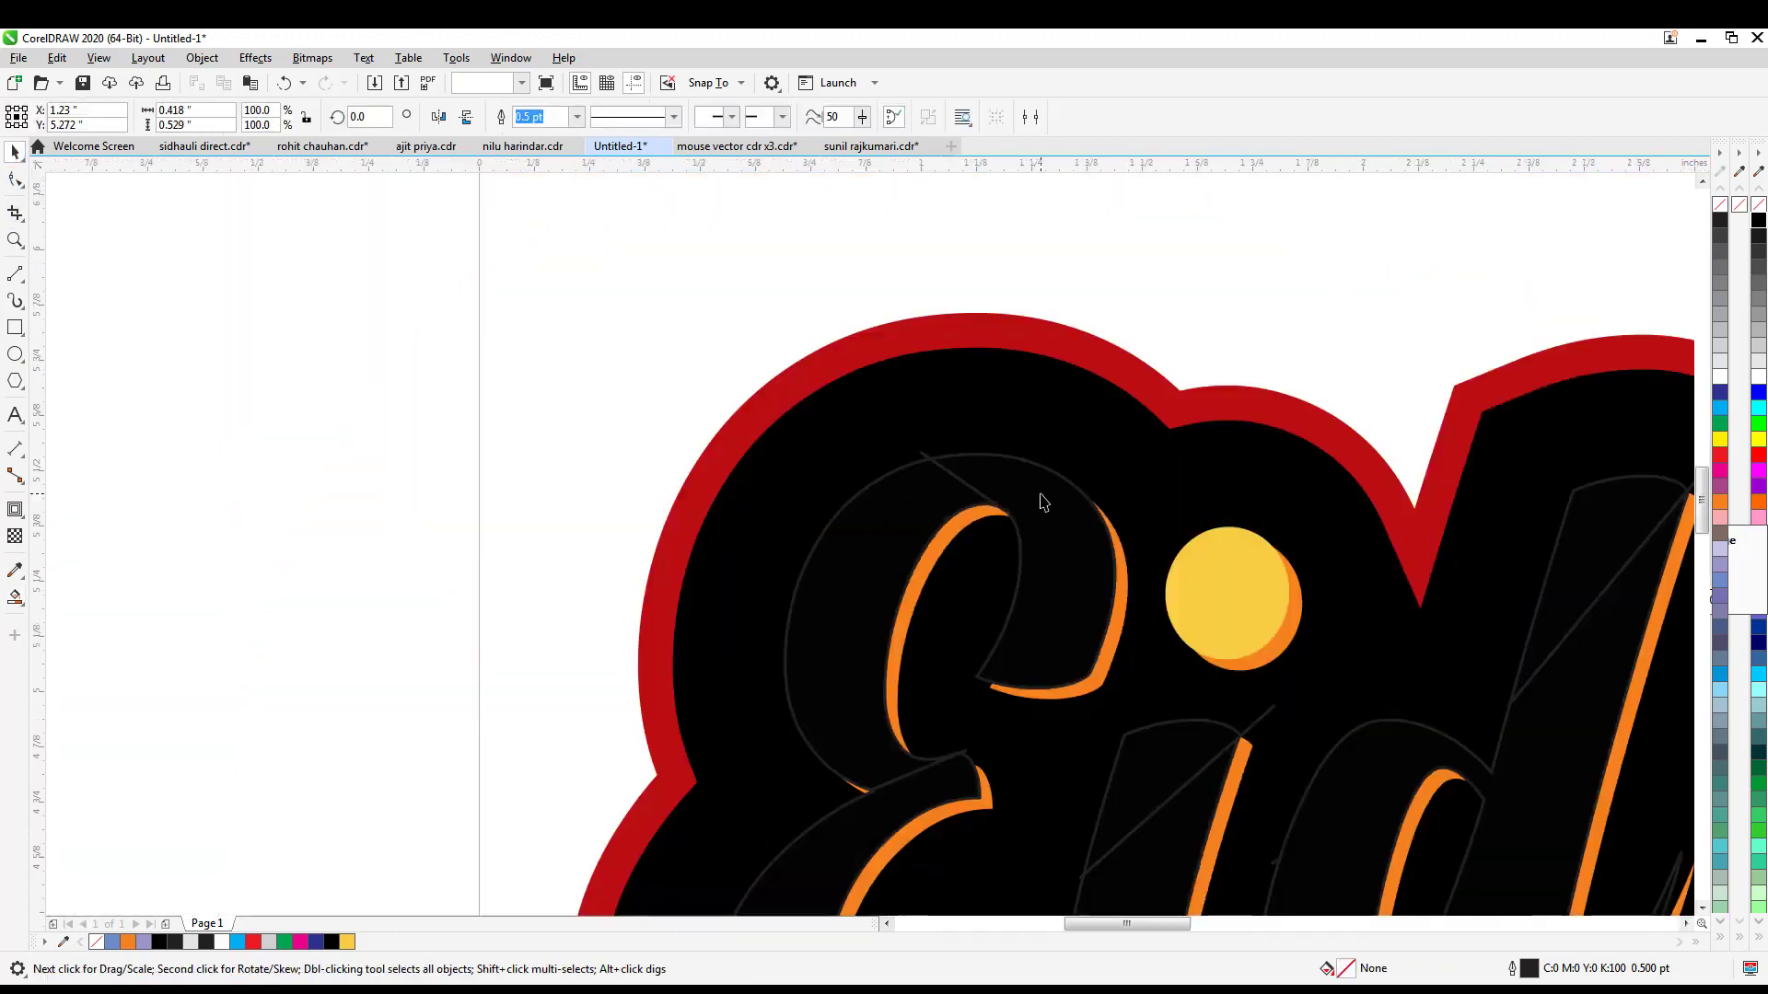
scroll(1164, 463, "down", 2)
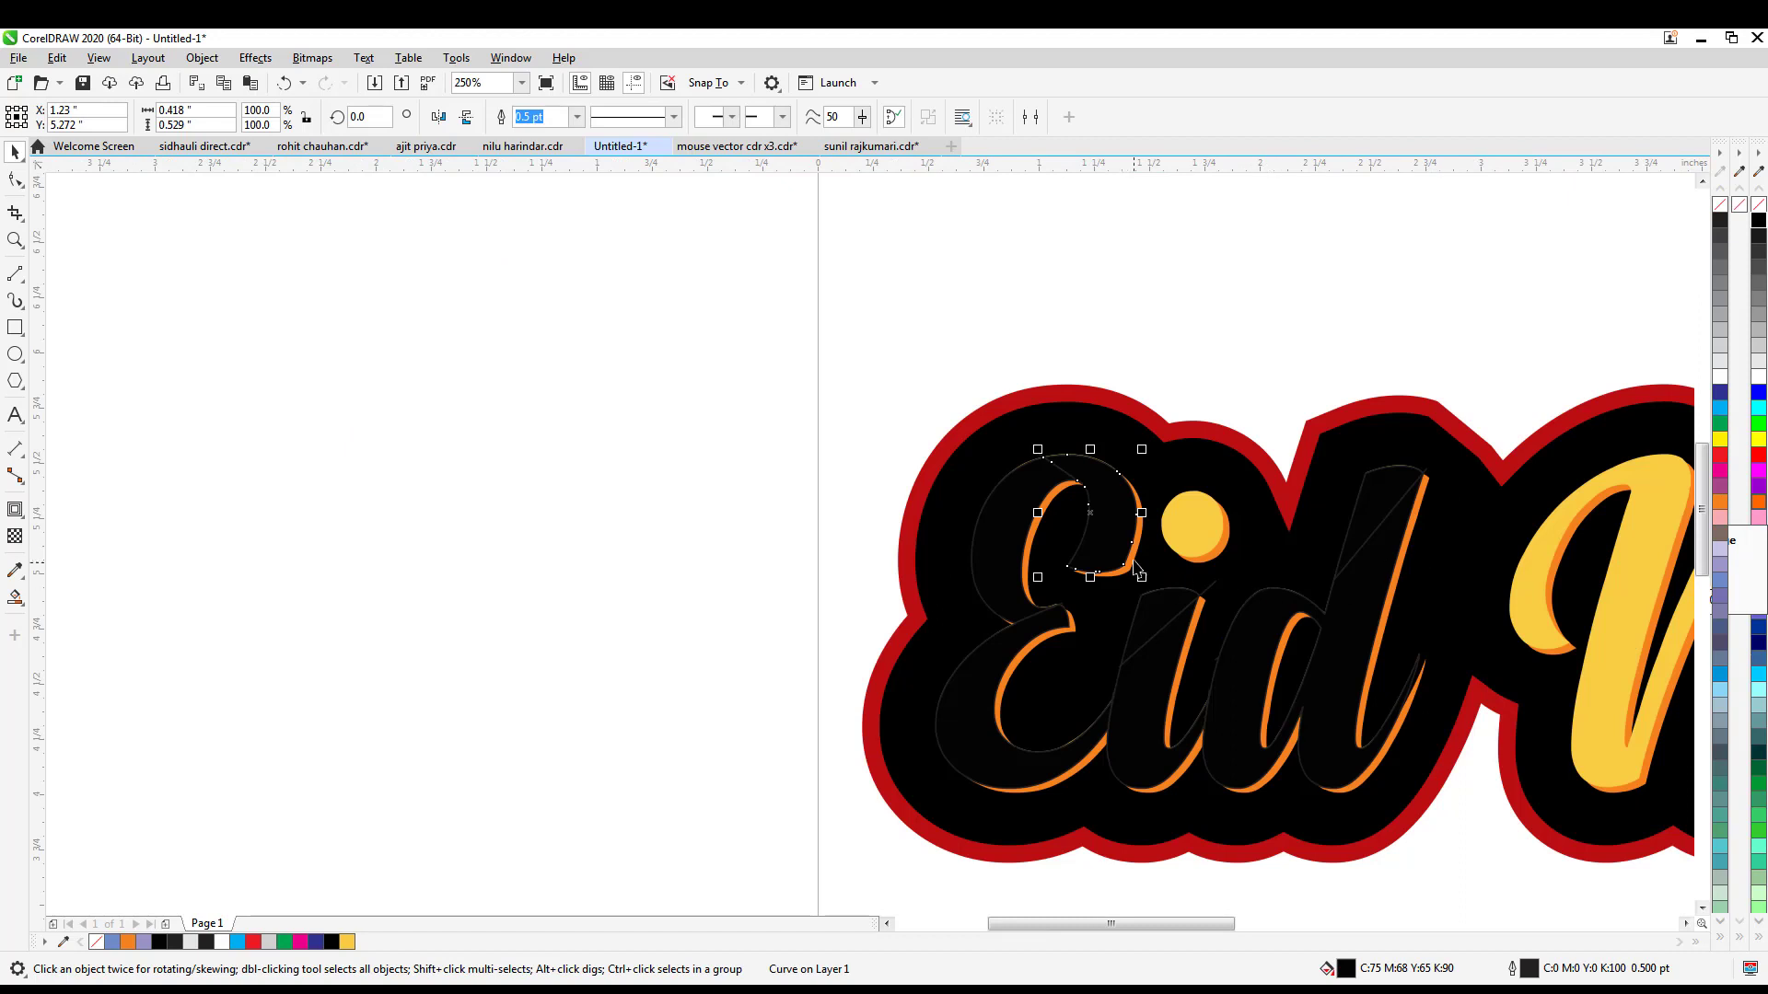
scroll(1133, 560, "up", 2)
left_click_drag(1720, 442, 1059, 515)
left_click(901, 506)
key("ctrl+r")
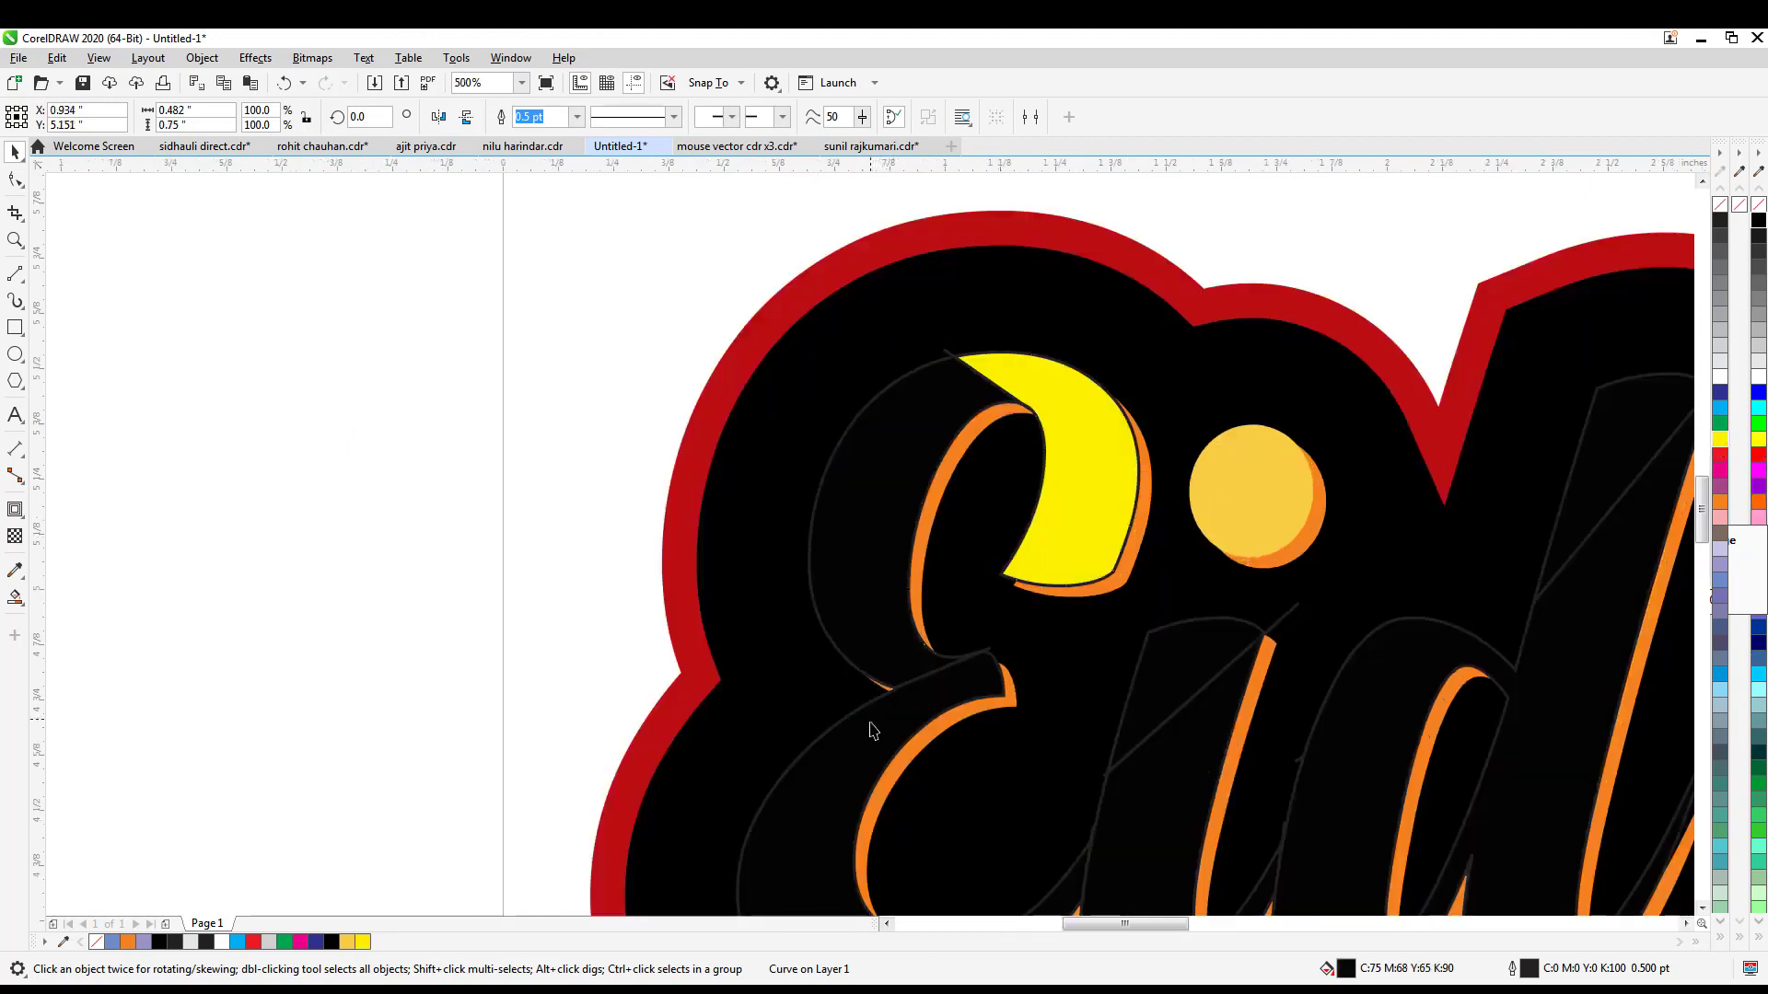
left_click(871, 723)
key("ctrl+r")
- Apply the same yellow fill to both sections of the i and the lower section of the d
left_click(1182, 675)
key("ctrl+r")
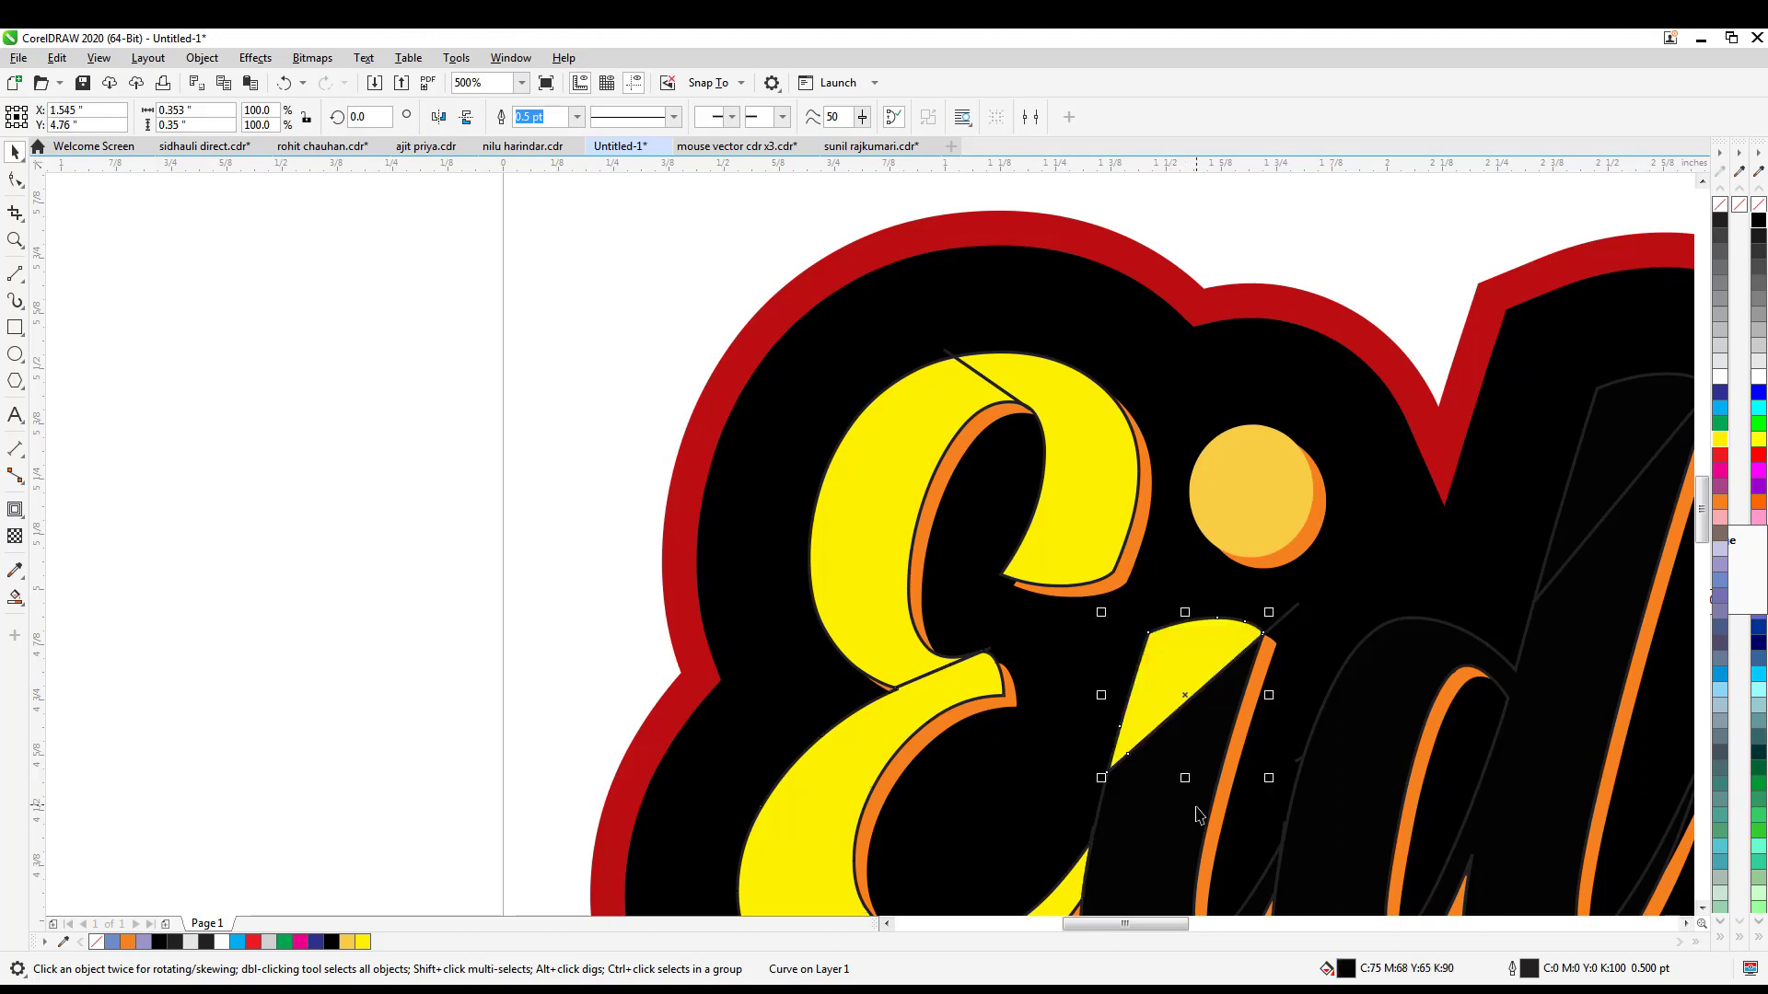
left_click(1184, 806)
left_click(1356, 781)
key("ctrl+r")
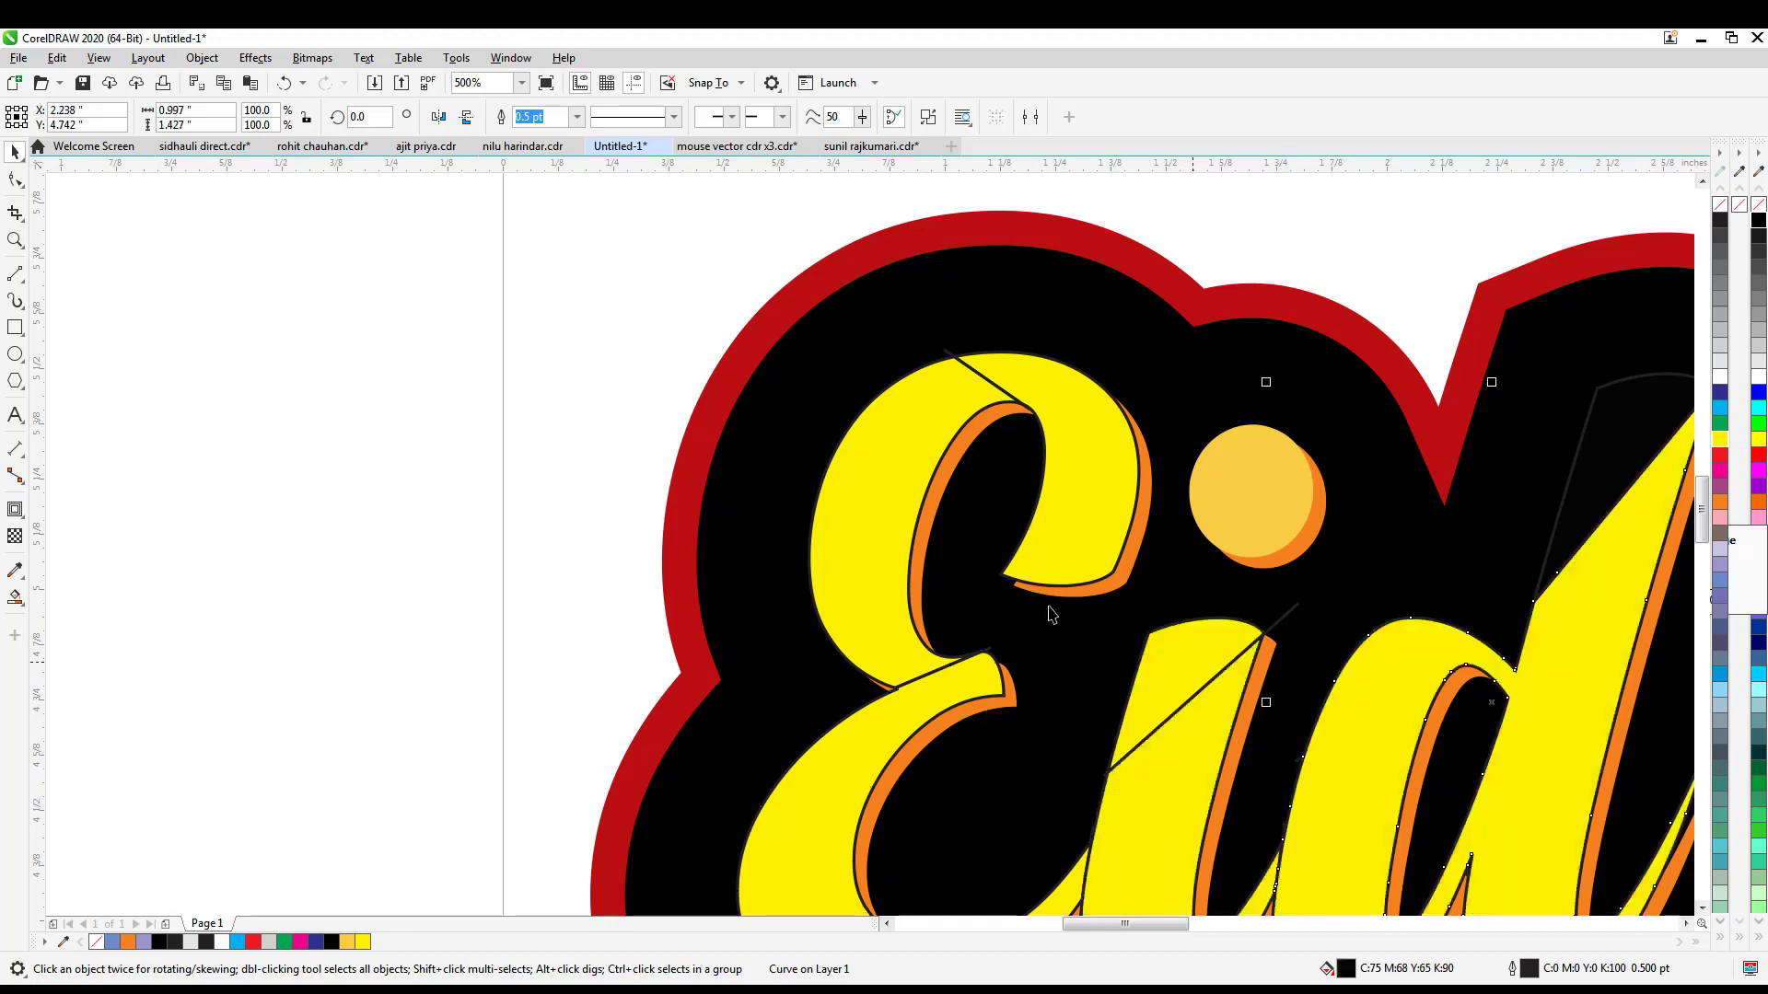
- Delete the dividing line across the top of the E, restoring any letter section removed by mistake
scroll(1030, 597, "down", 1)
left_click(734, 563)
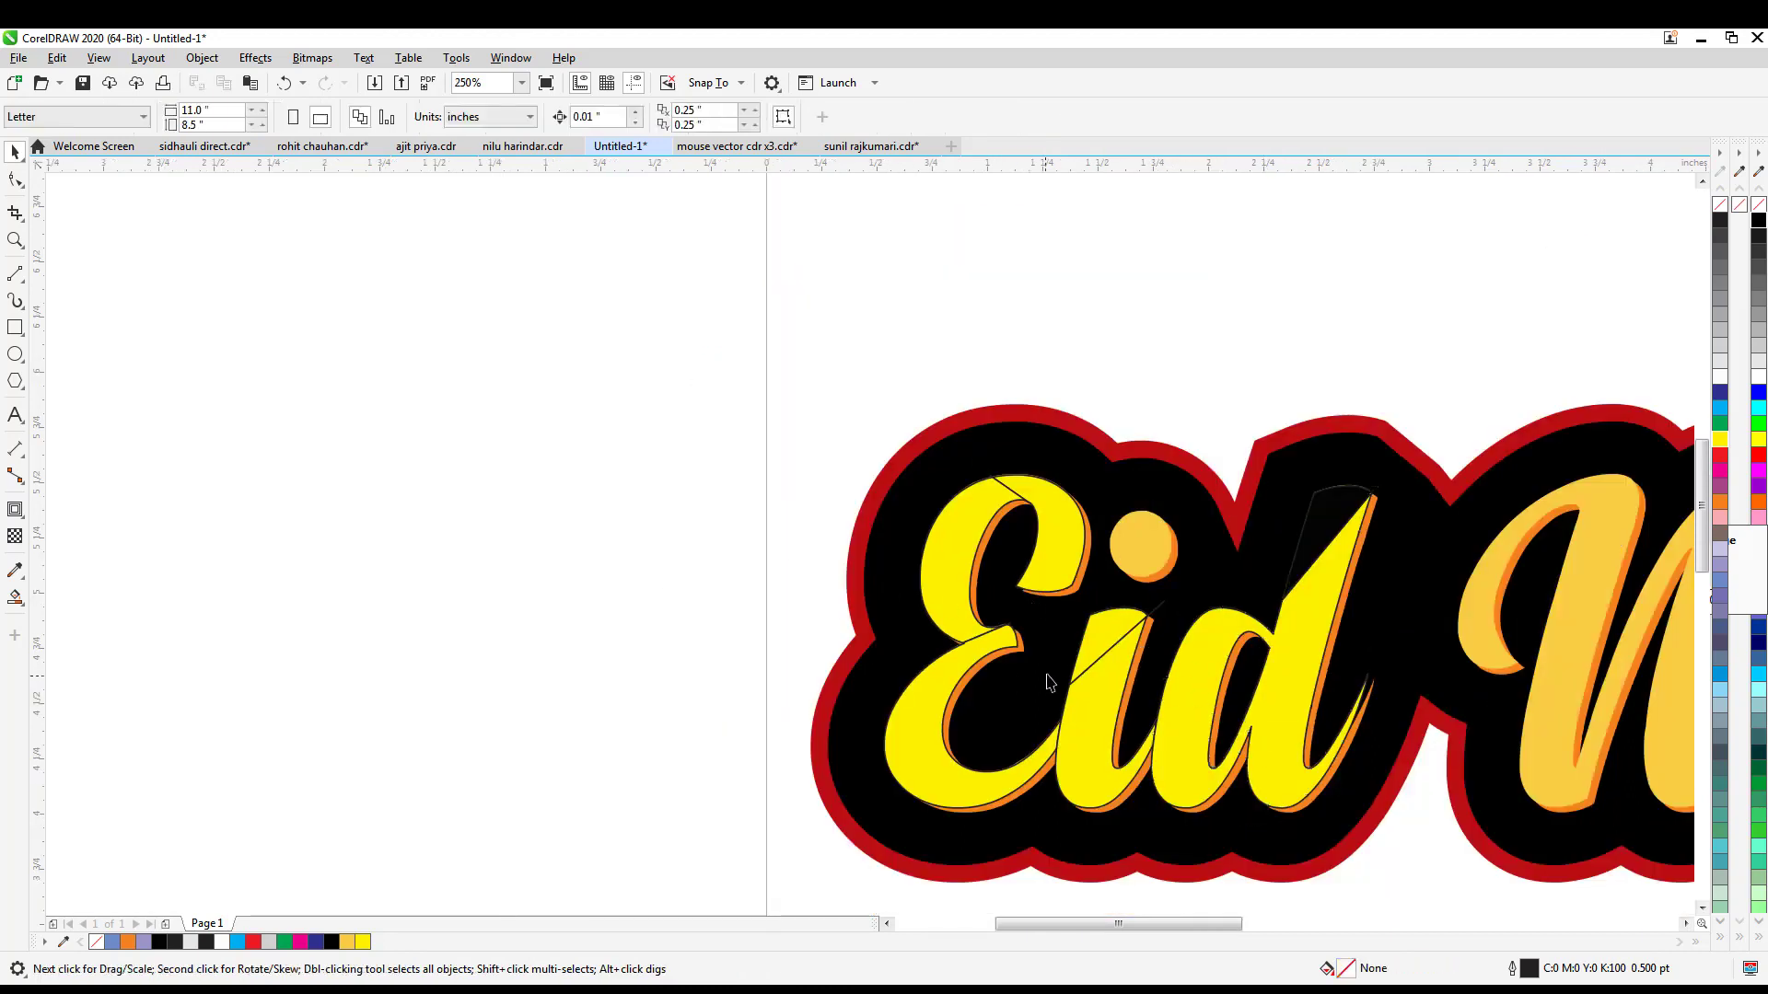
scroll(1009, 502, "up", 4)
left_click(1003, 470)
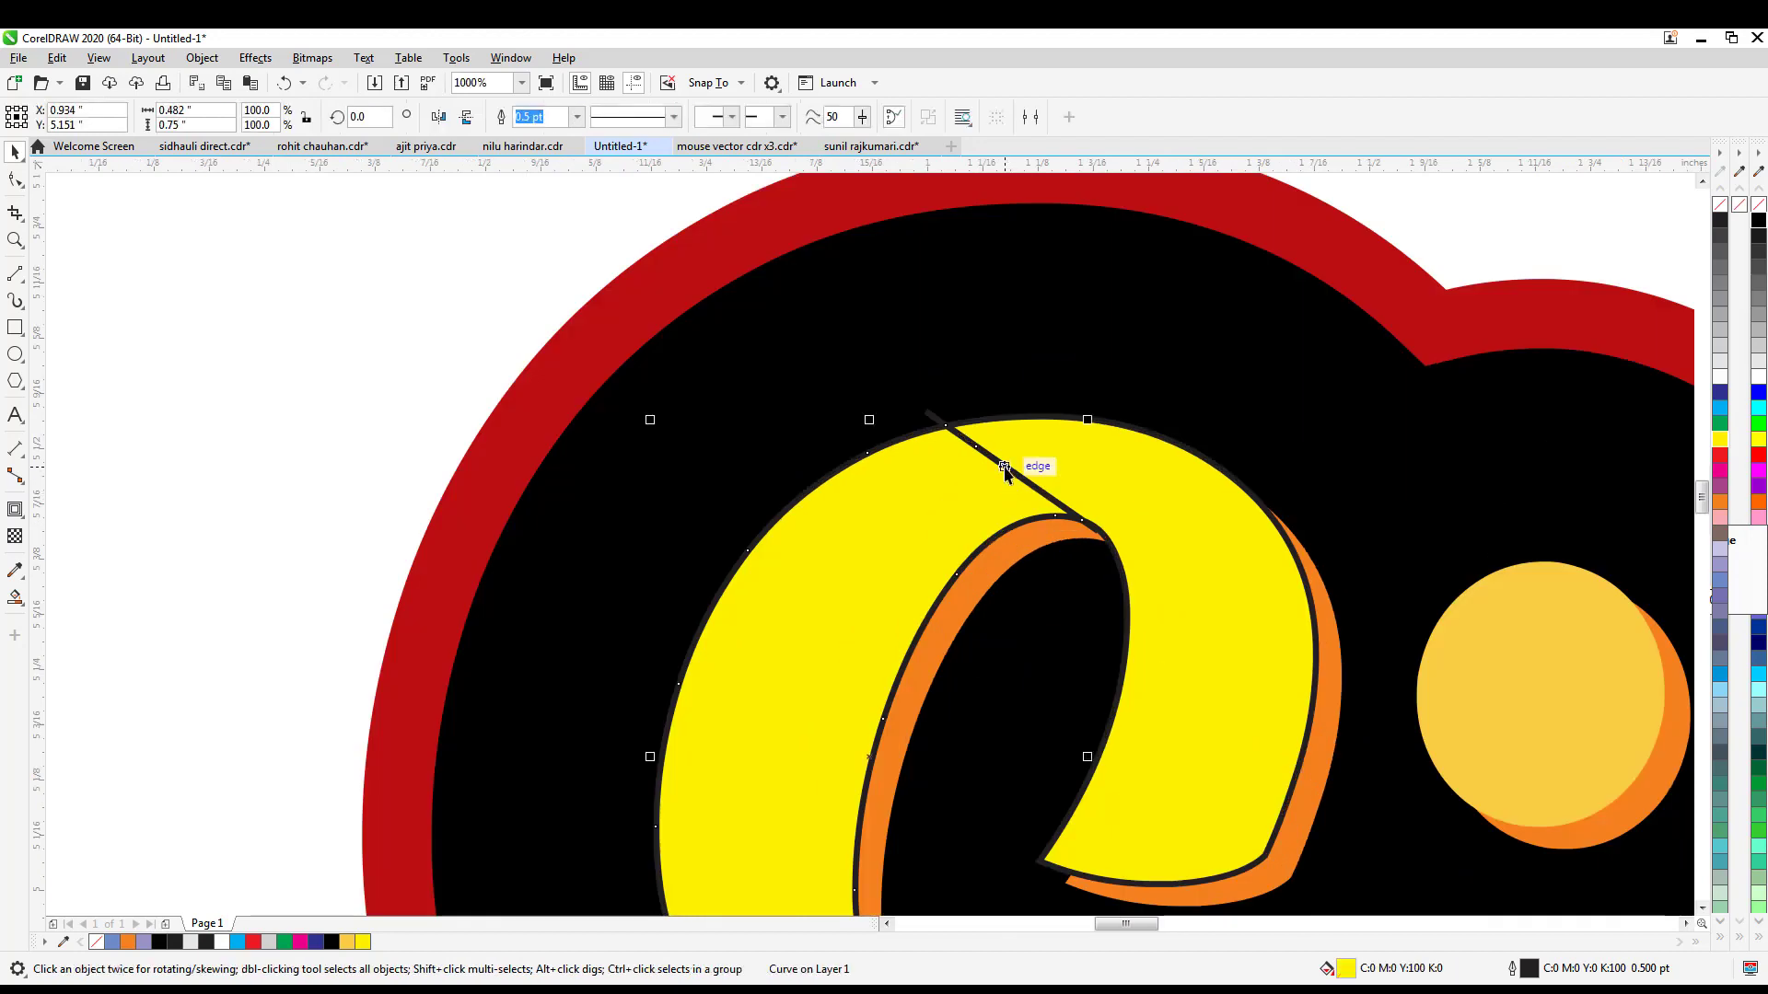
key("Delete")
key("ctrl+z")
key("Delete")
scroll(971, 511, "down", 2)
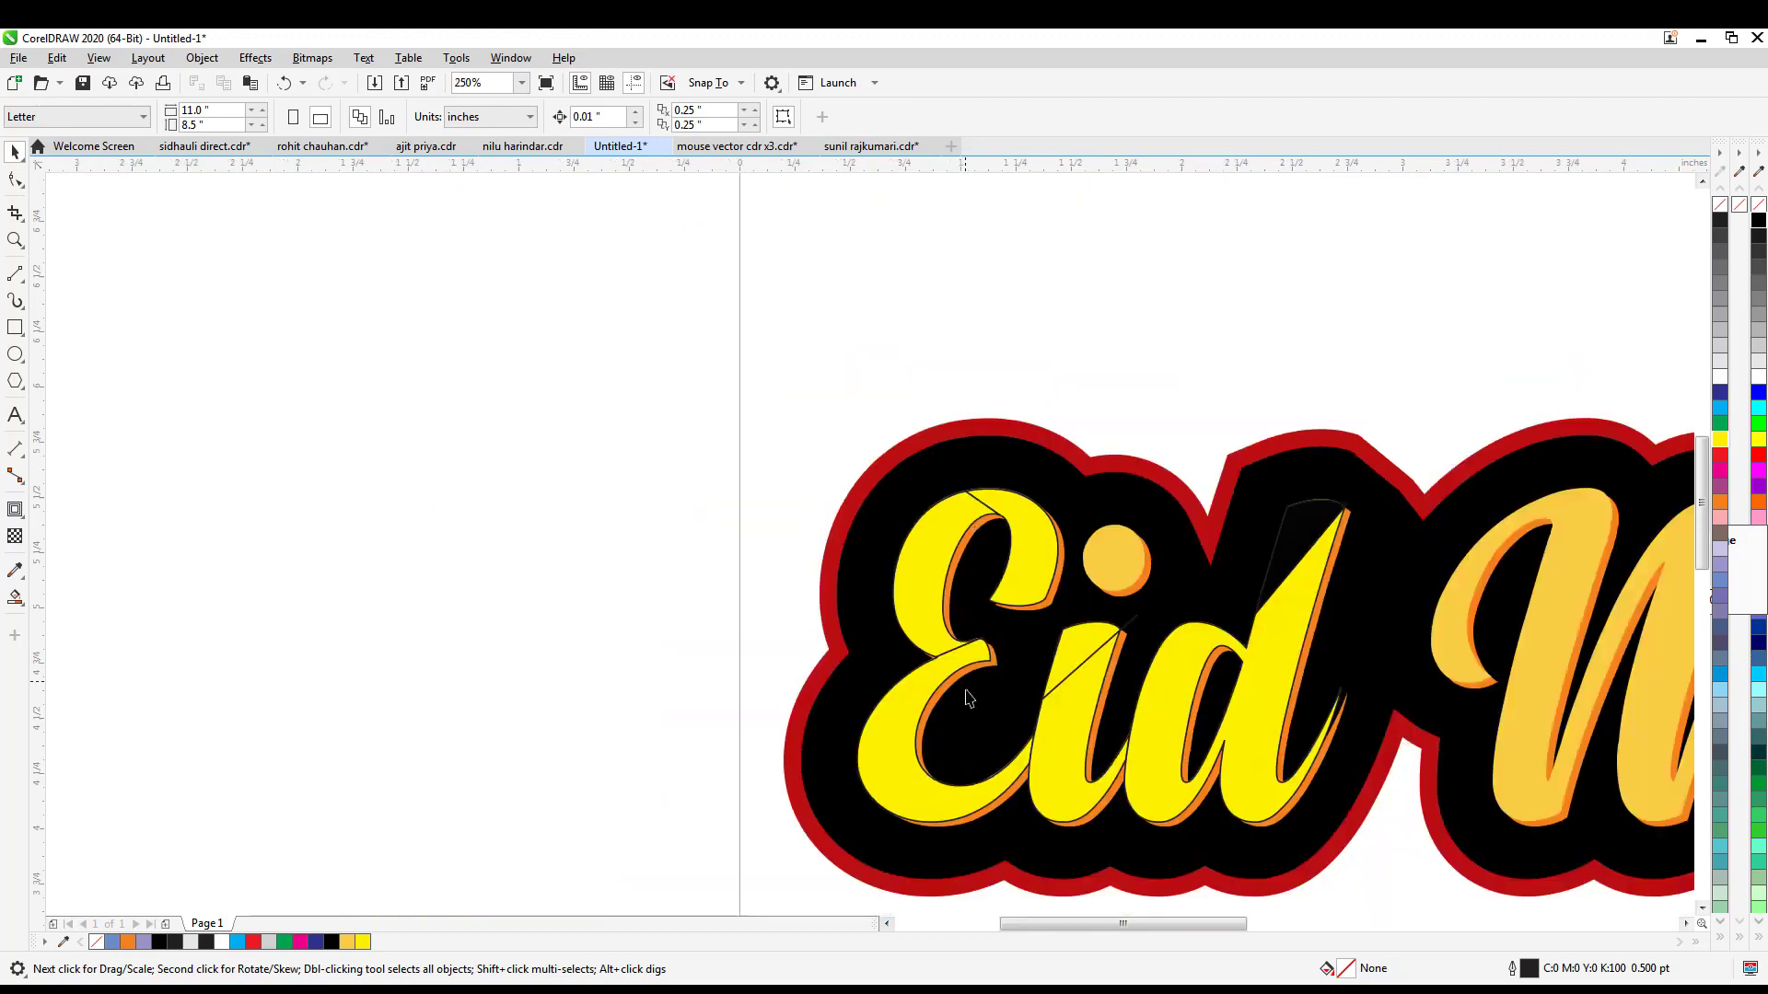
- Delete the leftover dividing lines across the middle of the E and the i, restoring any letter section removed by mistake
scroll(967, 675, "up", 2)
left_click(1040, 562)
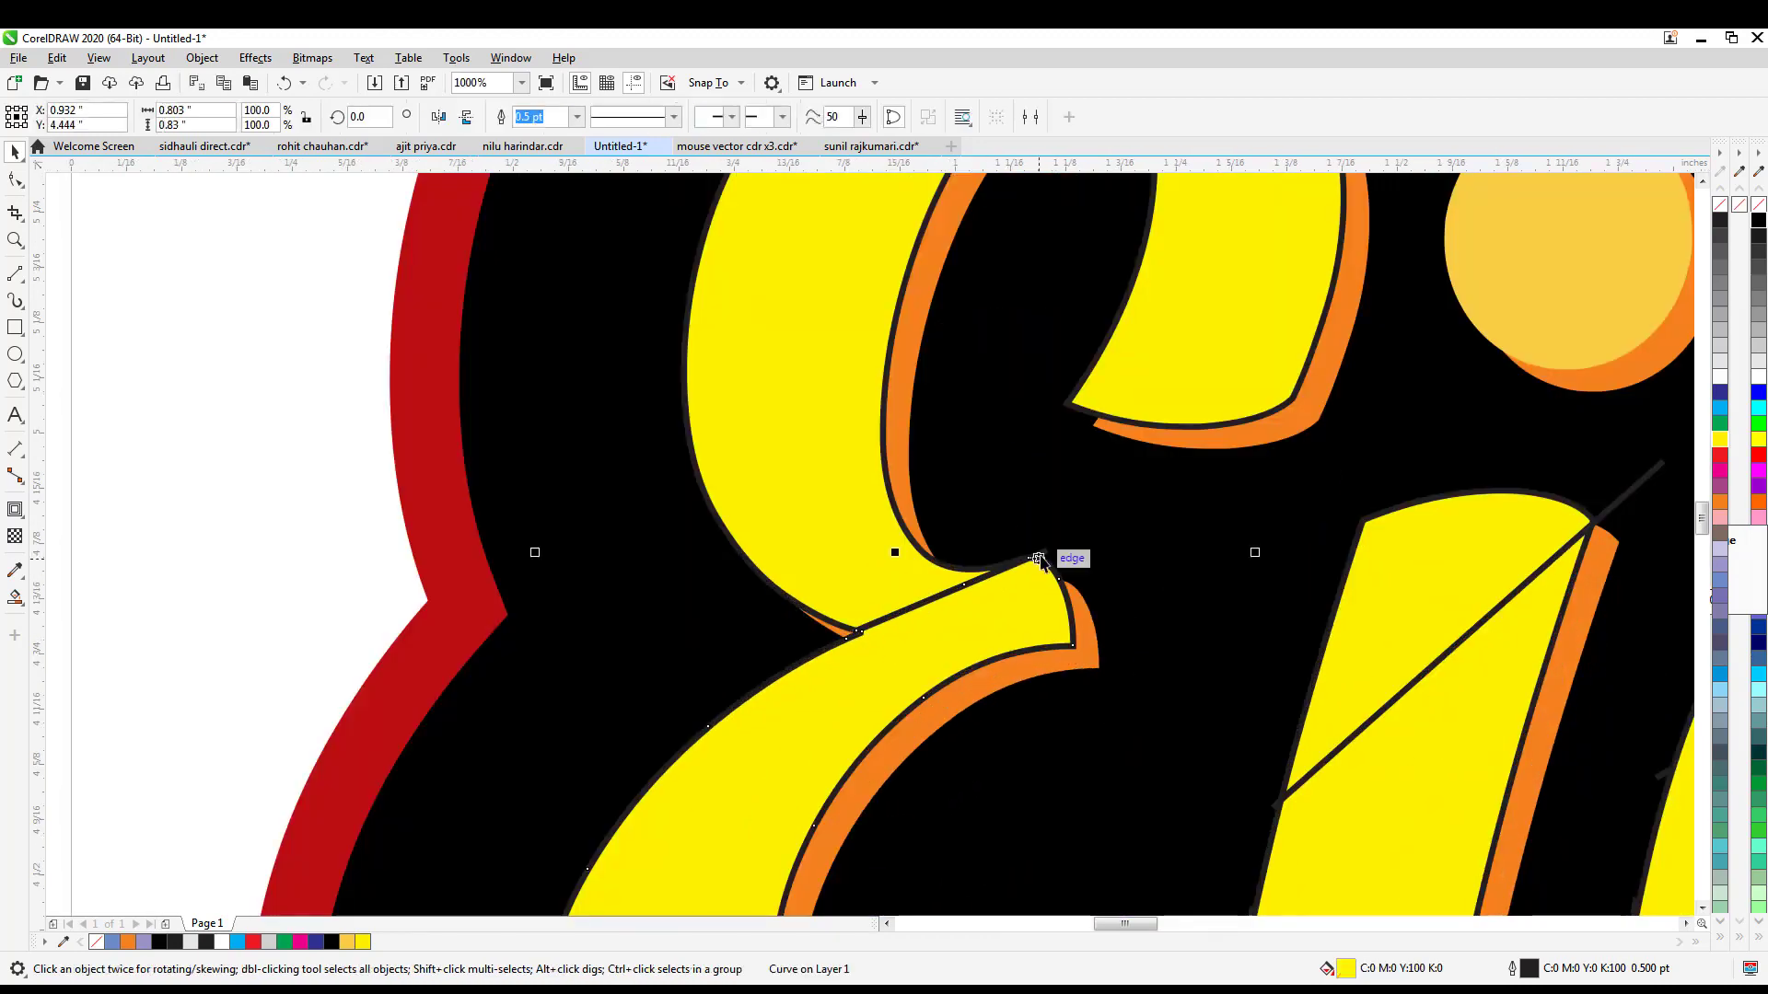
key("Delete")
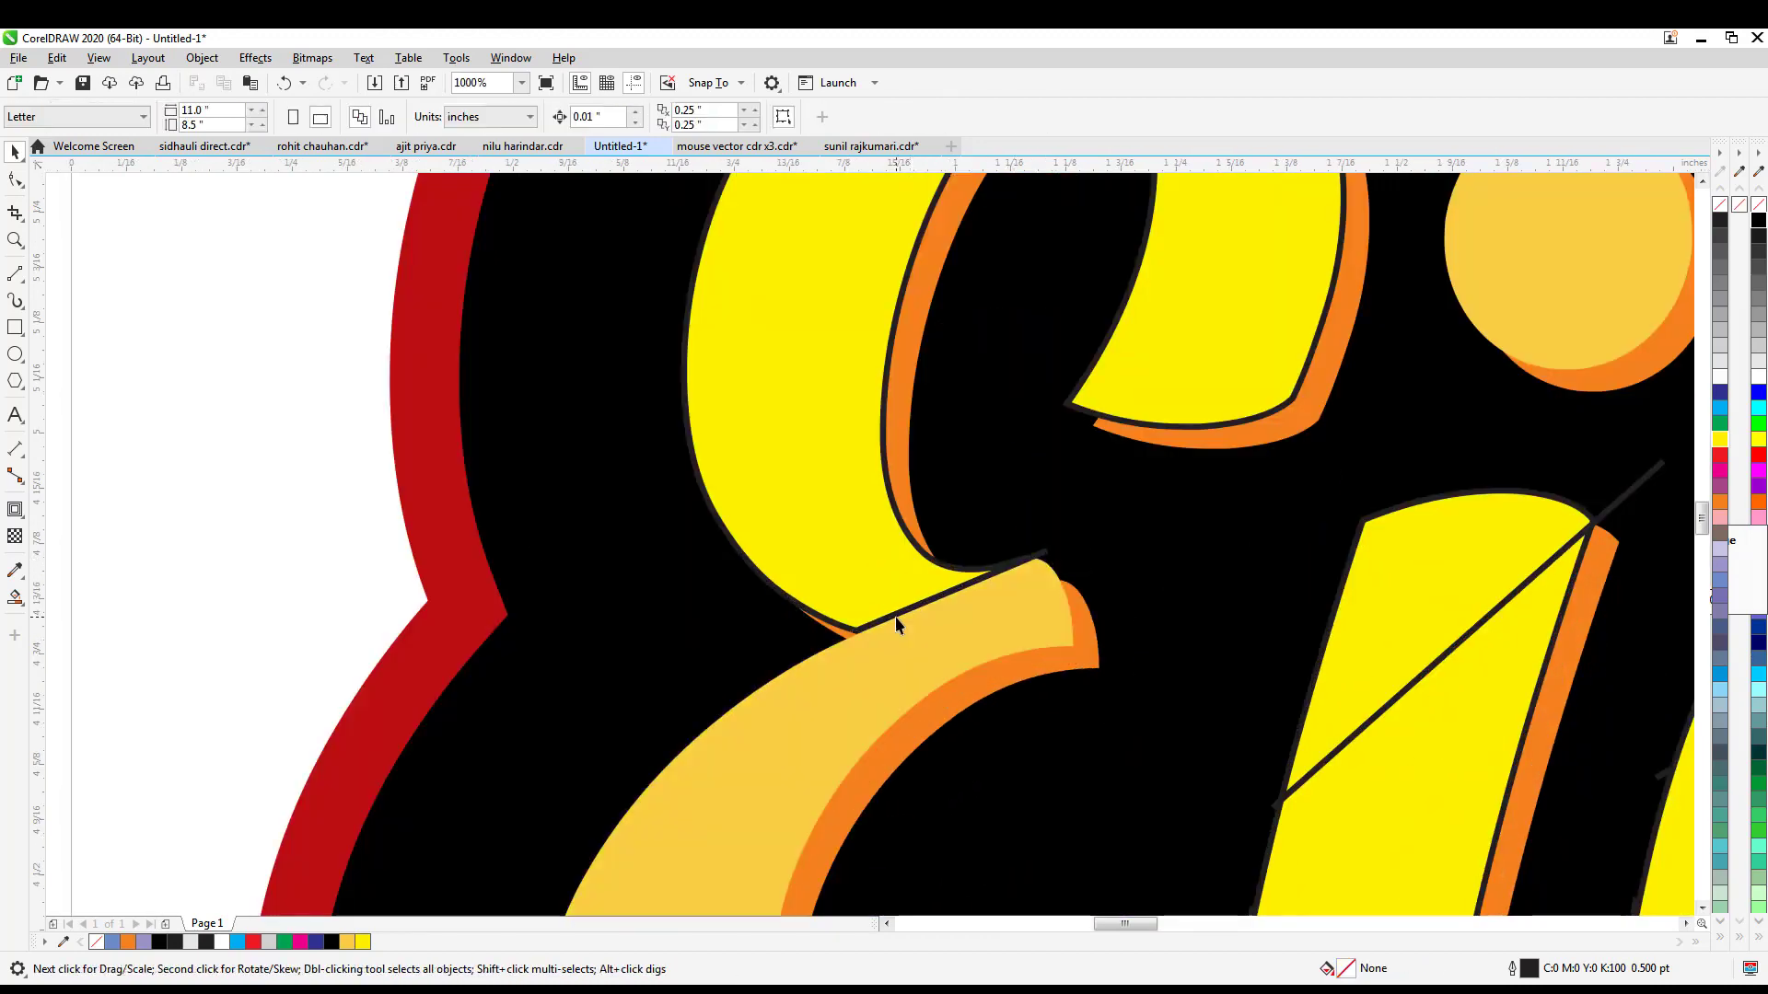
key("ctrl+z")
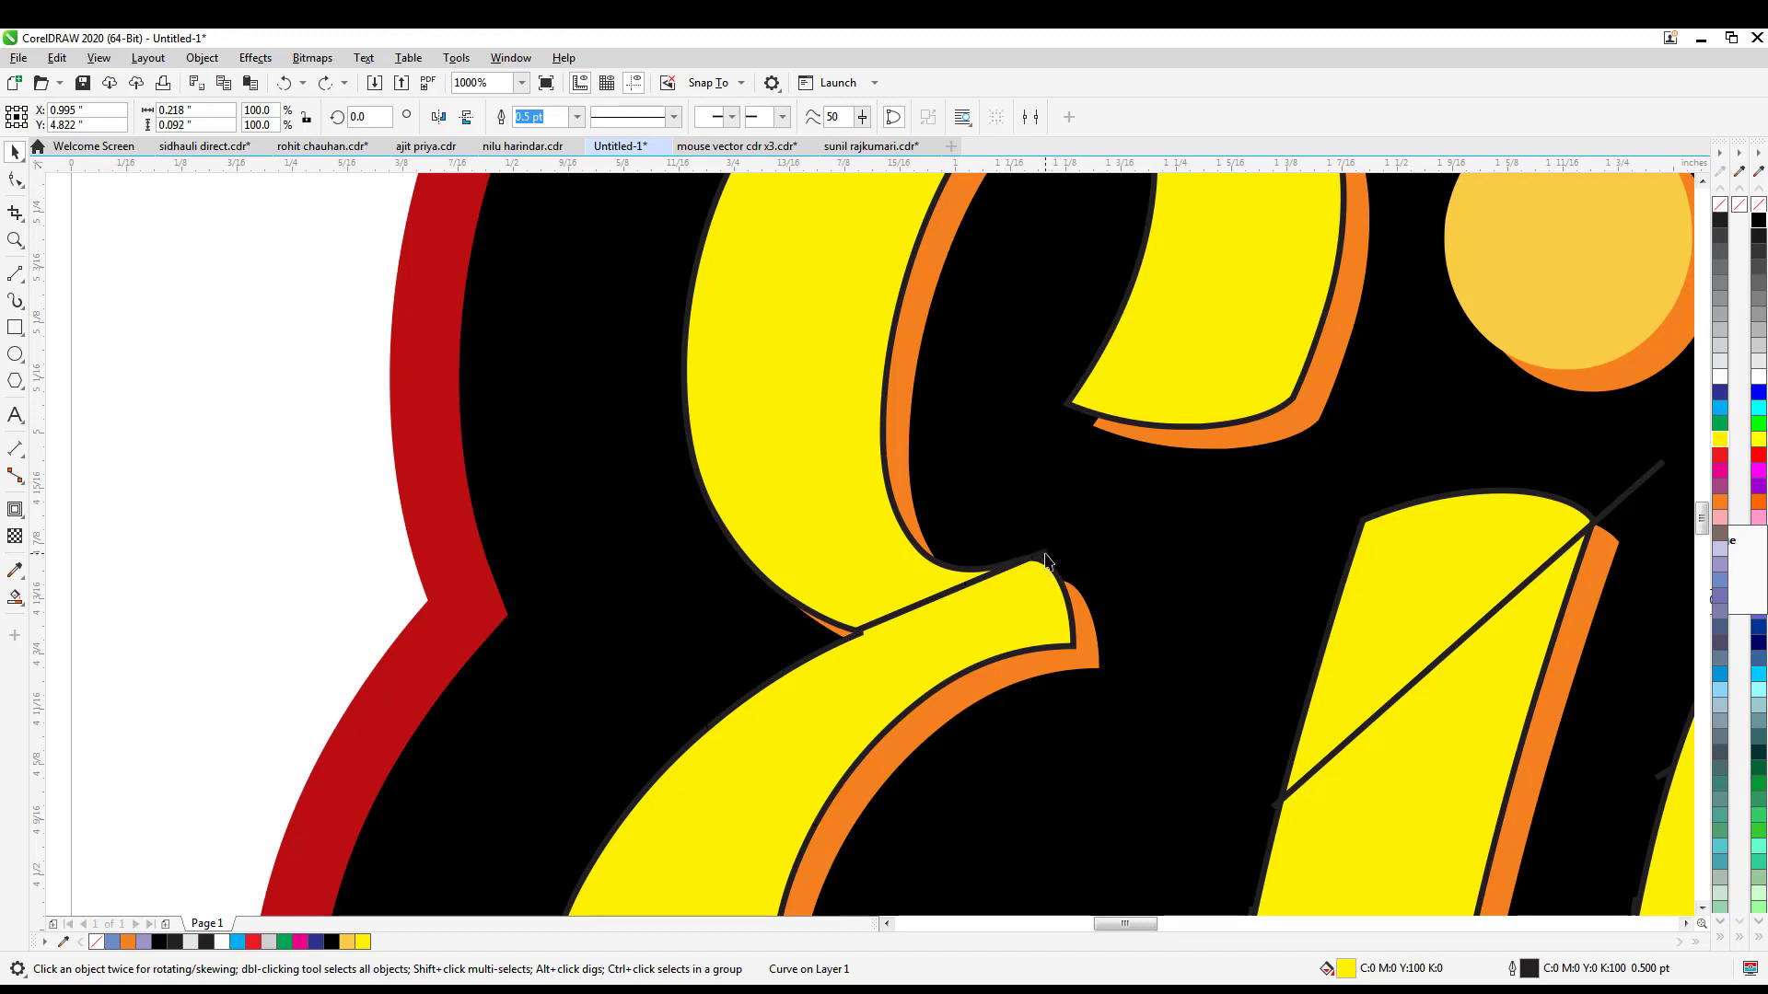
key("Escape")
scroll(978, 582, "down", 2)
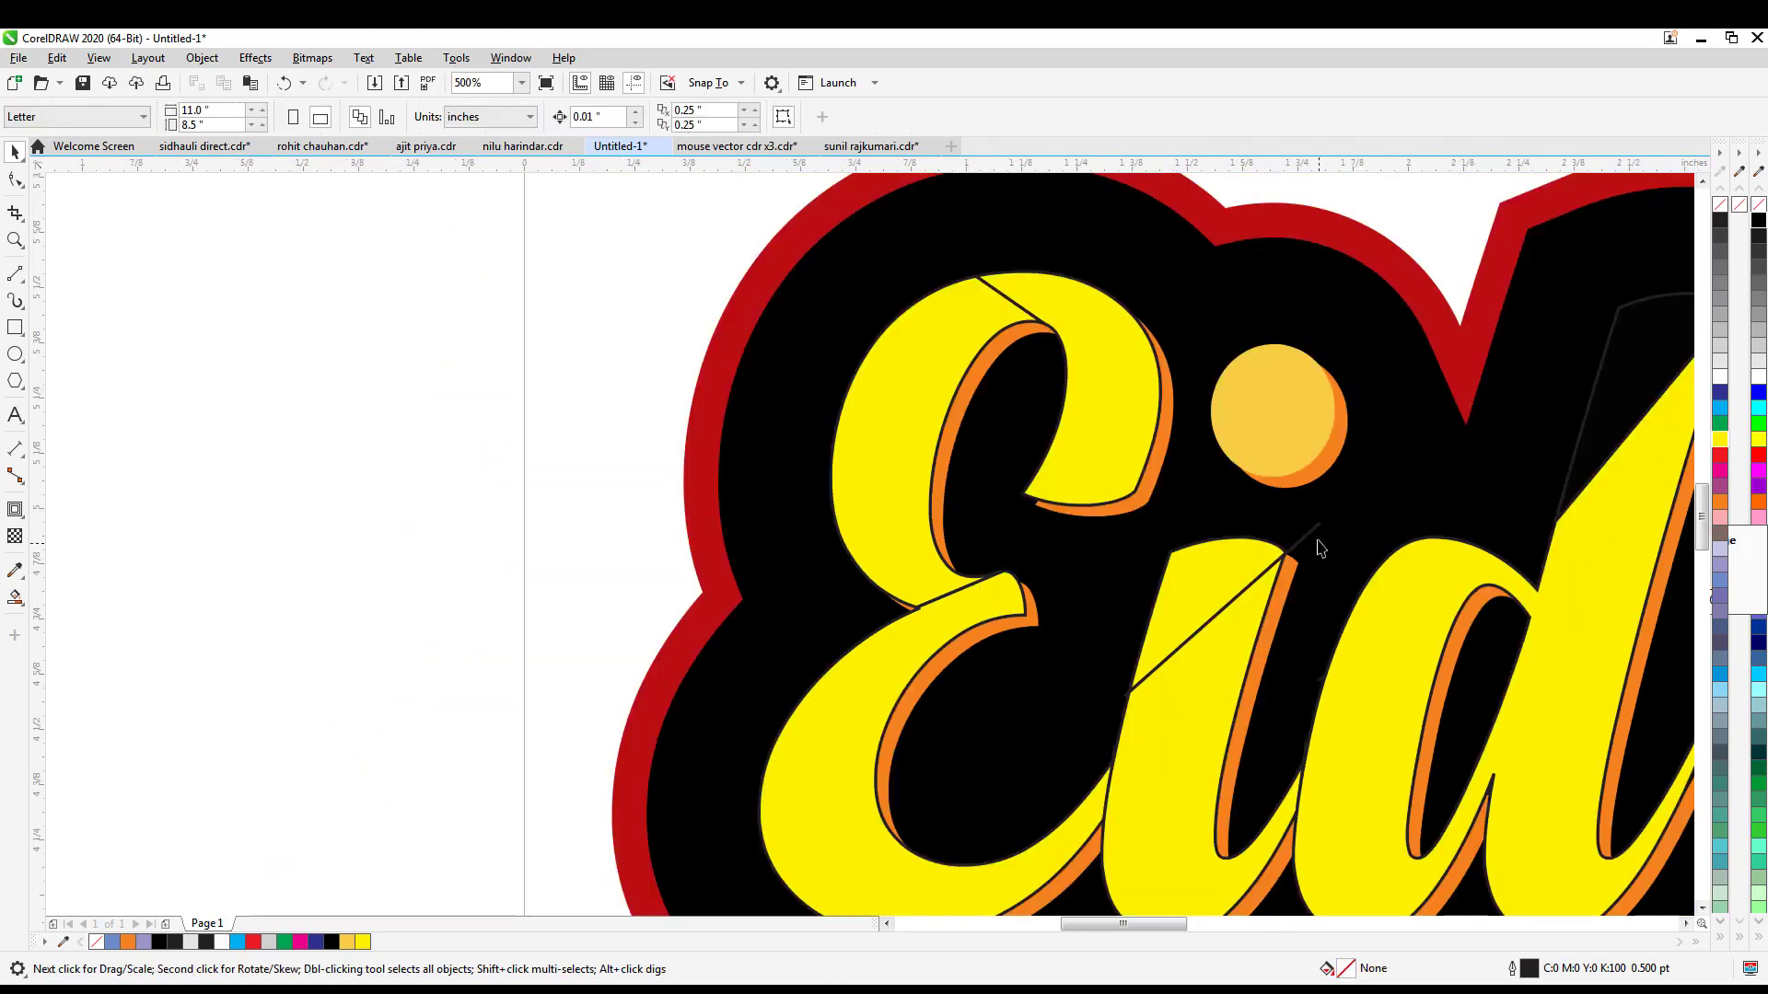
left_click(1307, 534)
key("Delete")
scroll(1153, 748, "down", 1)
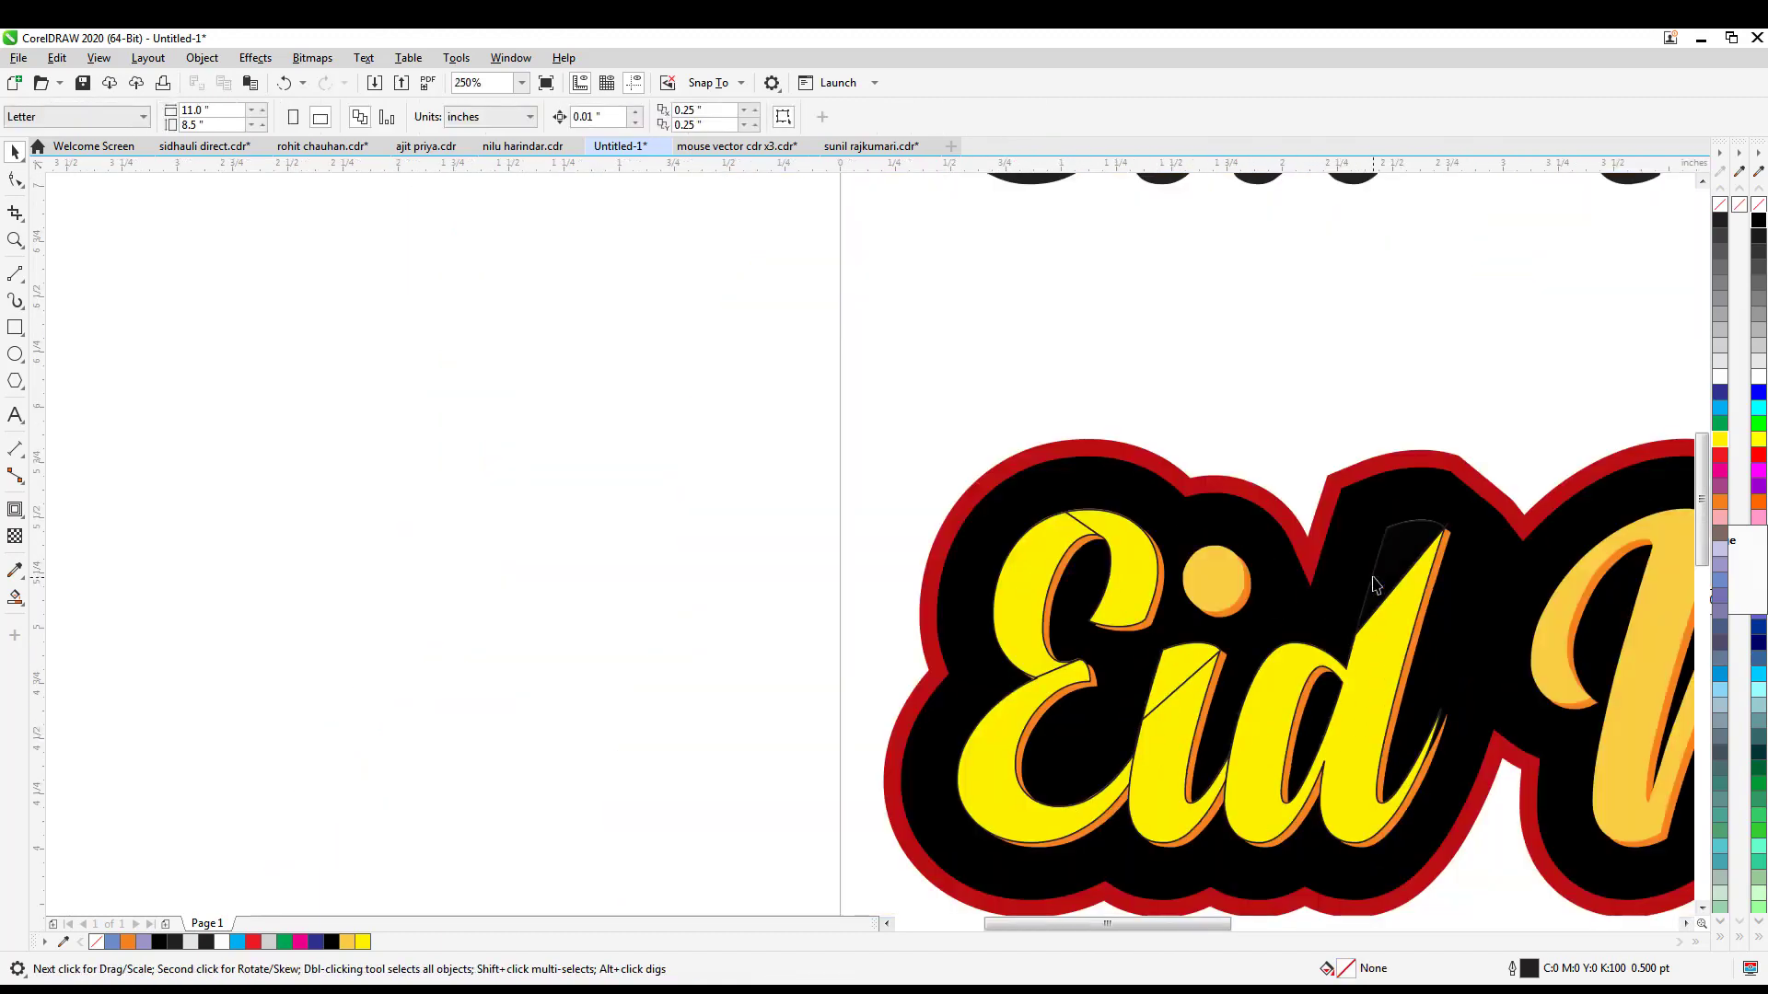
- Use Smart Fill to create a shape from the upper section of the d and recolour it yellow
scroll(1373, 581, "up", 2)
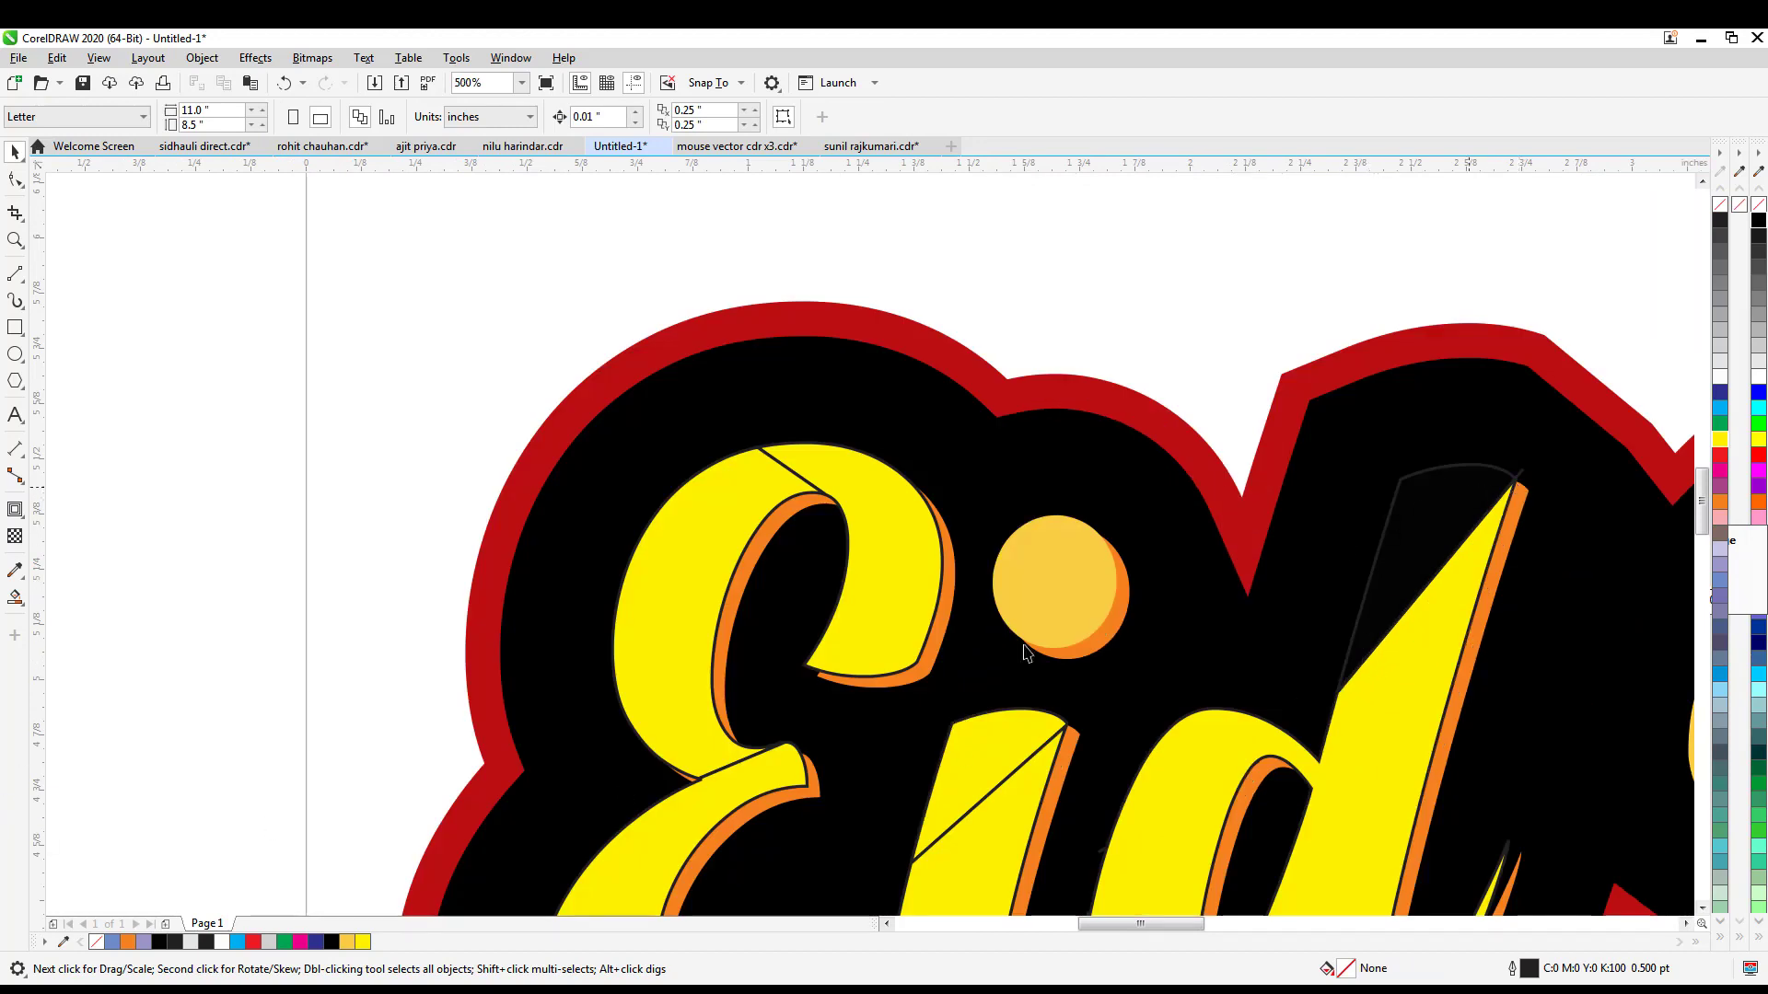
left_click(15, 598)
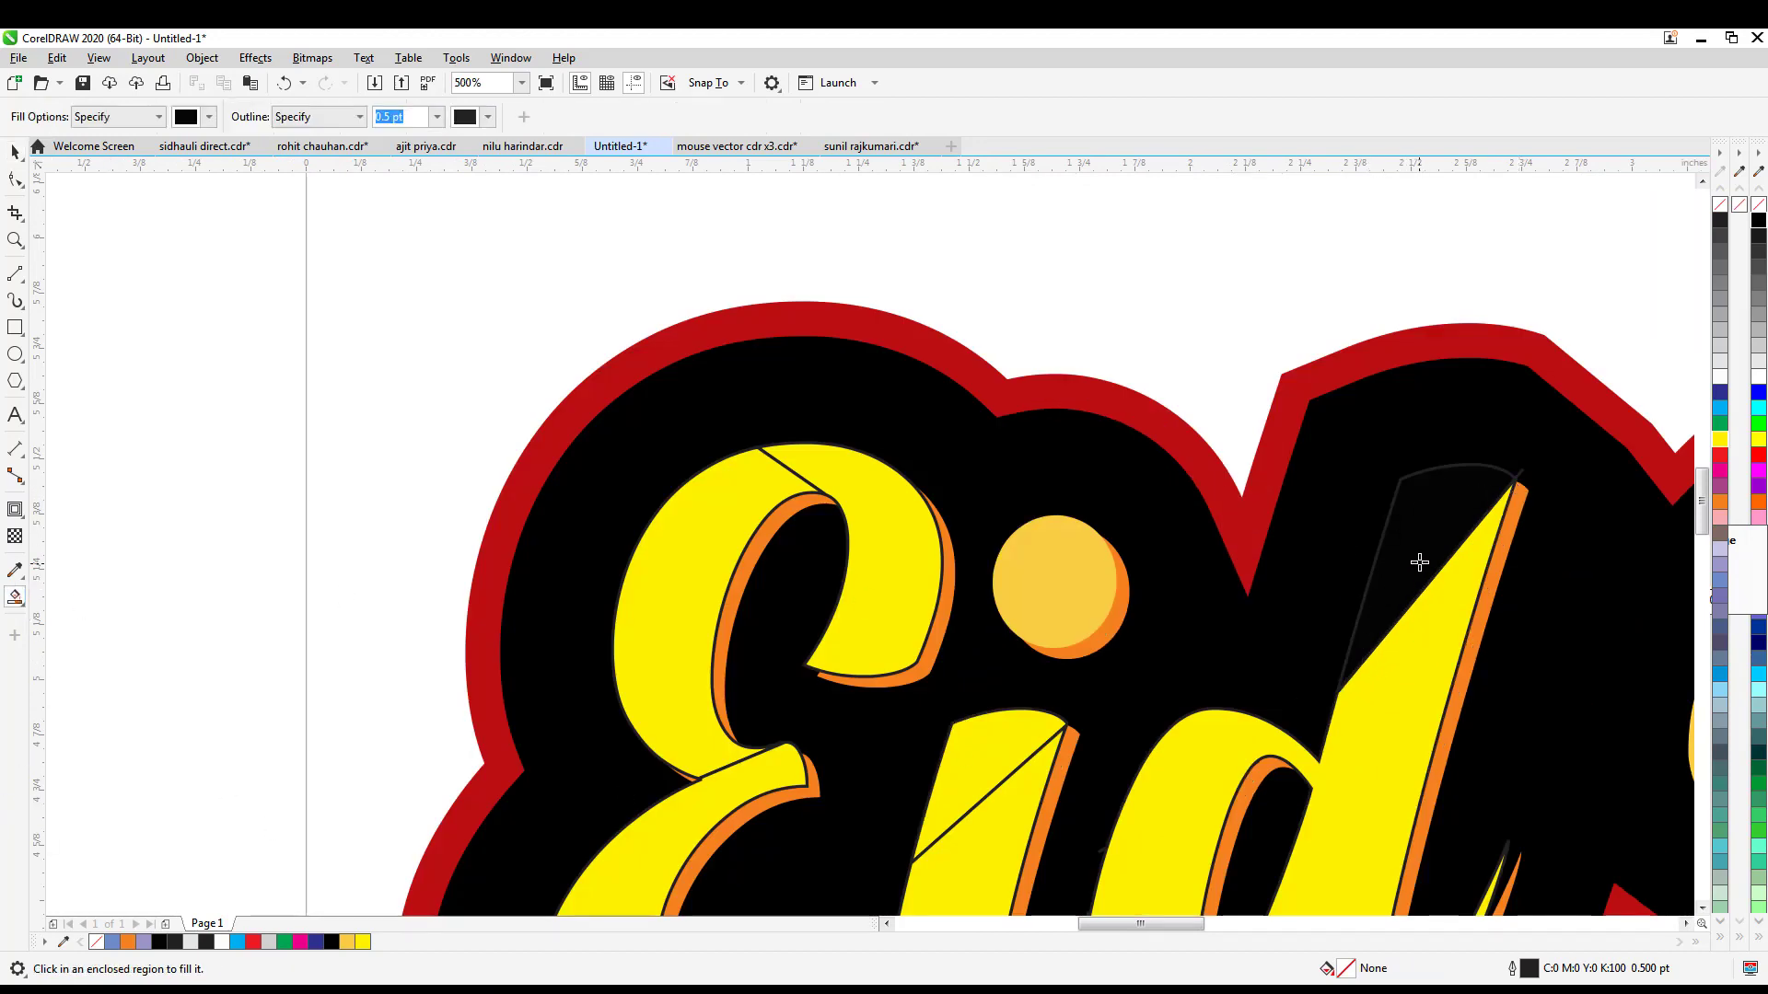
left_click(1418, 563)
left_click(16, 155)
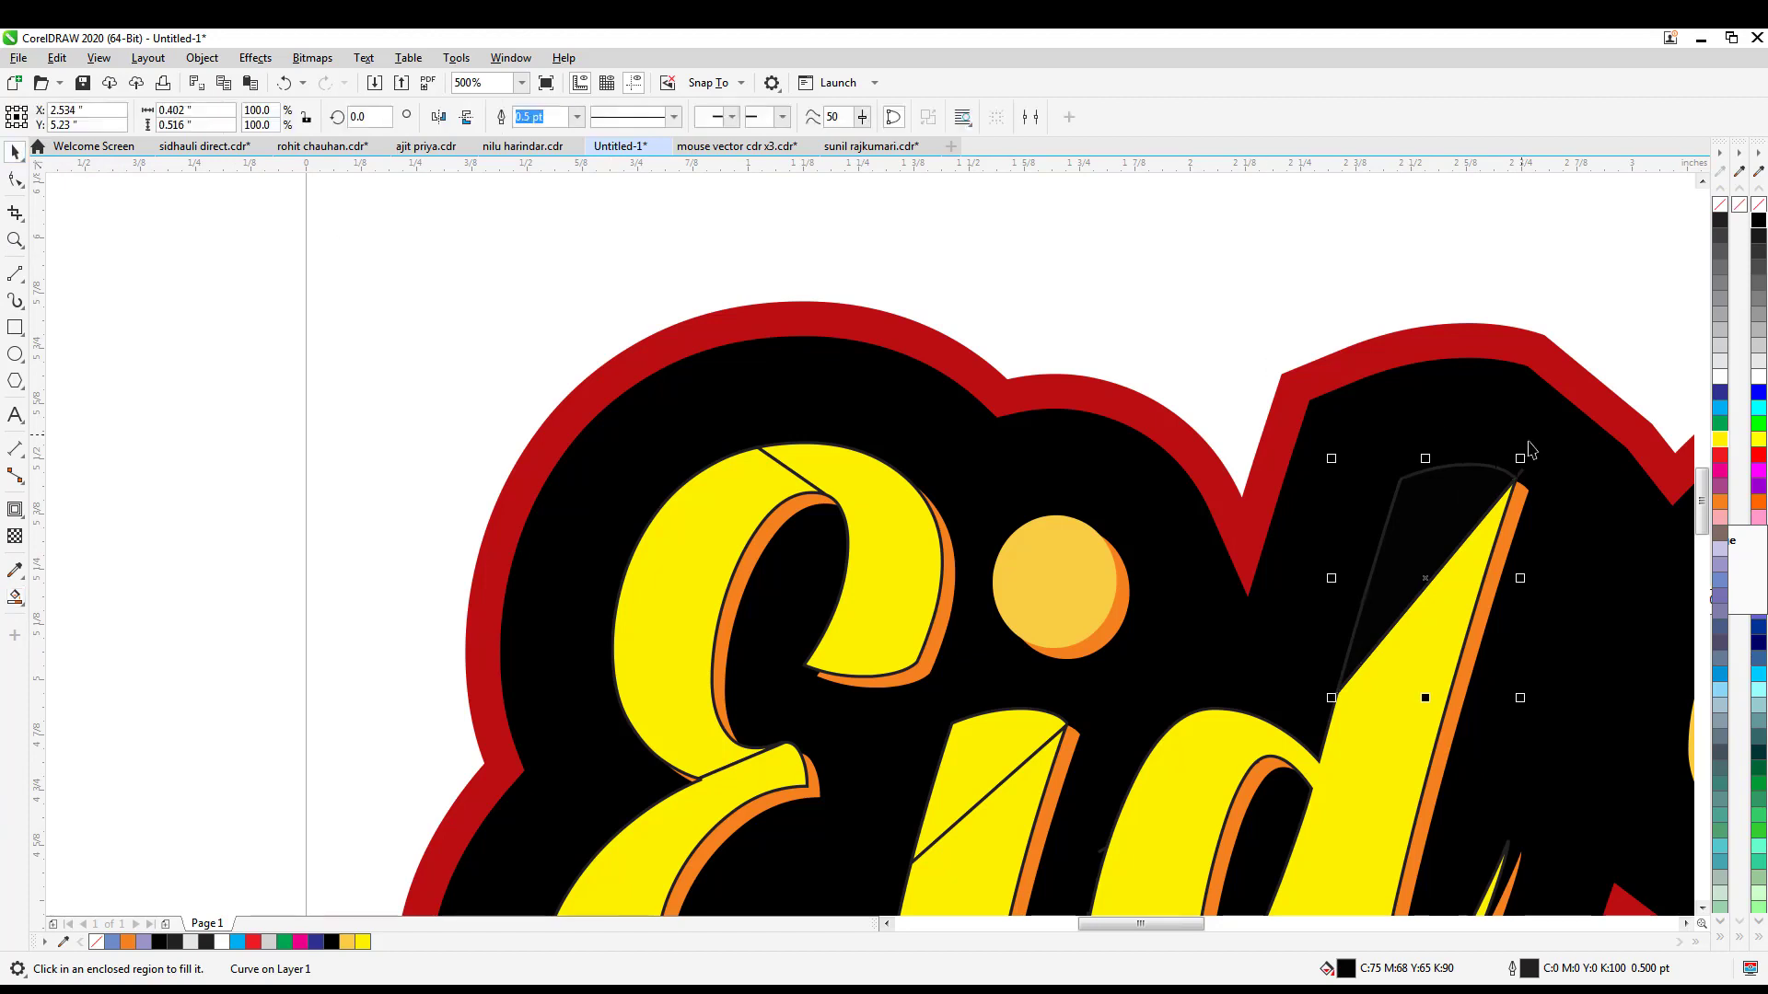
key("Escape")
left_click(1448, 504)
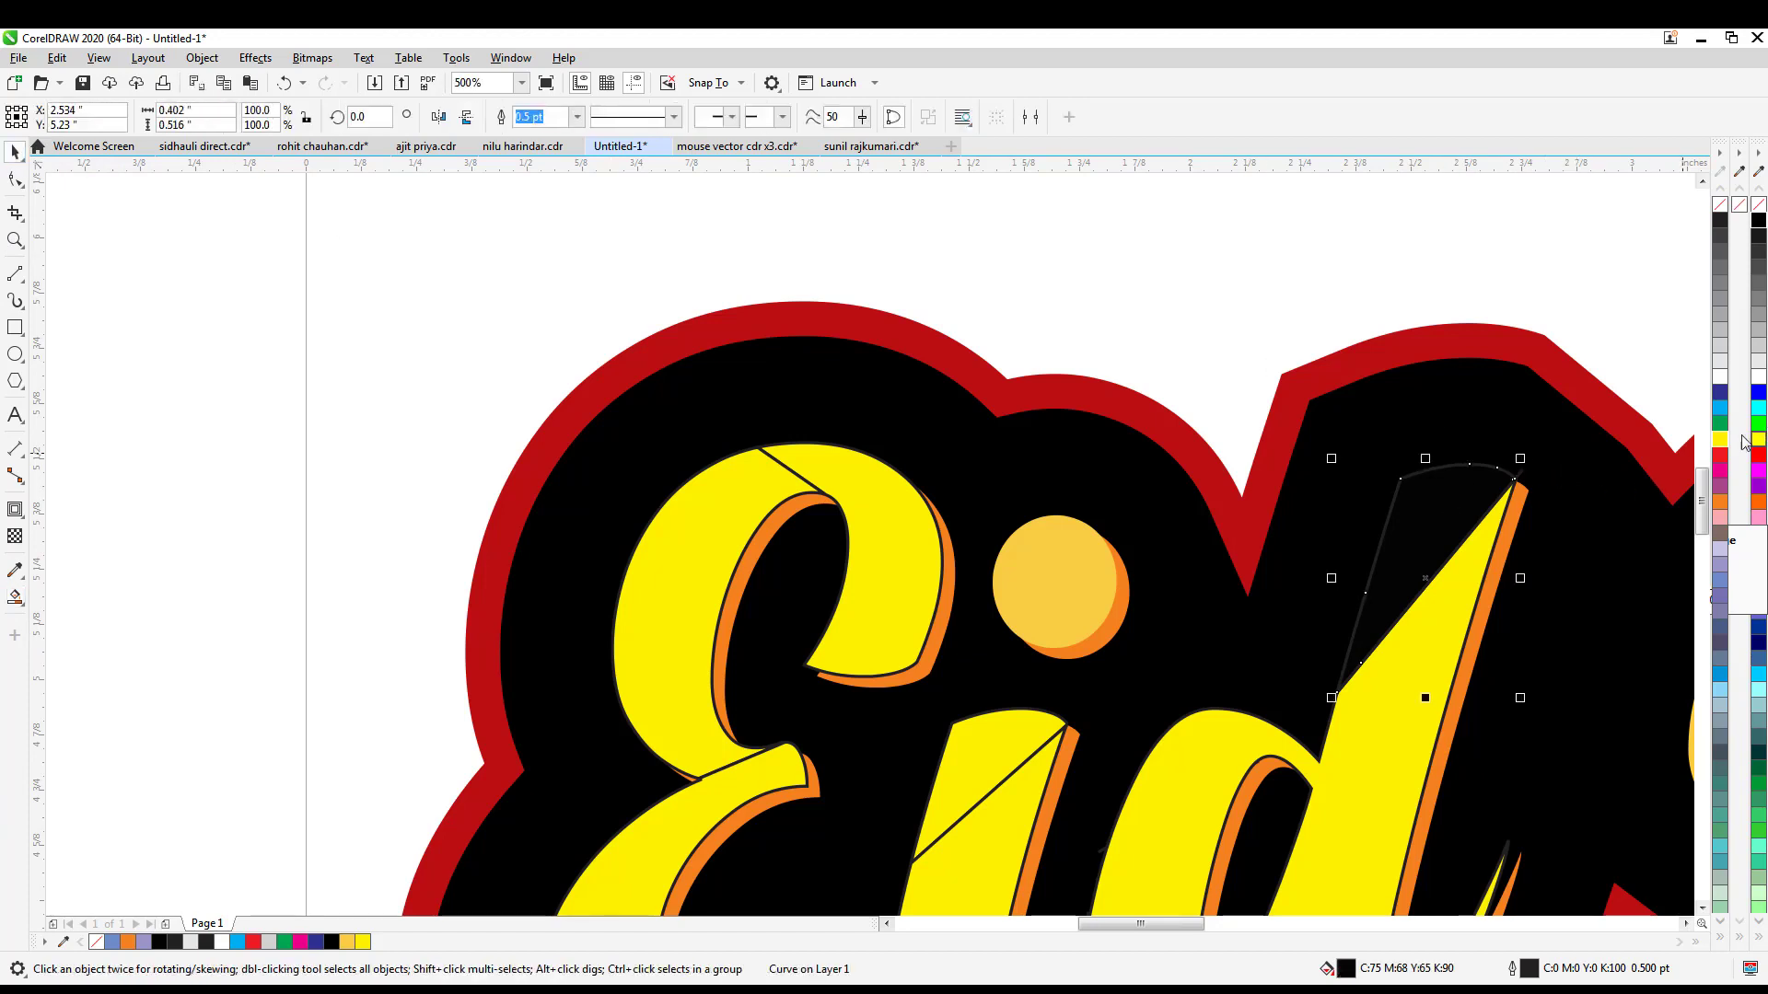
left_click(1719, 440)
key("Escape")
scroll(1524, 480, "down", 1)
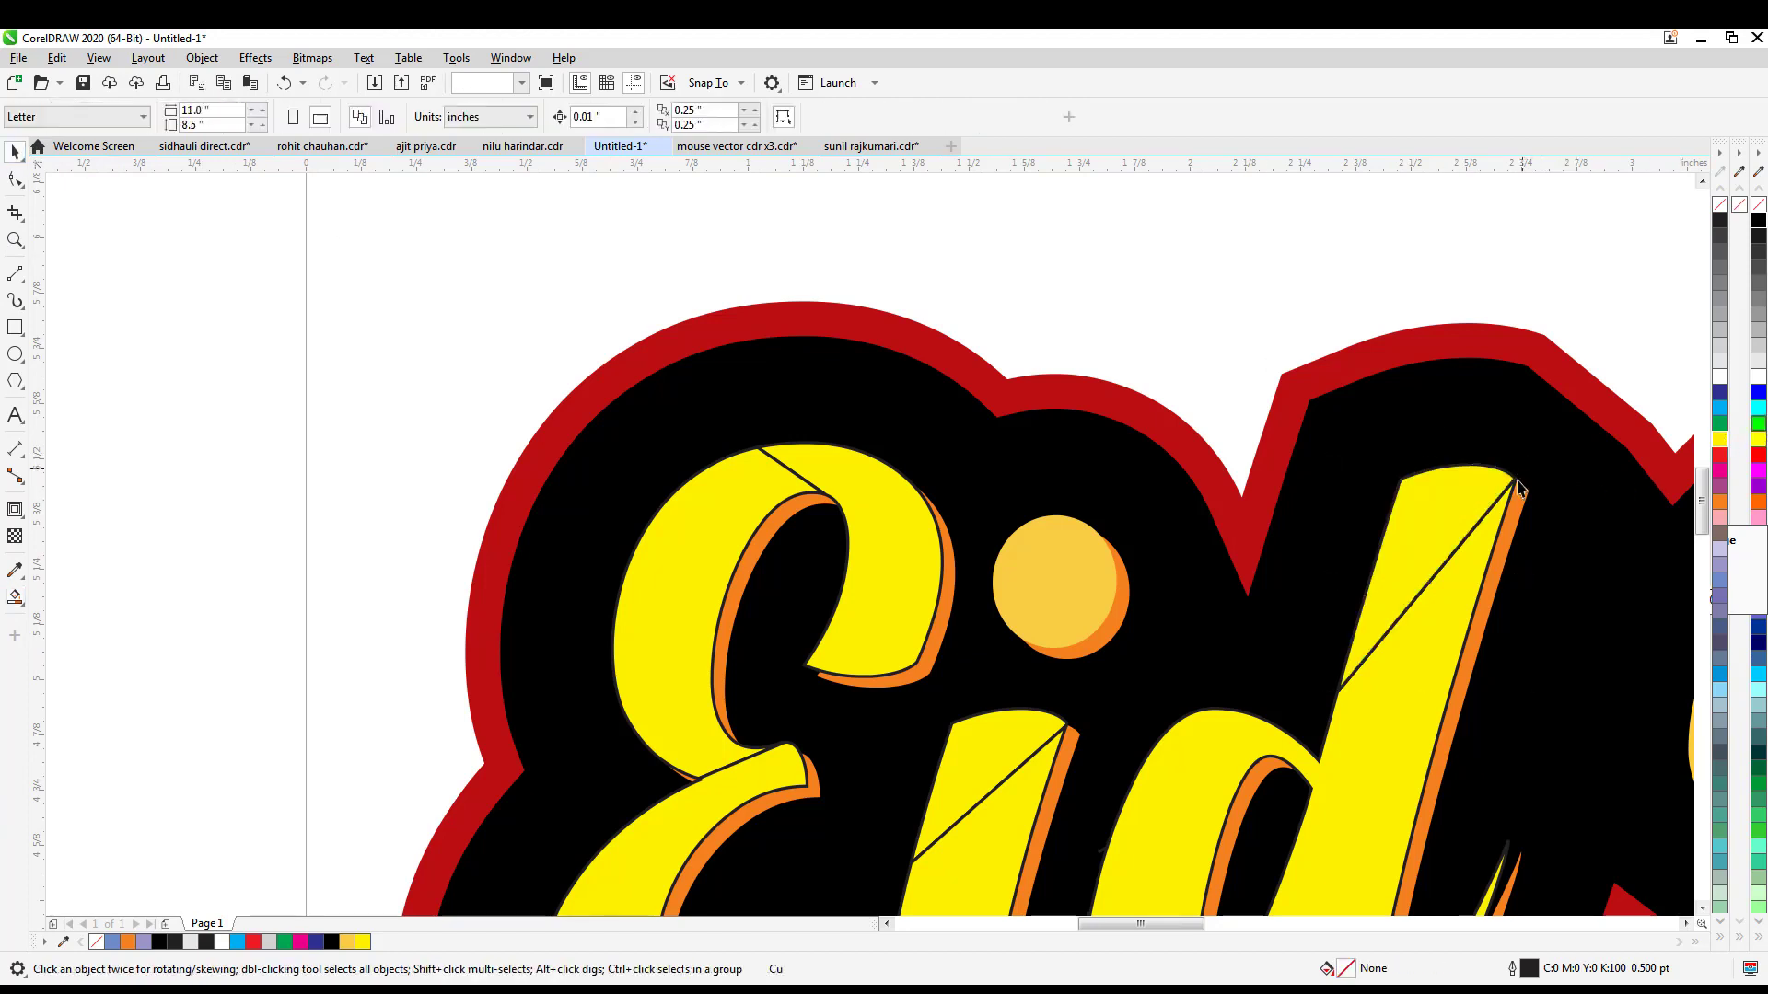
- Apply a linear fountain fill to the top hook of the E, from yellow at its lower end to orange at the top
scroll(1322, 504, "down", 3)
scroll(1313, 599, "up", 3)
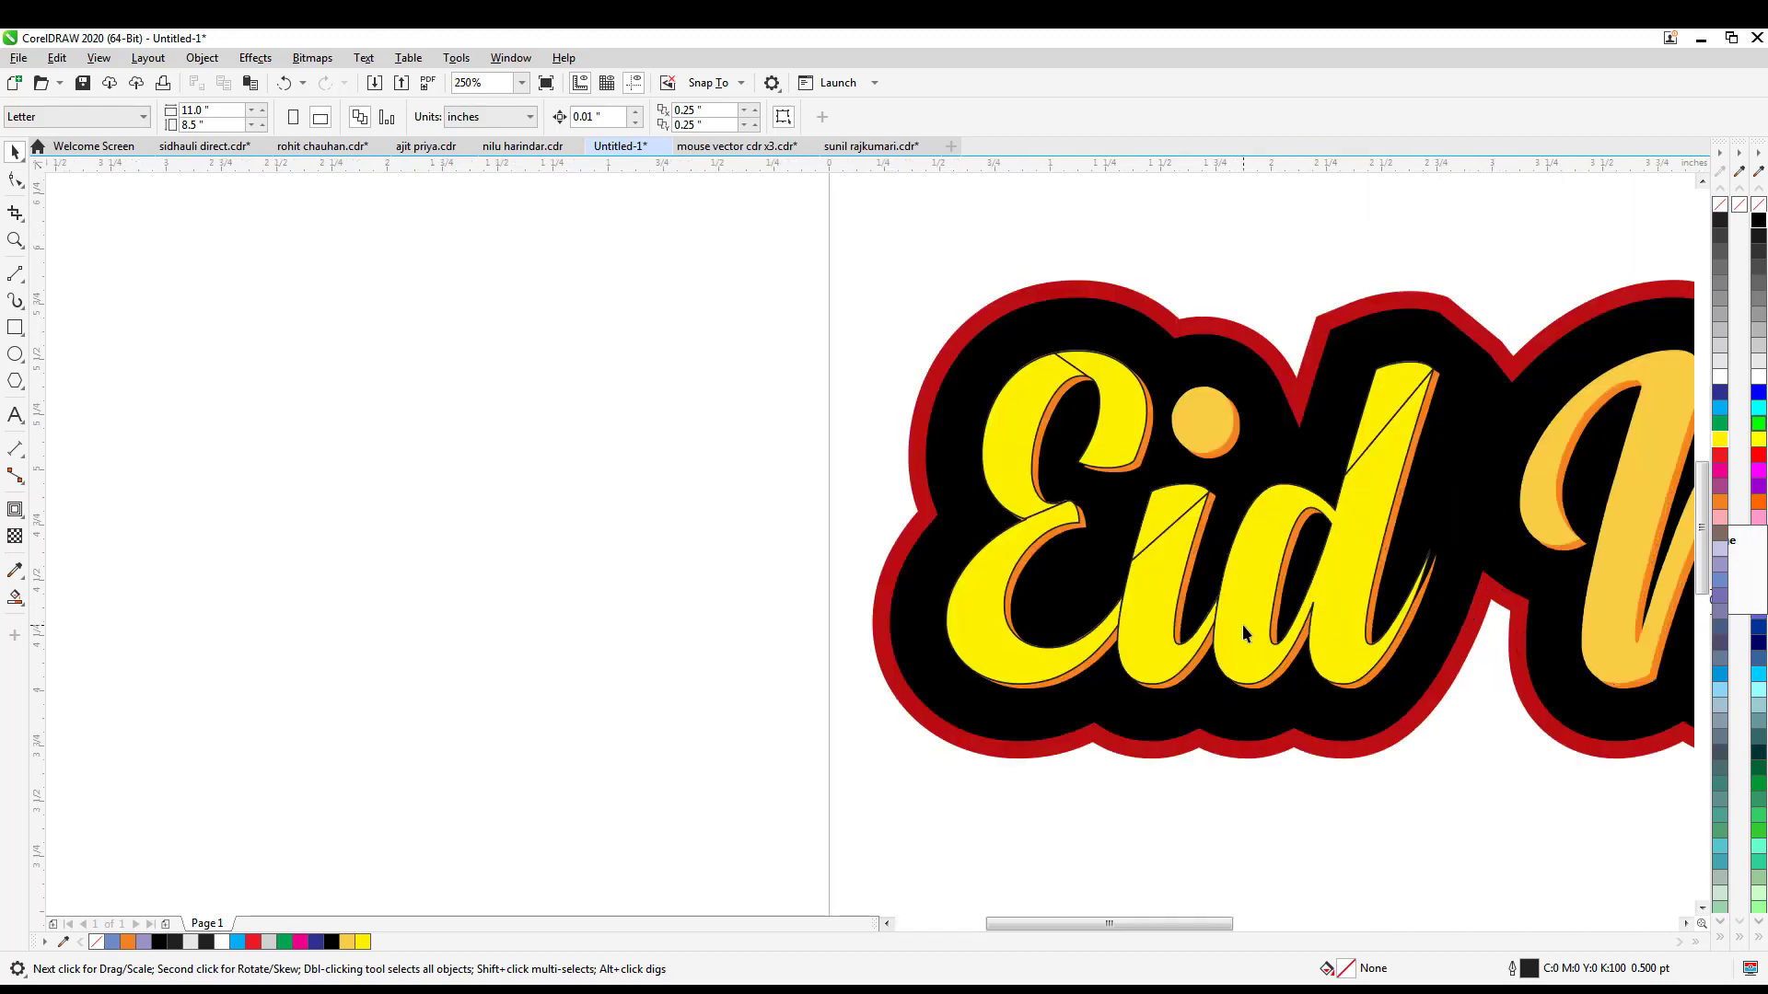
scroll(1242, 632, "up", 1)
scroll(1068, 532, "down", 1)
scroll(1022, 354, "up", 1)
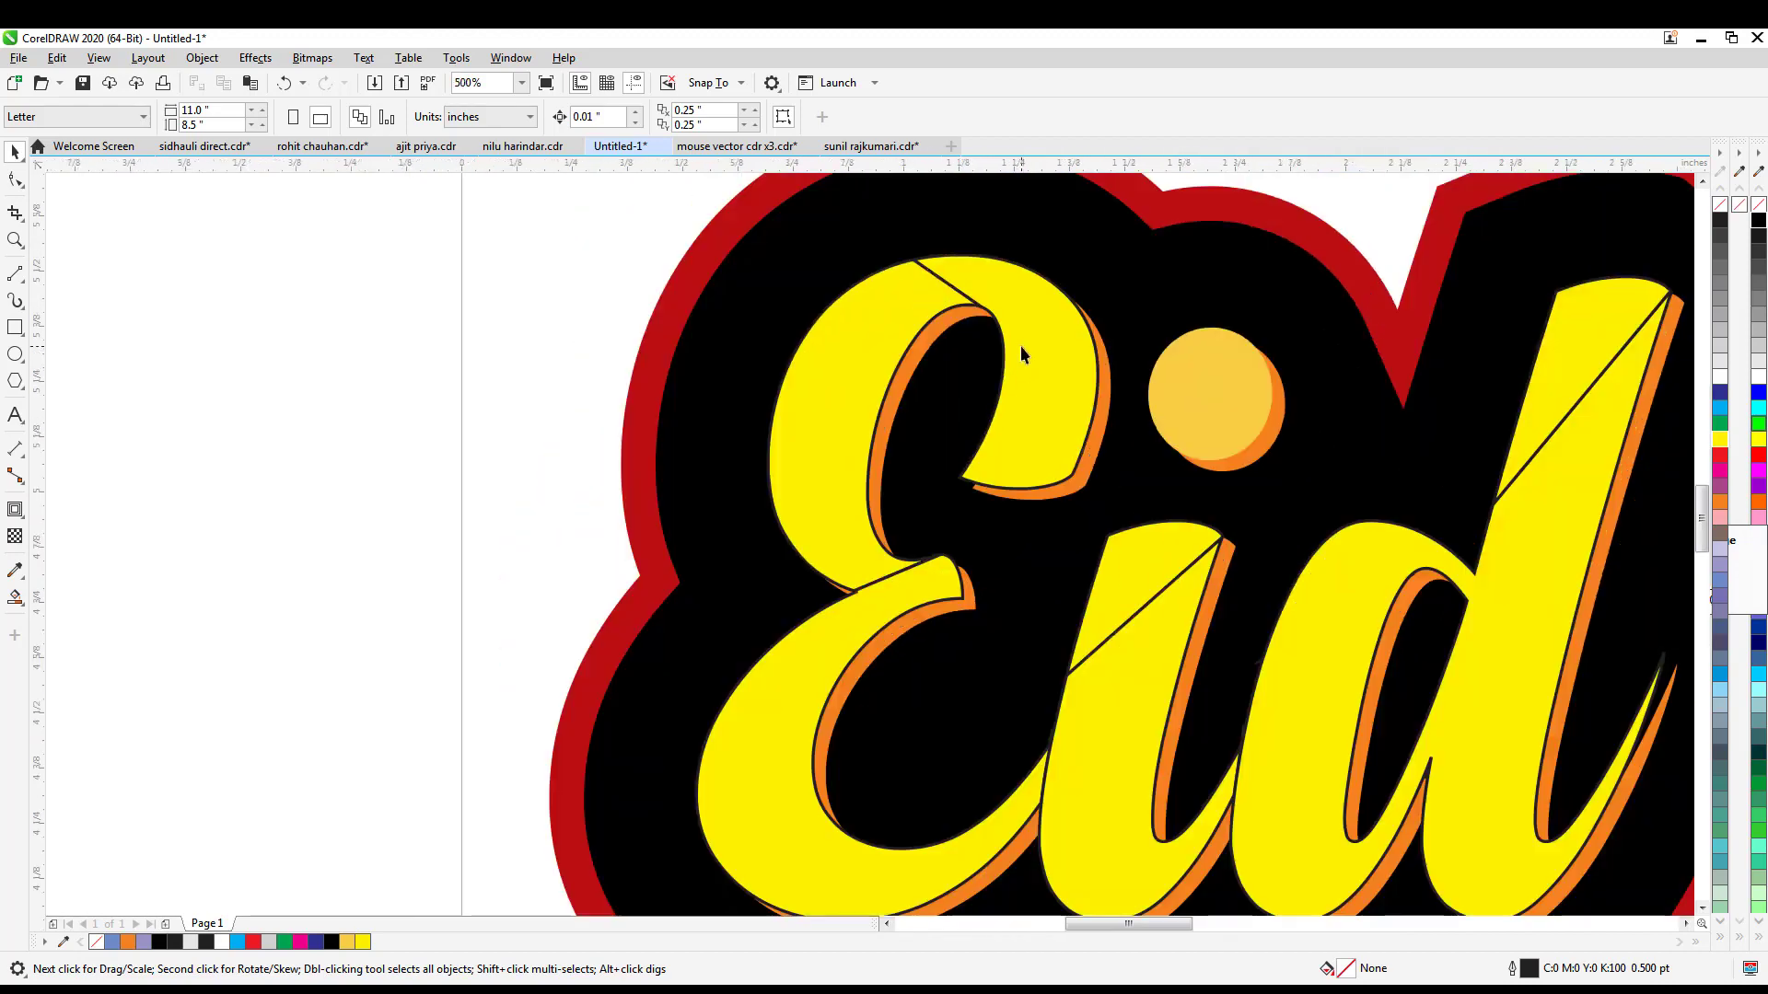
left_click(1030, 360)
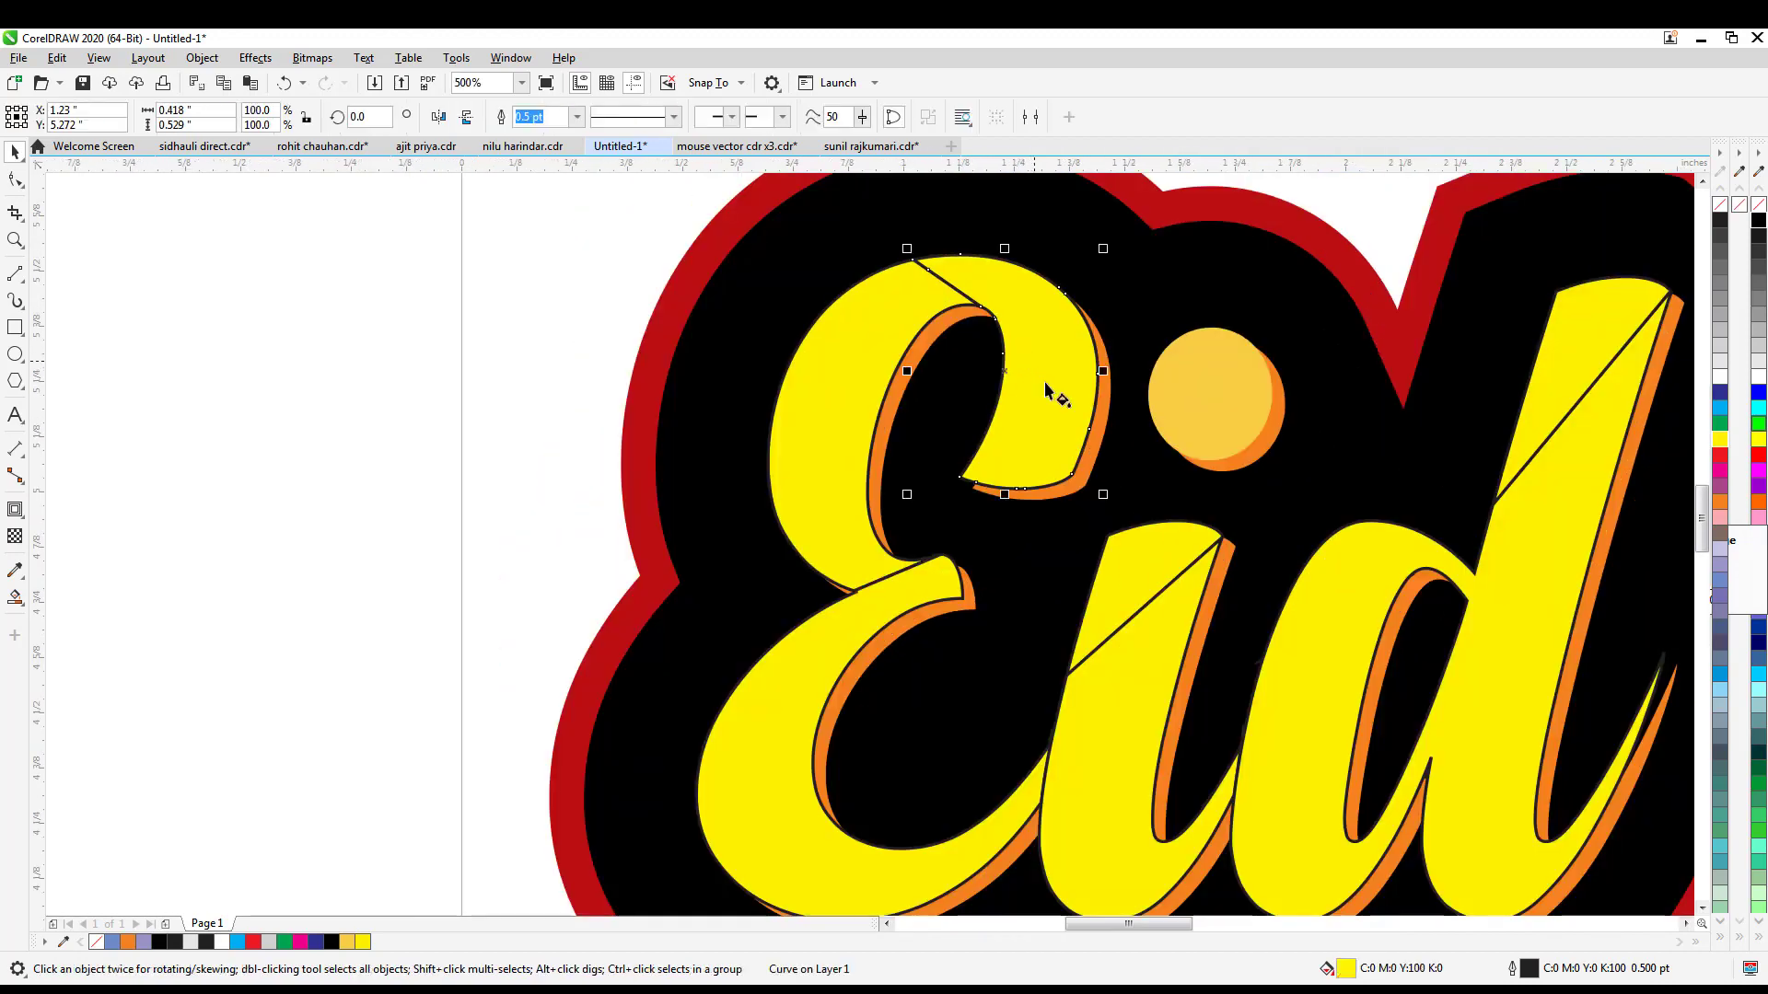
key("g")
left_click_drag(1006, 293, 1002, 282)
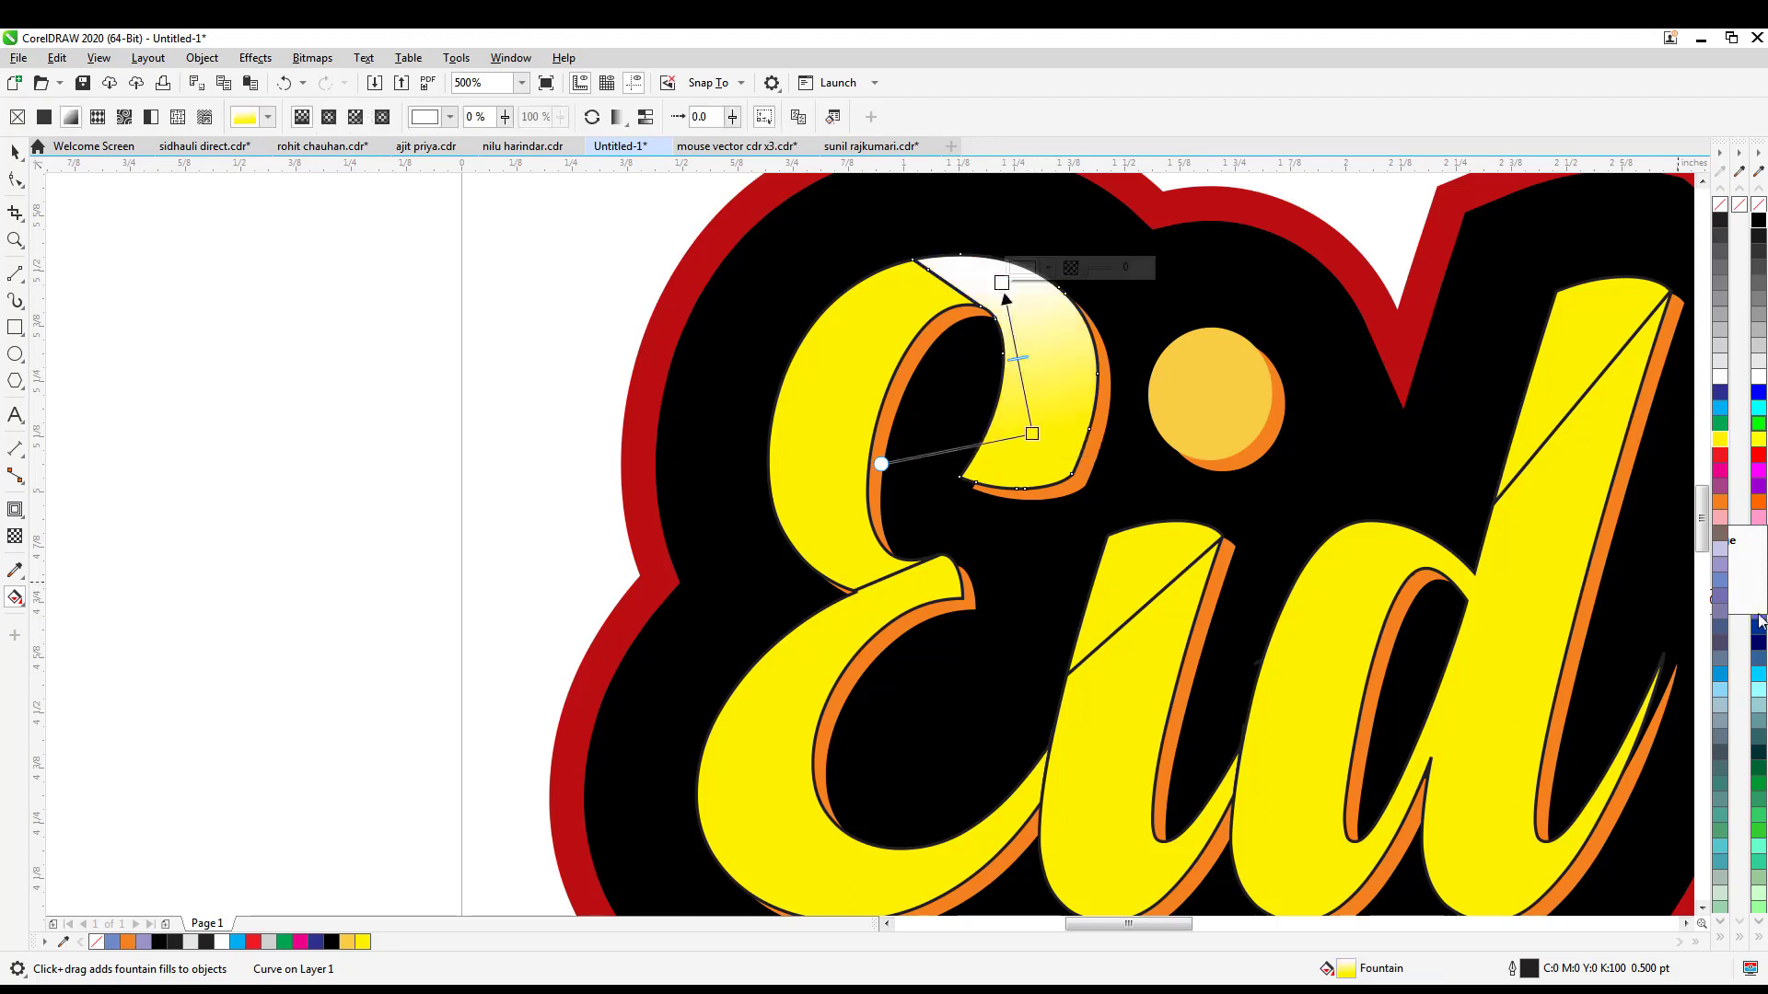
left_click(1720, 504)
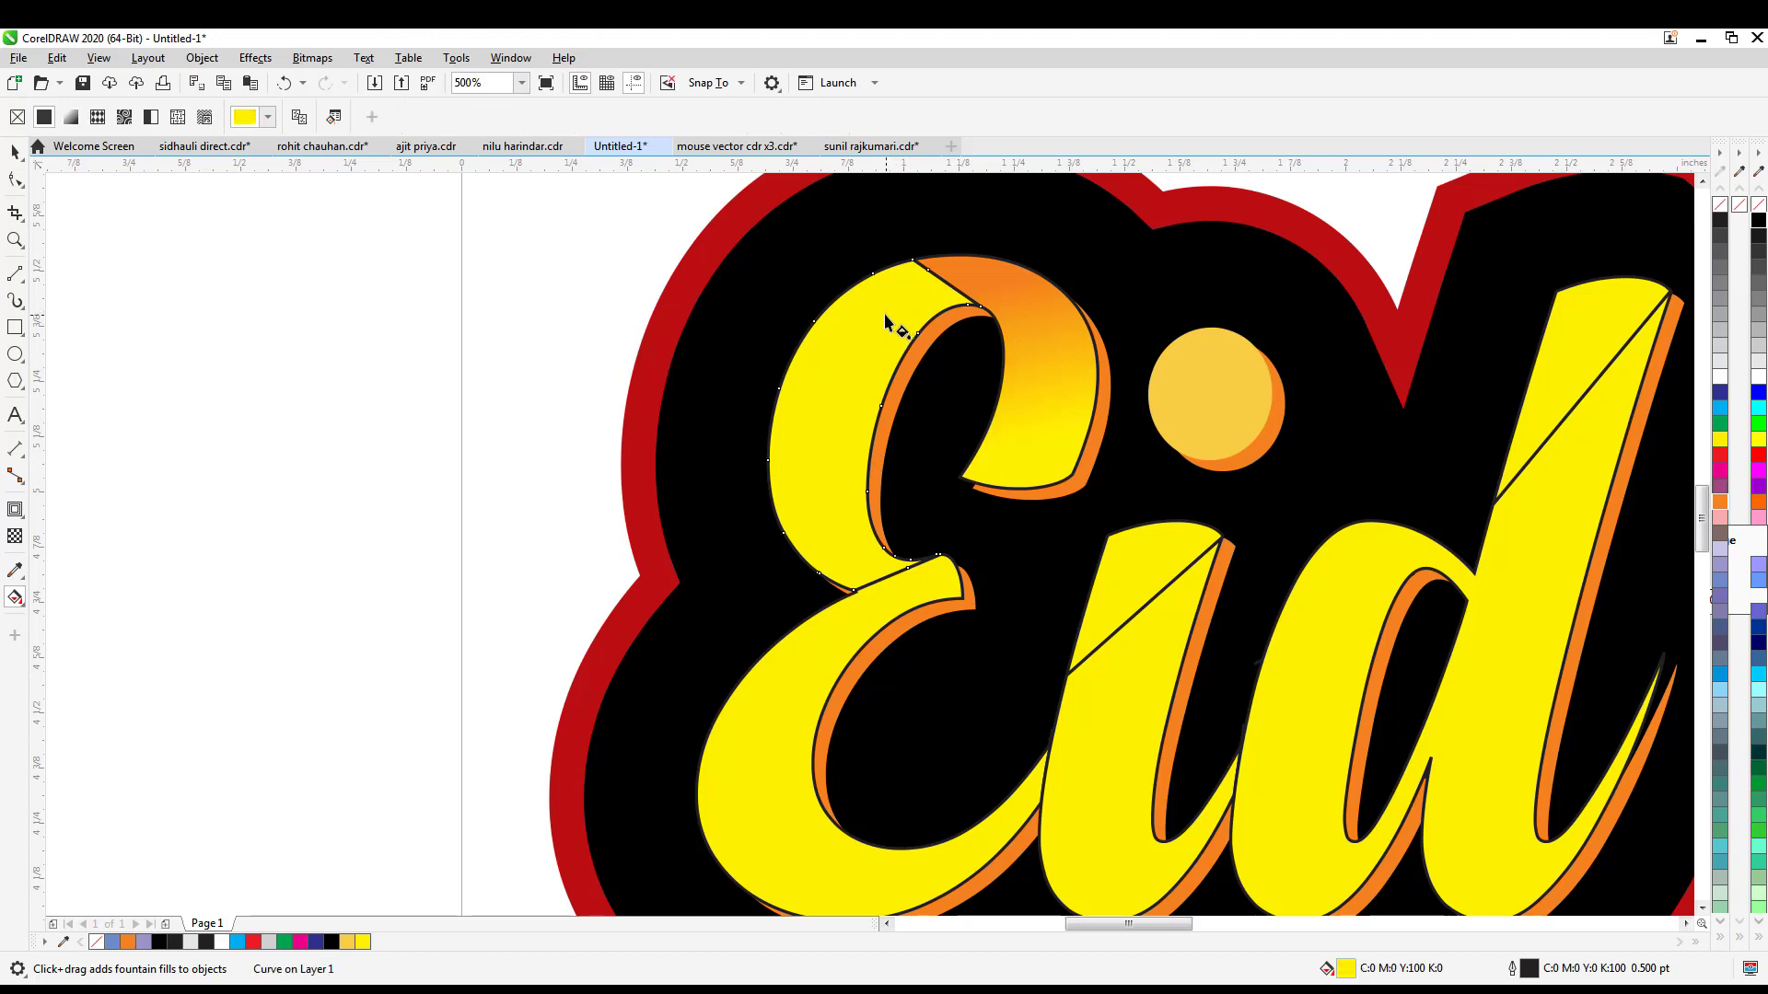
- Give the middle and lower sections of the E linear fountain fills running from yellow at the top to orange at the bottom
left_click_drag(884, 313, 834, 546)
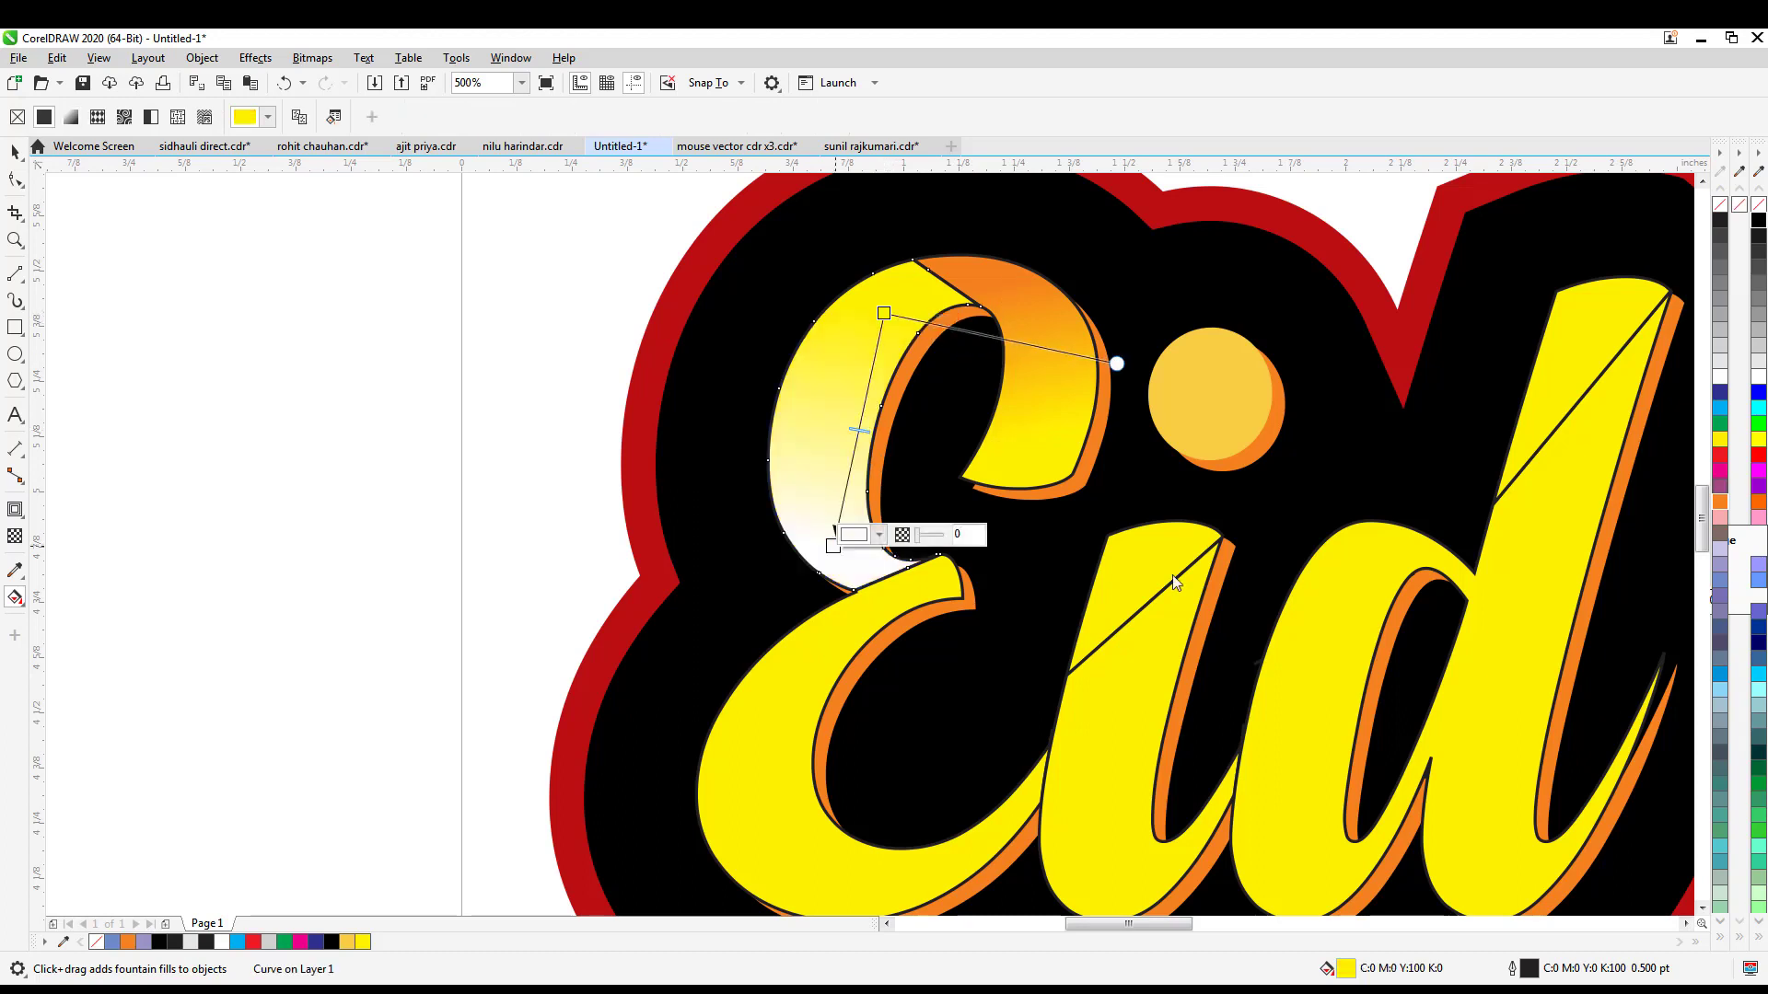
left_click(1718, 505)
mouse_move(811, 645)
left_mouse_down()
mouse_move(782, 833)
mouse_move(808, 865)
left_mouse_up()
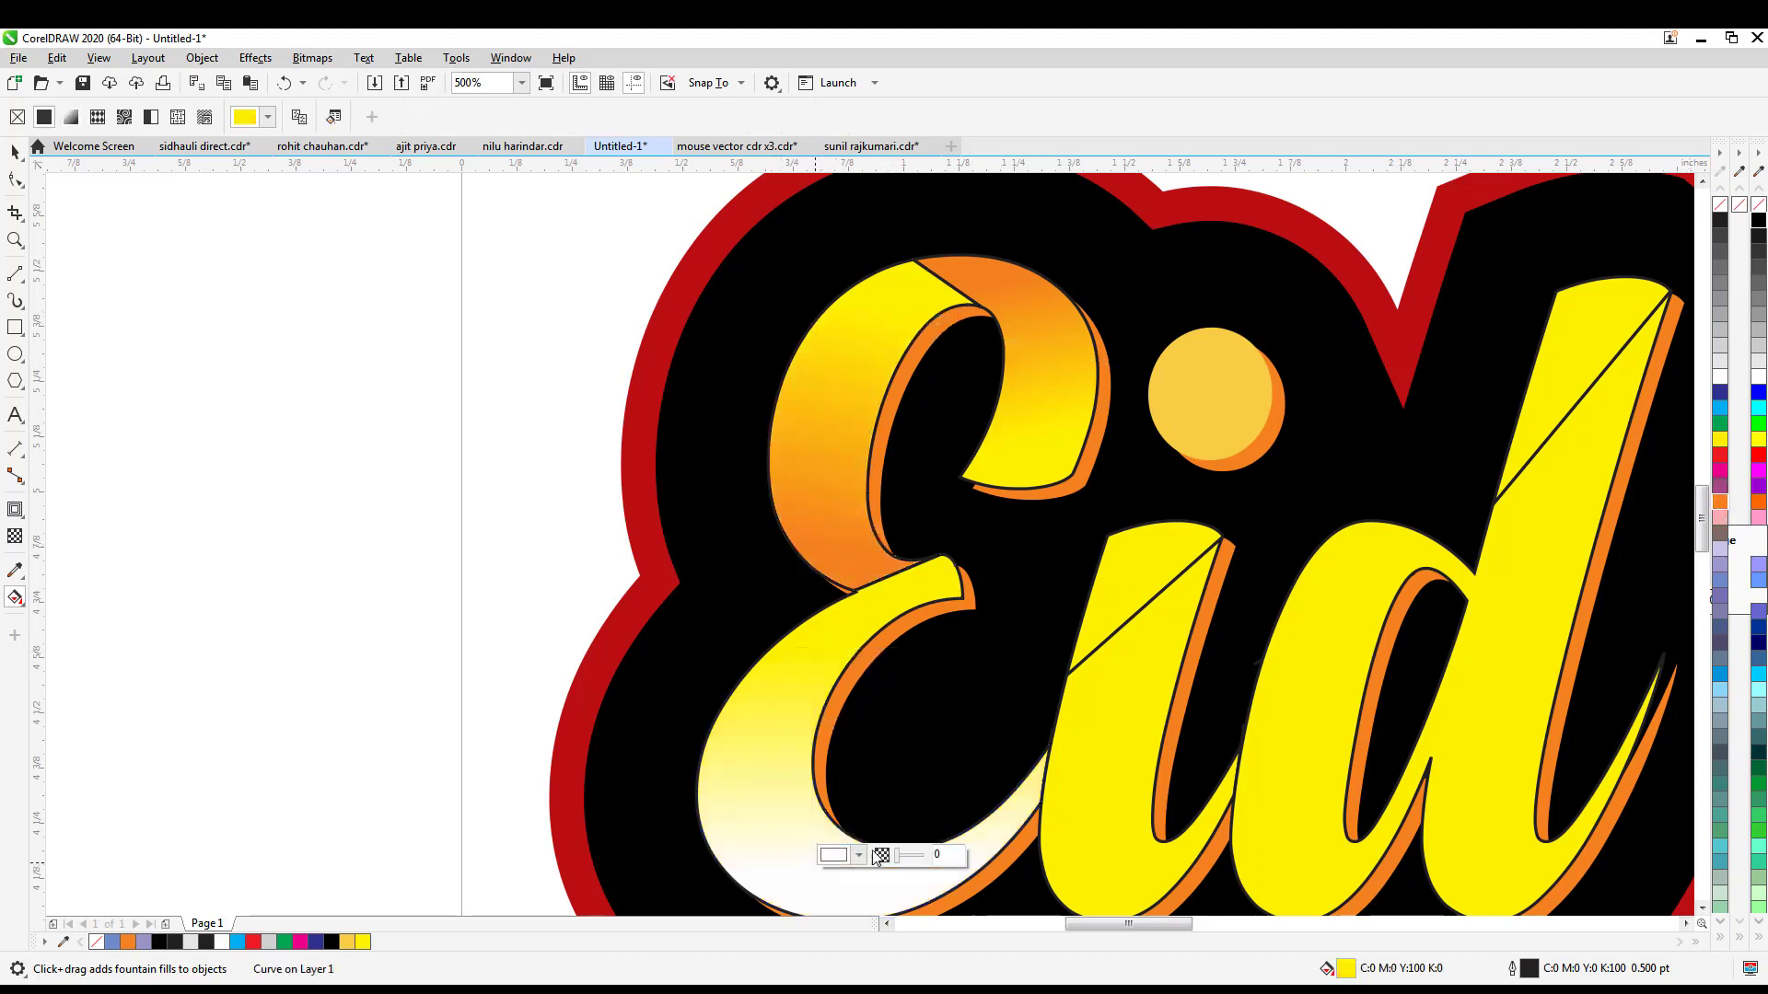
left_click(1718, 504)
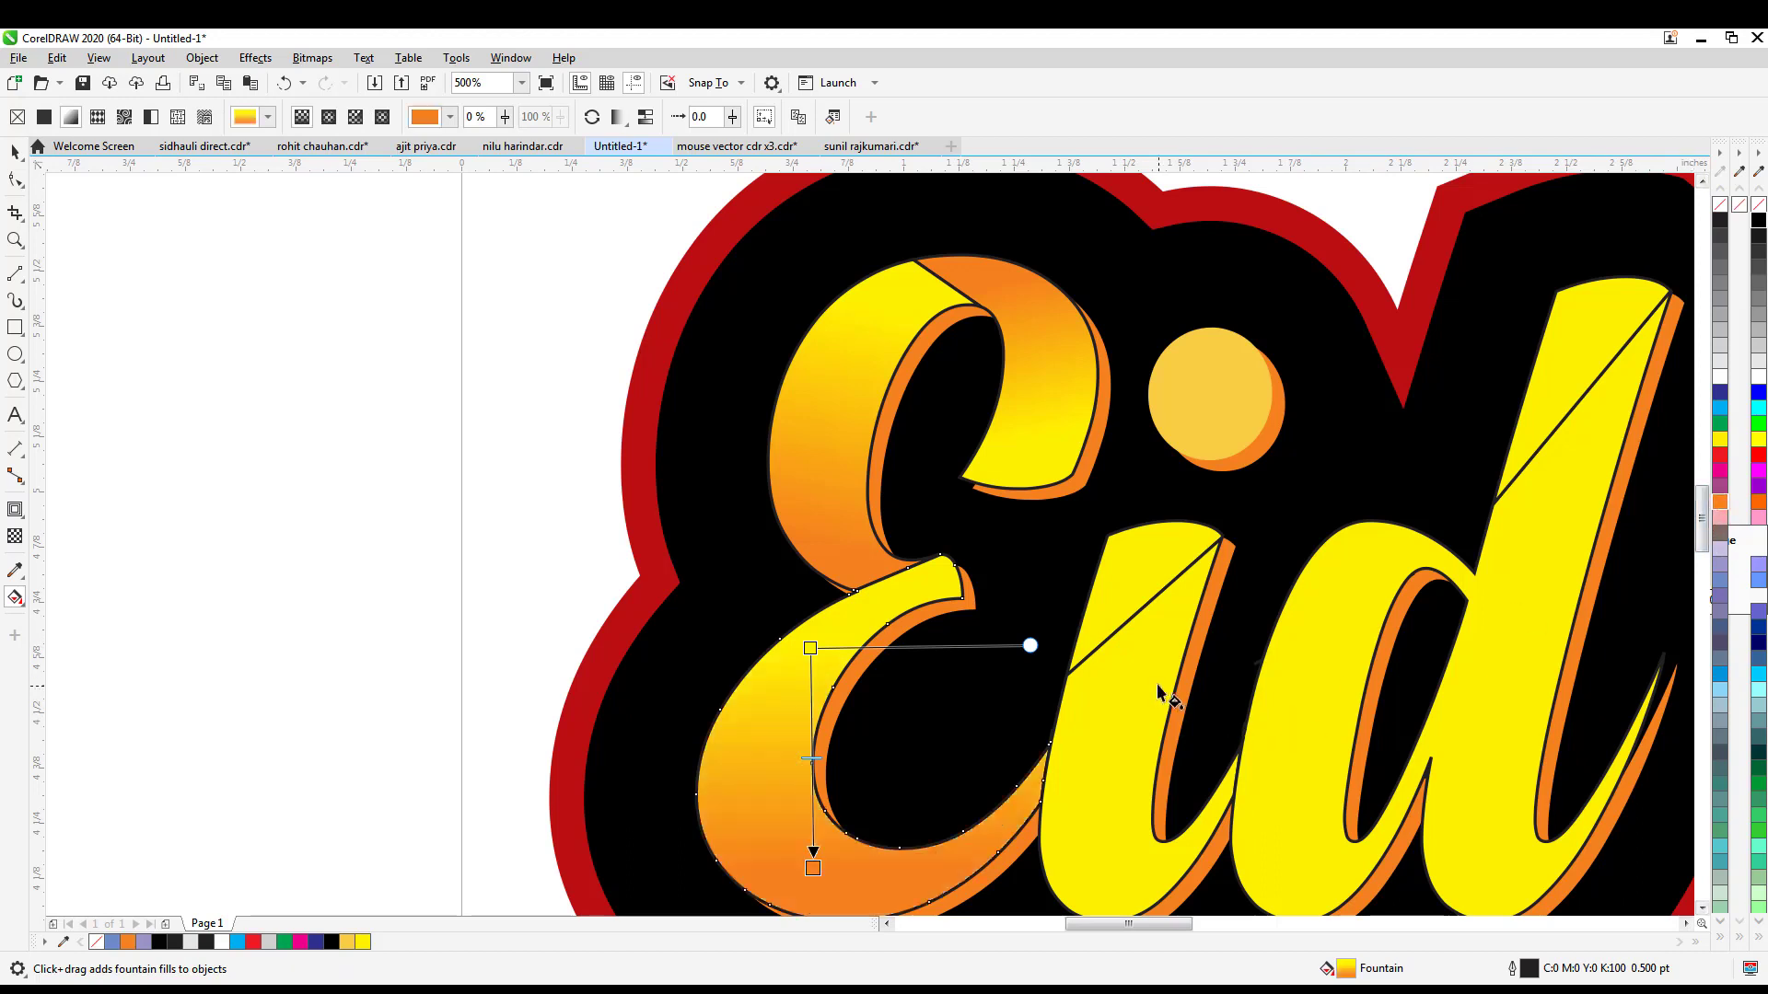
- Apply yellow-to-orange linear fountain fills running downward to the upper and lower sections of the i
left_click(1154, 683)
left_click_drag(1137, 556, 1129, 619)
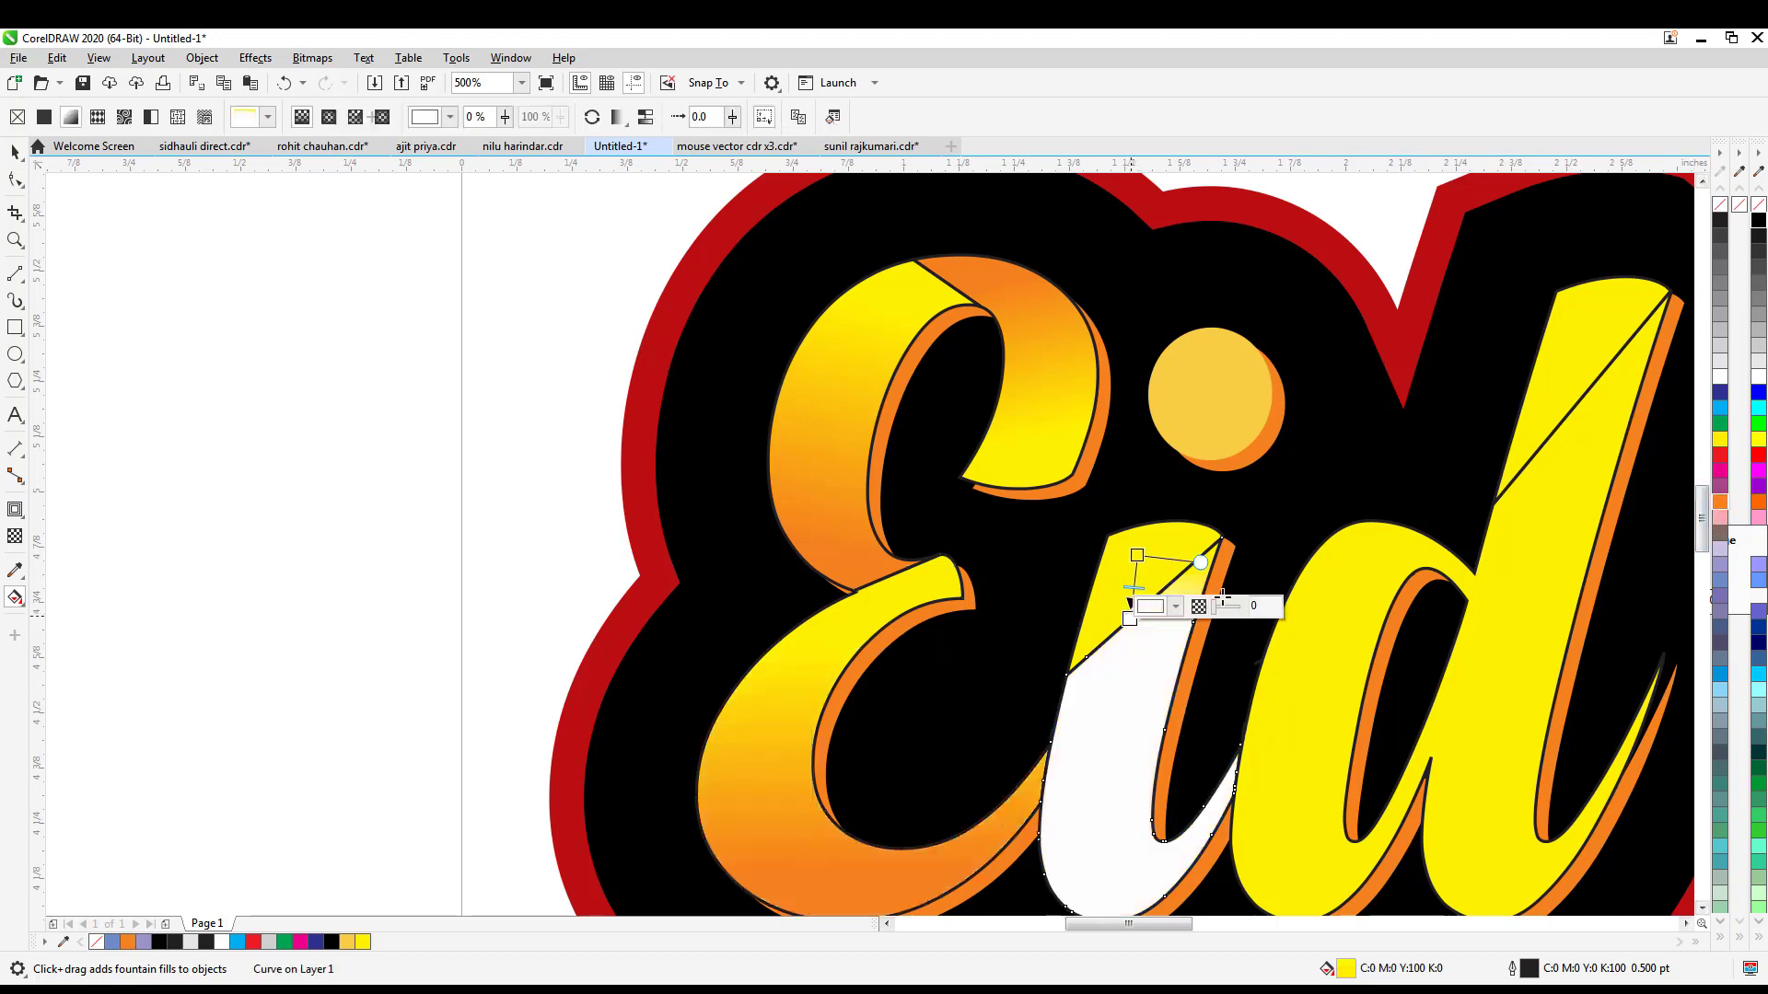
left_click(1720, 512)
left_click_drag(1131, 622, 1112, 753)
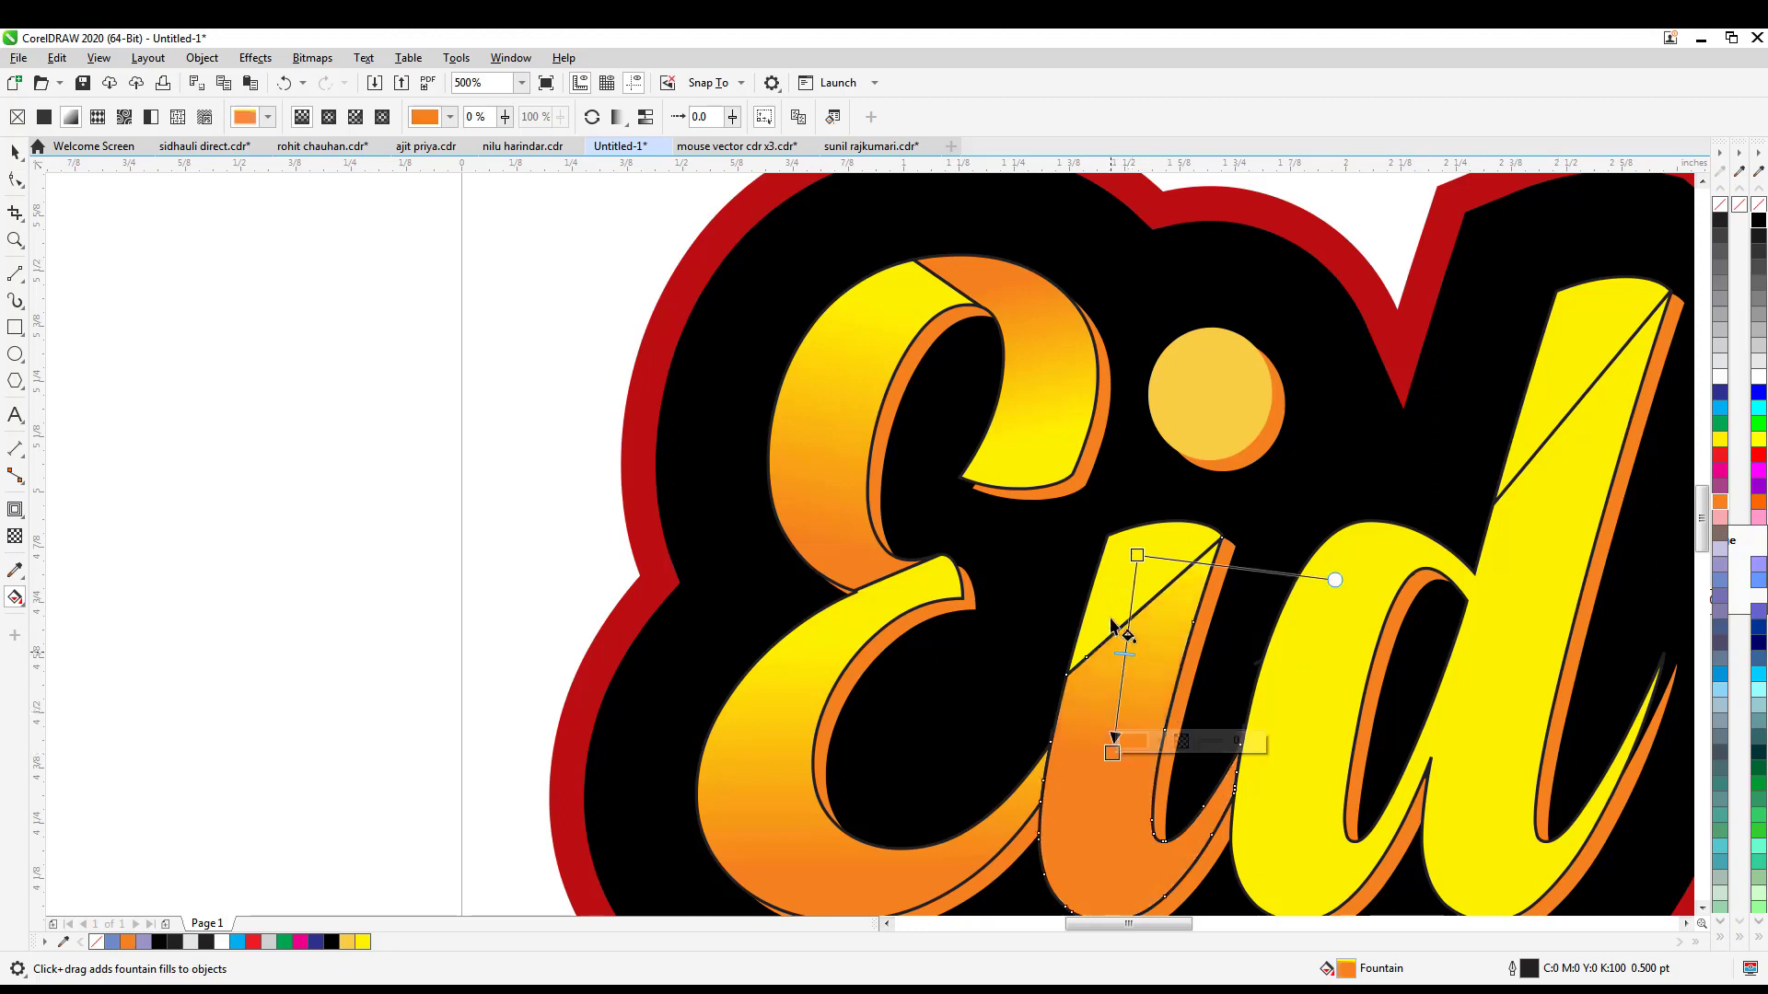
left_click_drag(1137, 556, 1124, 612)
left_click(1137, 552)
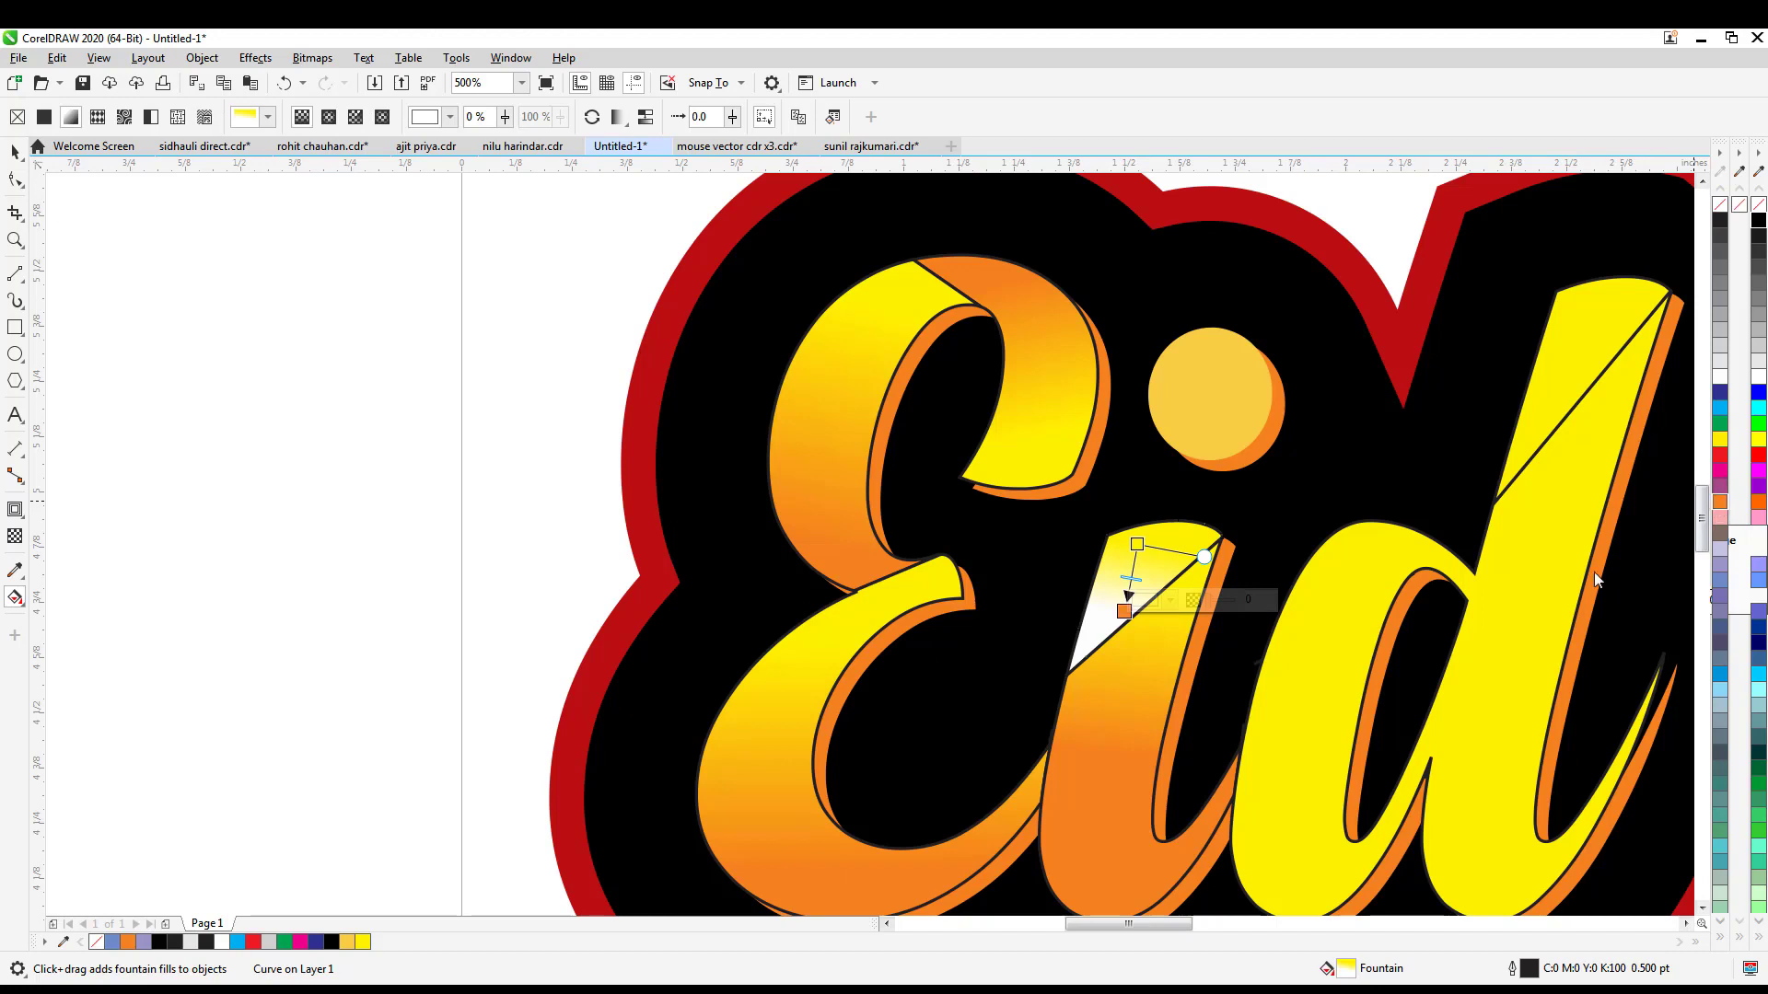
- Fill both sections of the d with downward linear gradients from yellow to orange
left_click(1314, 701)
left_click_drag(1318, 644, 1304, 826)
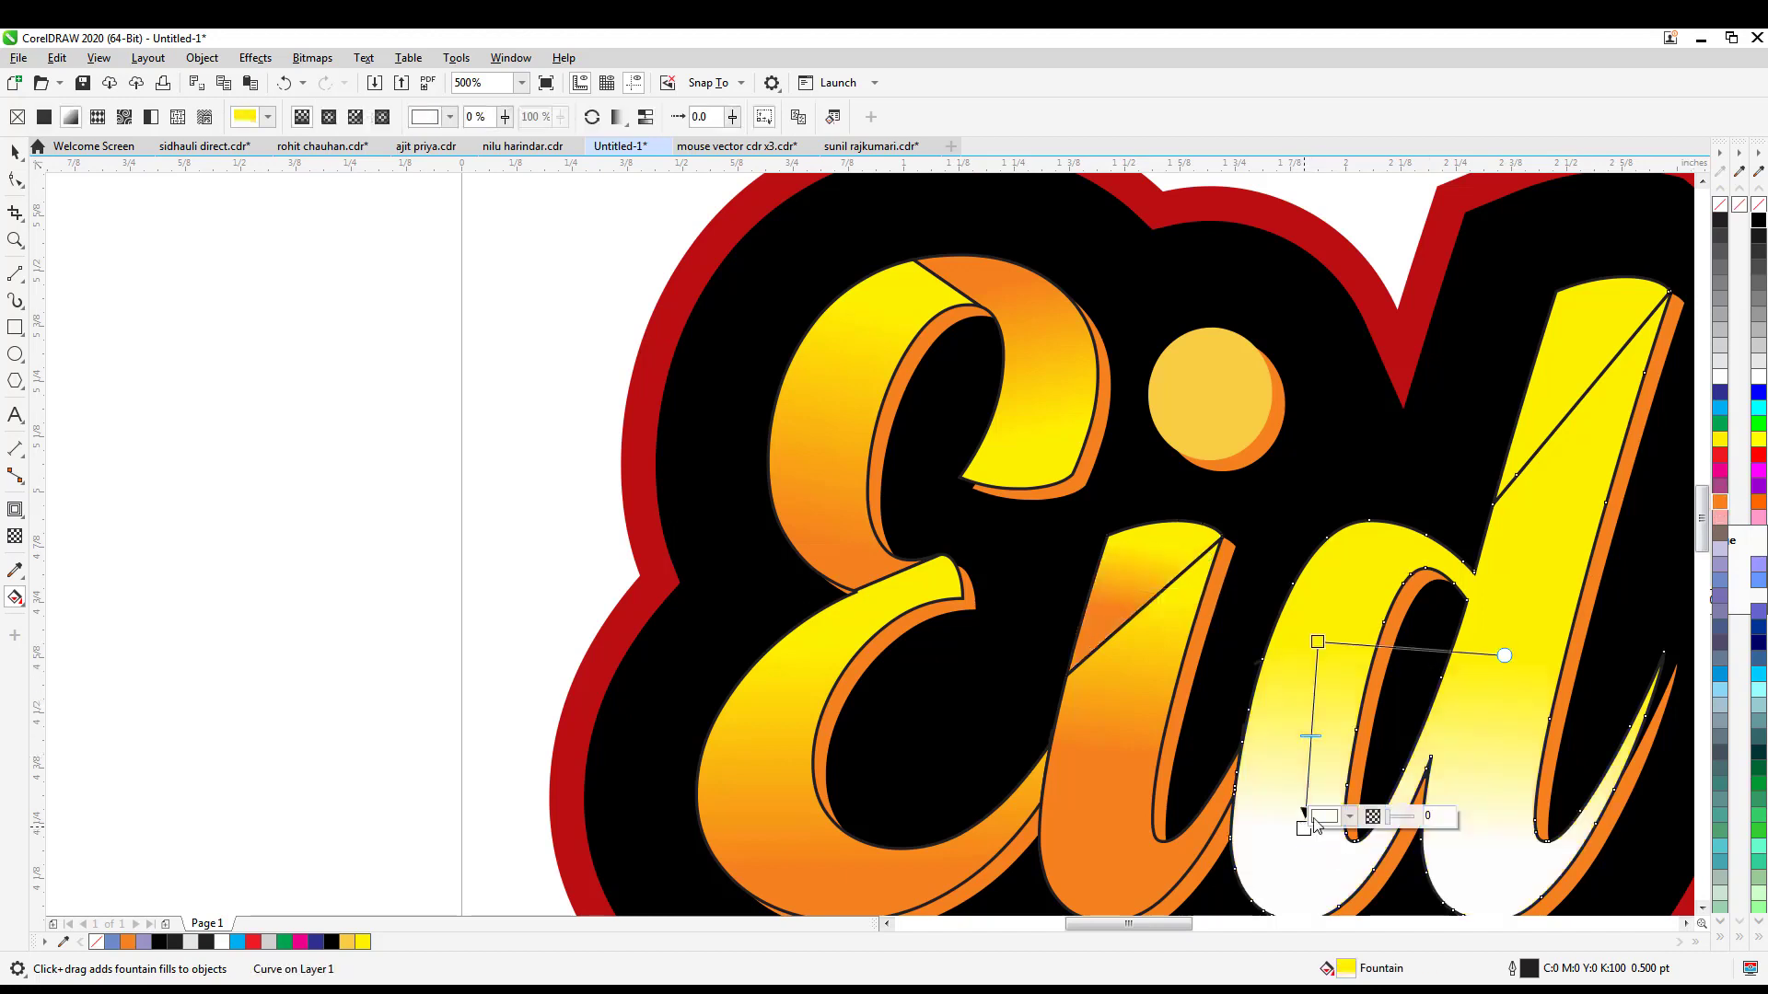
left_click(1720, 503)
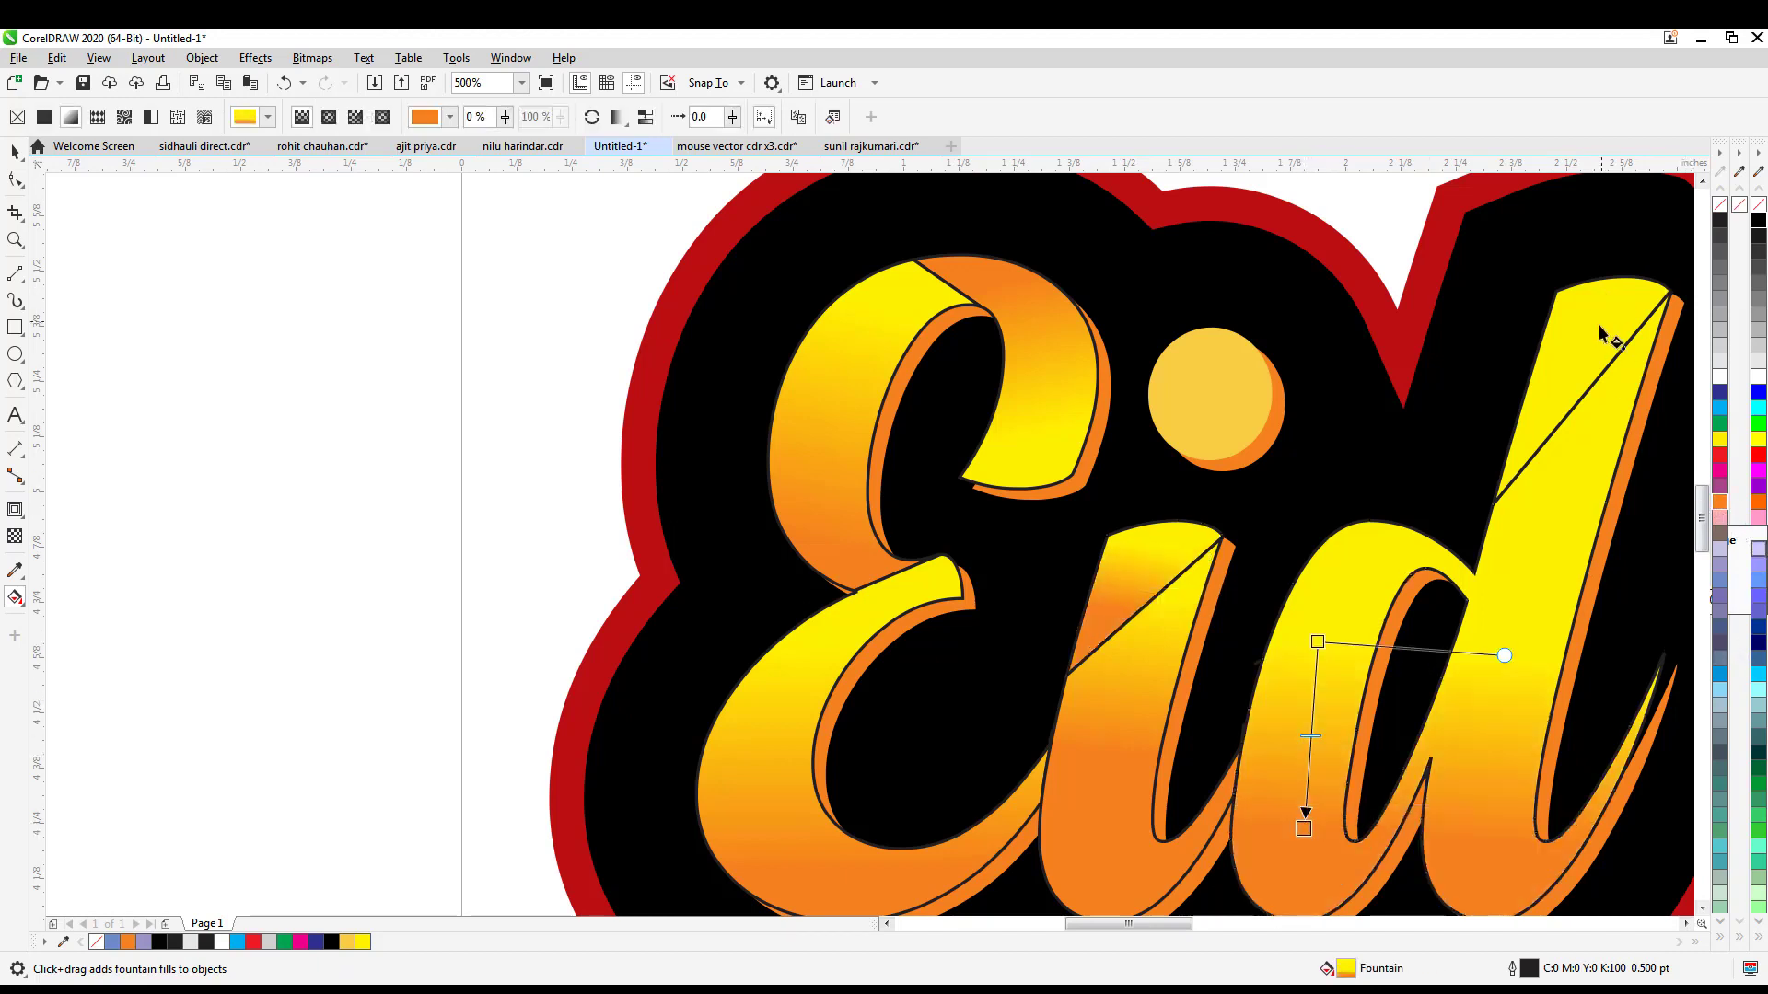
left_click_drag(1590, 313, 1581, 391)
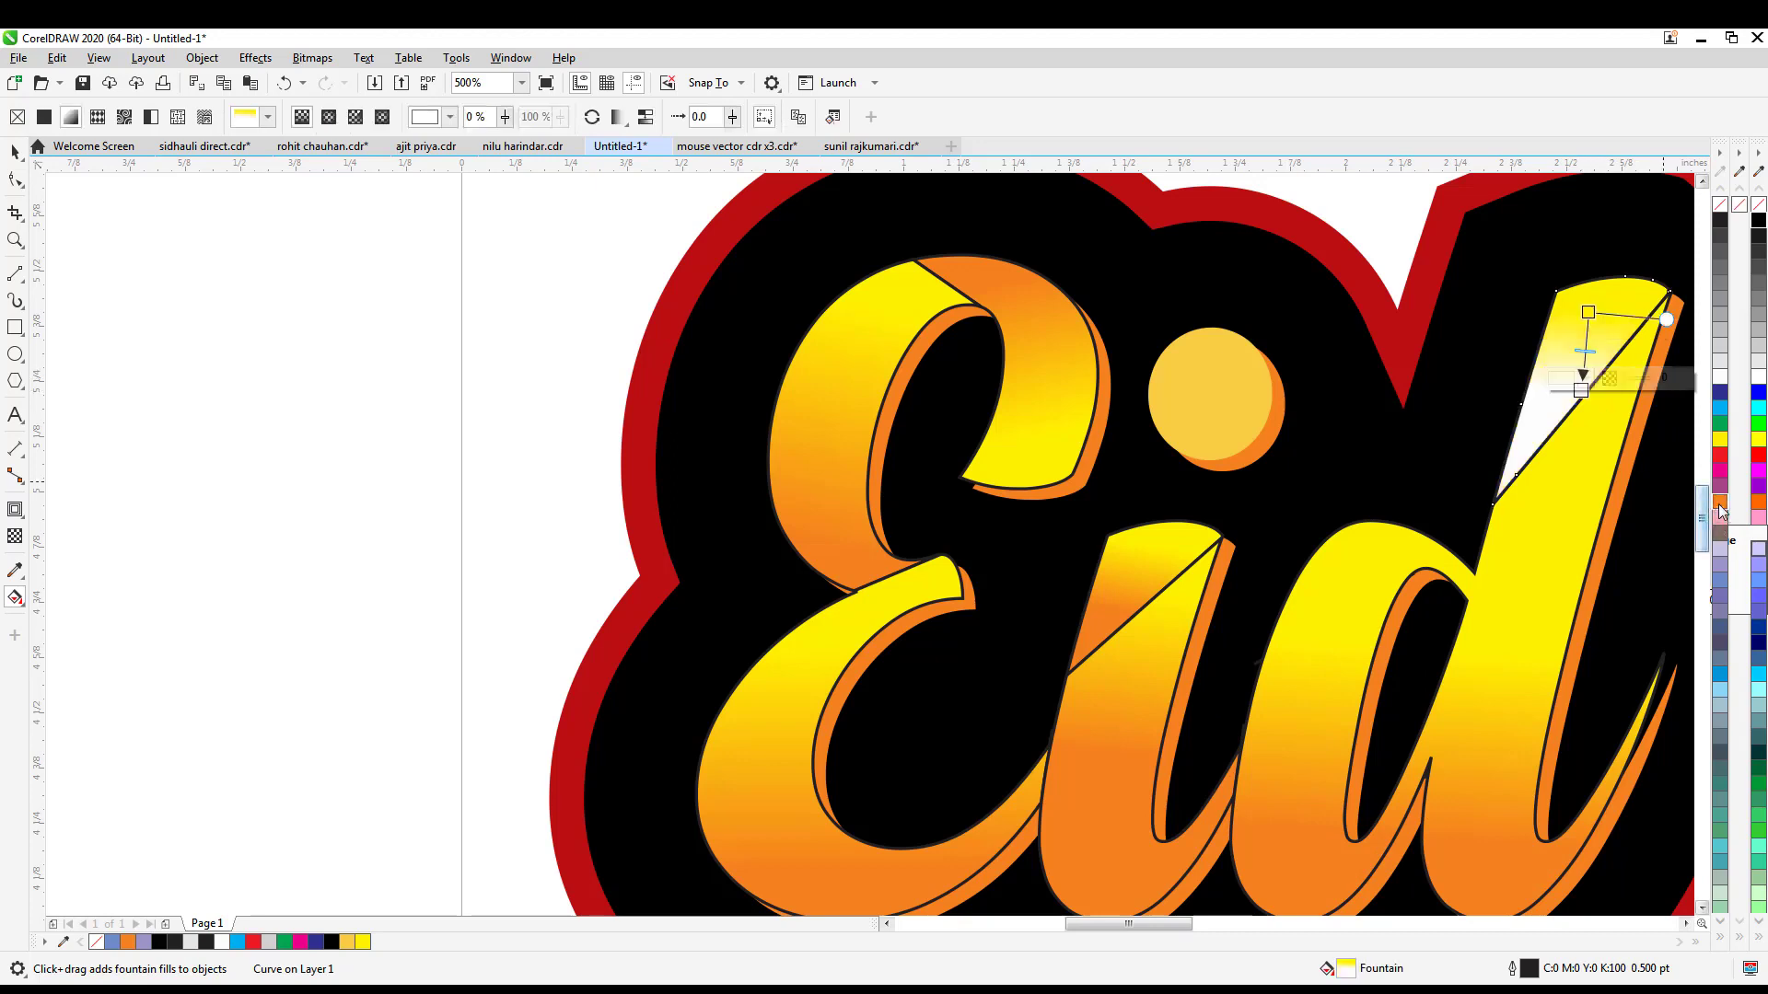
left_click(1720, 506)
- Remove the black outlines from all the gradient-filled sections of the d, i and E
left_click(14, 153)
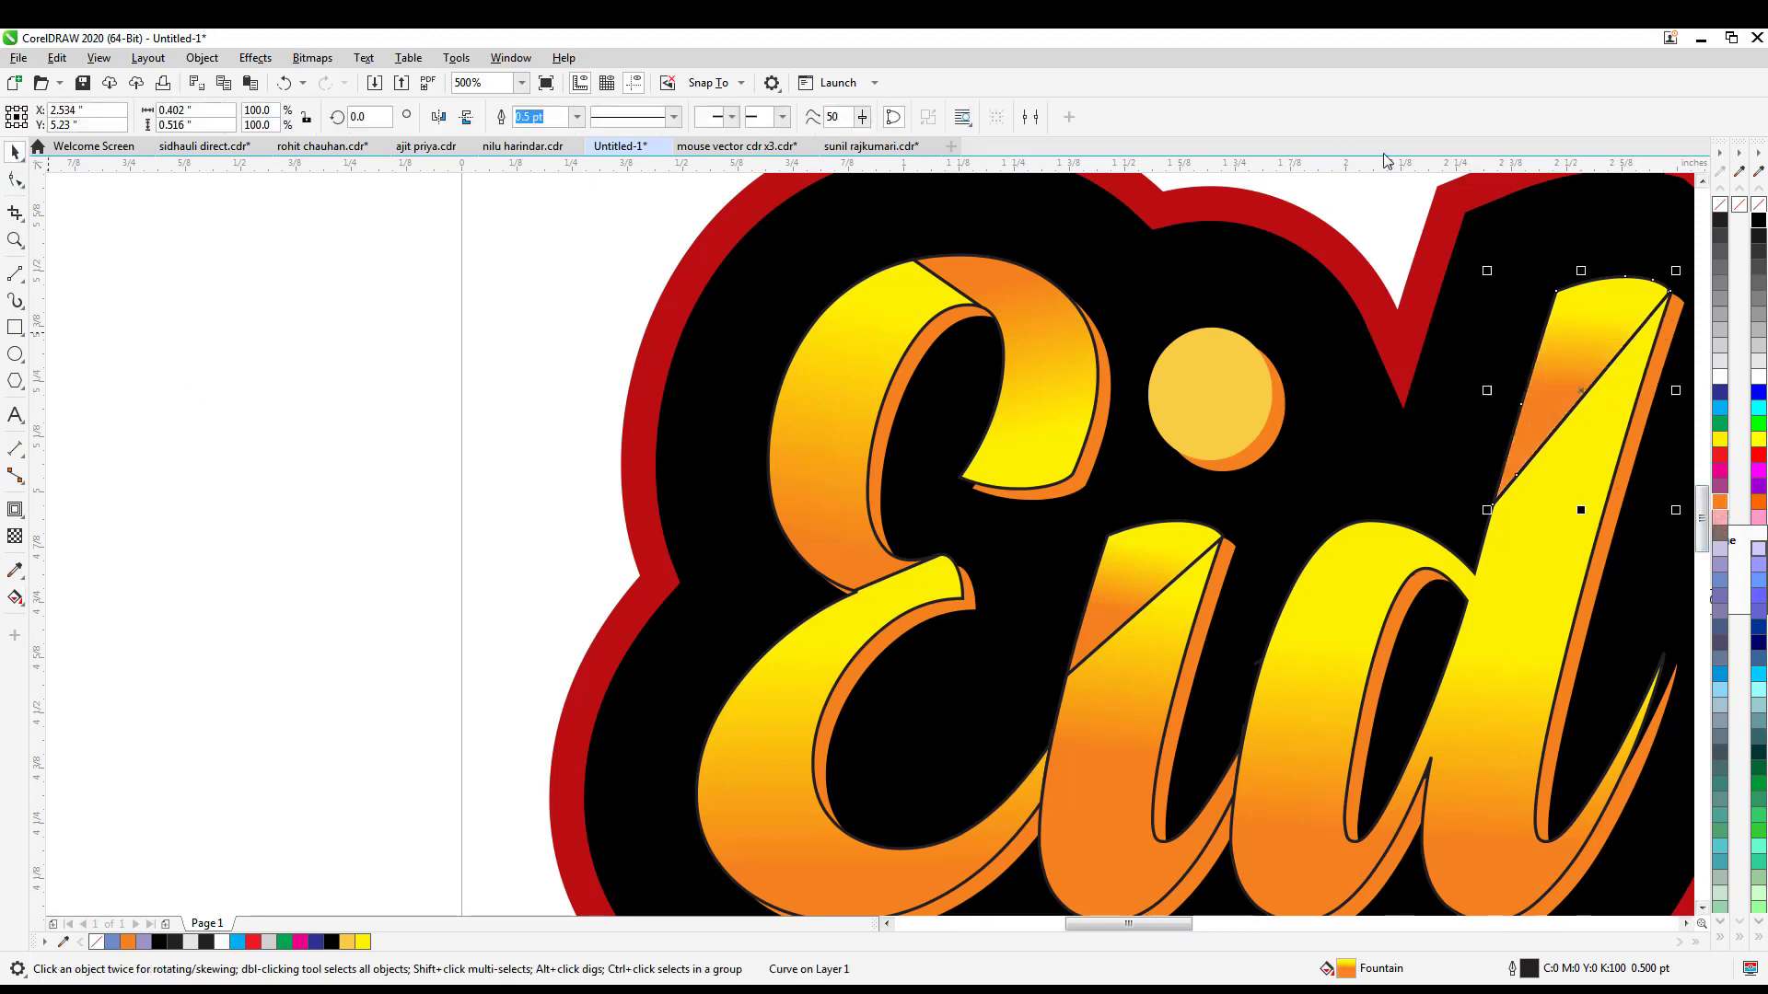
left_click(1552, 595)
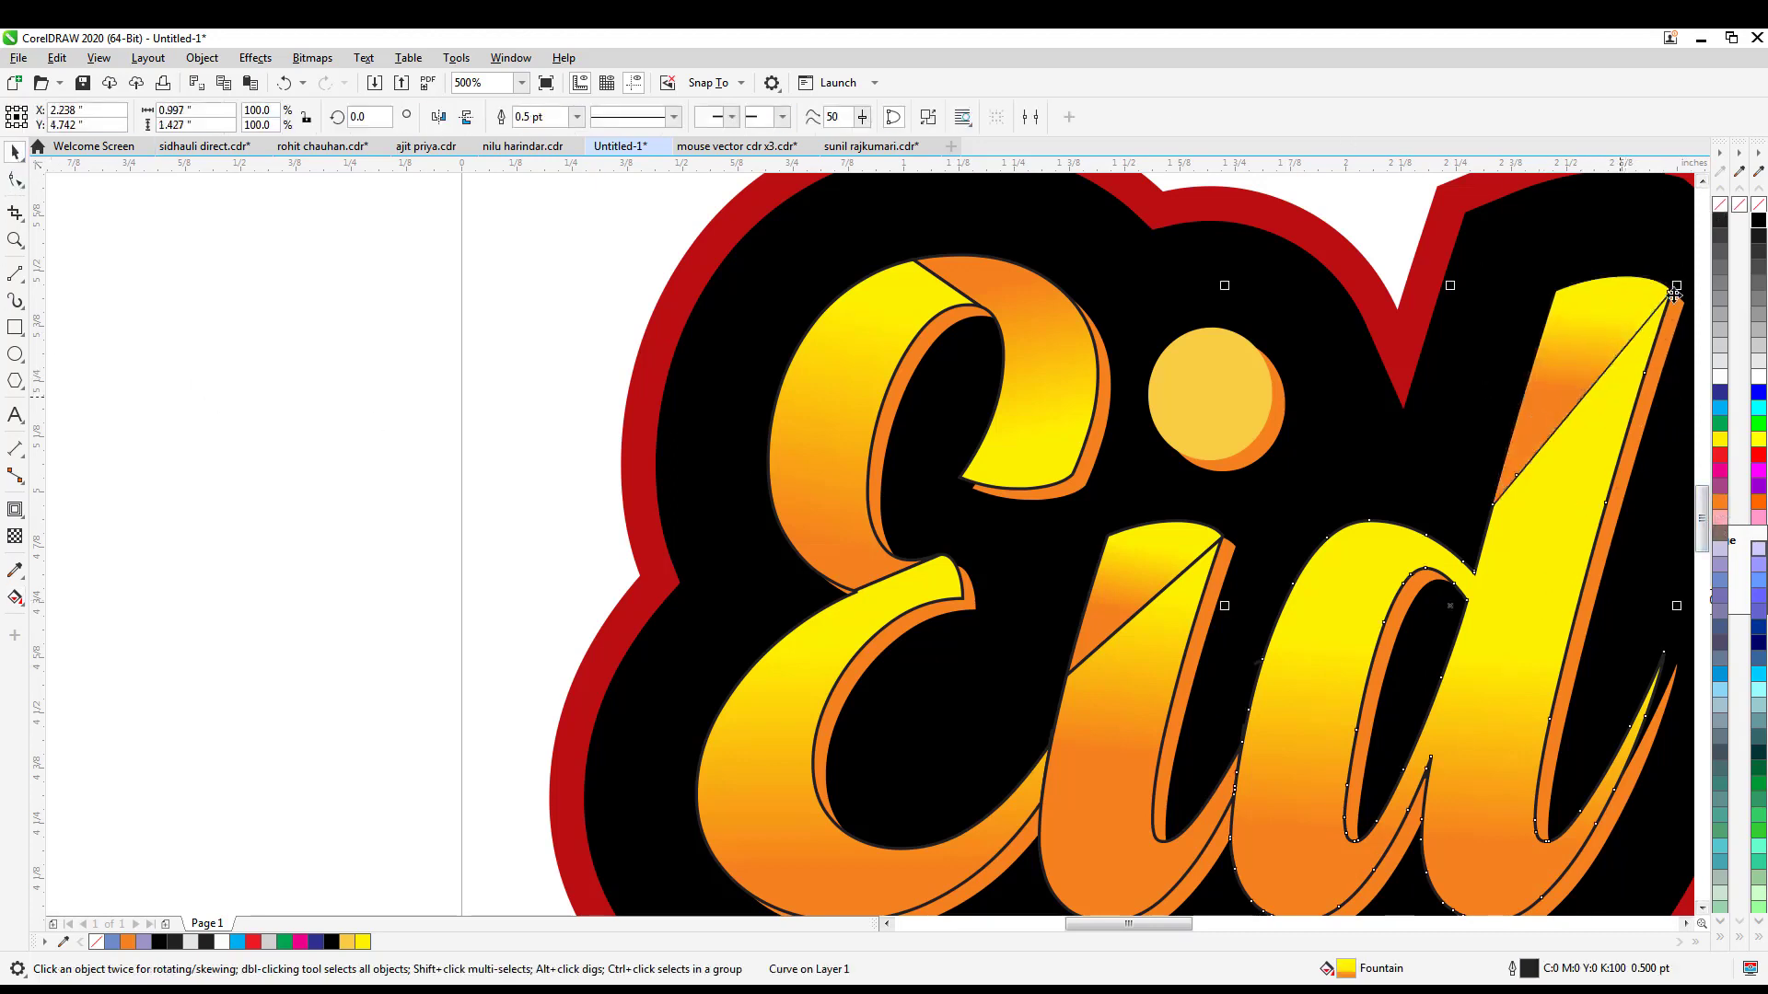
right_click(1718, 208)
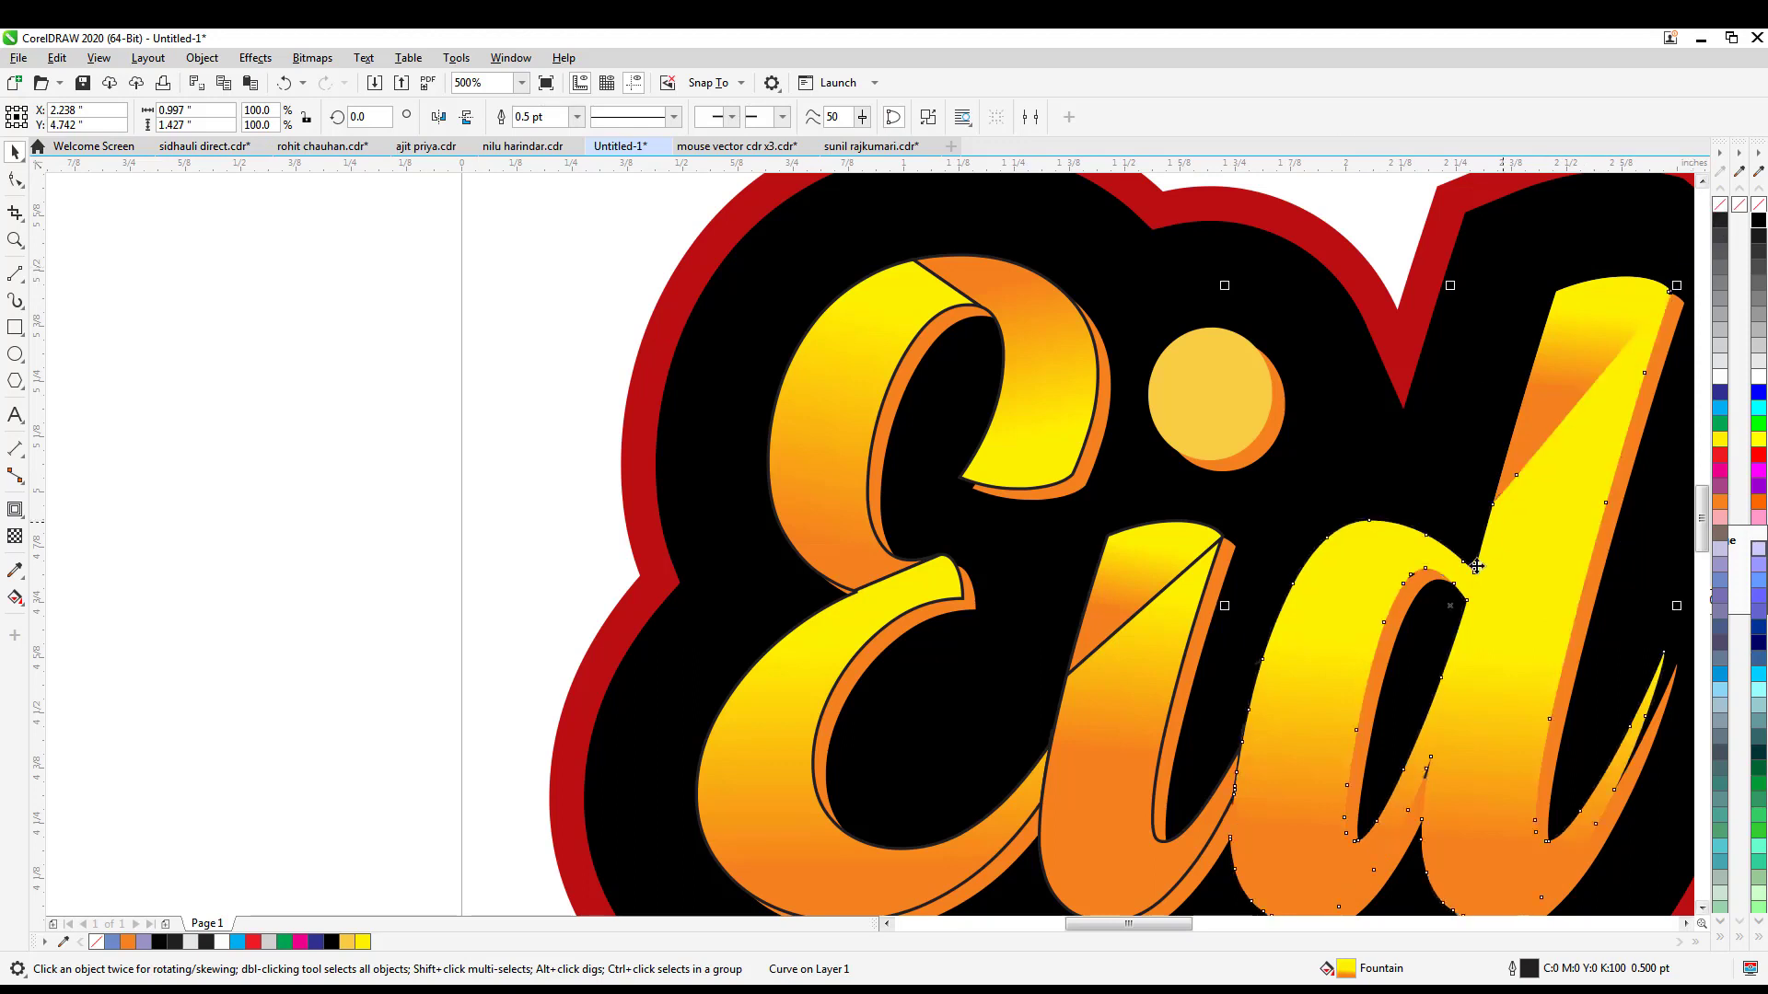
left_click(1151, 637)
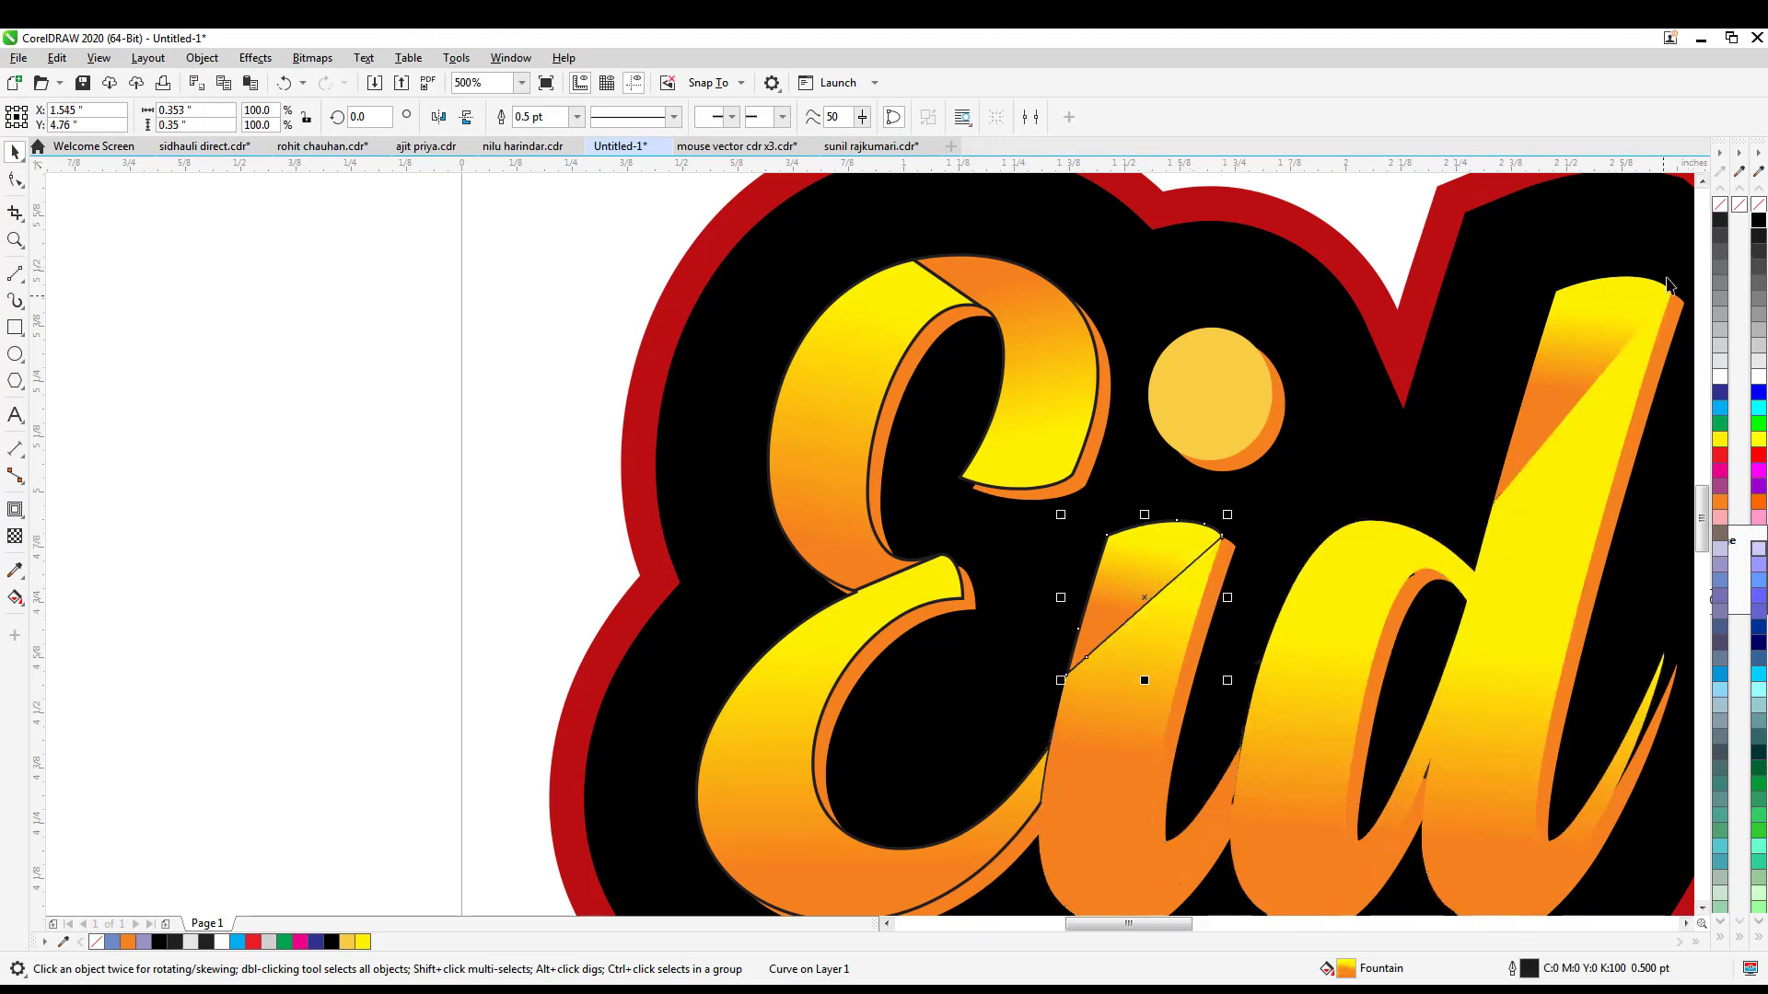
right_click(1718, 210)
left_click(782, 737)
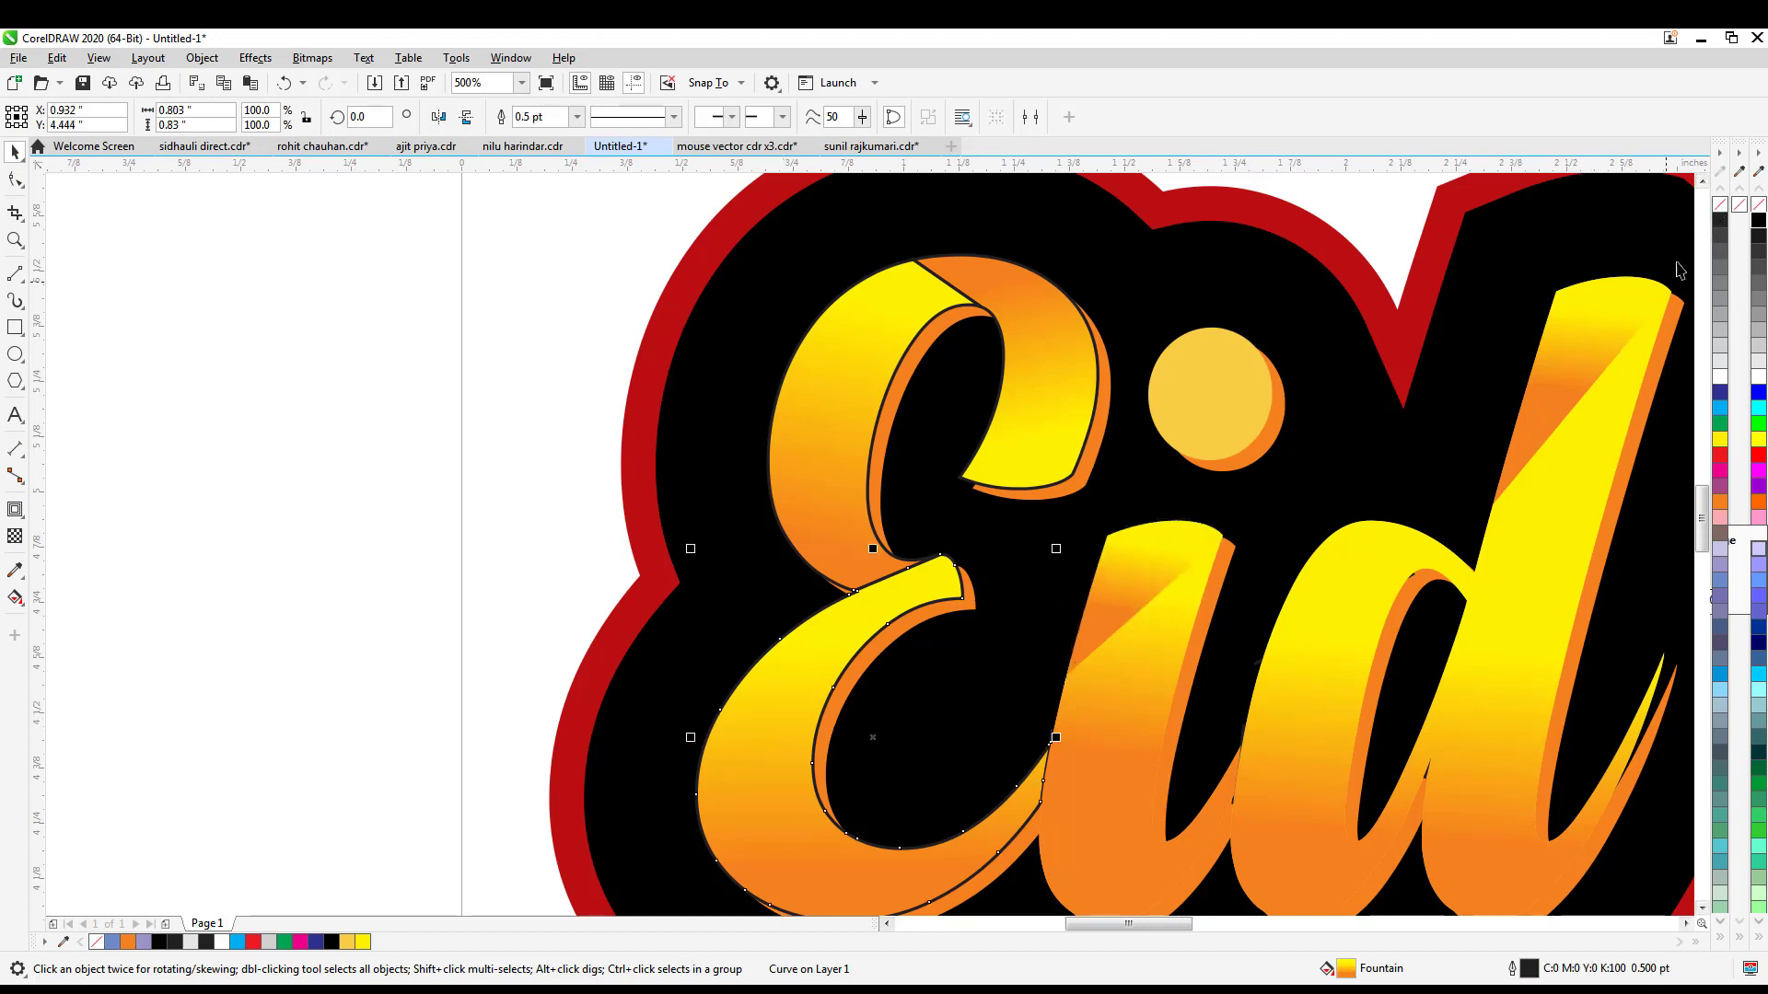
right_click(1718, 212)
left_click(838, 456)
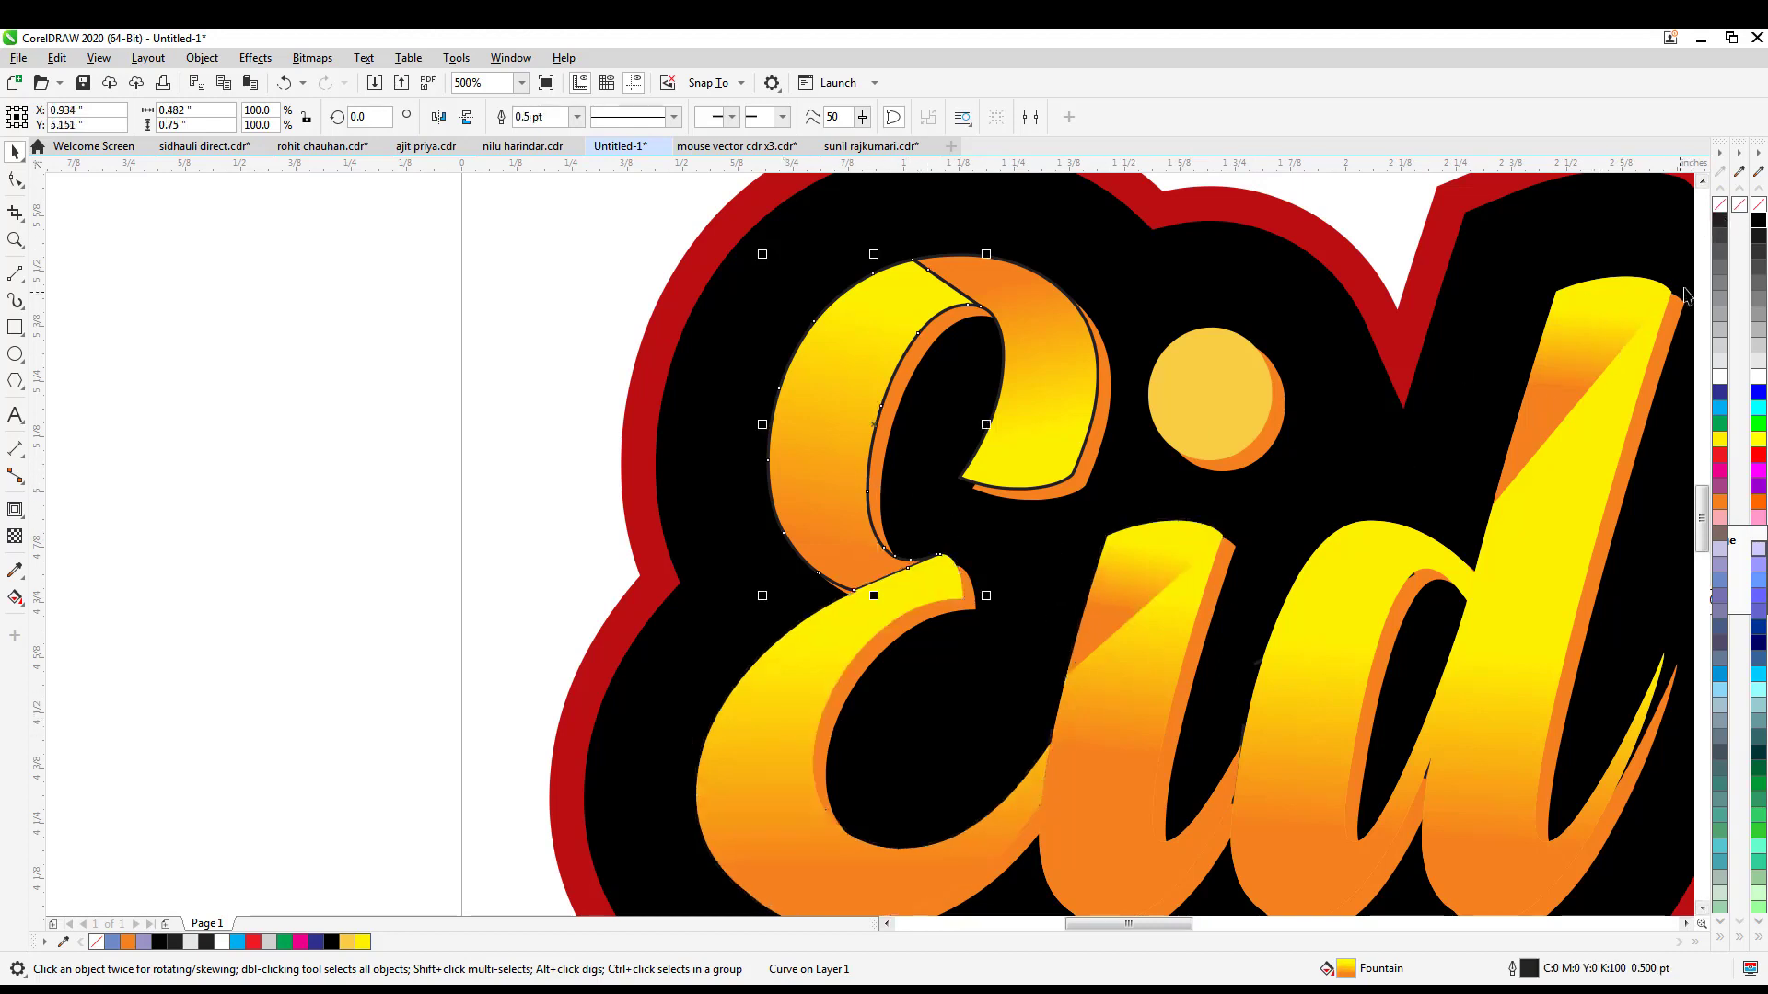
right_click(1720, 210)
left_click(1073, 368)
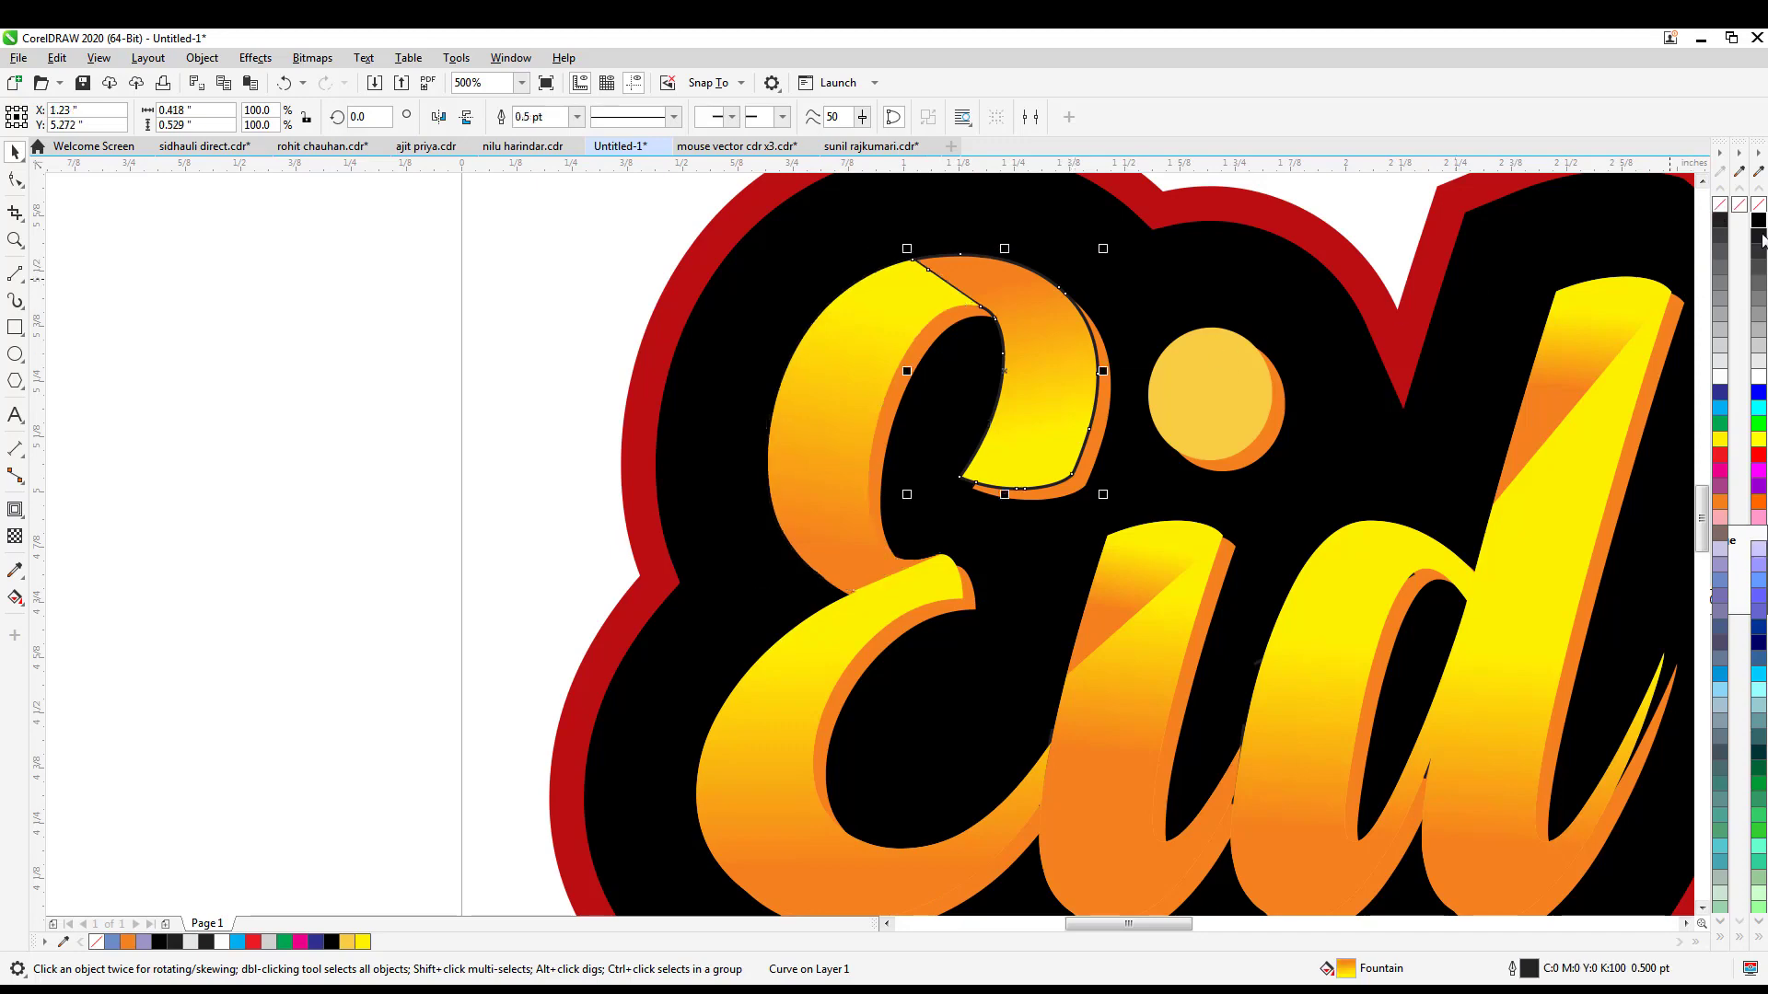
right_click(1720, 210)
left_click(413, 479)
- Draw straight dividing lines across the top and base of the M's first stem
scroll(949, 449, "down", 3)
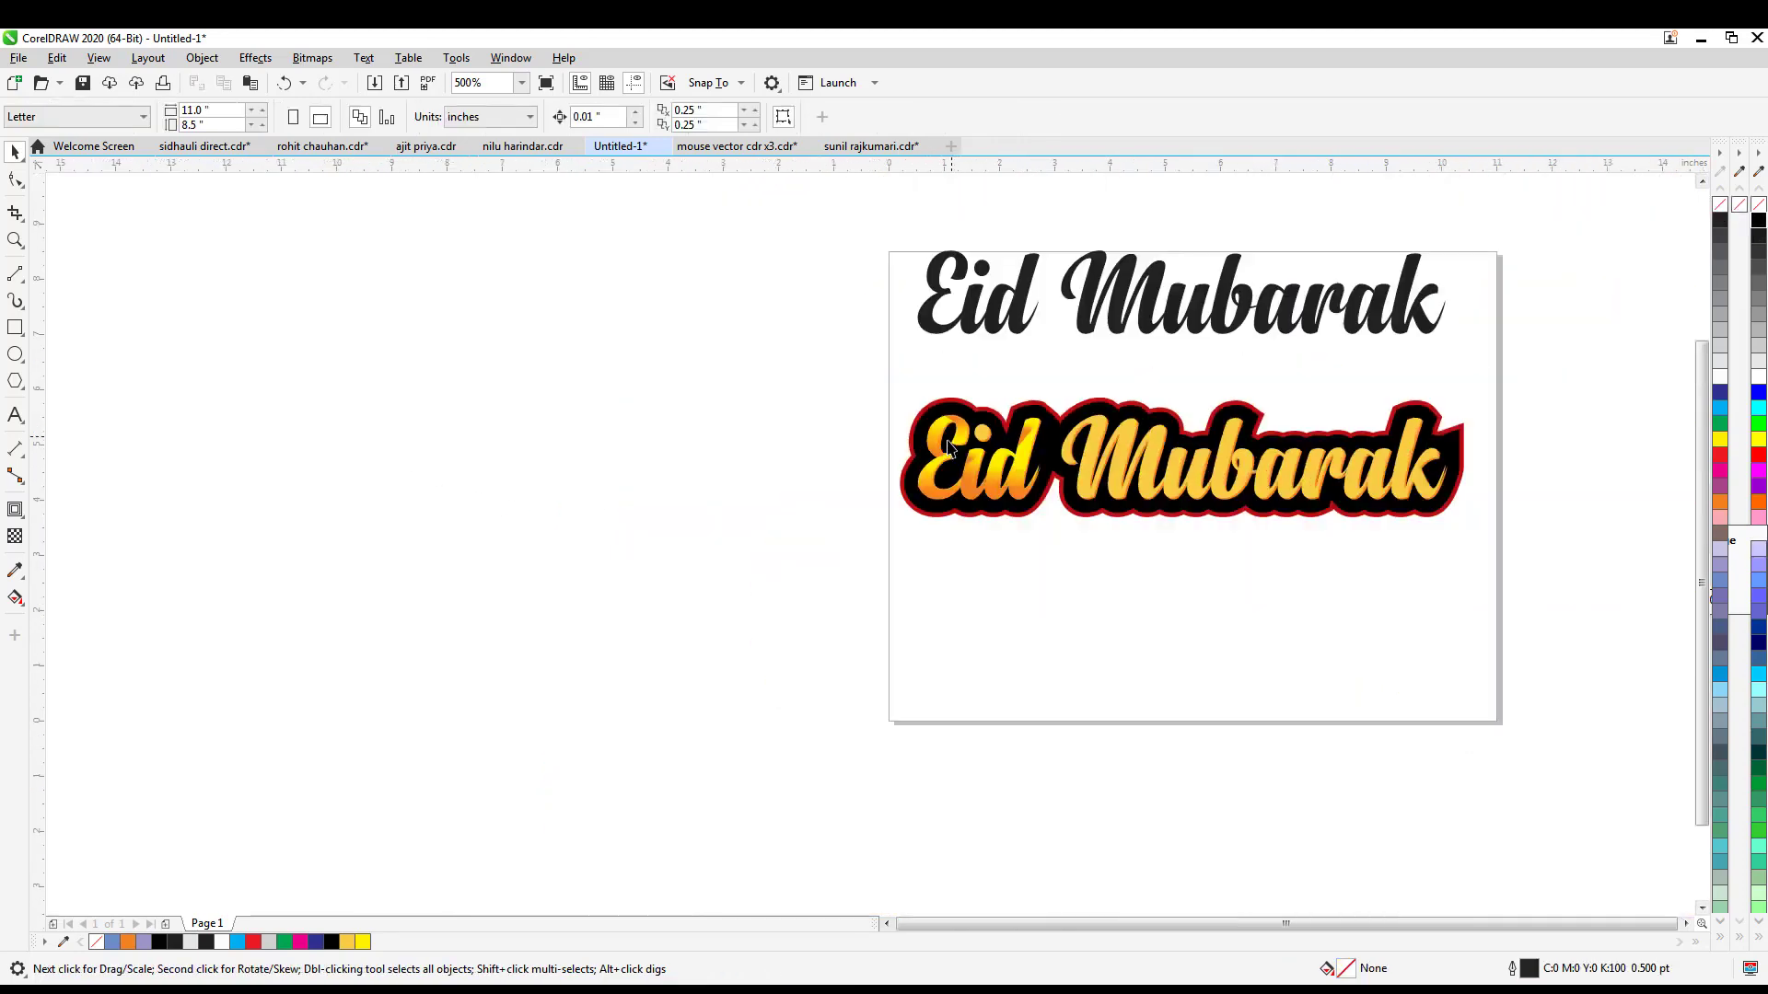
scroll(1096, 534, "up", 4)
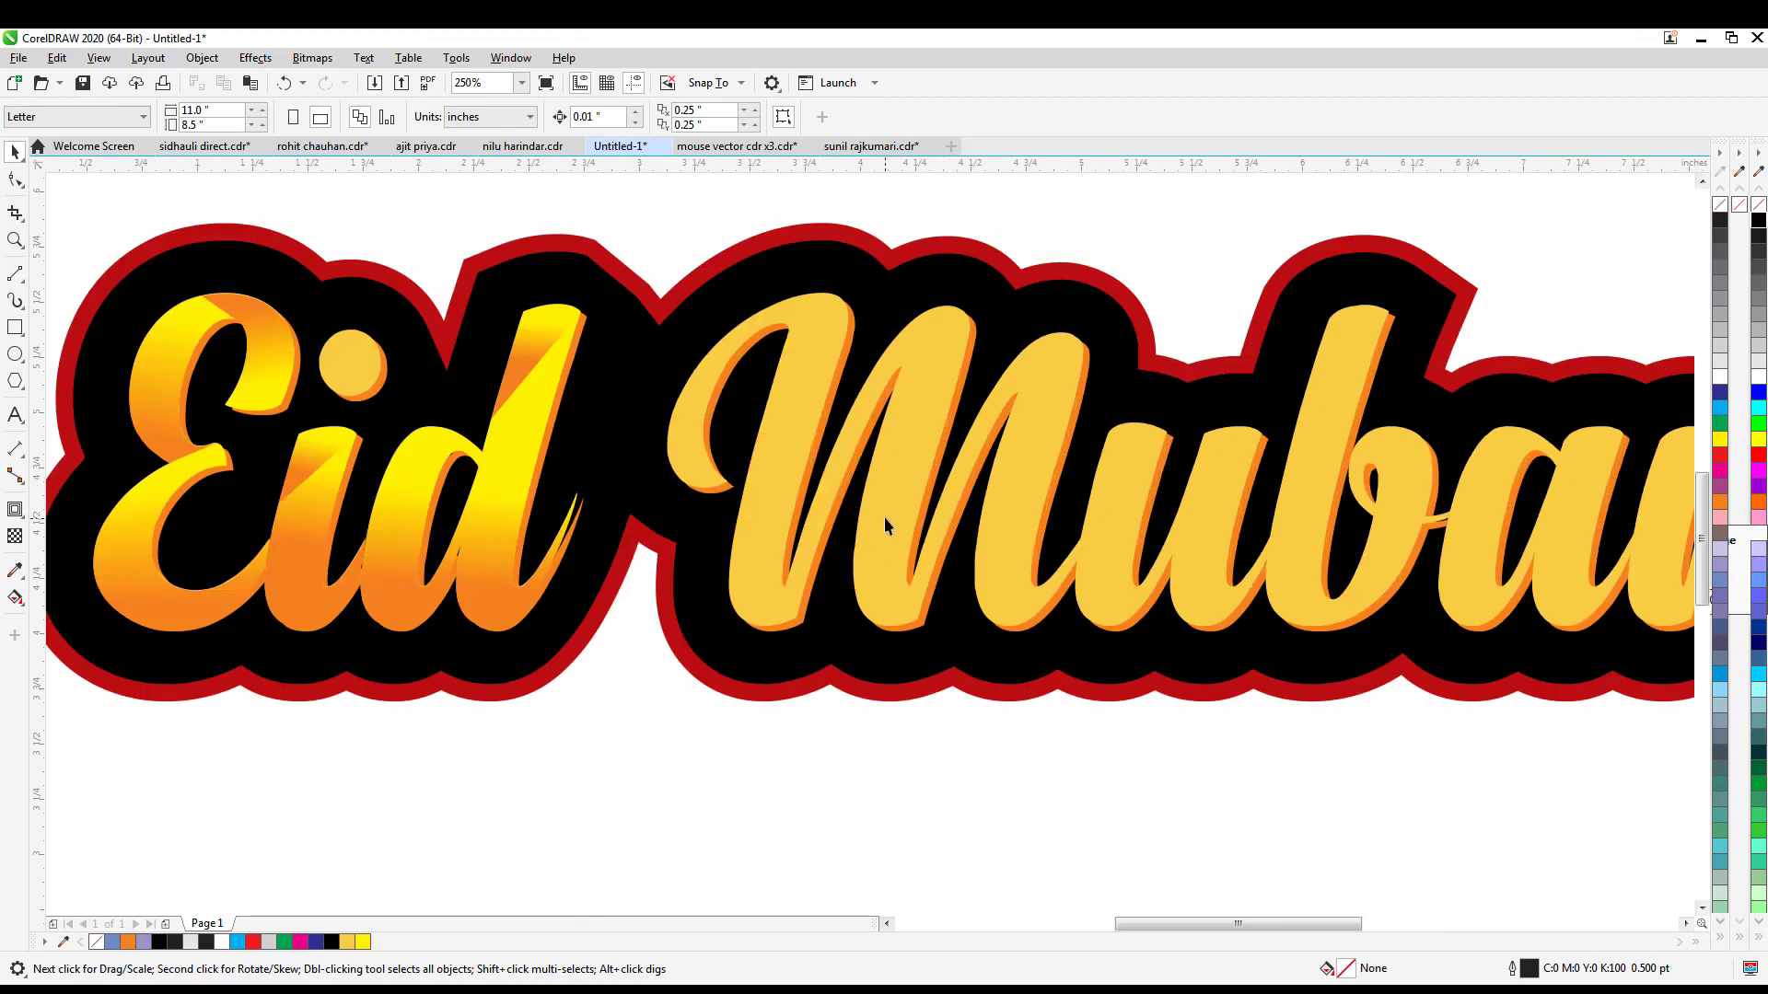
left_click(884, 516)
scroll(884, 517, "down", 2)
key("Escape")
scroll(848, 421, "up", 2)
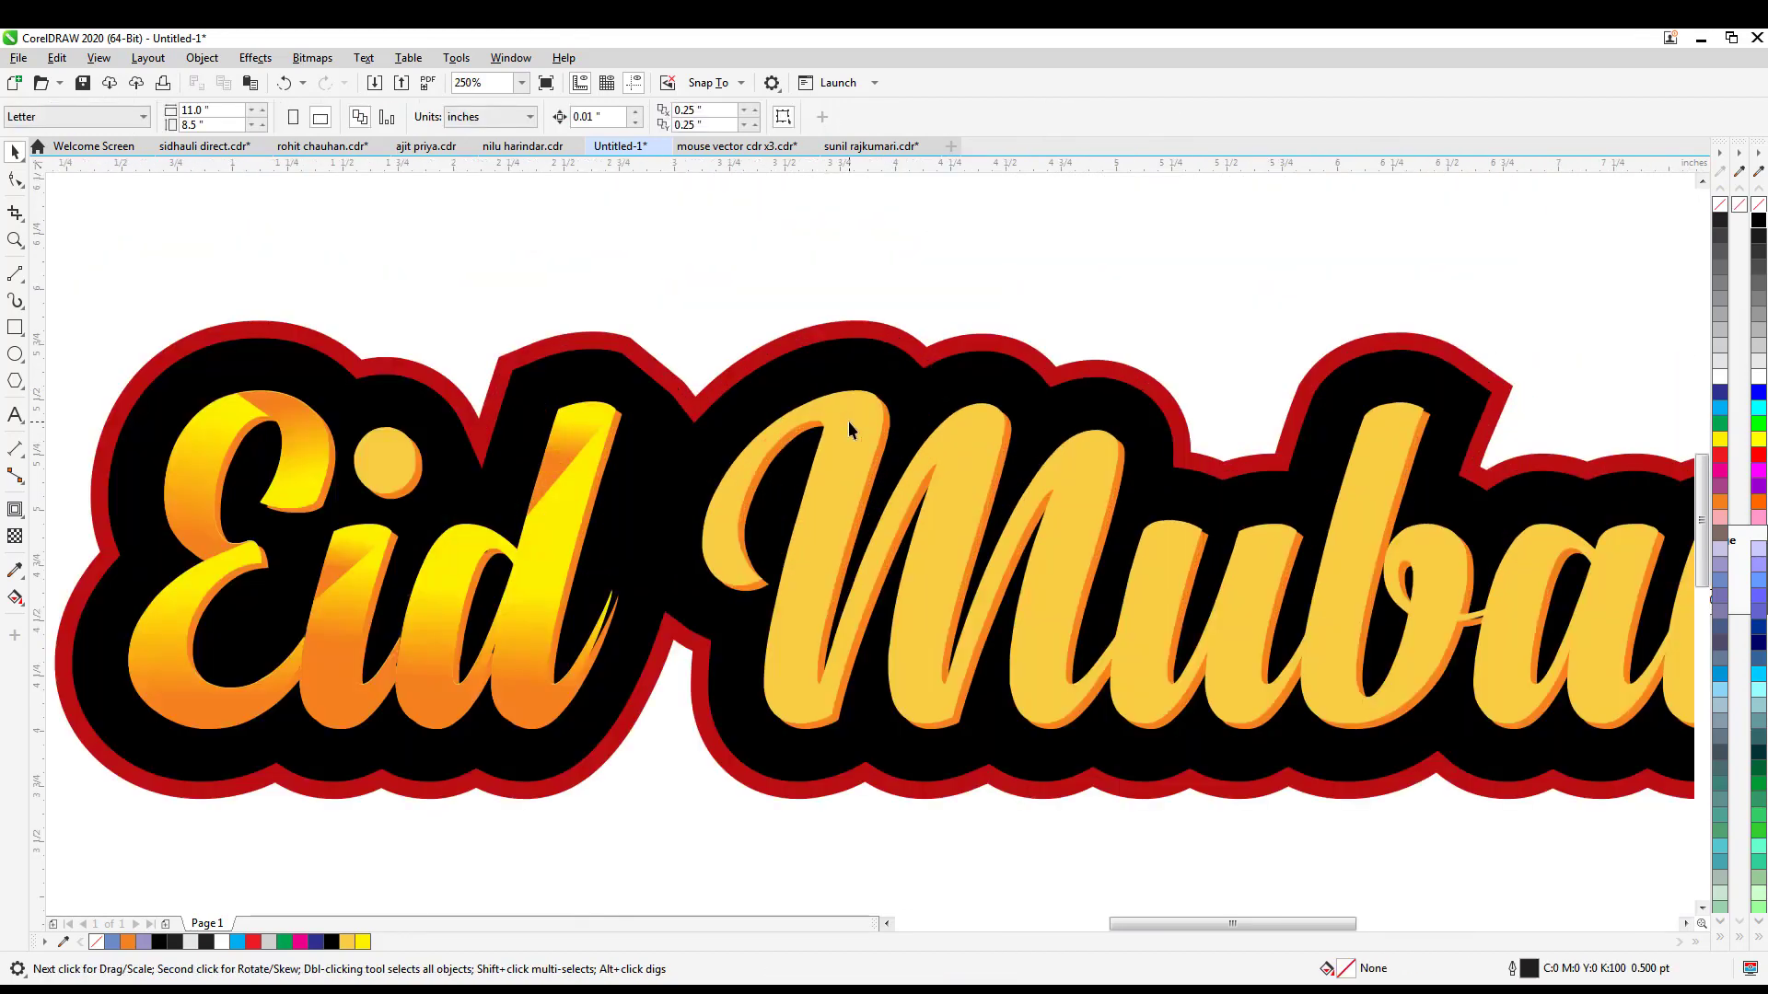
scroll(847, 422, "up", 1)
key("F5")
scroll(810, 394, "up", 1)
left_click_drag(701, 459, 1112, 449)
scroll(921, 446, "down", 2)
scroll(887, 746, "up", 2)
left_click_drag(859, 584, 820, 804)
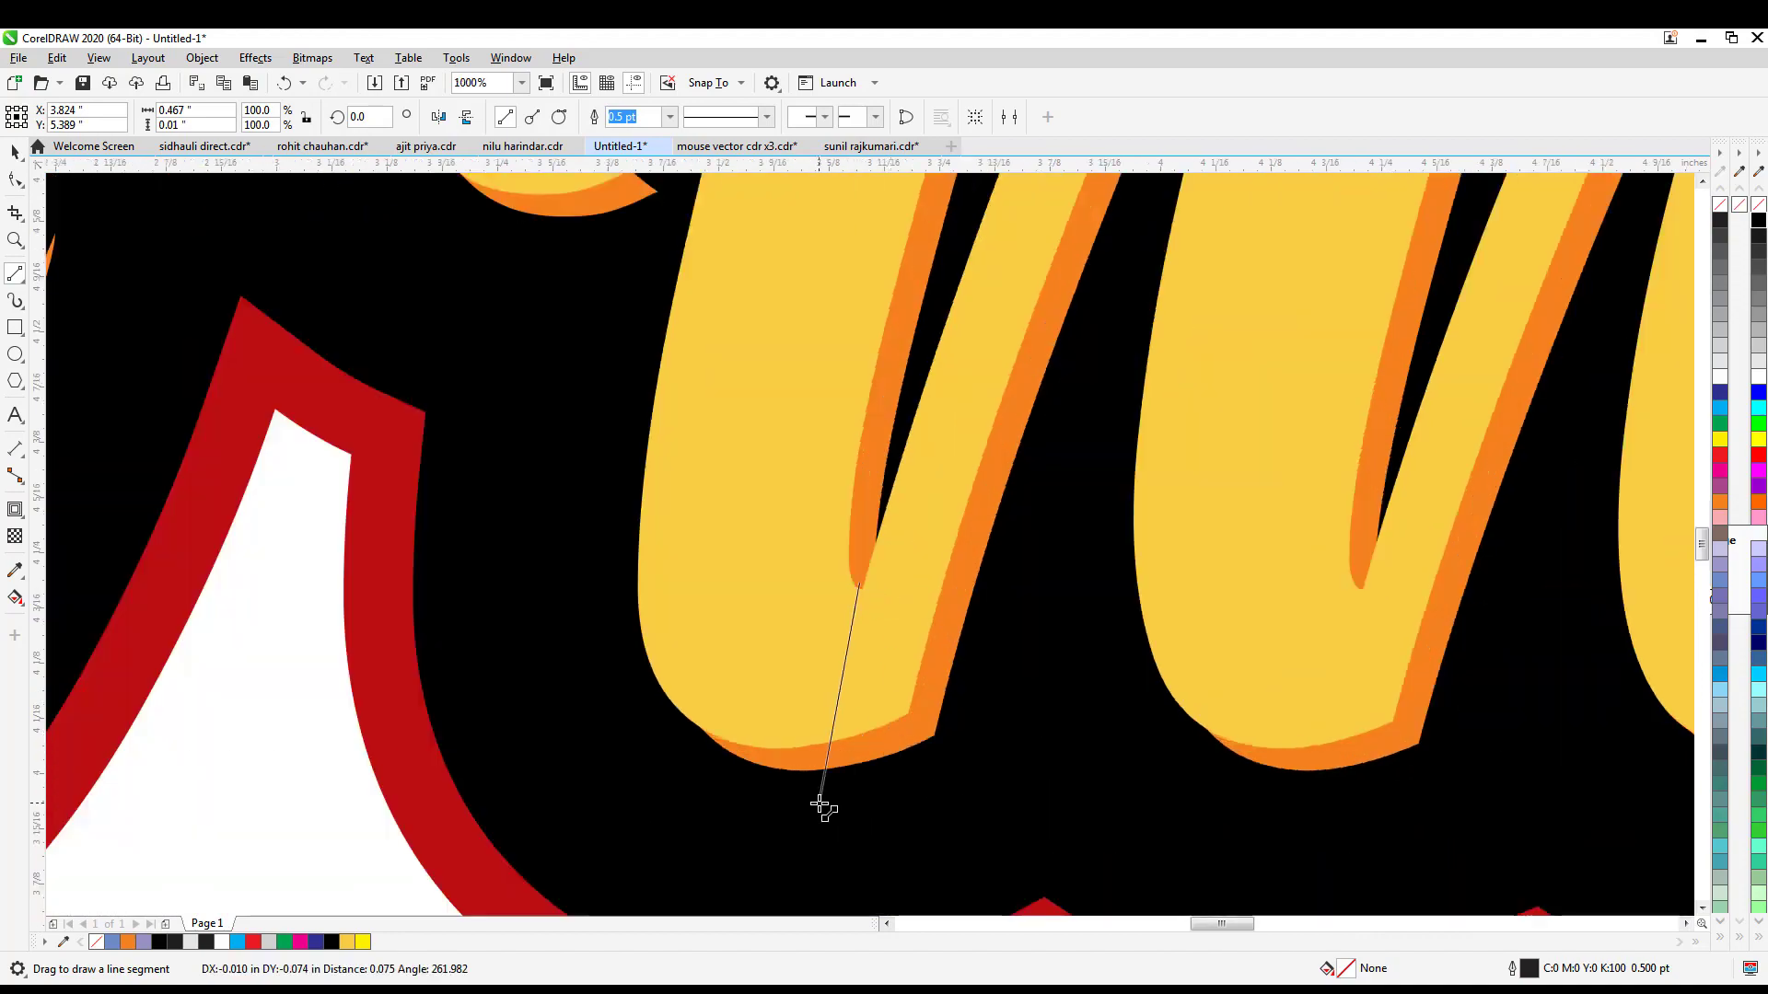
- Draw dividing lines across the top and base of the M's second stem and the top of its third stem
scroll(819, 803, "down", 2)
scroll(958, 520, "up", 2)
left_click_drag(908, 574, 1227, 348)
scroll(1094, 440, "down", 2)
scroll(1069, 746, "up", 1)
left_click_drag(1043, 634, 1016, 790)
scroll(1233, 348, "down", 1)
left_click_drag(1242, 304, 1331, 240)
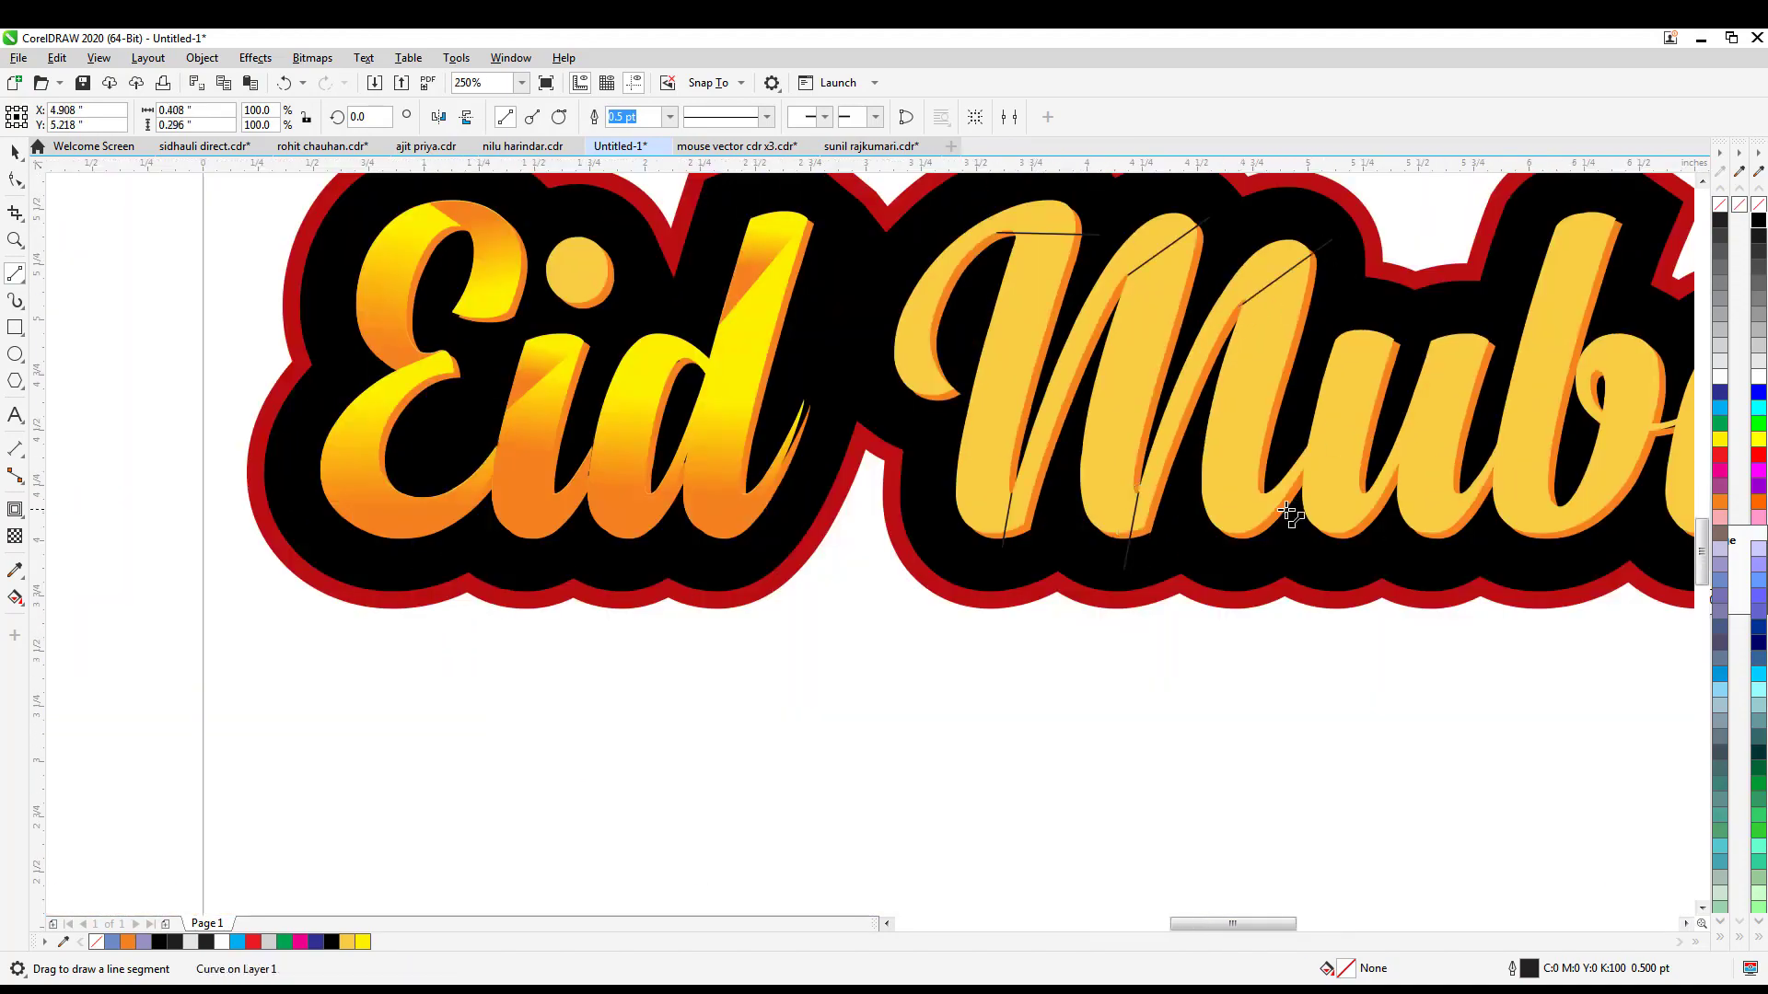
- Draw diagonal dividing lines across both strokes of the u
scroll(1286, 507, "up", 1)
left_click_drag(1324, 390, 1314, 505)
scroll(1434, 418, "down", 1)
left_click_drag(1392, 360, 1485, 283)
scroll(1686, 362, "up", 1)
left_click_drag(1251, 486, 1460, 202)
scroll(1184, 411, "down", 1)
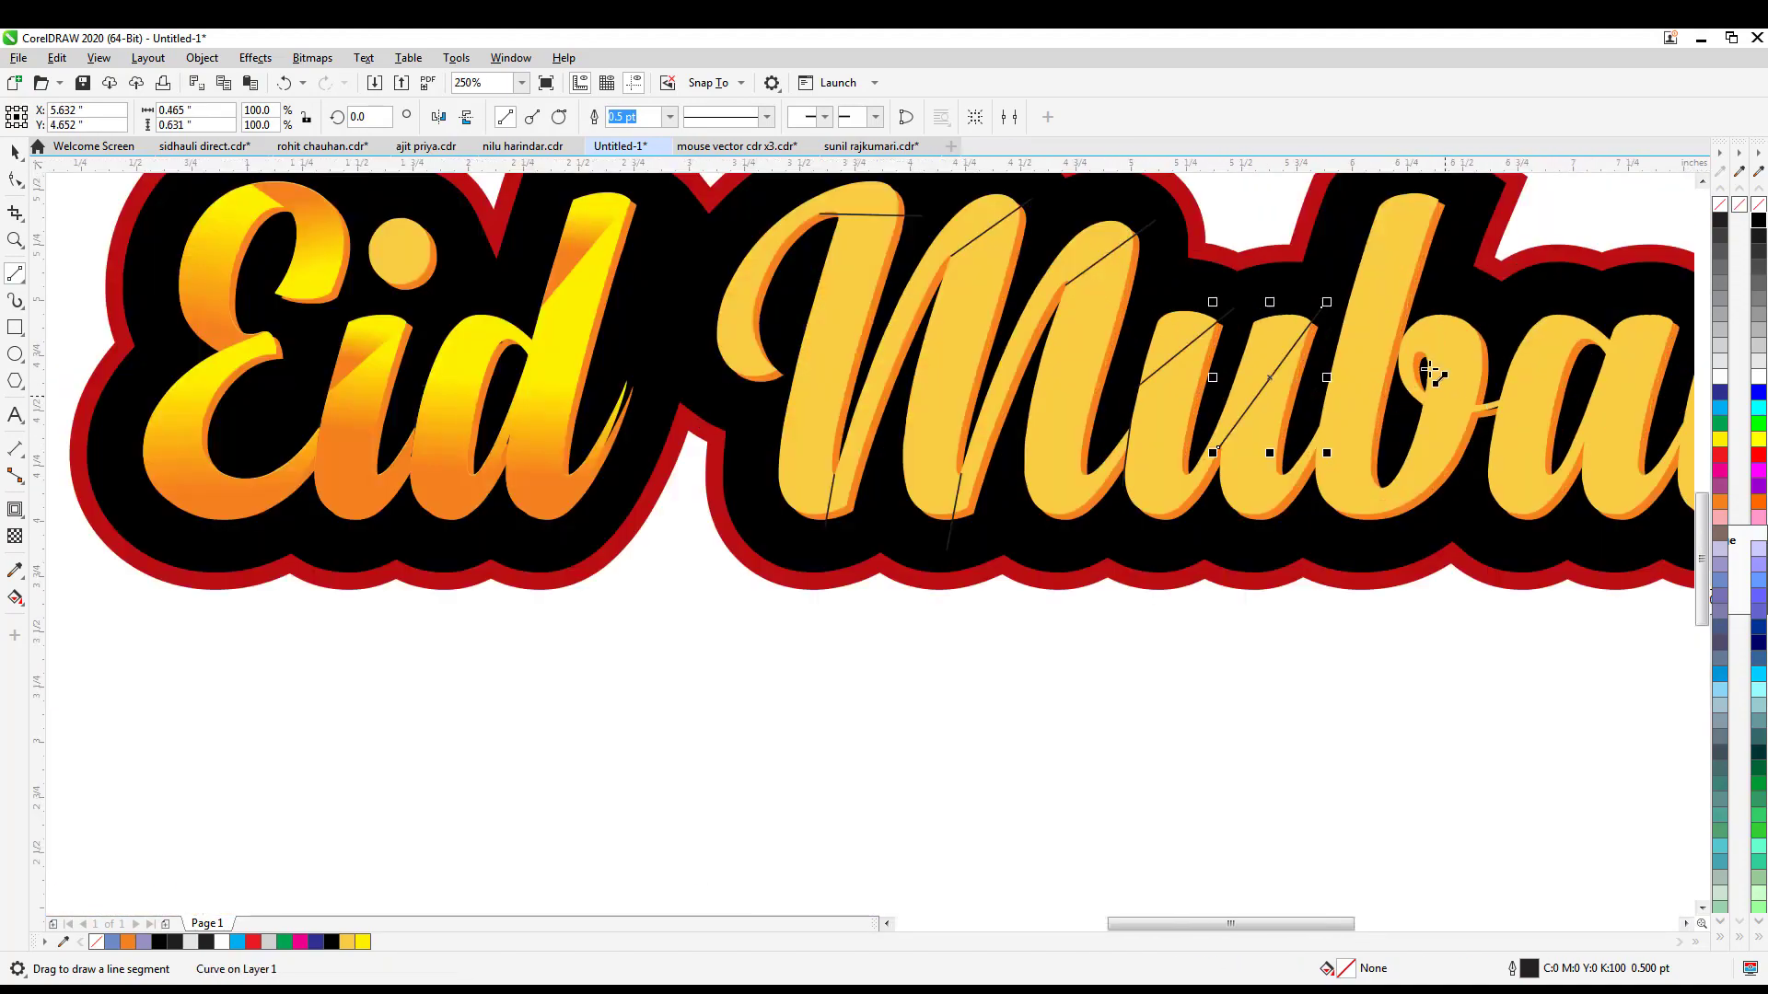
- Draw dividing lines across the b's stem and bowl and across both strokes of the first a
scroll(1446, 249, "up", 1)
scroll(1330, 286, "down", 1)
mouse_move(1287, 332)
left_mouse_down()
mouse_move(1391, 203)
mouse_move(1398, 273)
mouse_move(915, 390)
left_mouse_up()
scroll(1456, 373, "up", 1)
scroll(1381, 368, "down", 1)
scroll(1643, 333, "up", 1)
scroll(1422, 409, "up", 1)
mouse_move(1262, 724)
left_mouse_down()
mouse_move(1402, 462)
mouse_move(1648, 206)
left_mouse_up()
scroll(834, 581, "down", 2)
scroll(1033, 633, "up", 1)
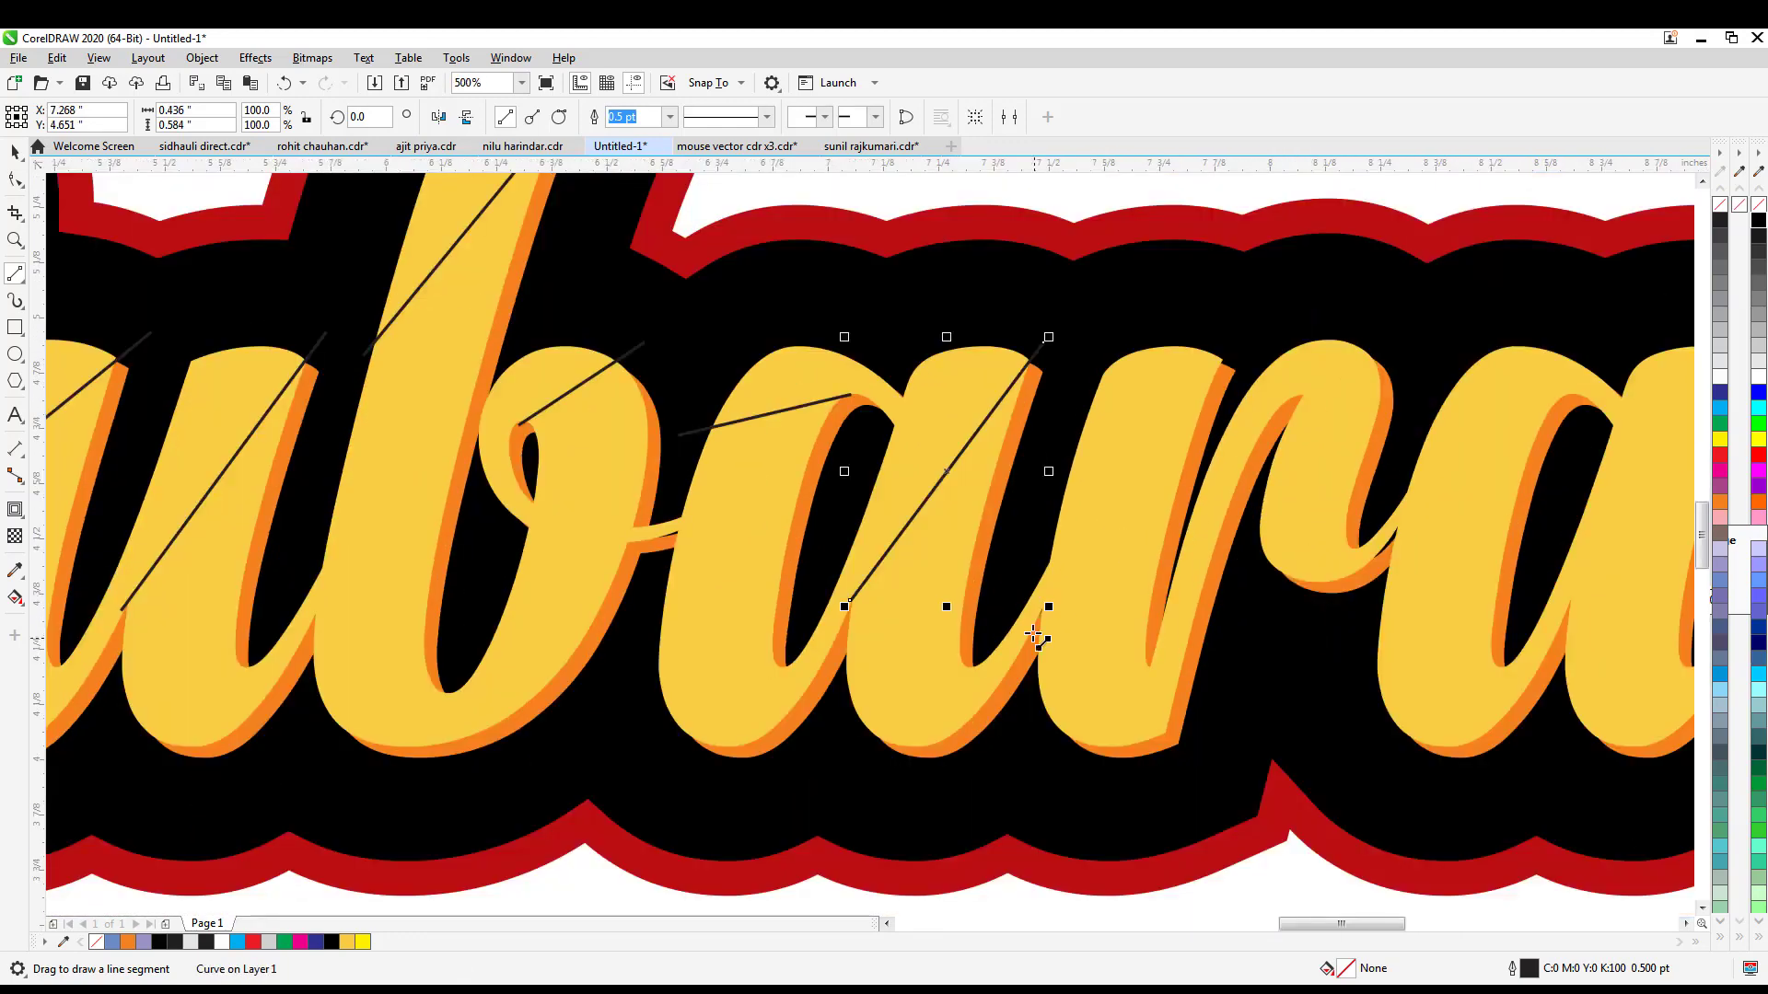
- Draw dividing lines across the r, the second a and the k
left_click_drag(1035, 634, 1252, 322)
left_click_drag(1293, 405, 1401, 324)
mouse_move(1396, 527)
left_mouse_down()
mouse_move(1604, 350)
mouse_move(1413, 620)
mouse_move(1374, 584)
left_mouse_up()
scroll(1410, 479, "down", 1)
scroll(1590, 506, "up", 1)
scroll(1289, 594, "down", 2)
scroll(1432, 577, "up", 1)
left_click_drag(1347, 367, 1229, 536)
key("space")
scroll(967, 548, "down", 3)
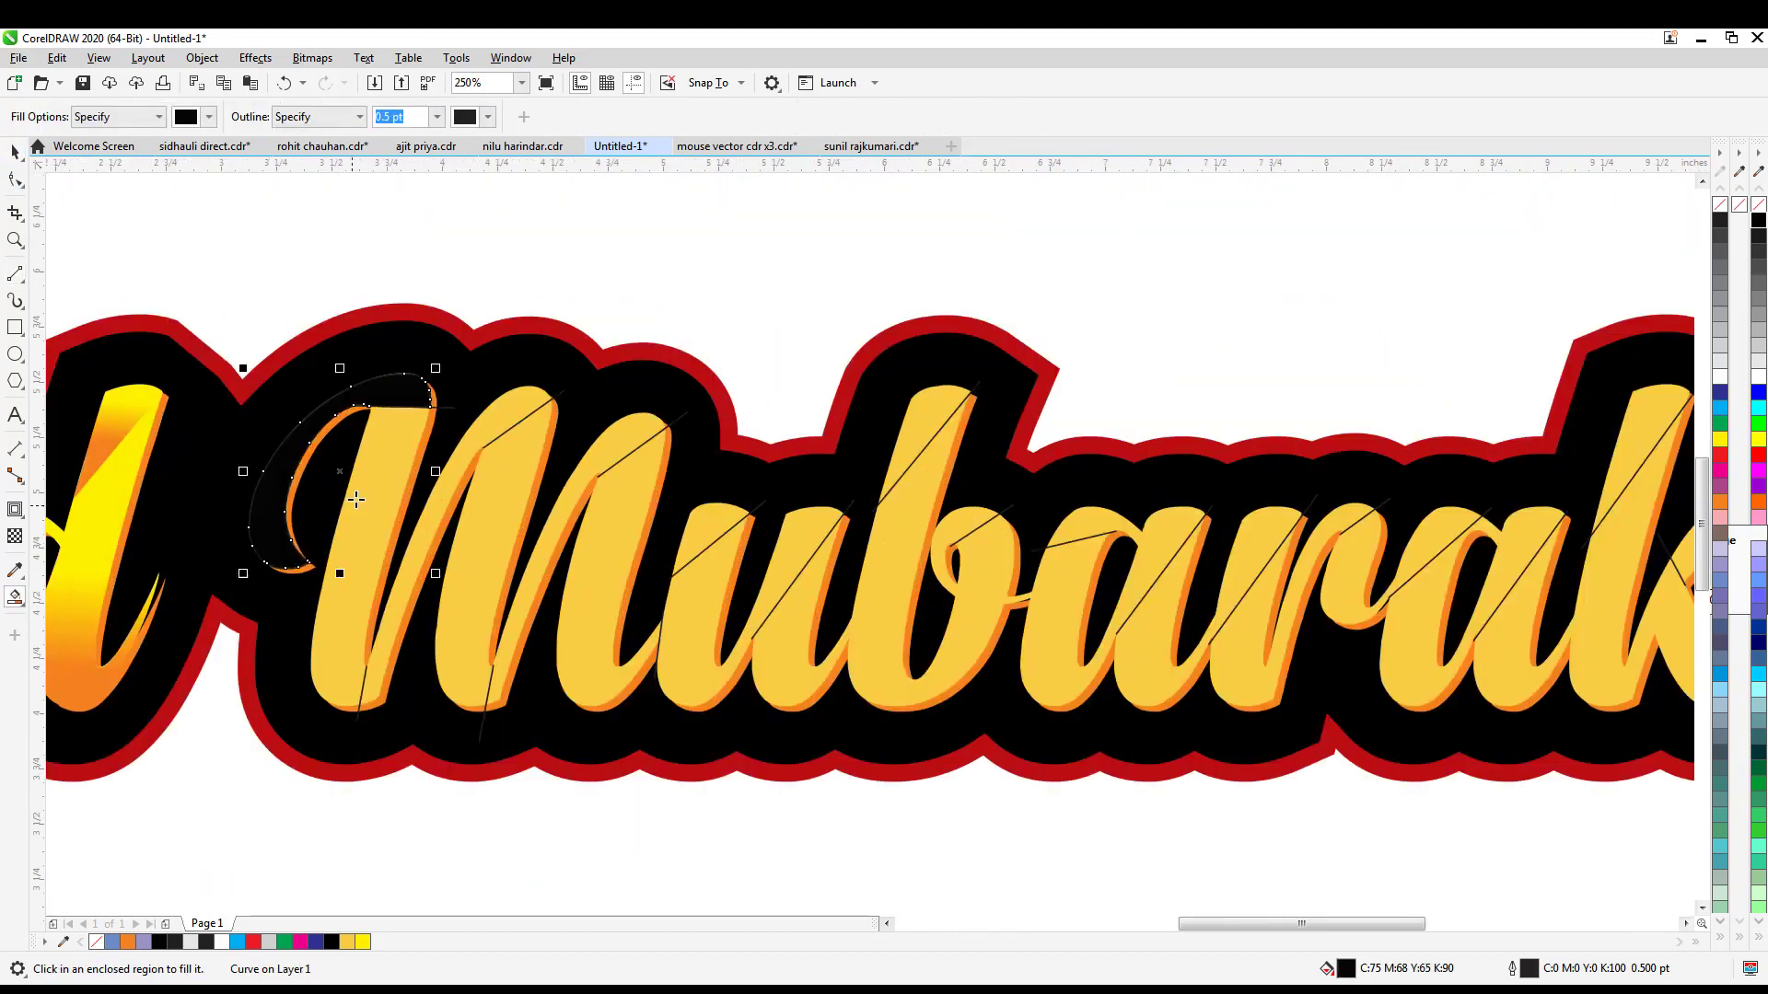
- Use Smart Fill to turn the divided regions of the M, u, b, first a and r into separate black shapes
left_click(356, 500)
left_click(444, 491)
left_click(551, 560)
left_click(622, 557)
left_click(709, 538)
left_click(910, 583)
left_click(914, 433)
left_click(1288, 608)
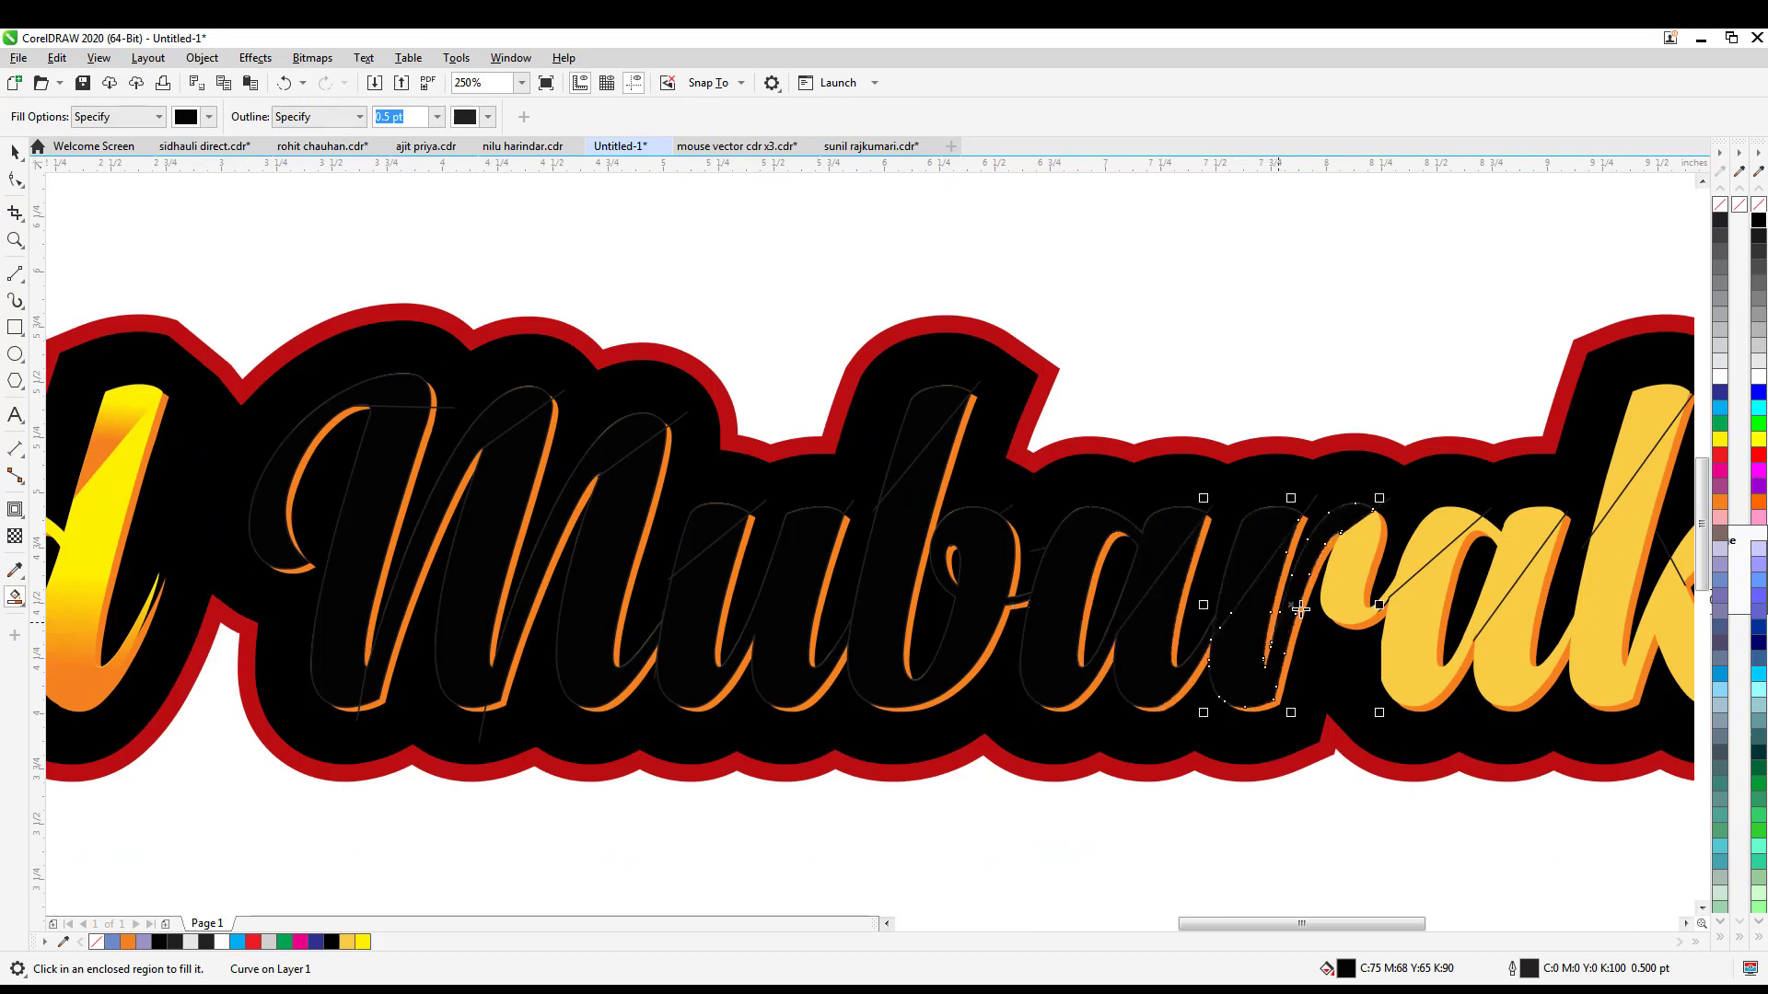
- Smart-fill the remaining enclosed regions of the r, second a and k in black
left_click(1351, 603)
left_click(1434, 619)
left_click(1528, 608)
left_click(1611, 594)
scroll(1381, 584, "down", 1)
left_click(1533, 543)
- Recolor the filled sections of the M, u and b yellow
left_click(15, 152)
left_click(197, 402)
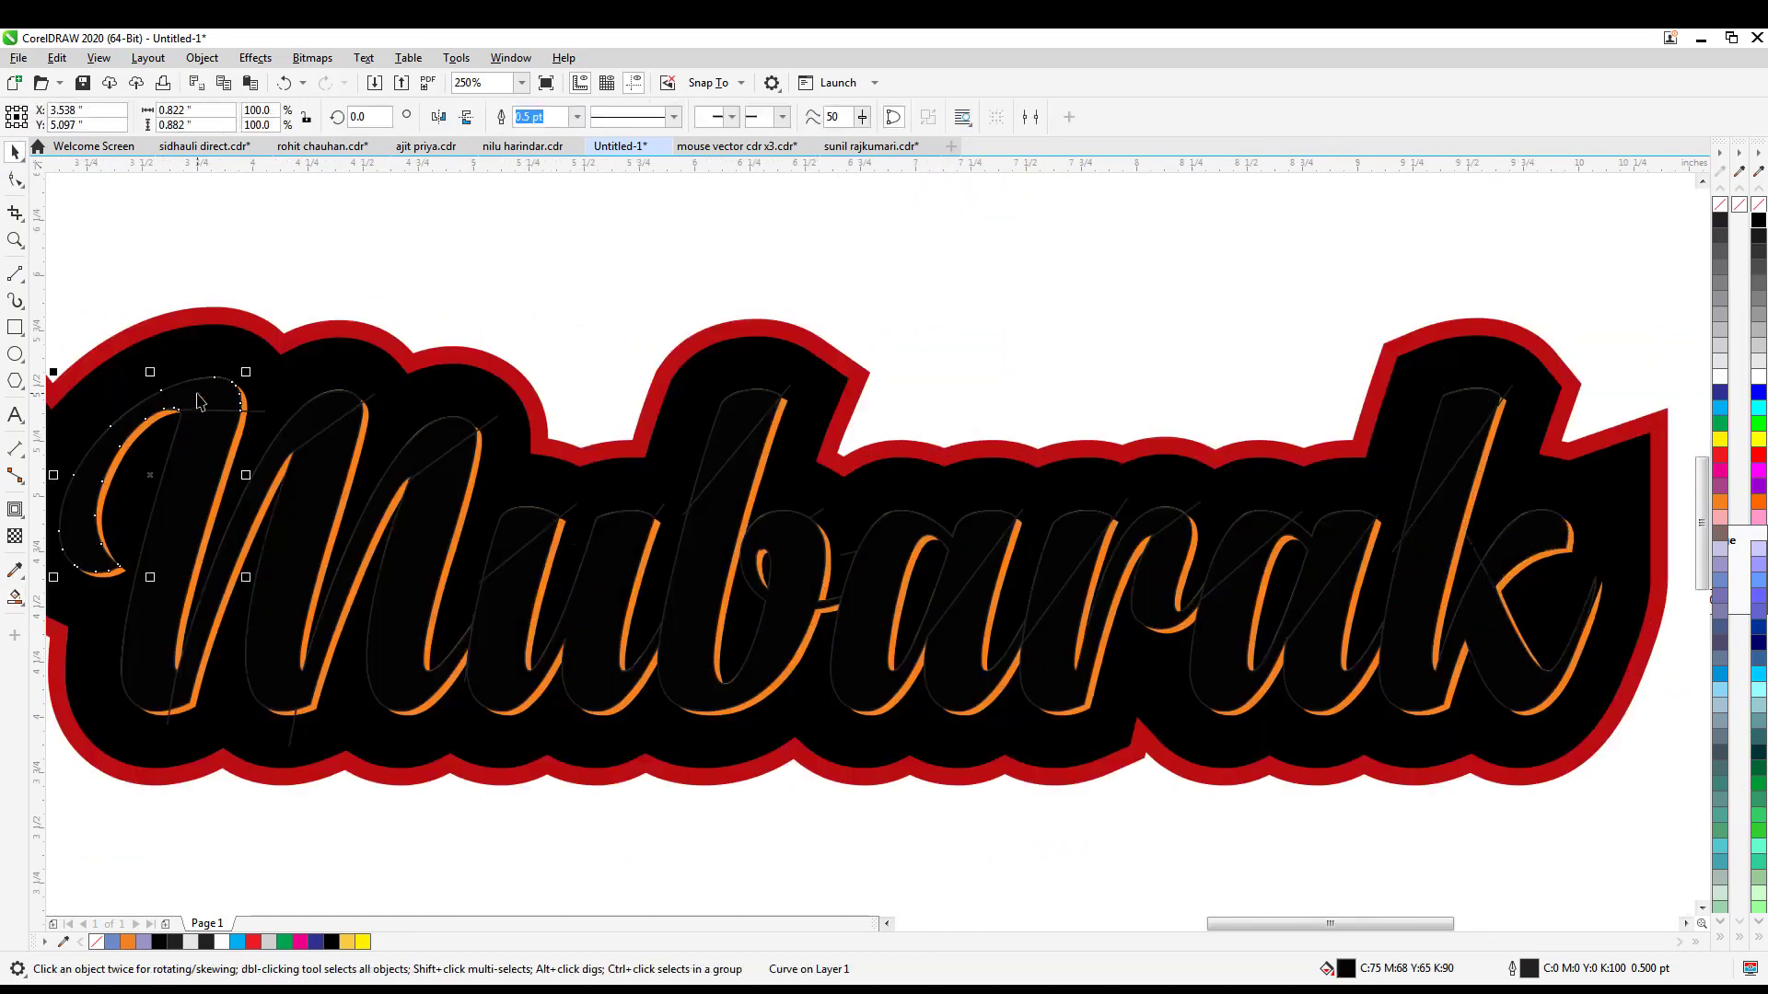
left_click(363, 941)
left_click(193, 512)
key("ctrl+r")
left_click(241, 543)
key("ctrl+r")
left_click(296, 552)
key("ctrl+r")
left_click(414, 579)
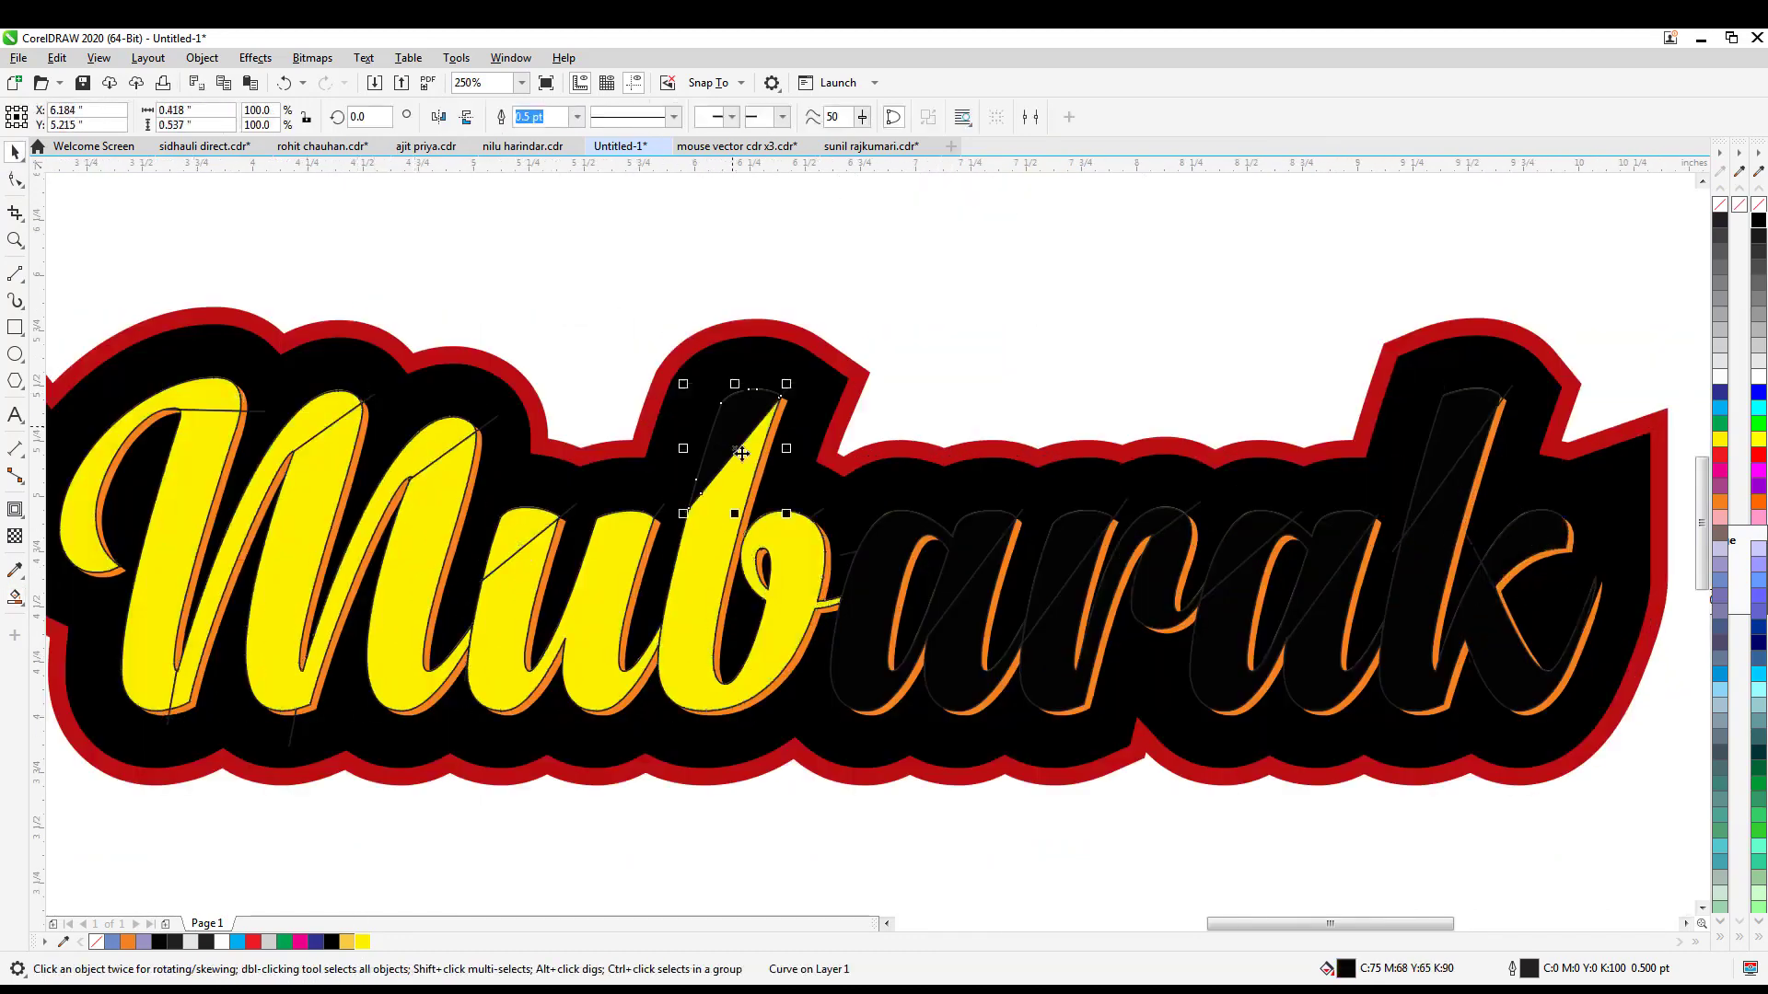
- Recolor the remaining black sections of the b, both a's, the r and the k yellow
left_click(1067, 543)
key("ctrl+r")
left_click(1318, 639)
key("ctrl+r")
left_click(1523, 538)
key("ctrl+r")
- Delete the dividing lines across the tops of the M's three stems
scroll(210, 406, "up", 1)
left_click(304, 416)
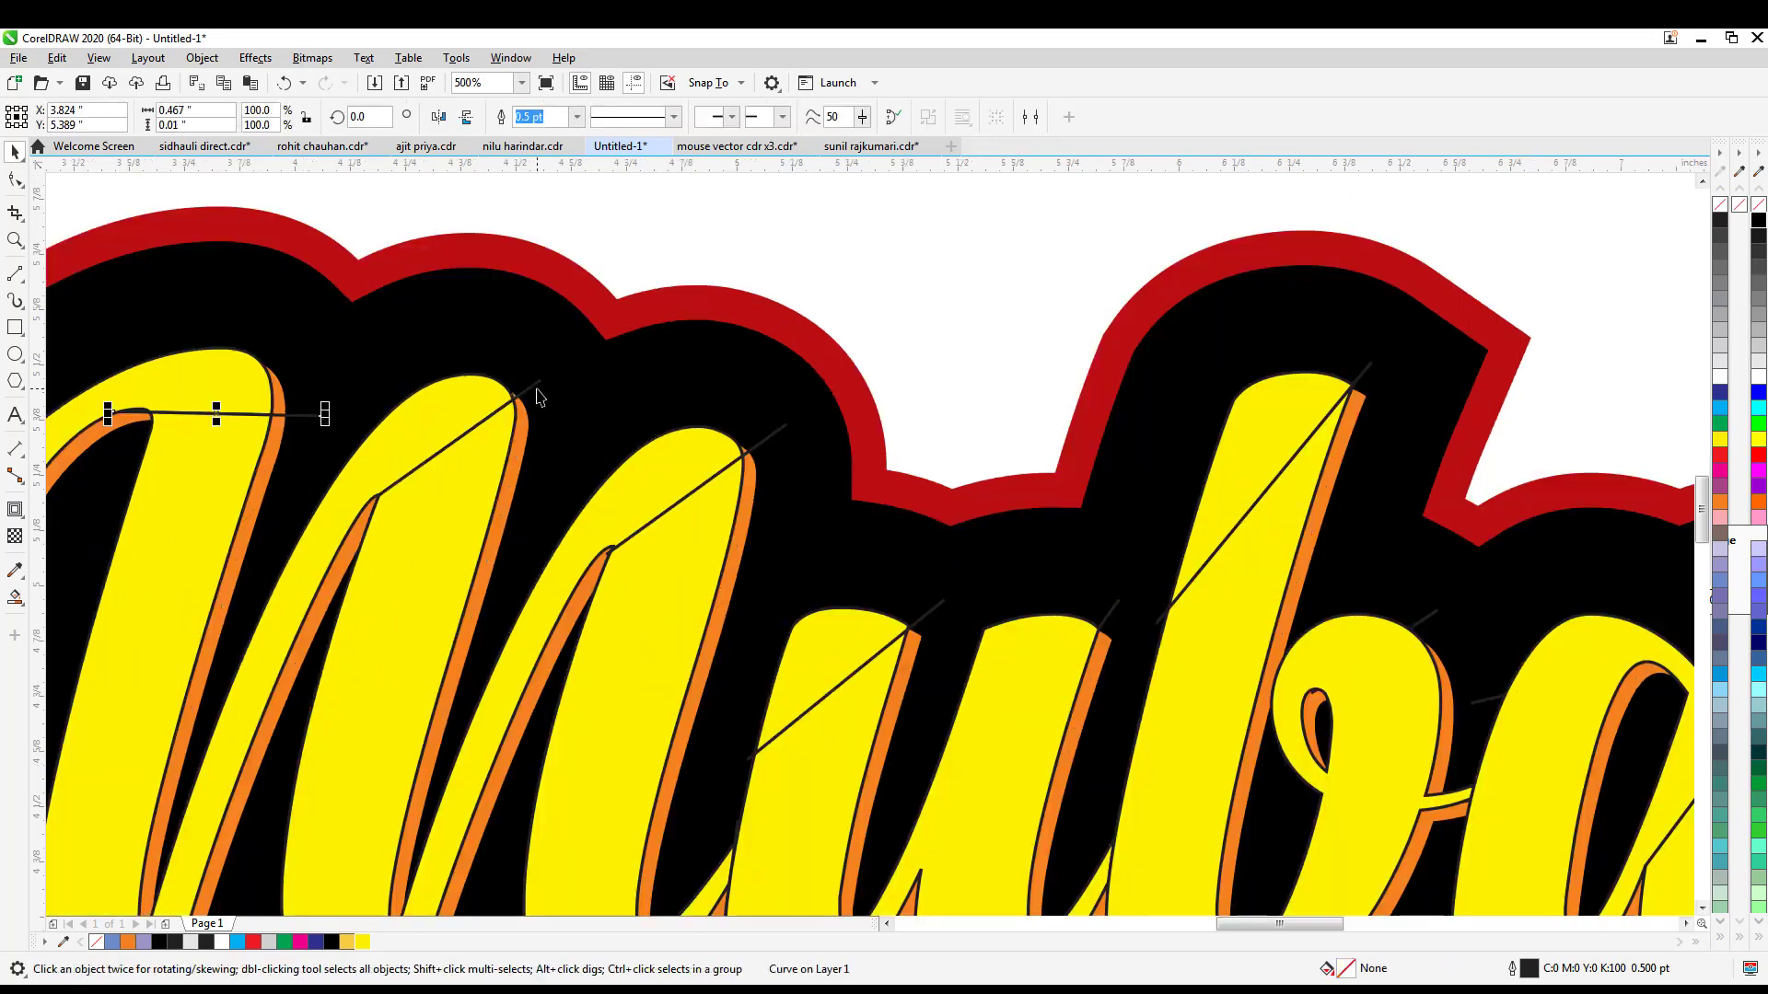
key("Delete")
left_click(535, 386)
key("Delete")
left_click(776, 433)
key("Delete")
- Delete the leftover dividing lines over the u, the b's stem and the base of the M's second stem
left_click(937, 607)
key("Delete")
left_click(1112, 609)
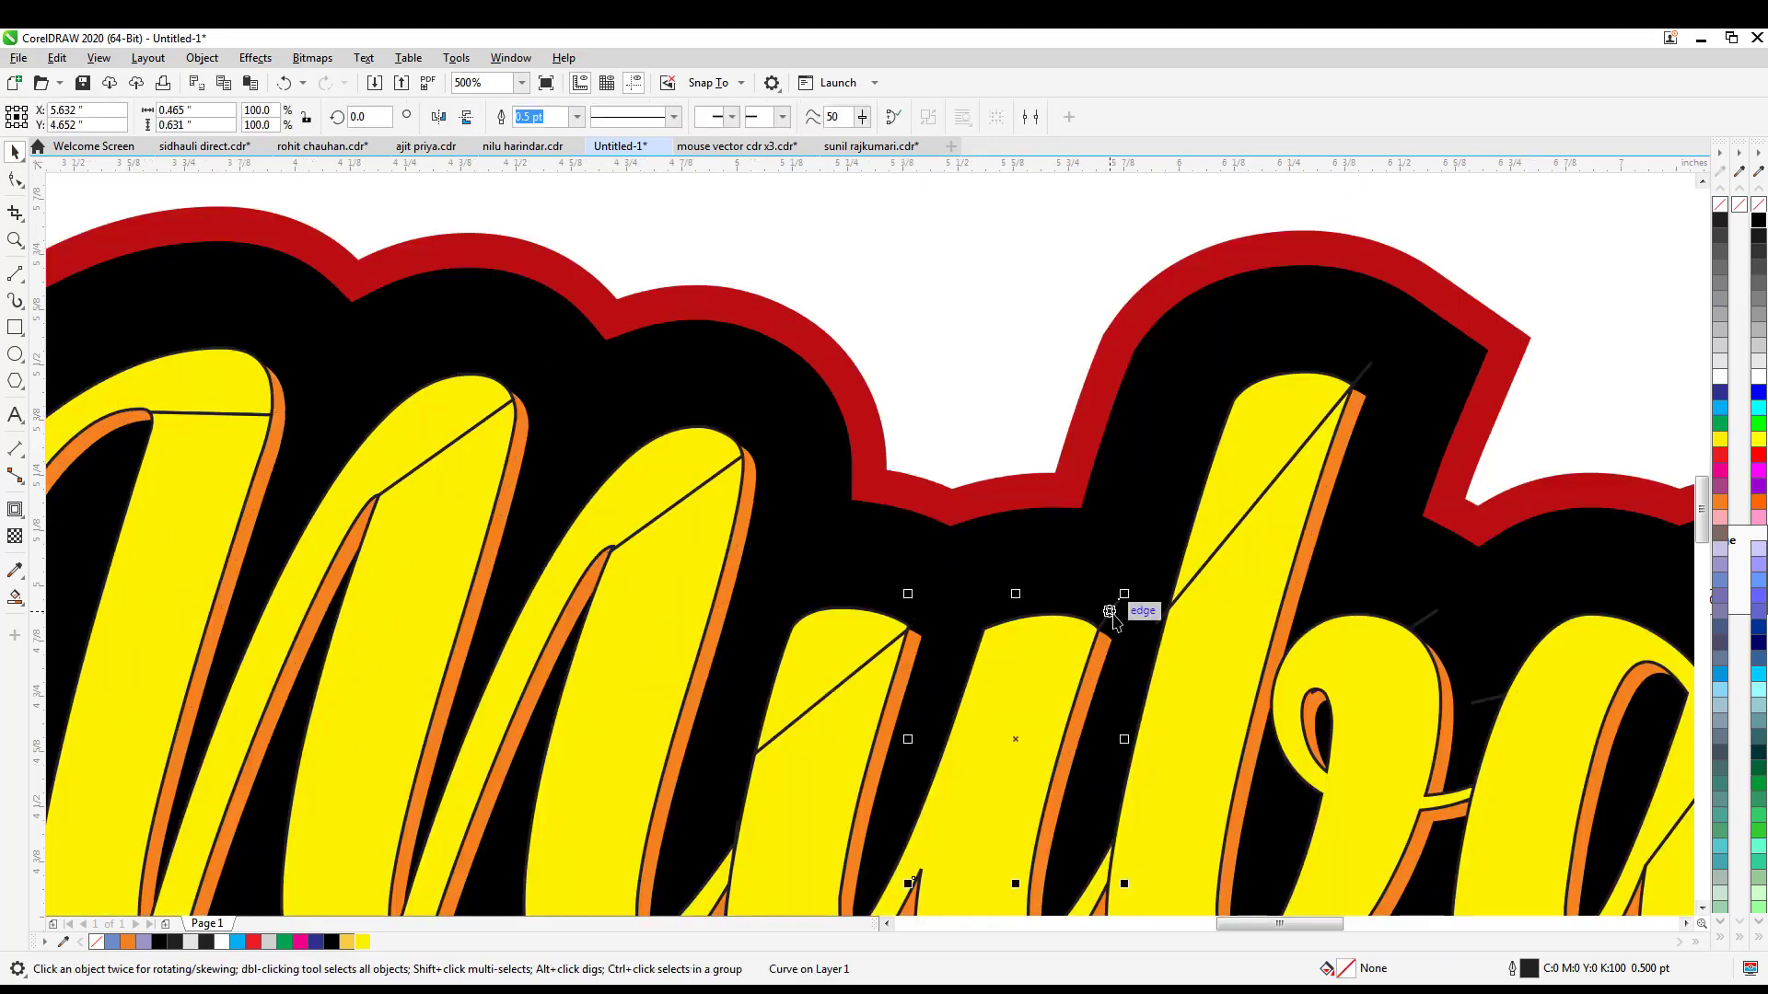
left_click(1171, 608)
key("Delete")
scroll(992, 566, "down", 1)
scroll(625, 845, "up", 1)
left_click(740, 792)
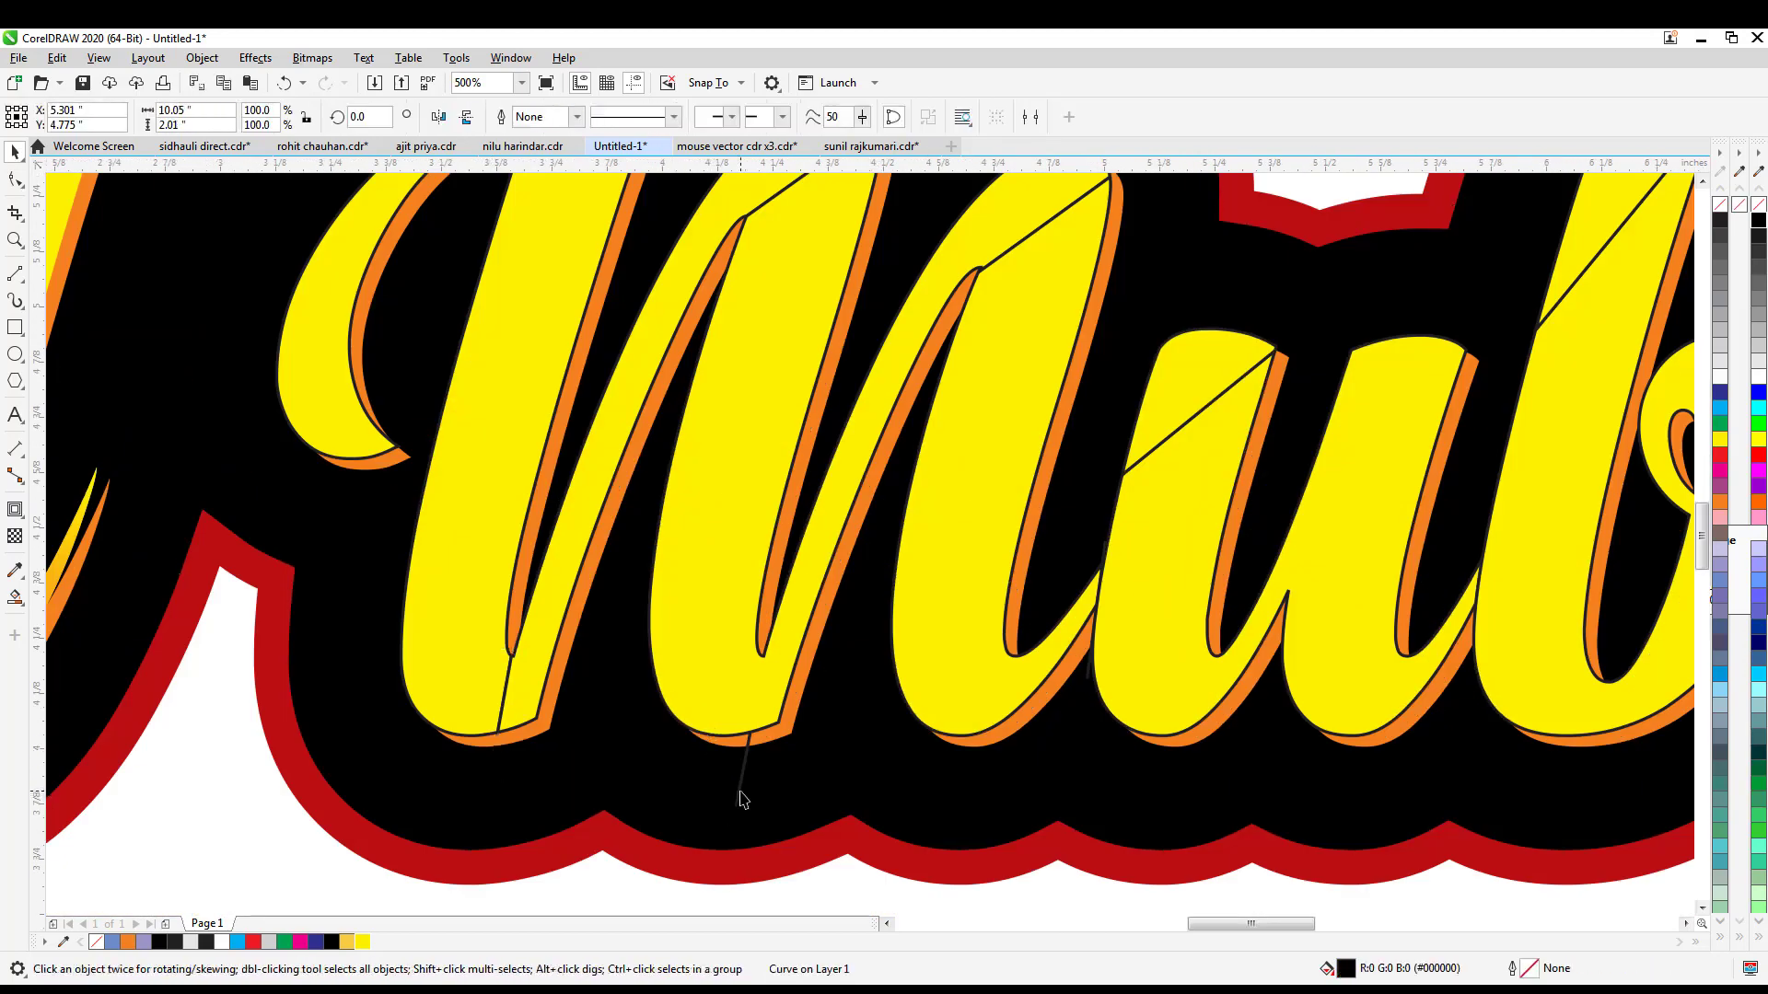
key("Delete")
- Delete the leftover dividing lines over the r and beside the k's arm
scroll(1046, 619, "down", 1)
scroll(1470, 287, "up", 1)
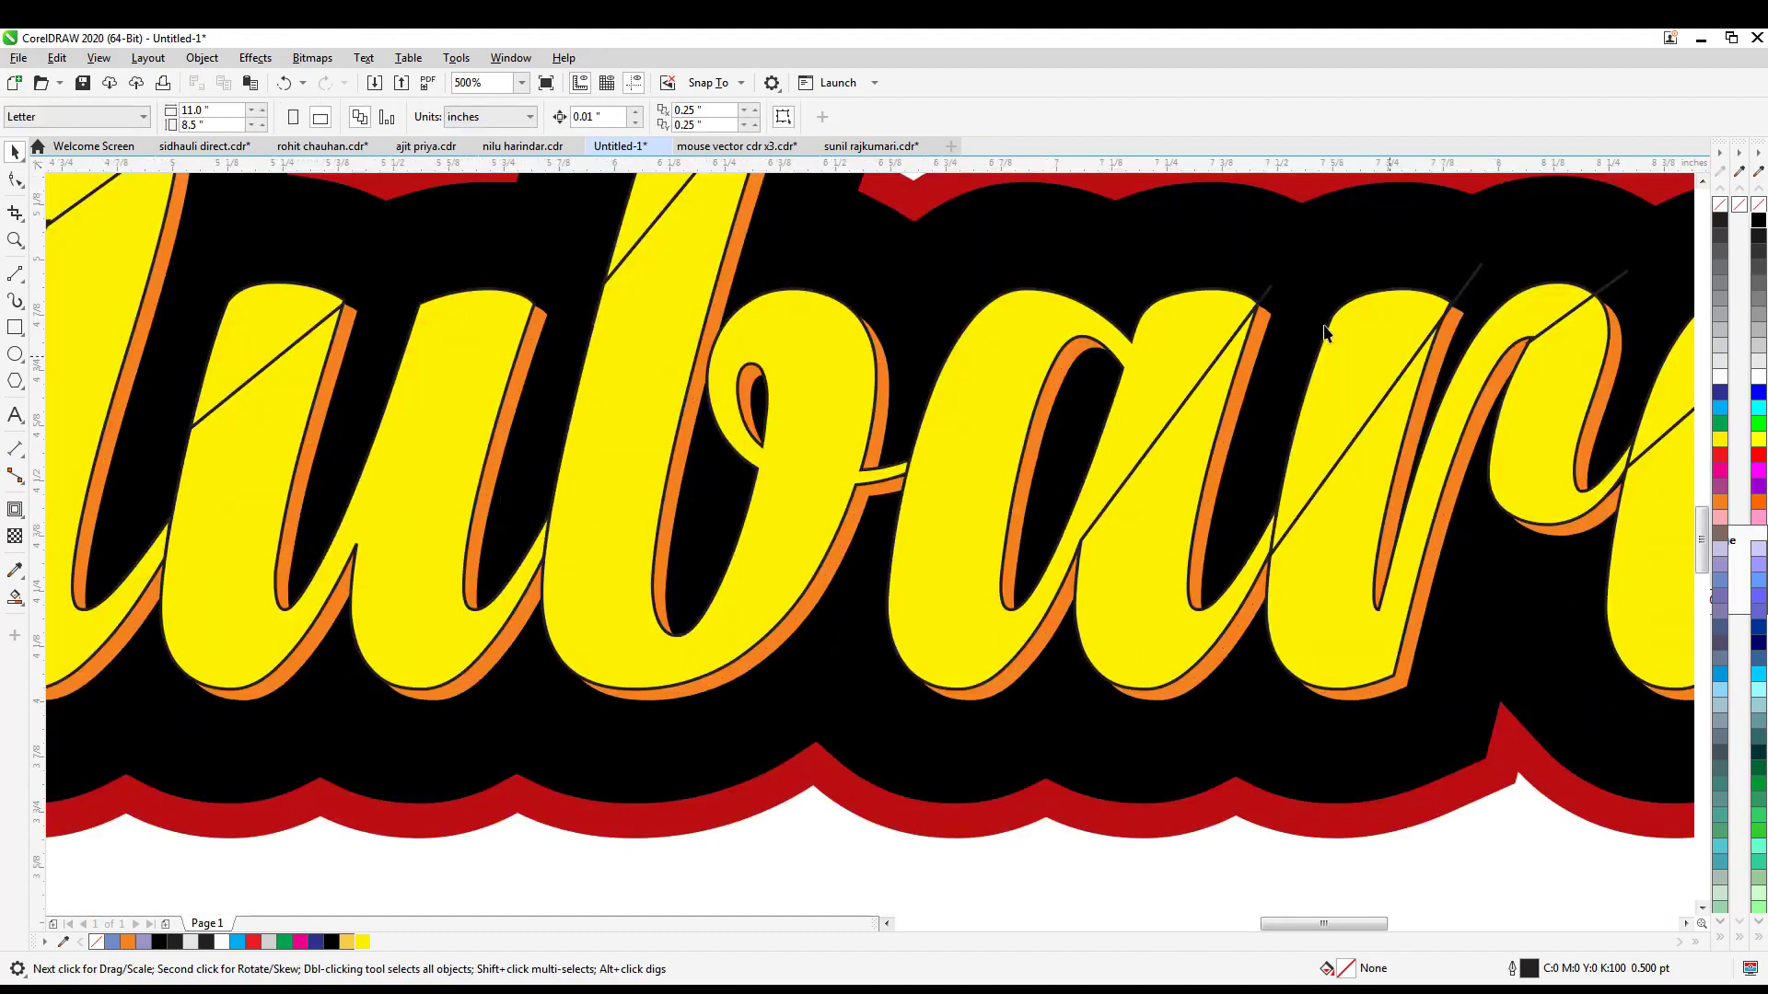
left_click(1470, 280)
key("Delete")
left_click(1600, 290)
key("Delete")
scroll(1377, 513, "down", 1)
scroll(1579, 423, "up", 2)
left_click(1428, 541)
key("Delete")
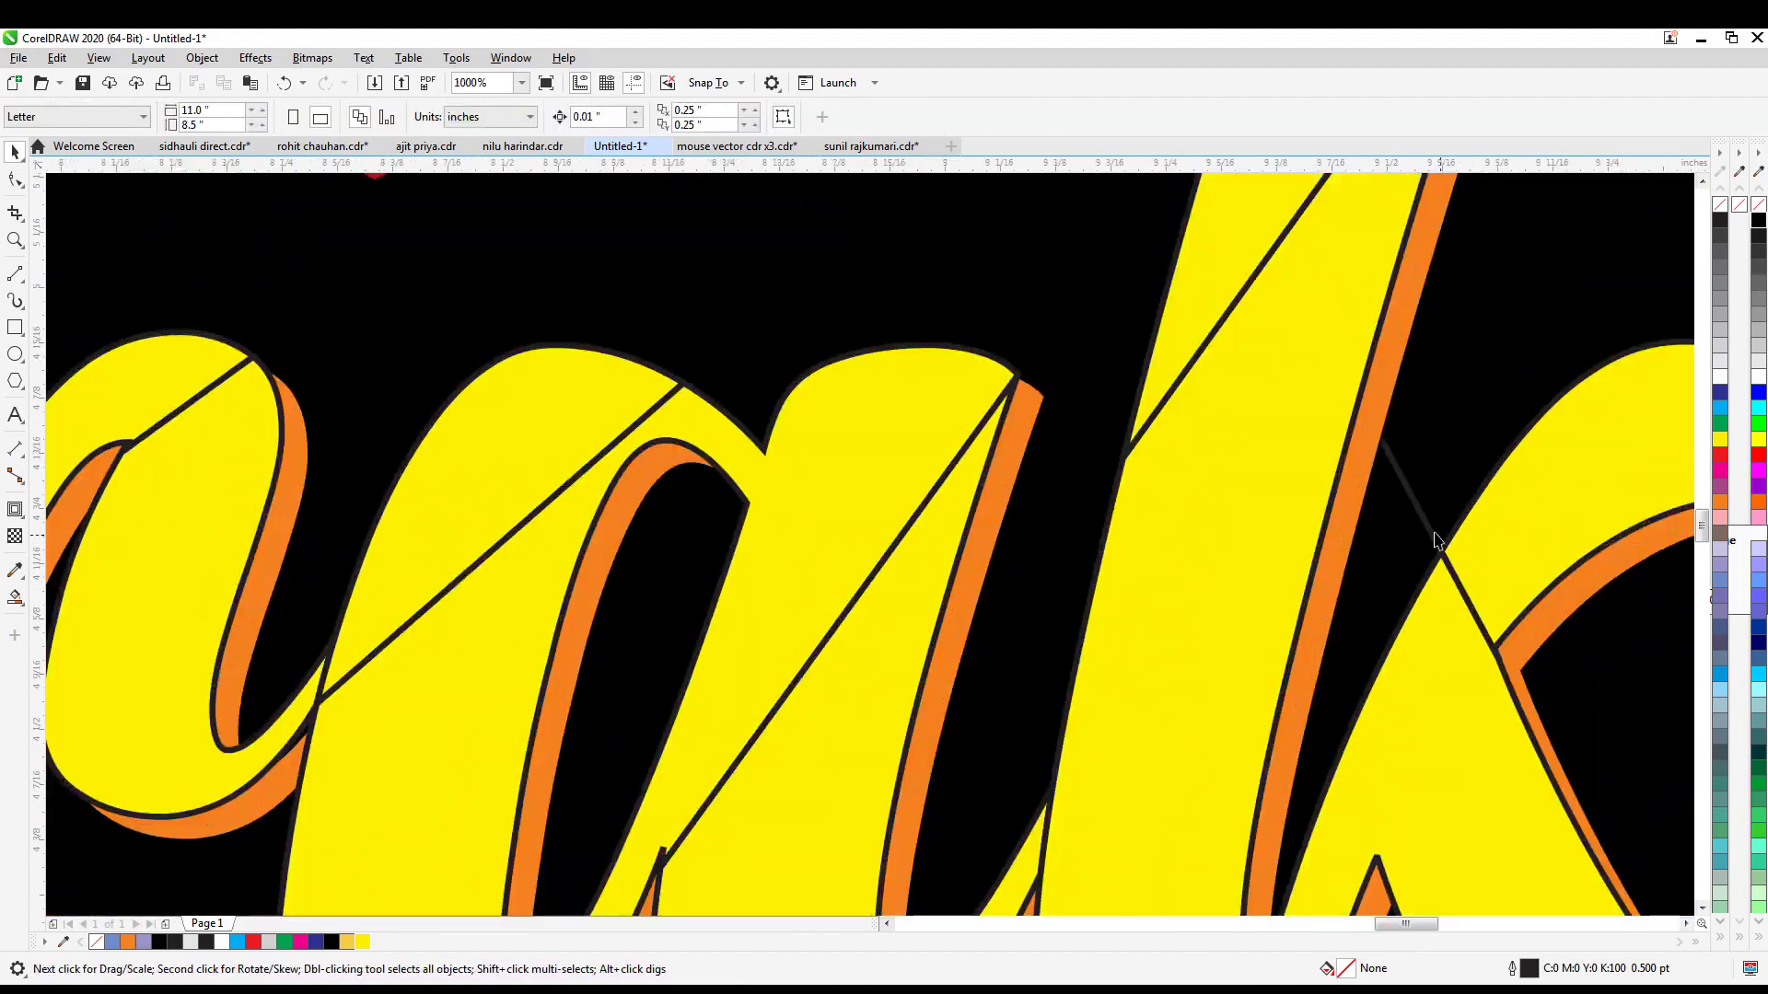
- Apply yellow-to-orange linear fountain fills to the M's opening curl, ending orange at its upper end, and downward along its first stem
scroll(1375, 525, "down", 2)
scroll(992, 620, "down", 2)
scroll(772, 626, "up", 2)
left_click(760, 345)
key("g")
left_click_drag(633, 497, 762, 346)
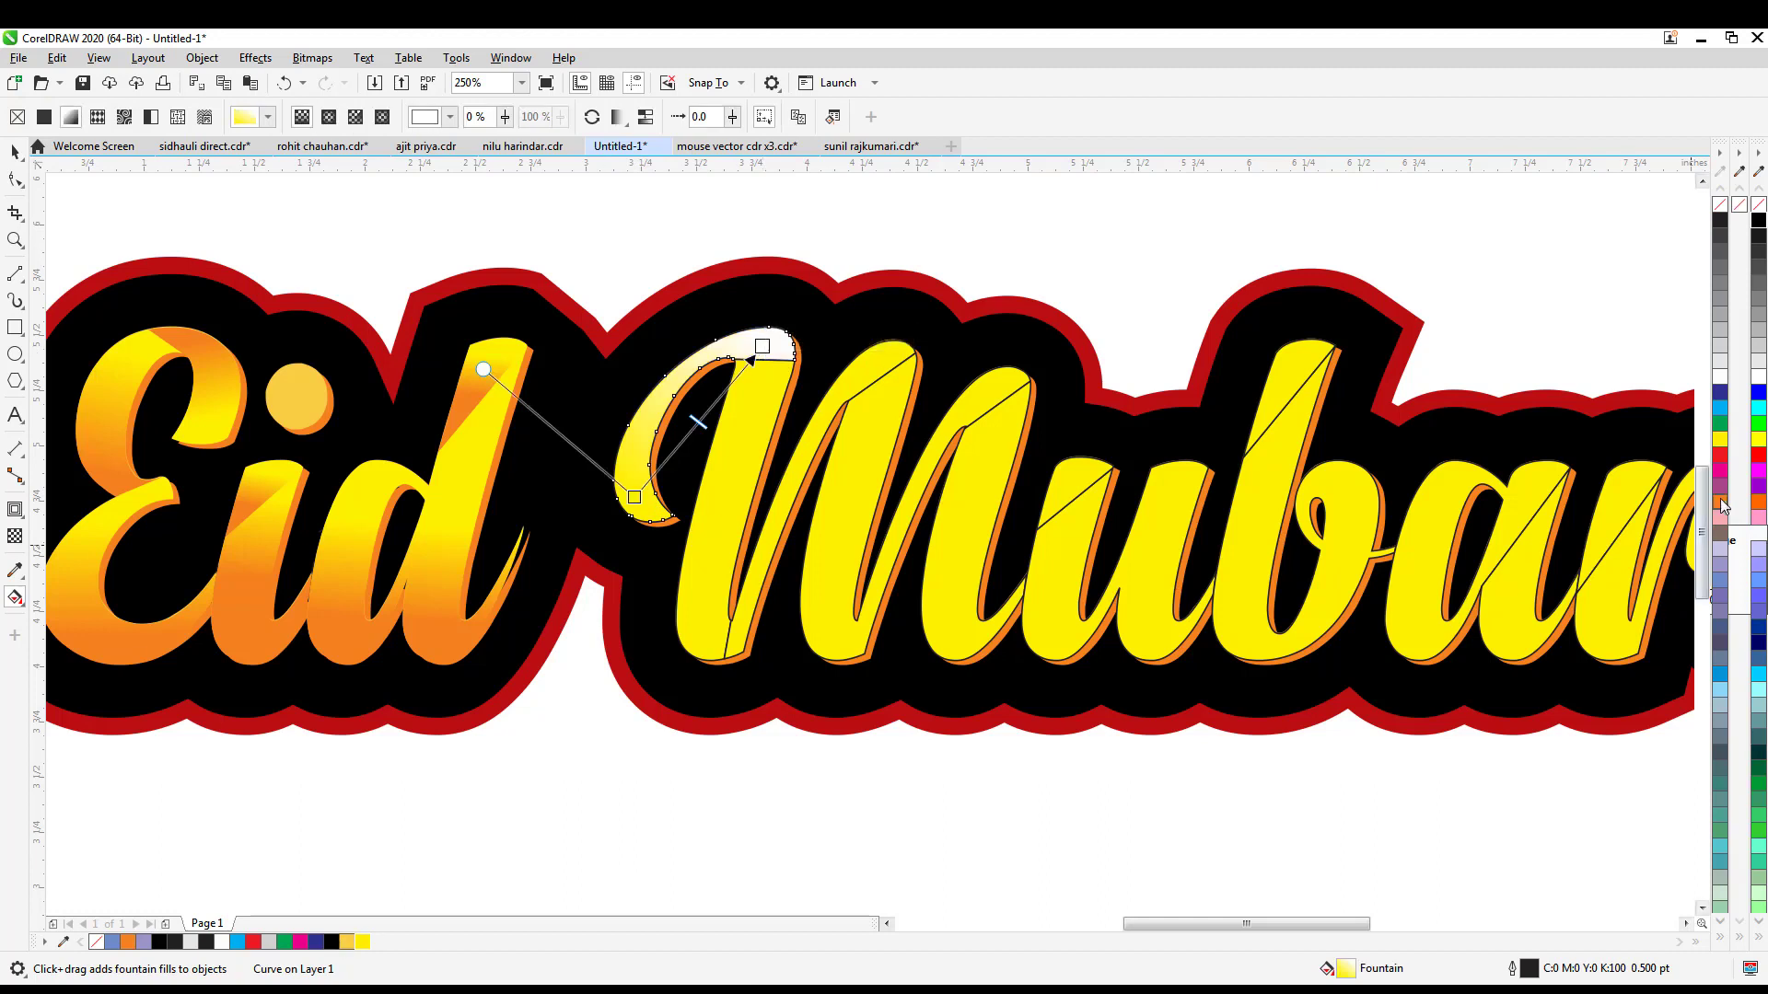
left_click(1720, 501)
left_click(715, 574)
left_click_drag(750, 423, 722, 566)
left_click(1719, 501)
- Apply yellow-to-orange fountain fills upward on the M's middle sections and downward on its third stem
left_click(856, 407)
left_click_drag(783, 507, 867, 370)
left_click(1720, 502)
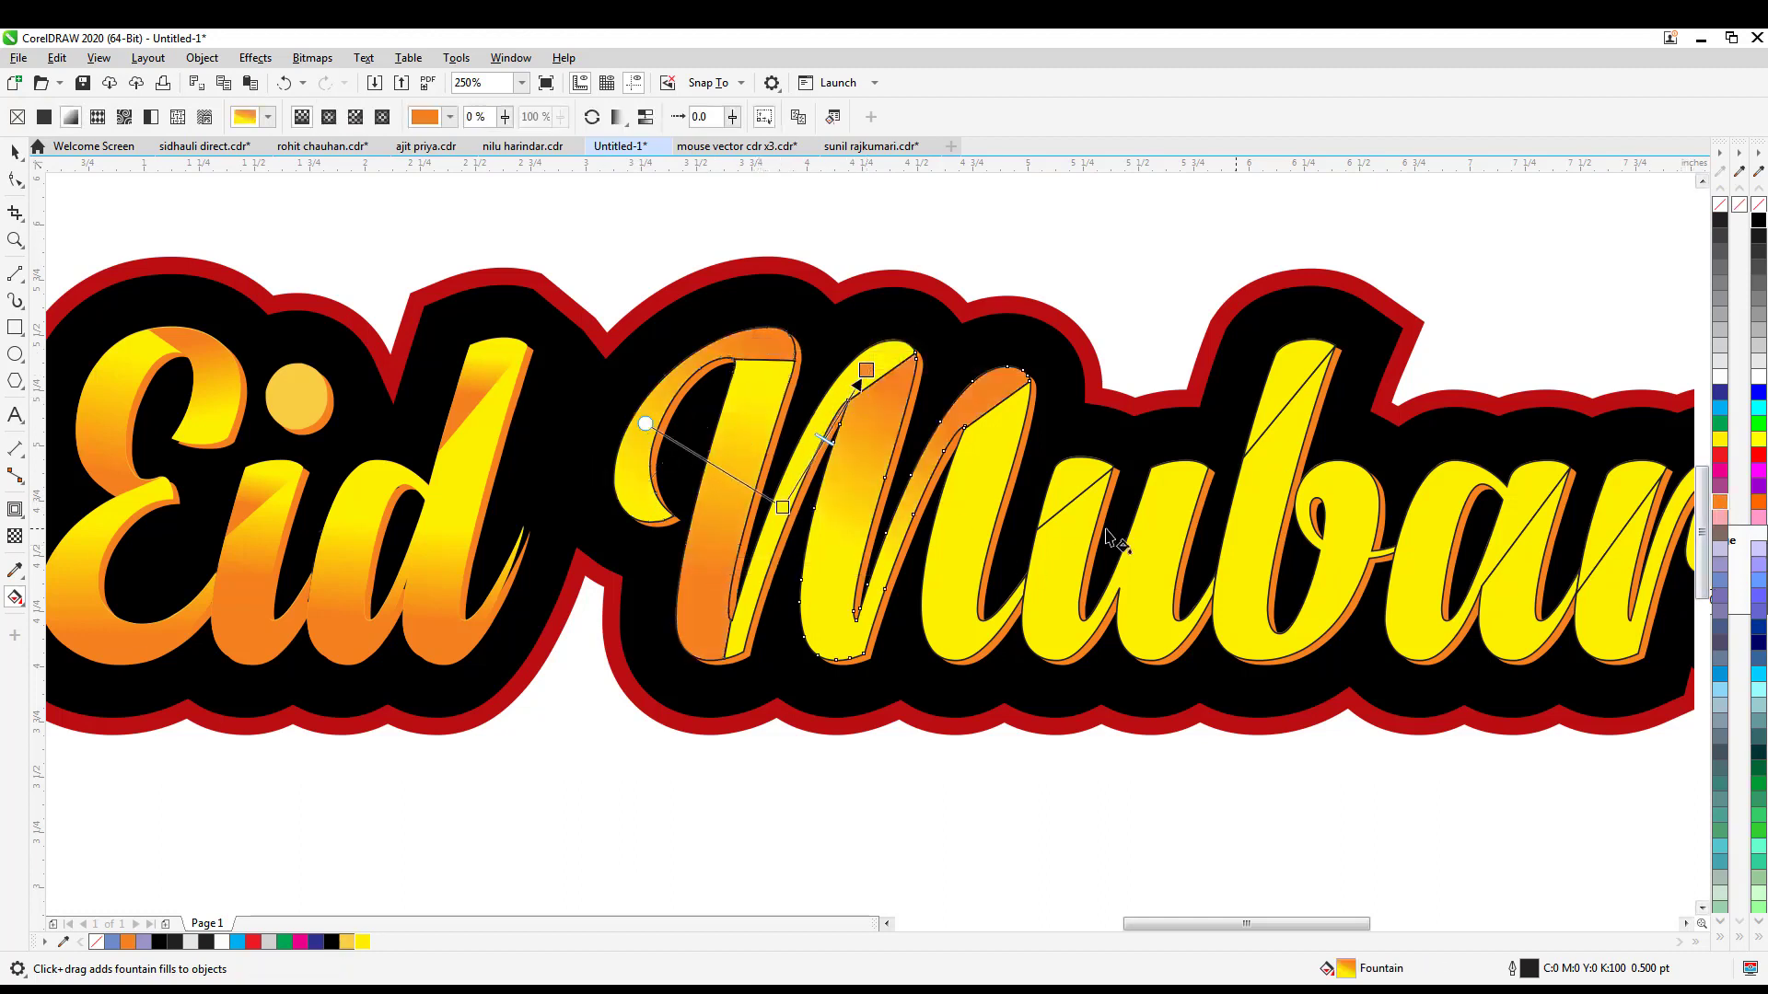
left_click(988, 432)
left_click_drag(989, 432, 967, 609)
left_click(1720, 502)
left_click(753, 562)
left_click_drag(752, 559, 855, 369)
left_click(1720, 502)
- Fill the upper and lower sections of the u with downward linear gradients from yellow to orange
left_click(1065, 506)
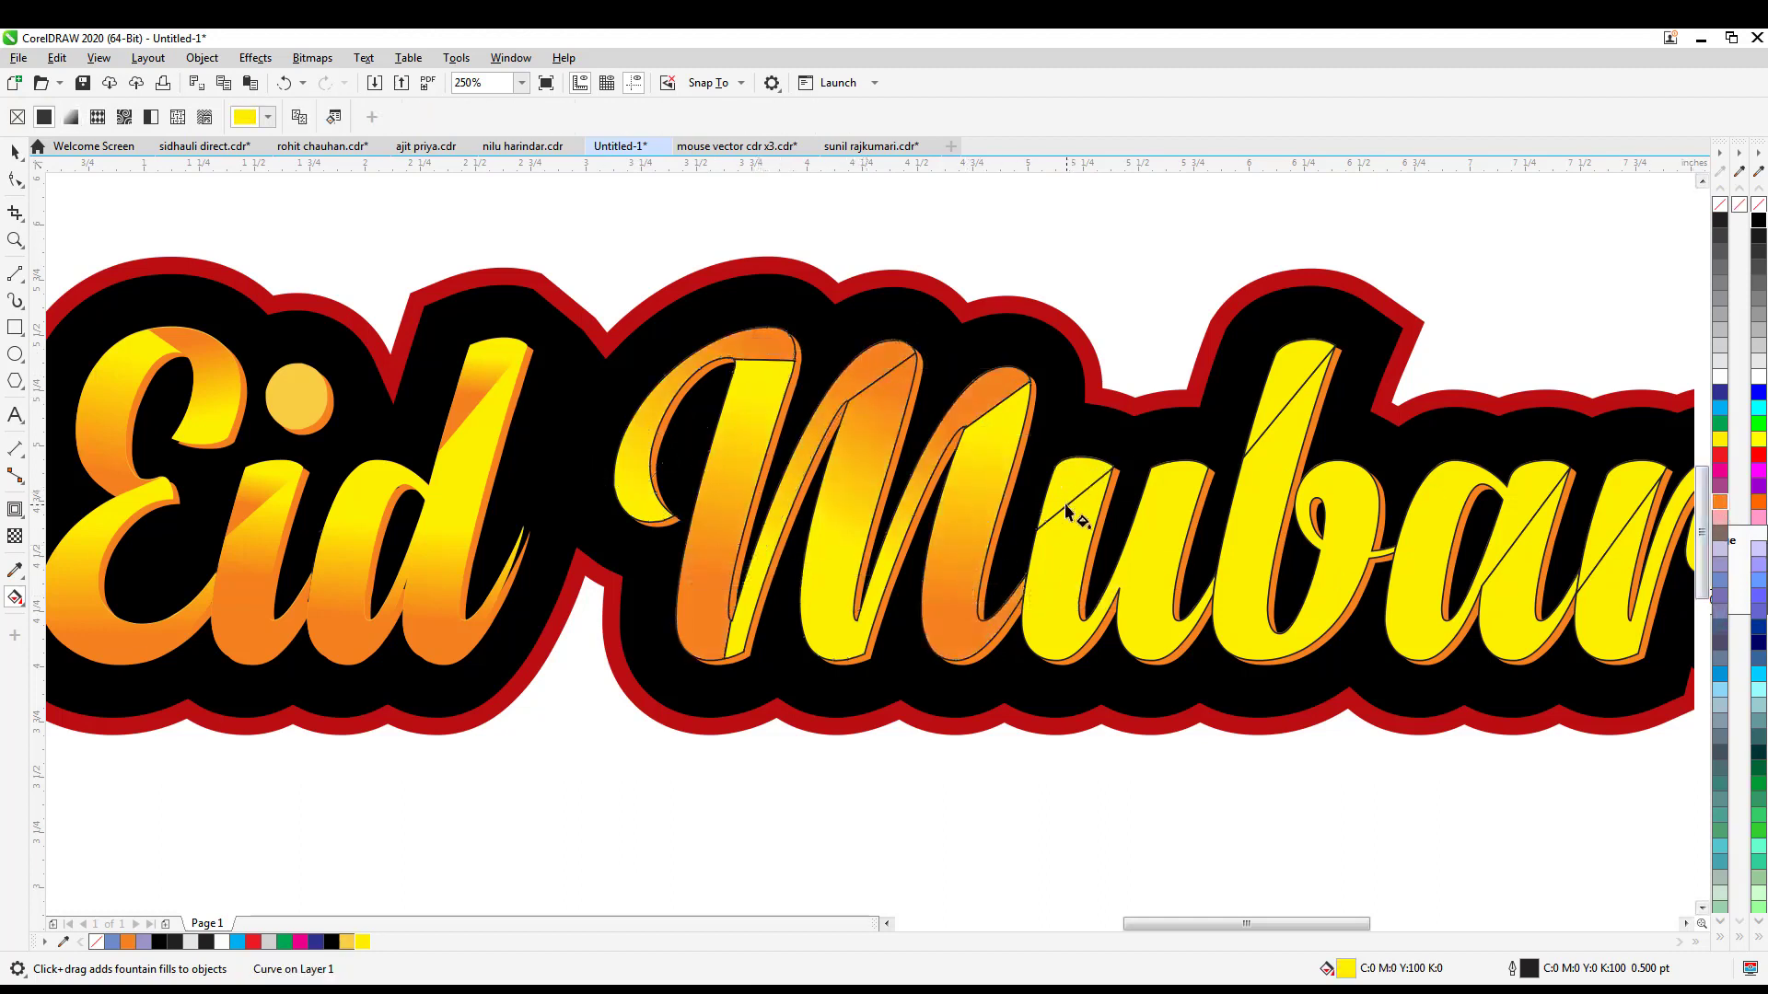
left_click_drag(1088, 469, 1065, 526)
left_click(1720, 502)
left_click_drag(1065, 512, 1063, 624)
left_click(1719, 501)
- Give the b's upper tip and lower body downward yellow-to-orange linear fountain fills
left_click_drag(1301, 361, 1289, 394)
left_click(1720, 501)
left_click_drag(1272, 459, 1248, 627)
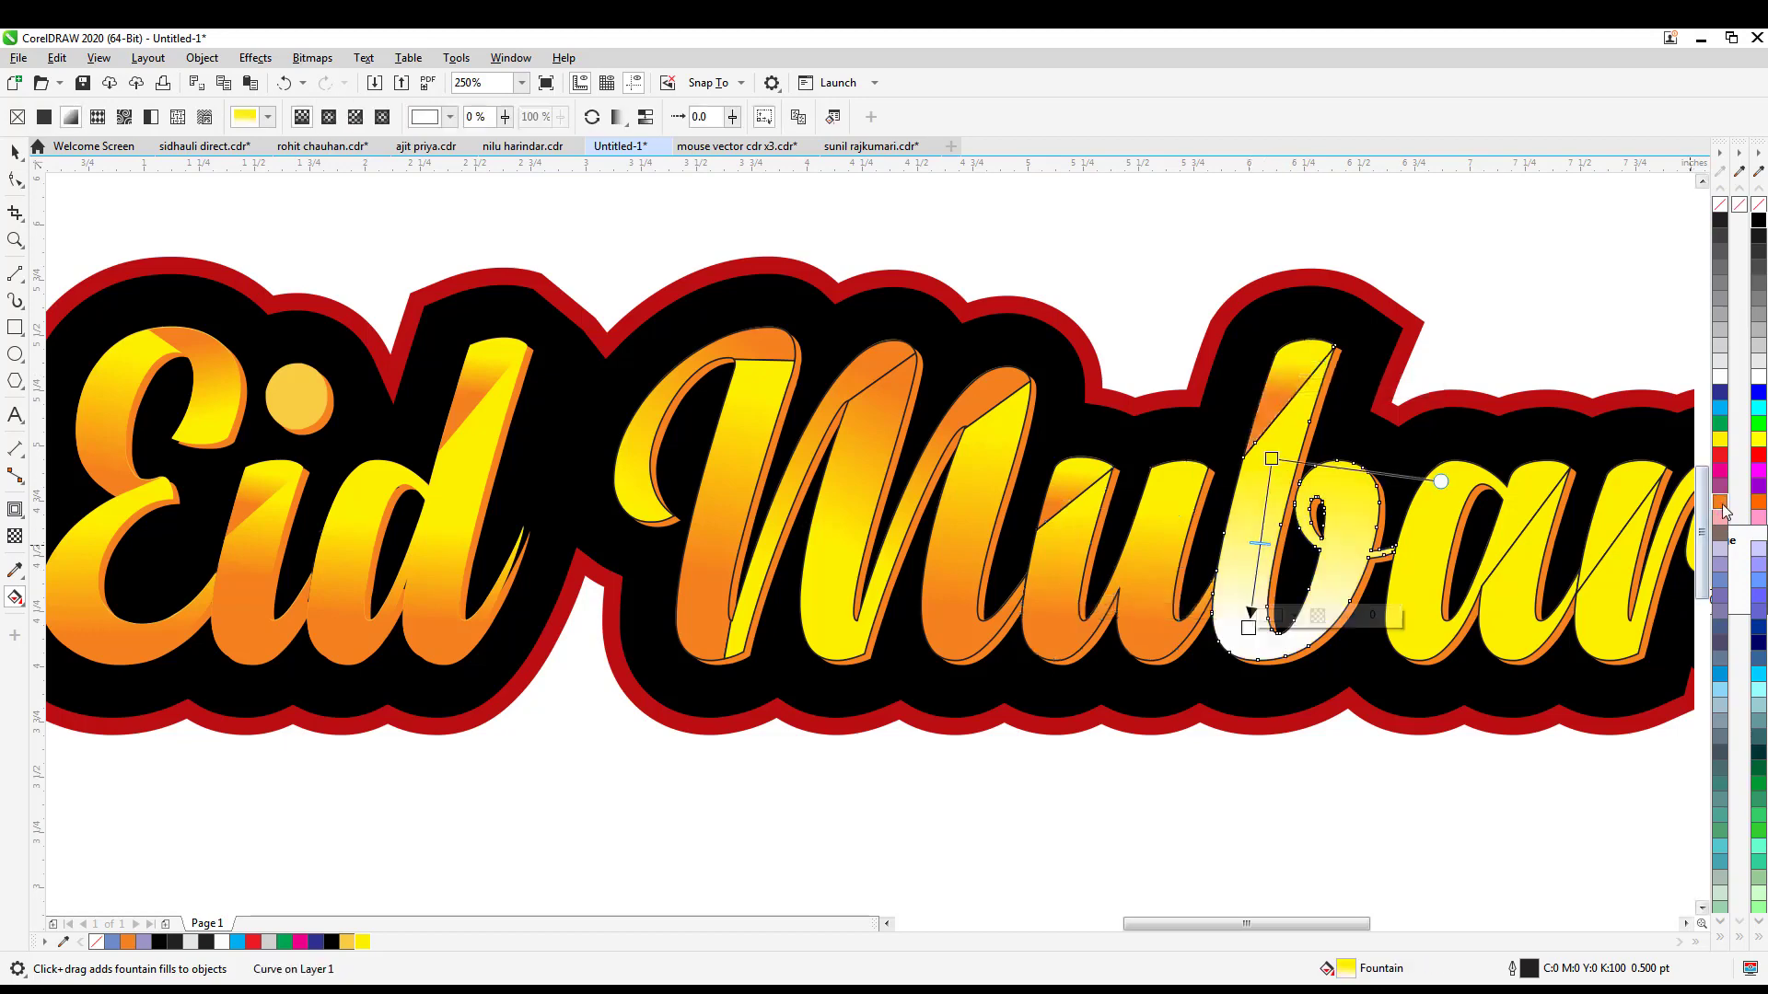
left_click(1720, 502)
- Apply downward yellow-to-orange fountain fills to both sections of the first a
left_click_drag(1437, 504, 1424, 609)
left_click(1720, 501)
left_click_drag(1536, 522, 1517, 624)
left_click(1720, 502)
left_click(1720, 501)
- Fill the r's stem and arm with linear gradients running down from yellow to orange
left_click(1623, 555)
left_click_drag(1633, 485, 1613, 615)
left_click(1719, 501)
scroll(1286, 618, "right", 4)
left_click_drag(1066, 481, 1052, 536)
left_click(1720, 502)
left_click(1719, 502)
- Give both sections of the second a downward fountain fills from yellow to orange
left_click(1130, 553)
left_click_drag(1151, 481, 1123, 610)
left_click(1720, 502)
left_click_drag(1235, 526, 1220, 604)
left_click(1720, 501)
- Apply downward yellow-to-orange fountain fills to the k's upper tip, lower body and arm
left_click_drag(1360, 361, 1347, 399)
left_click(1720, 502)
left_click_drag(1325, 476, 1312, 633)
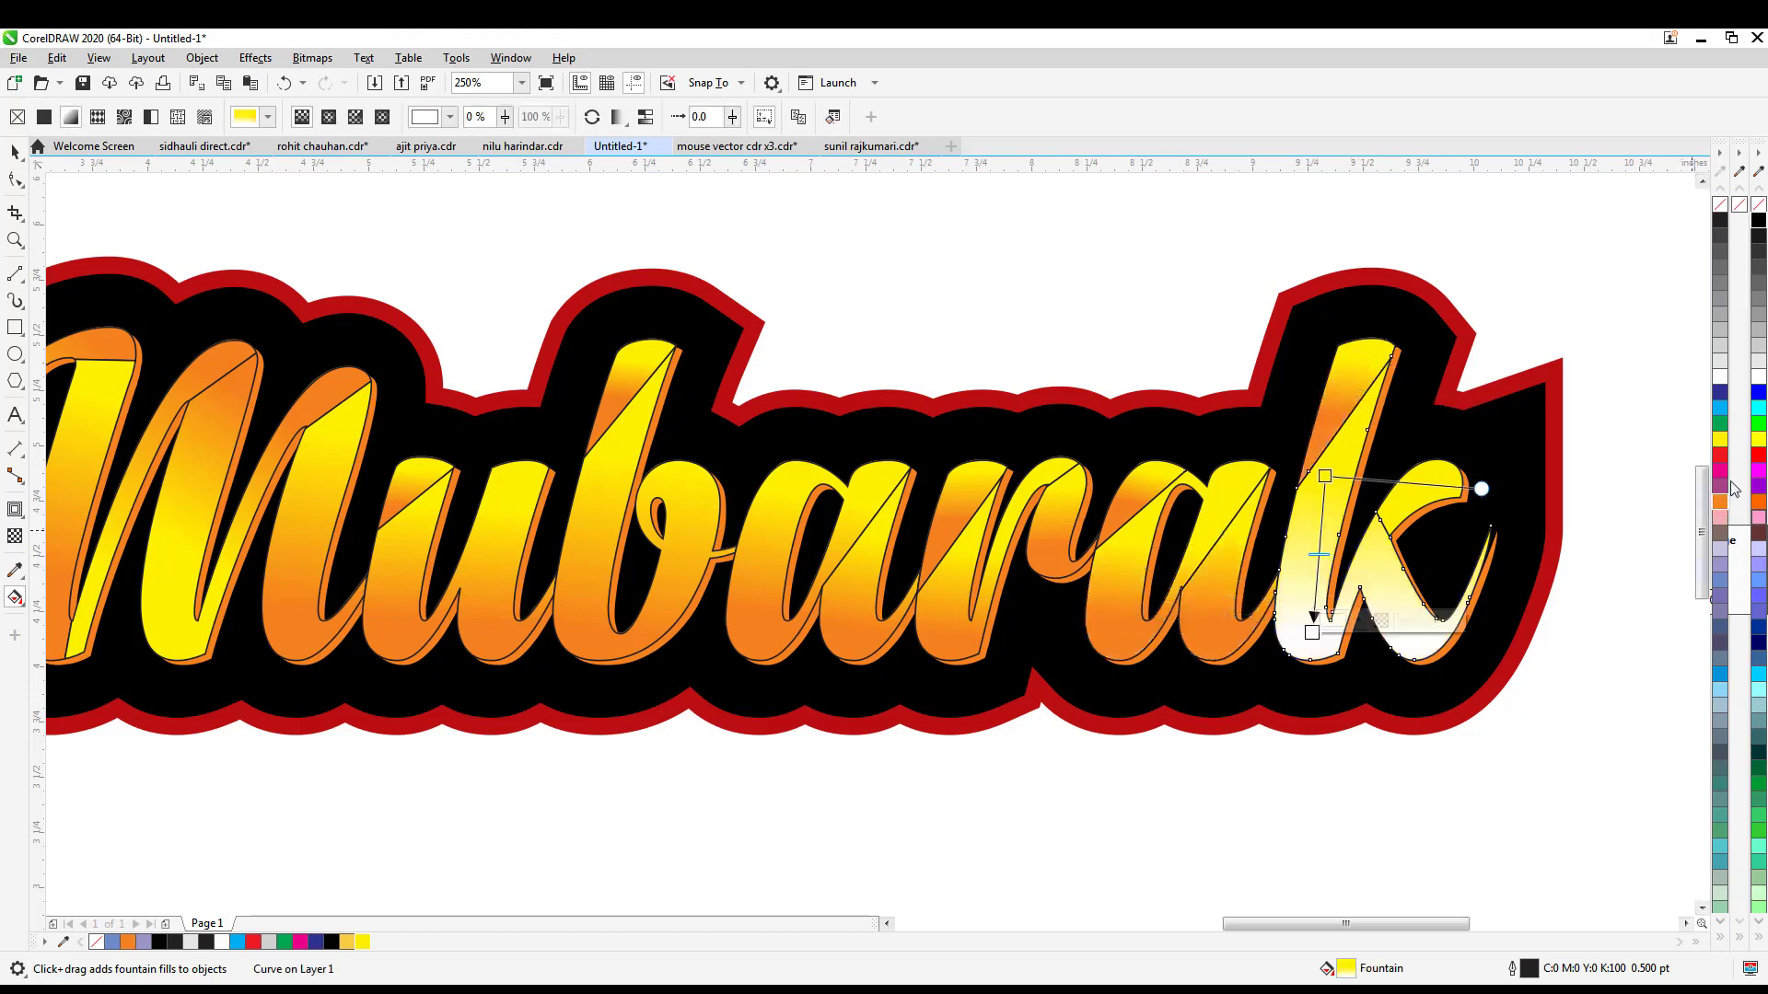
left_click(1719, 502)
left_click_drag(1434, 468, 1425, 505)
left_click(1720, 501)
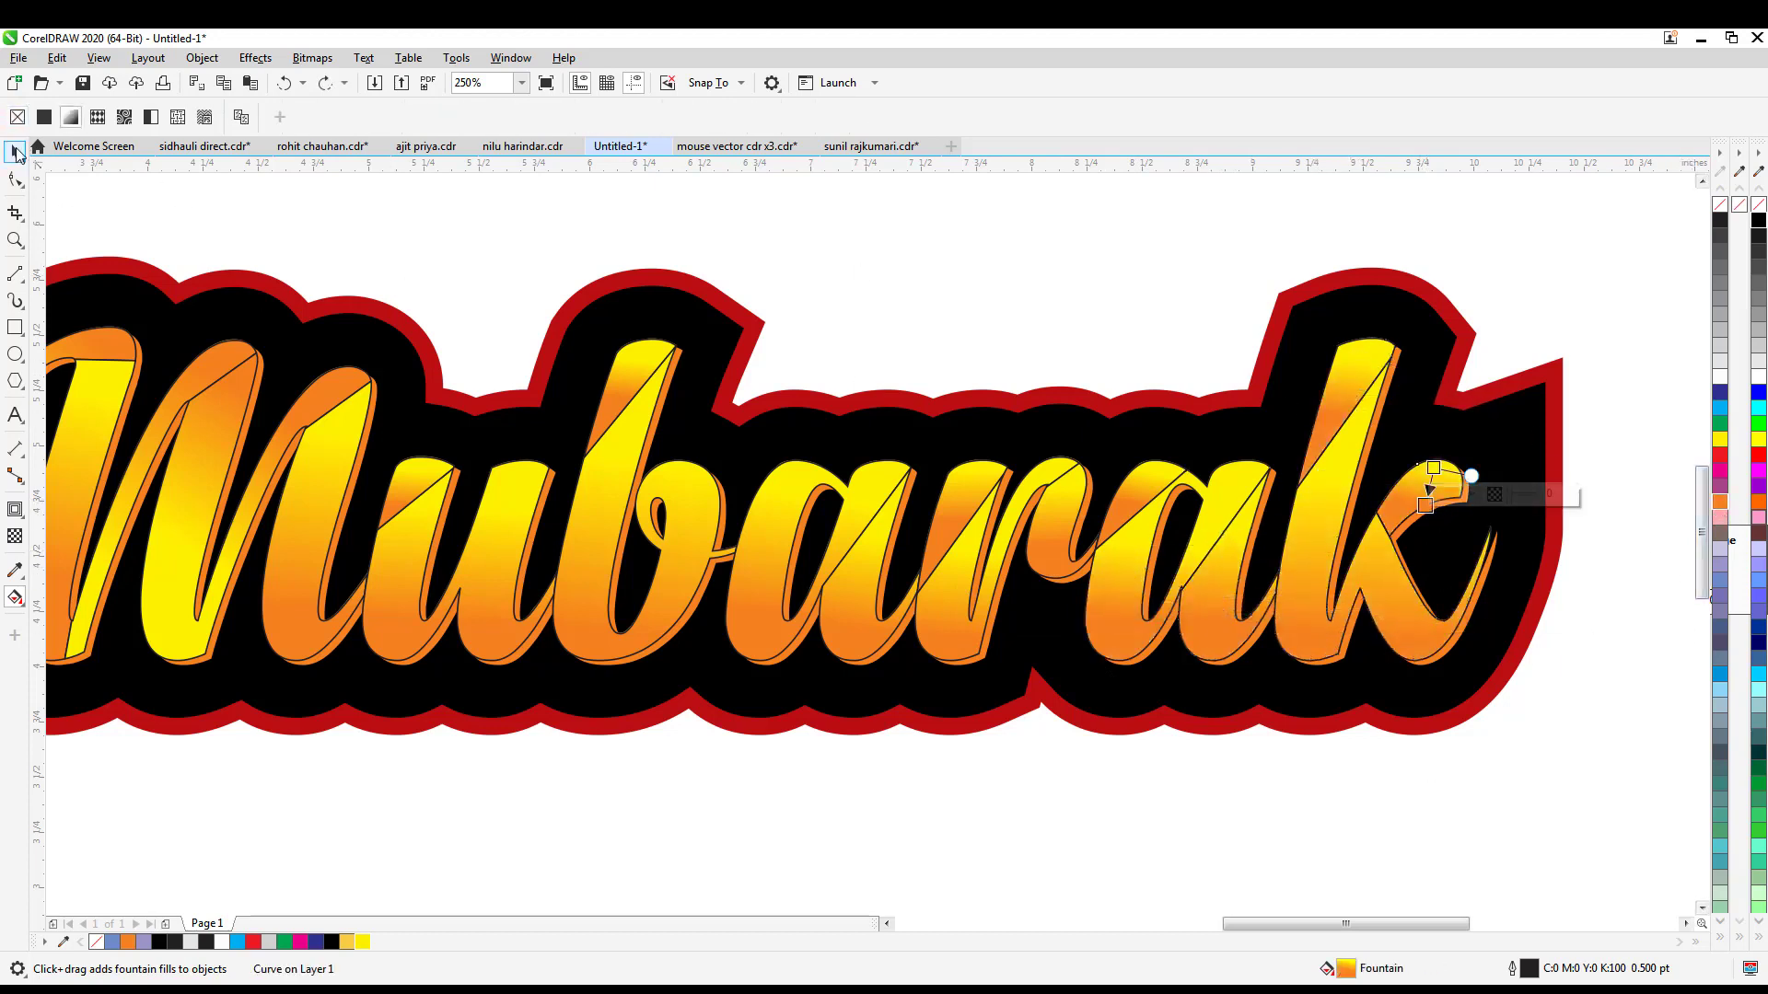
left_click(16, 151)
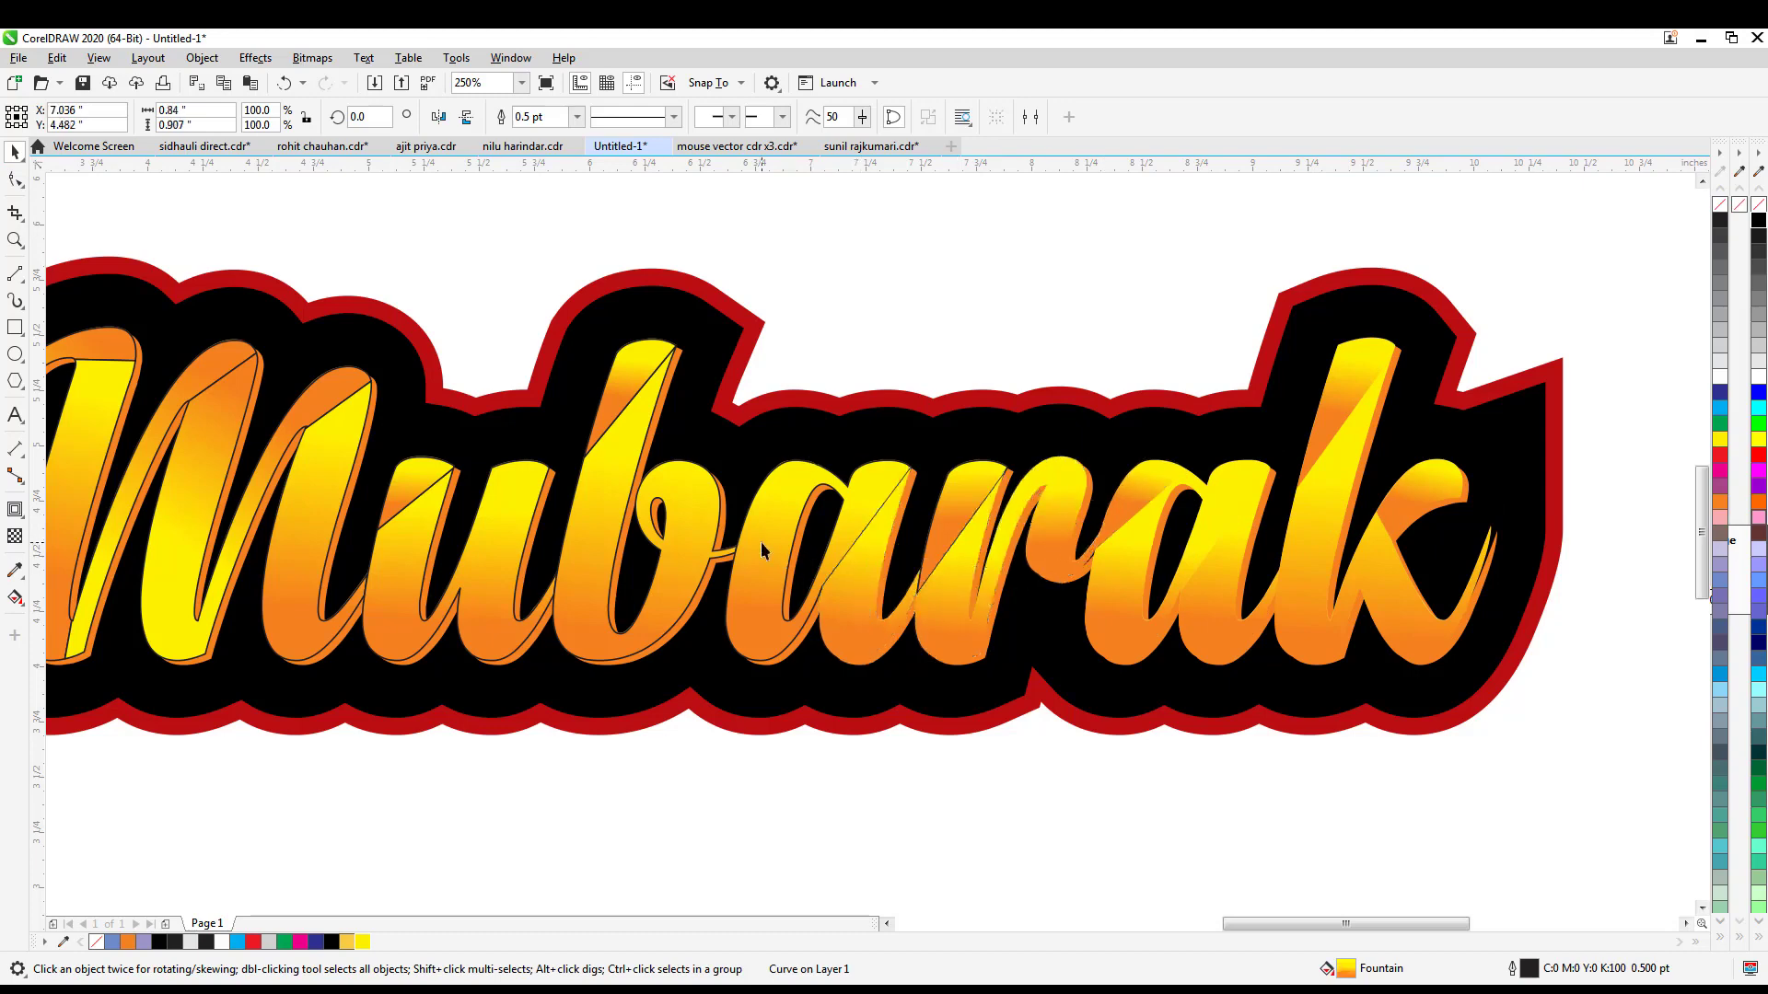
- Remove the black outlines from the remaining gradient sections of the M, u, b, first a and r
left_click(636, 552)
left_click(497, 571)
left_click(967, 534)
left_click(415, 511)
left_click(313, 515)
left_click(184, 479)
left_click(92, 345)
scroll(1003, 559, "down", 1)
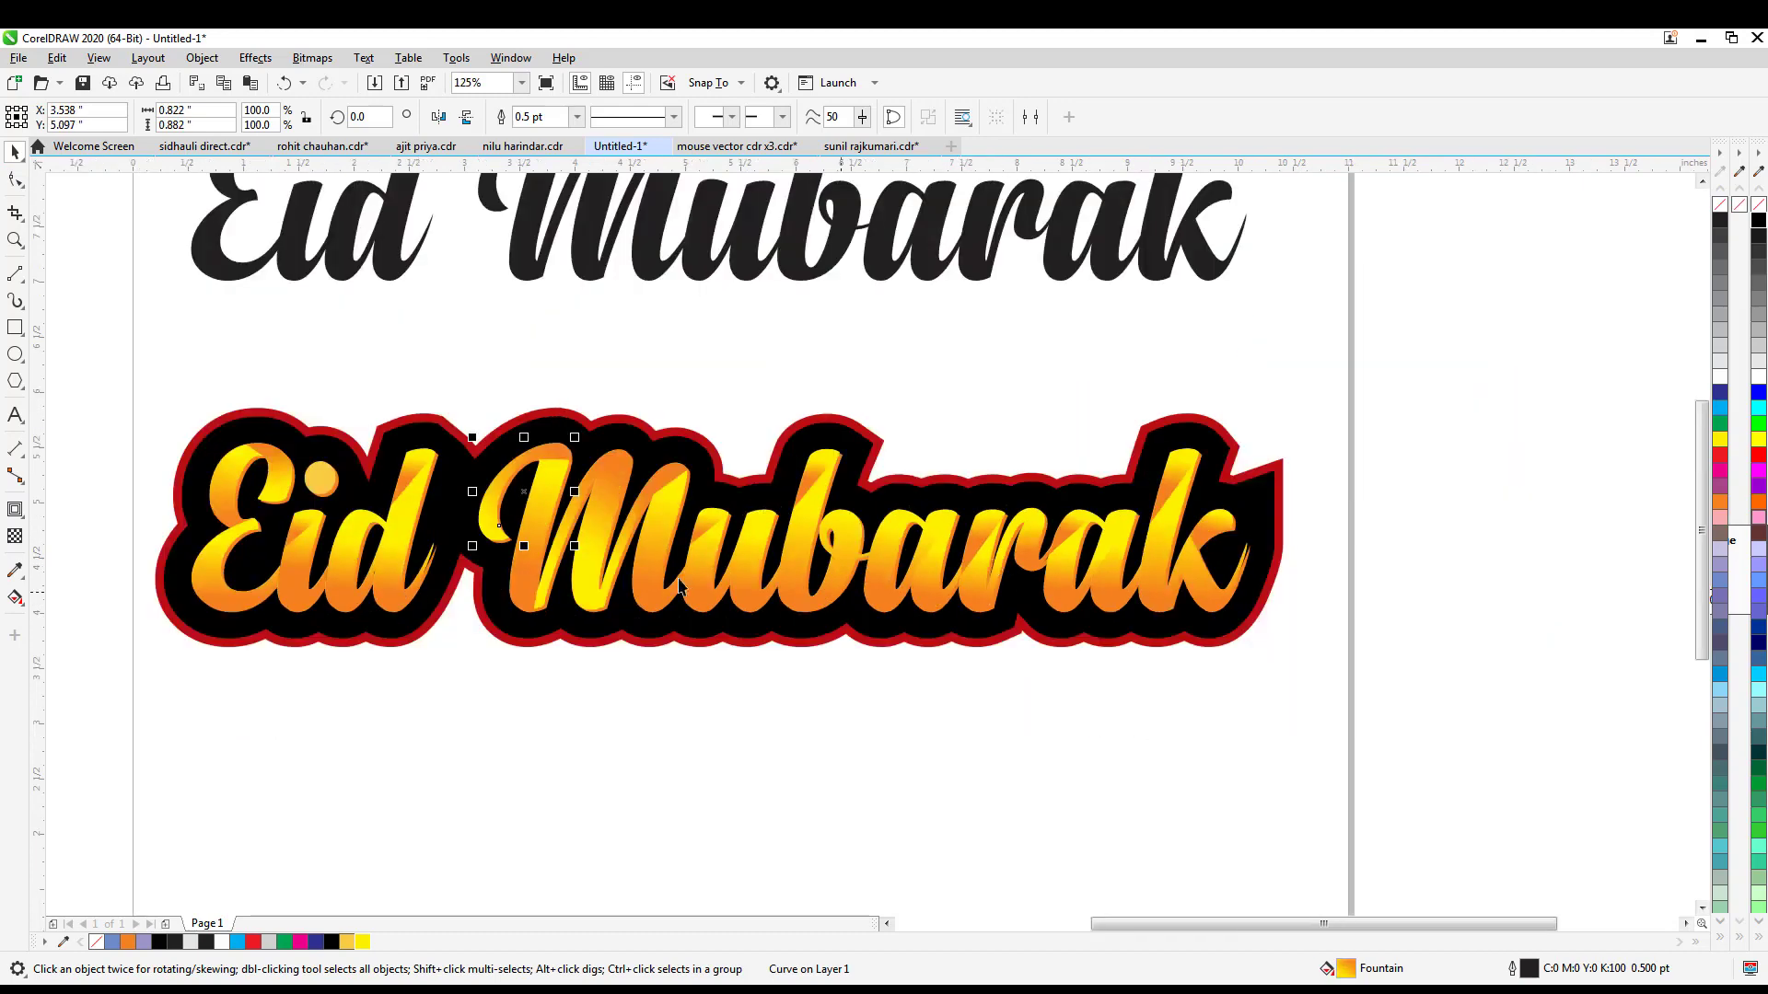
left_click(675, 756)
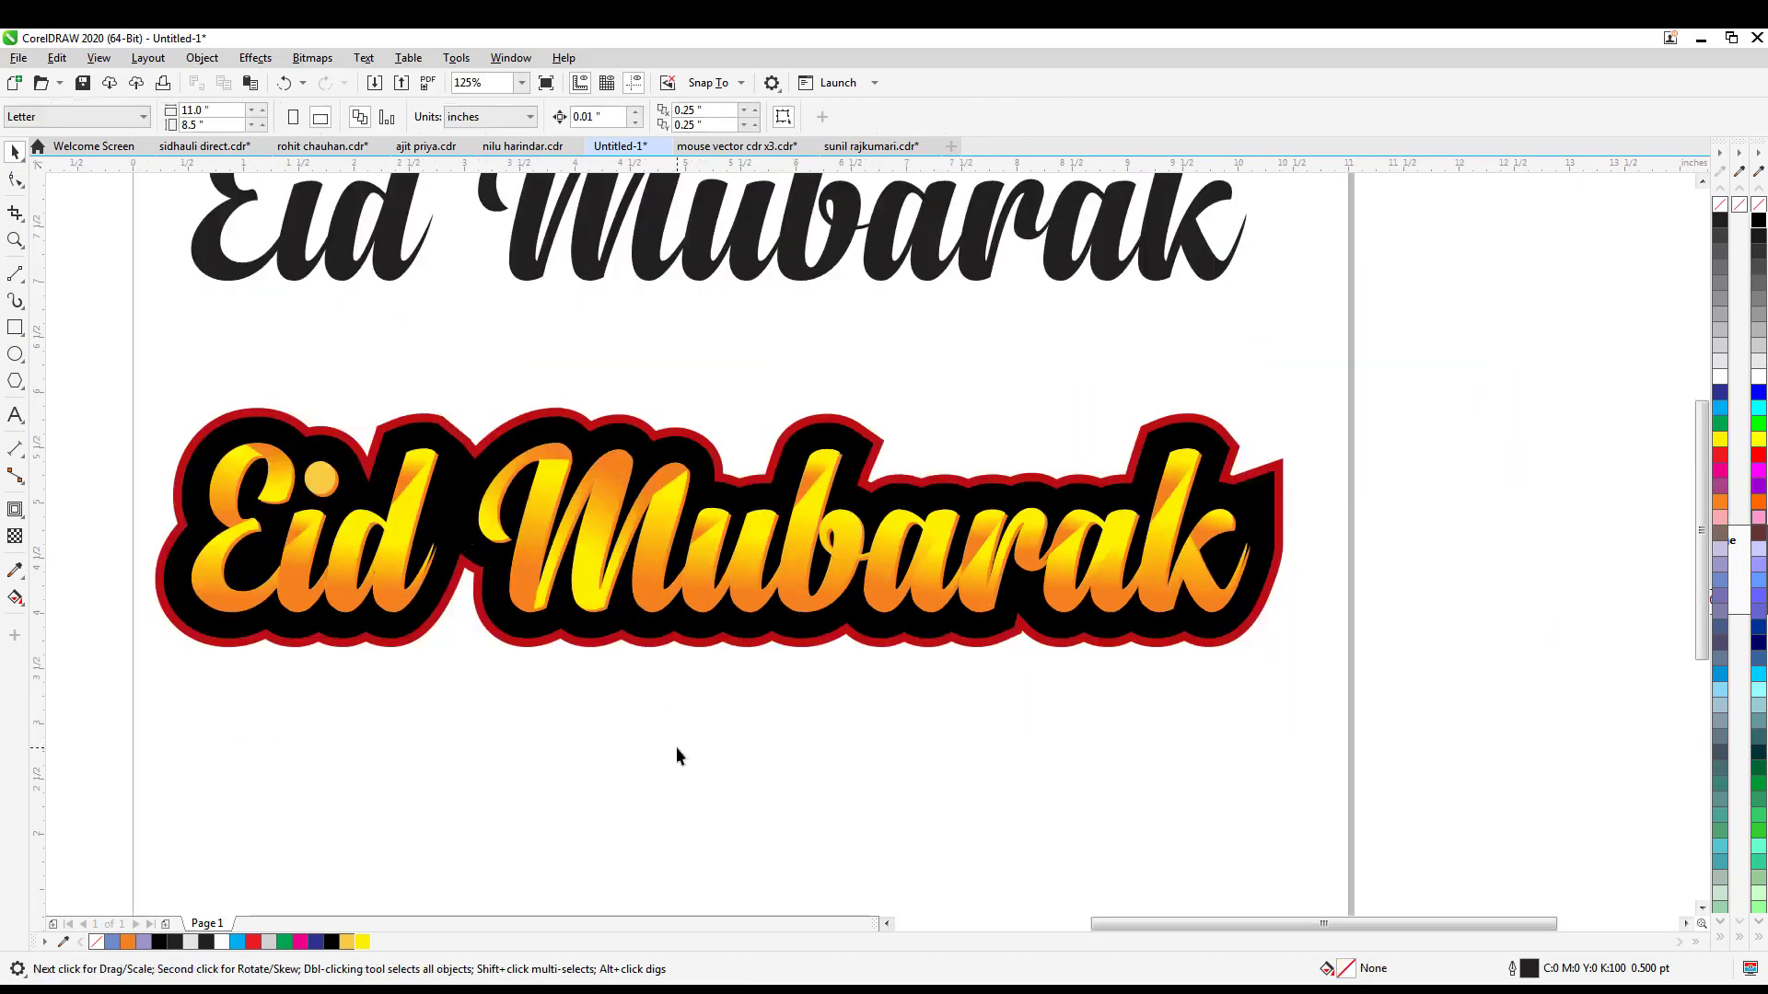
- Delete the original black "Eid Mubarak" text above the layered version
scroll(575, 674, "down", 1)
left_click(405, 451)
key("Delete")
- Create an 11 by 8.5 inch page-frame rectangle behind the lettering and fill it with pink (C0 M40 Y20 K0)
double_click(15, 328)
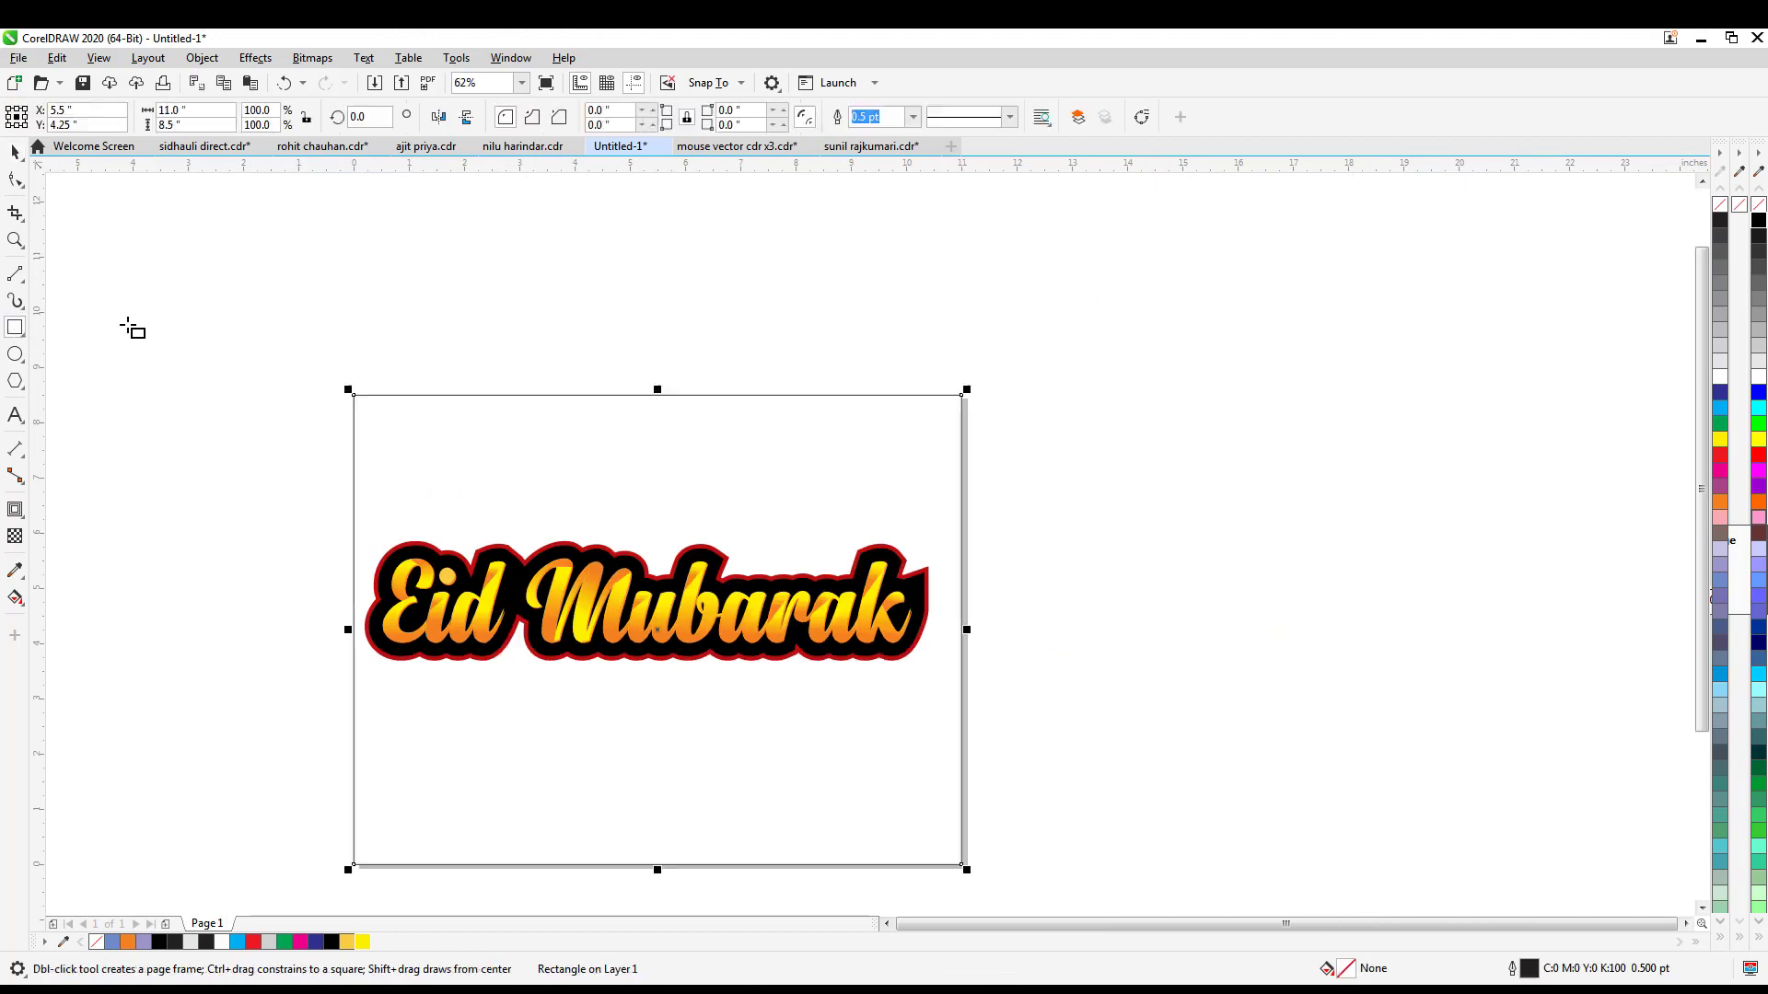
left_click(1717, 520)
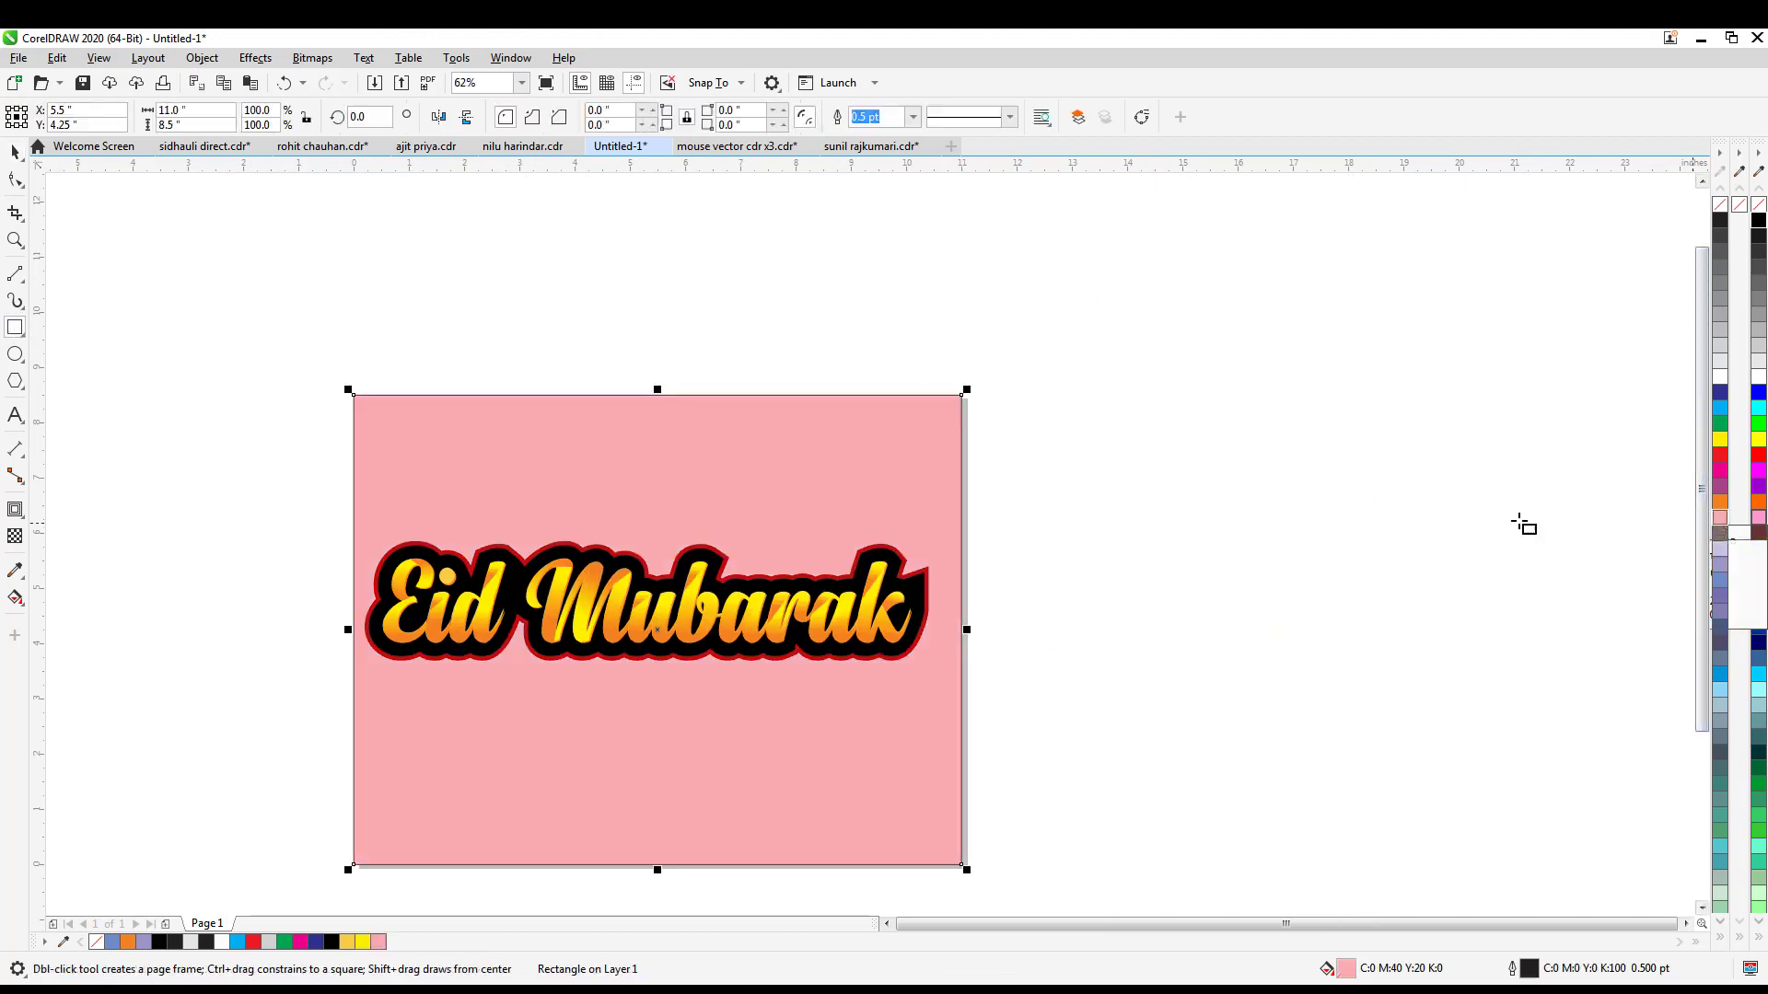
left_click(13, 153)
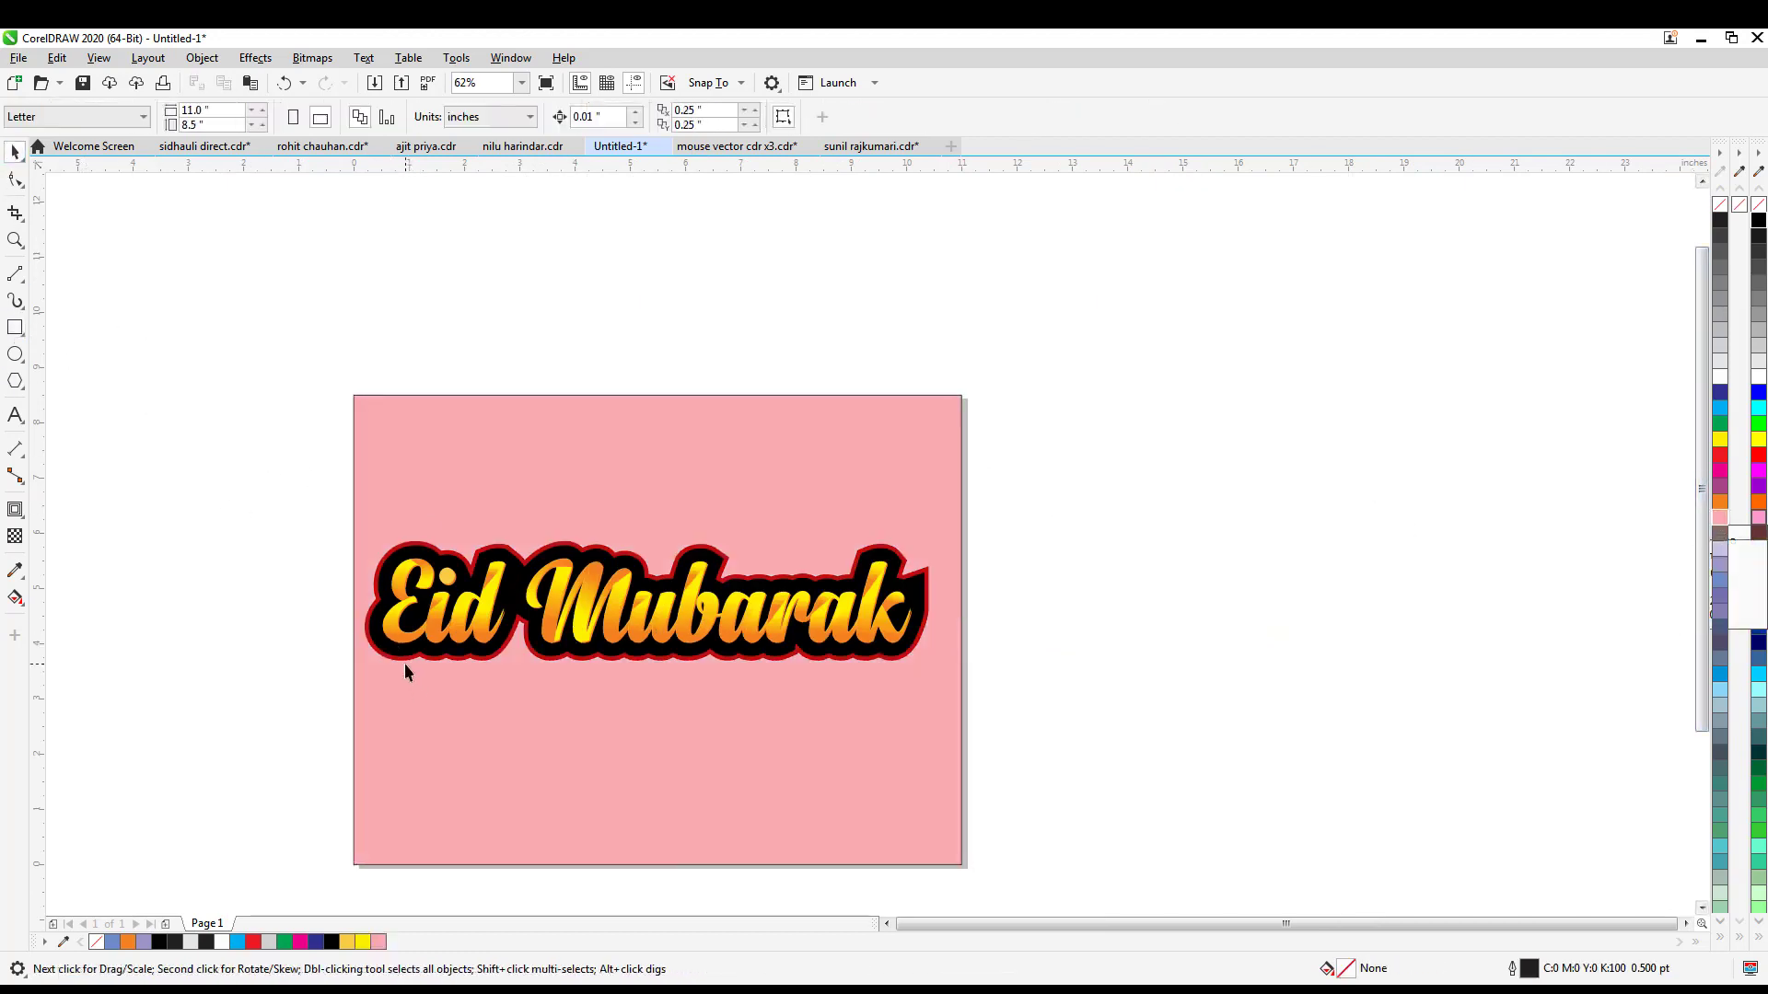
- Apply the Small Glow shadow preset to the red outer contour of the lettering
left_click(400, 660)
scroll(502, 696, "up", 2)
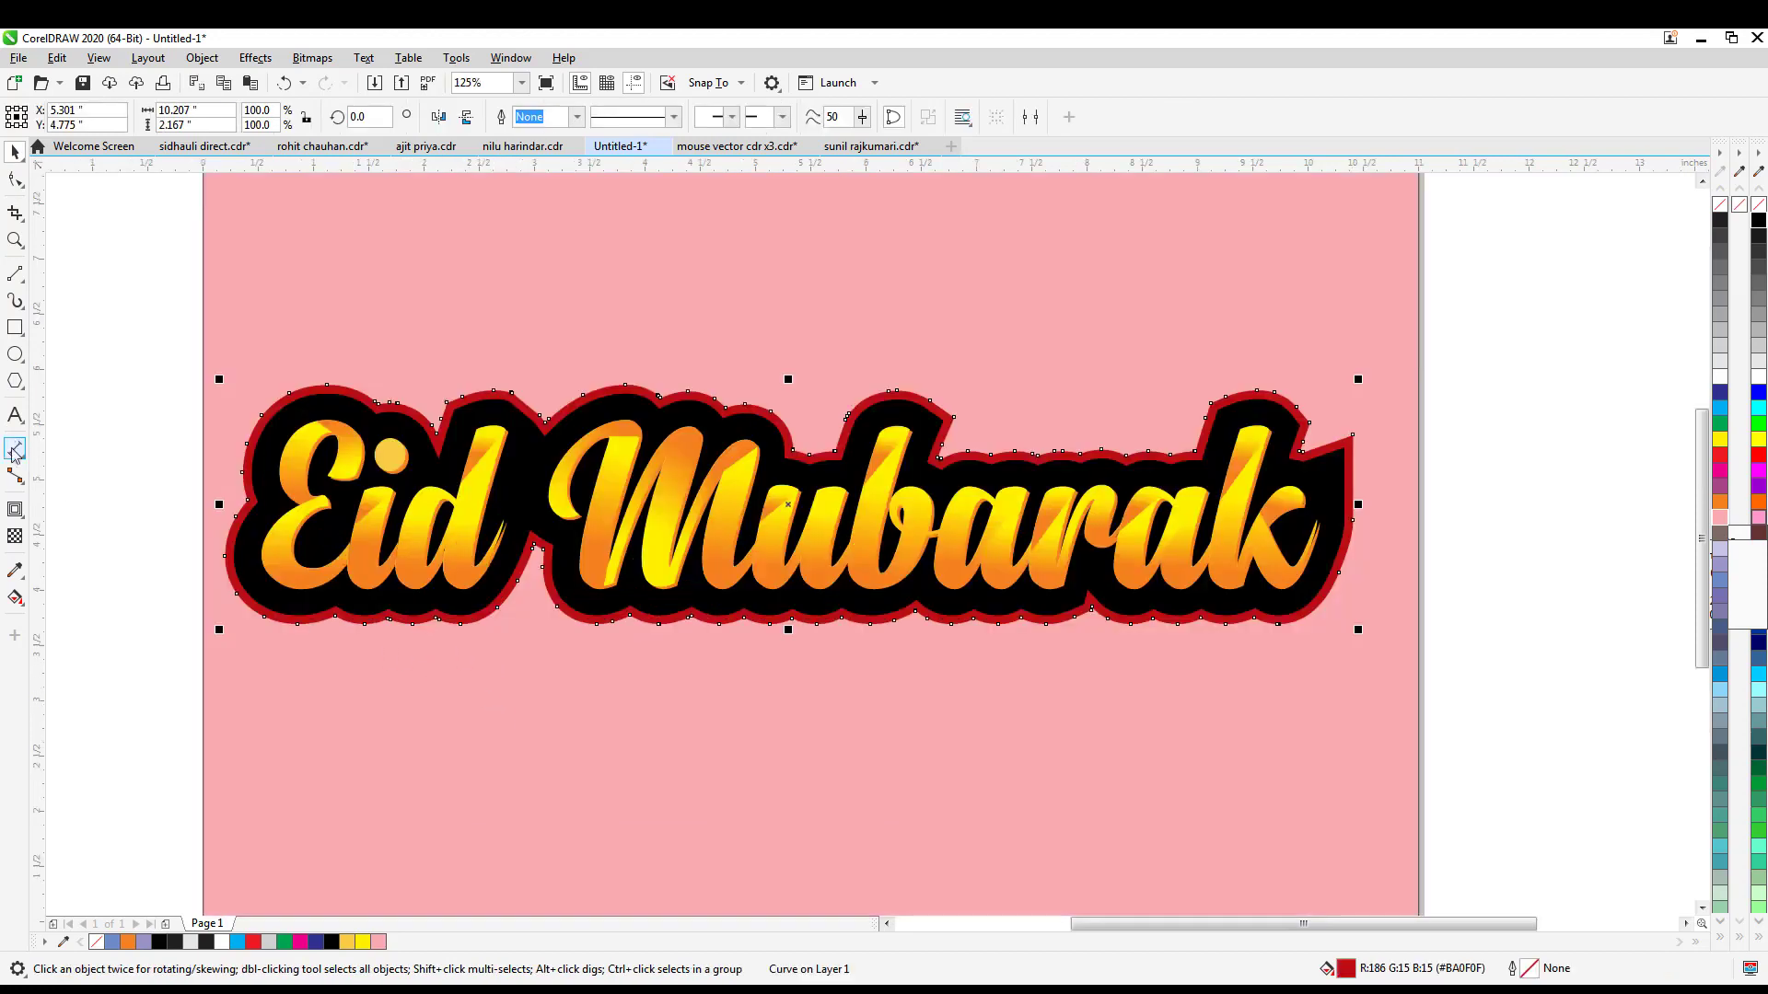
left_click(26, 523)
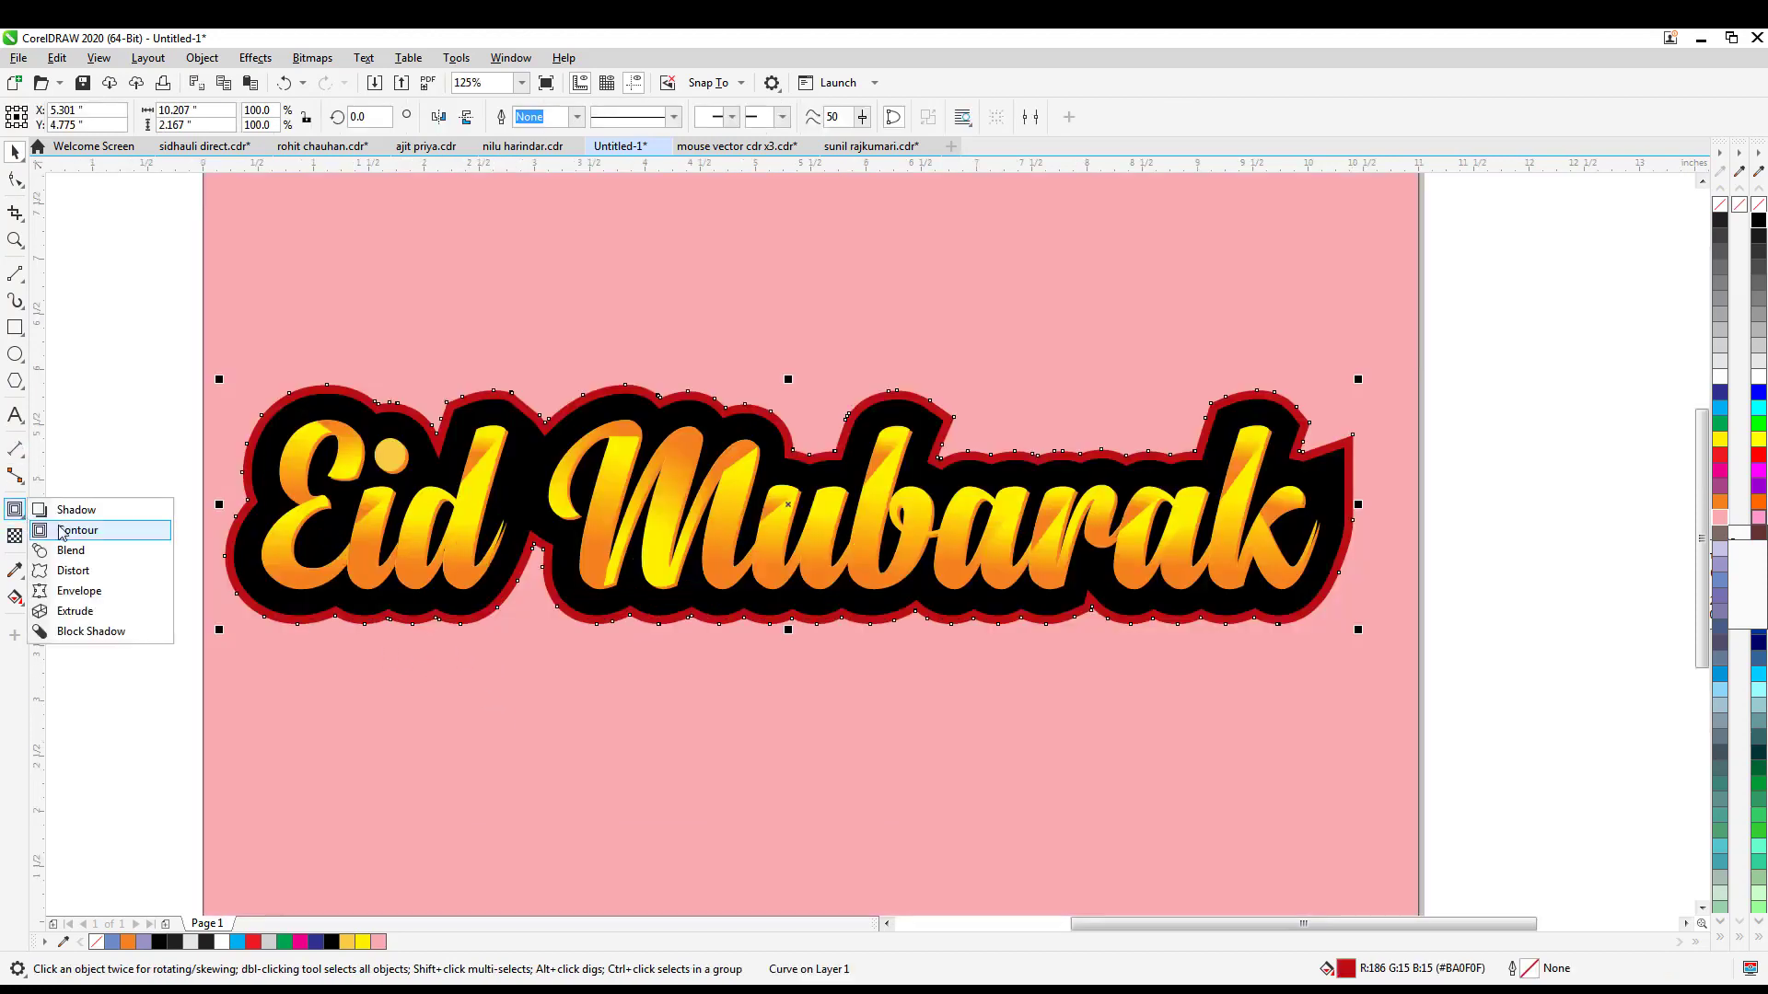
left_click(69, 508)
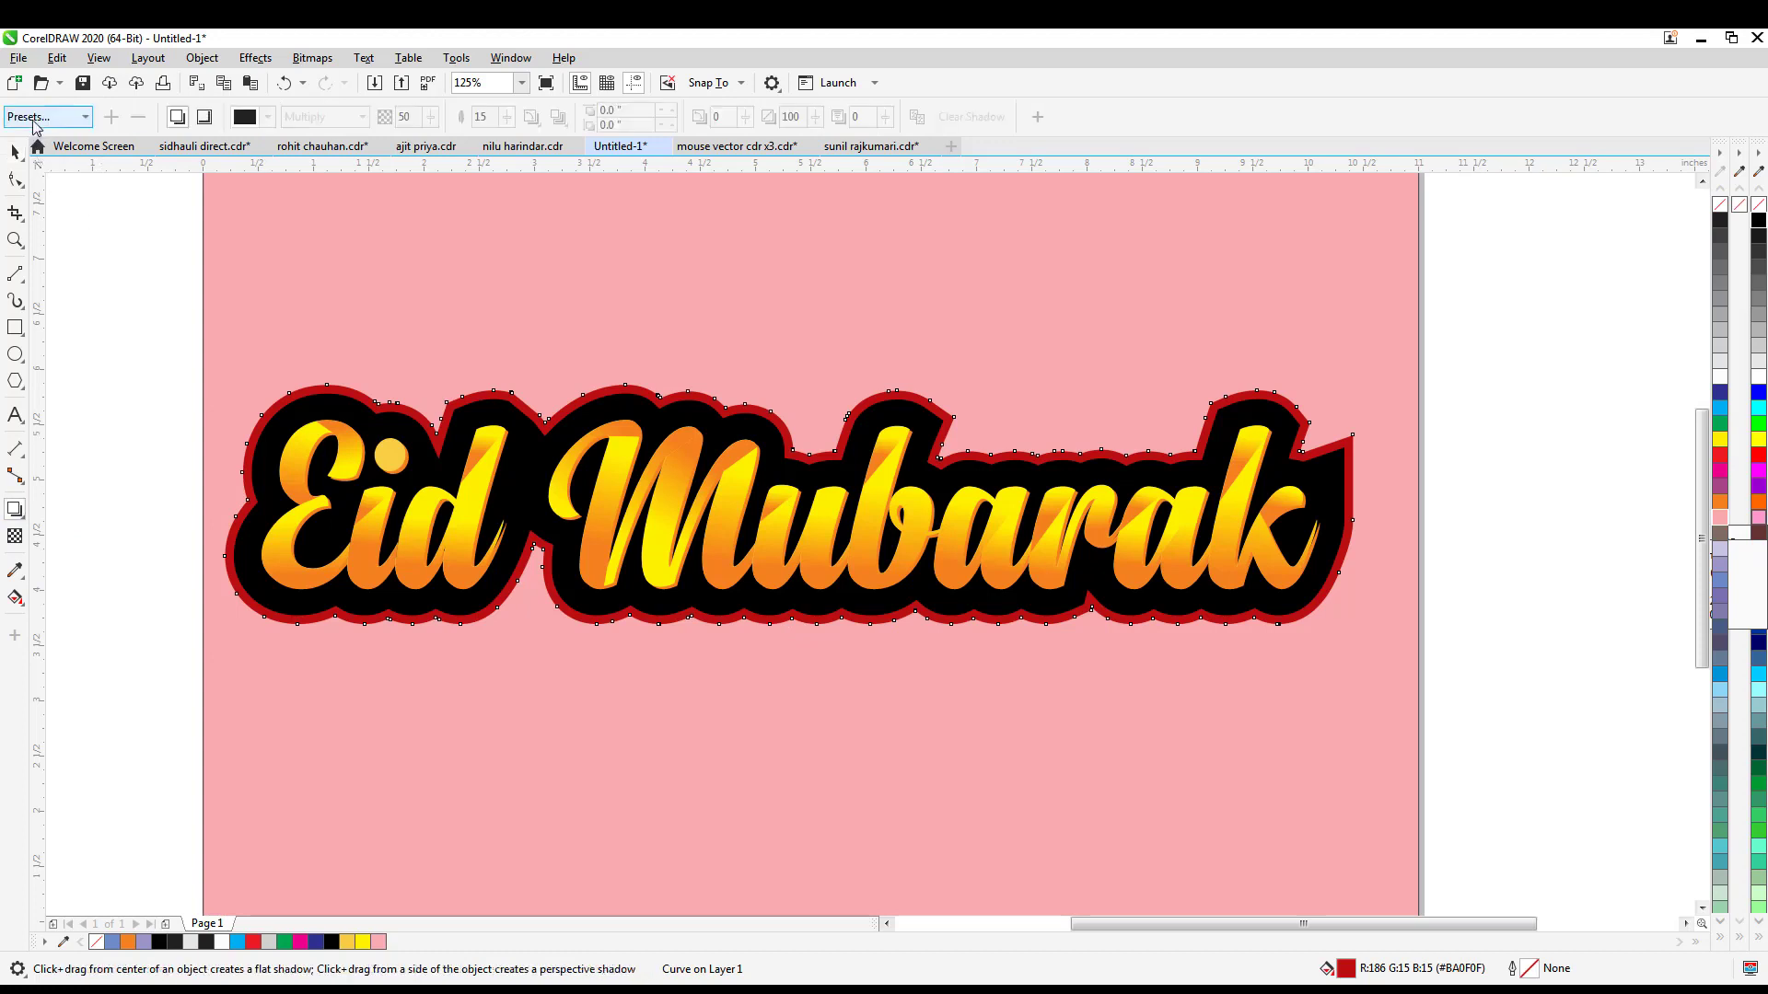
left_click(41, 117)
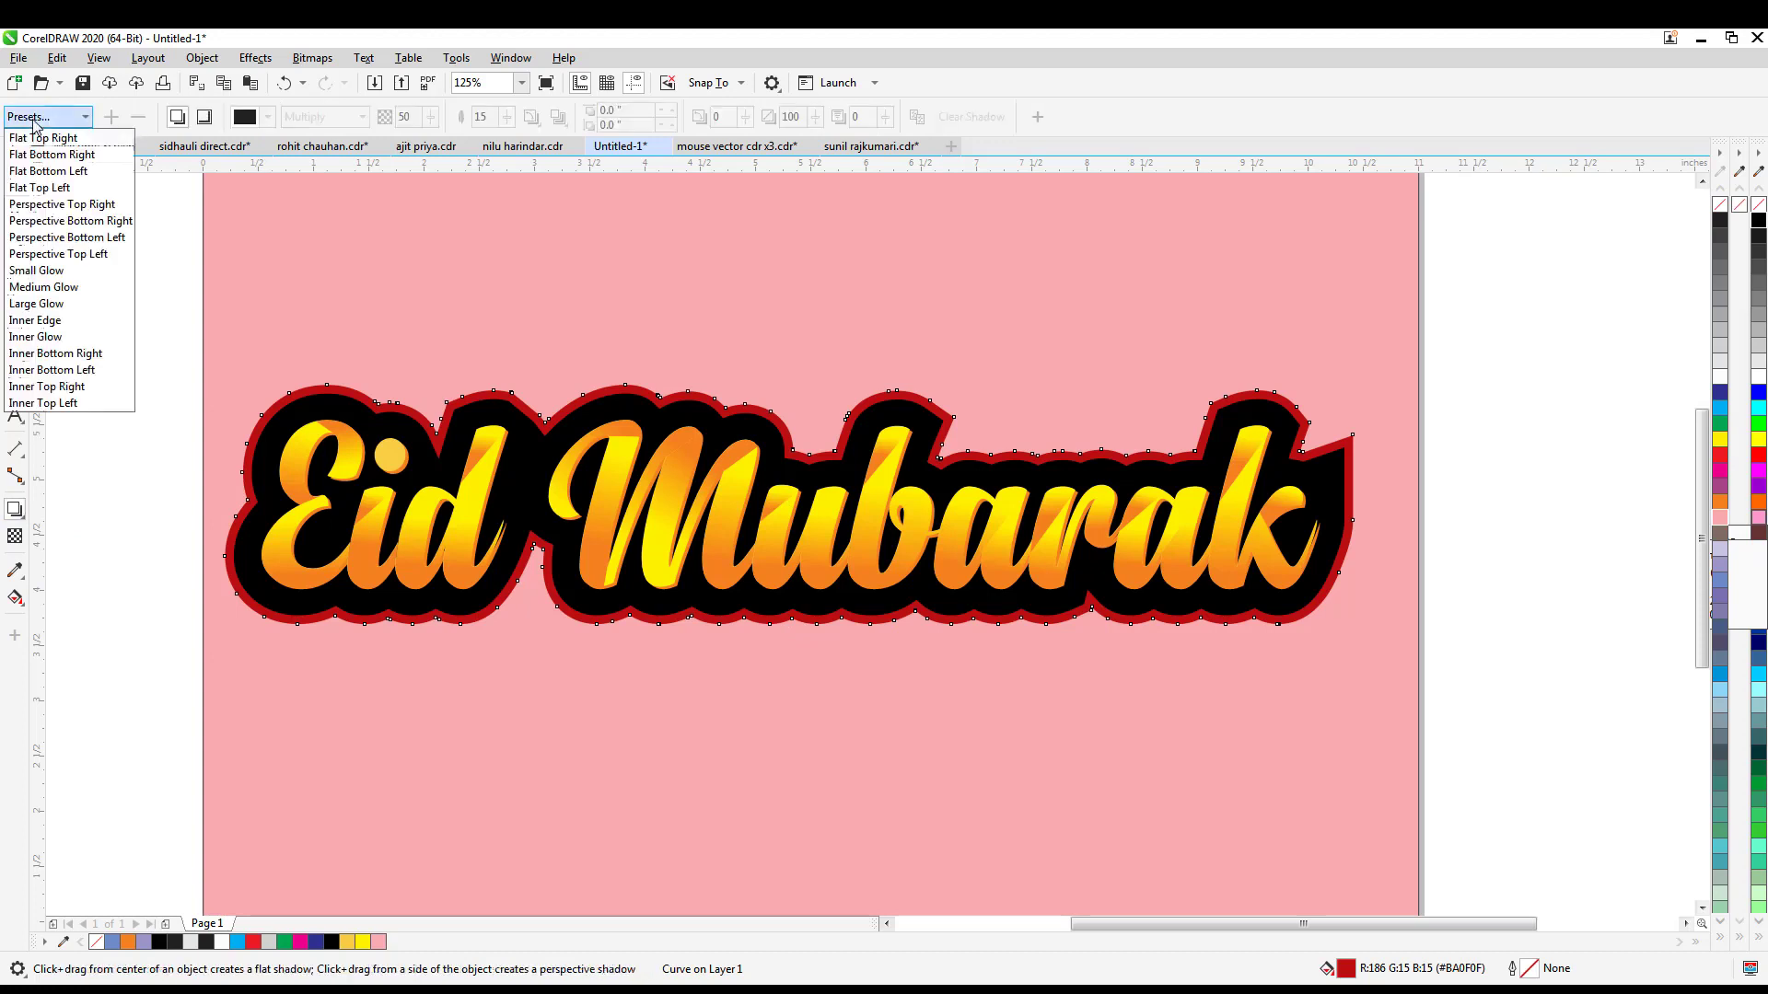
left_click(52, 273)
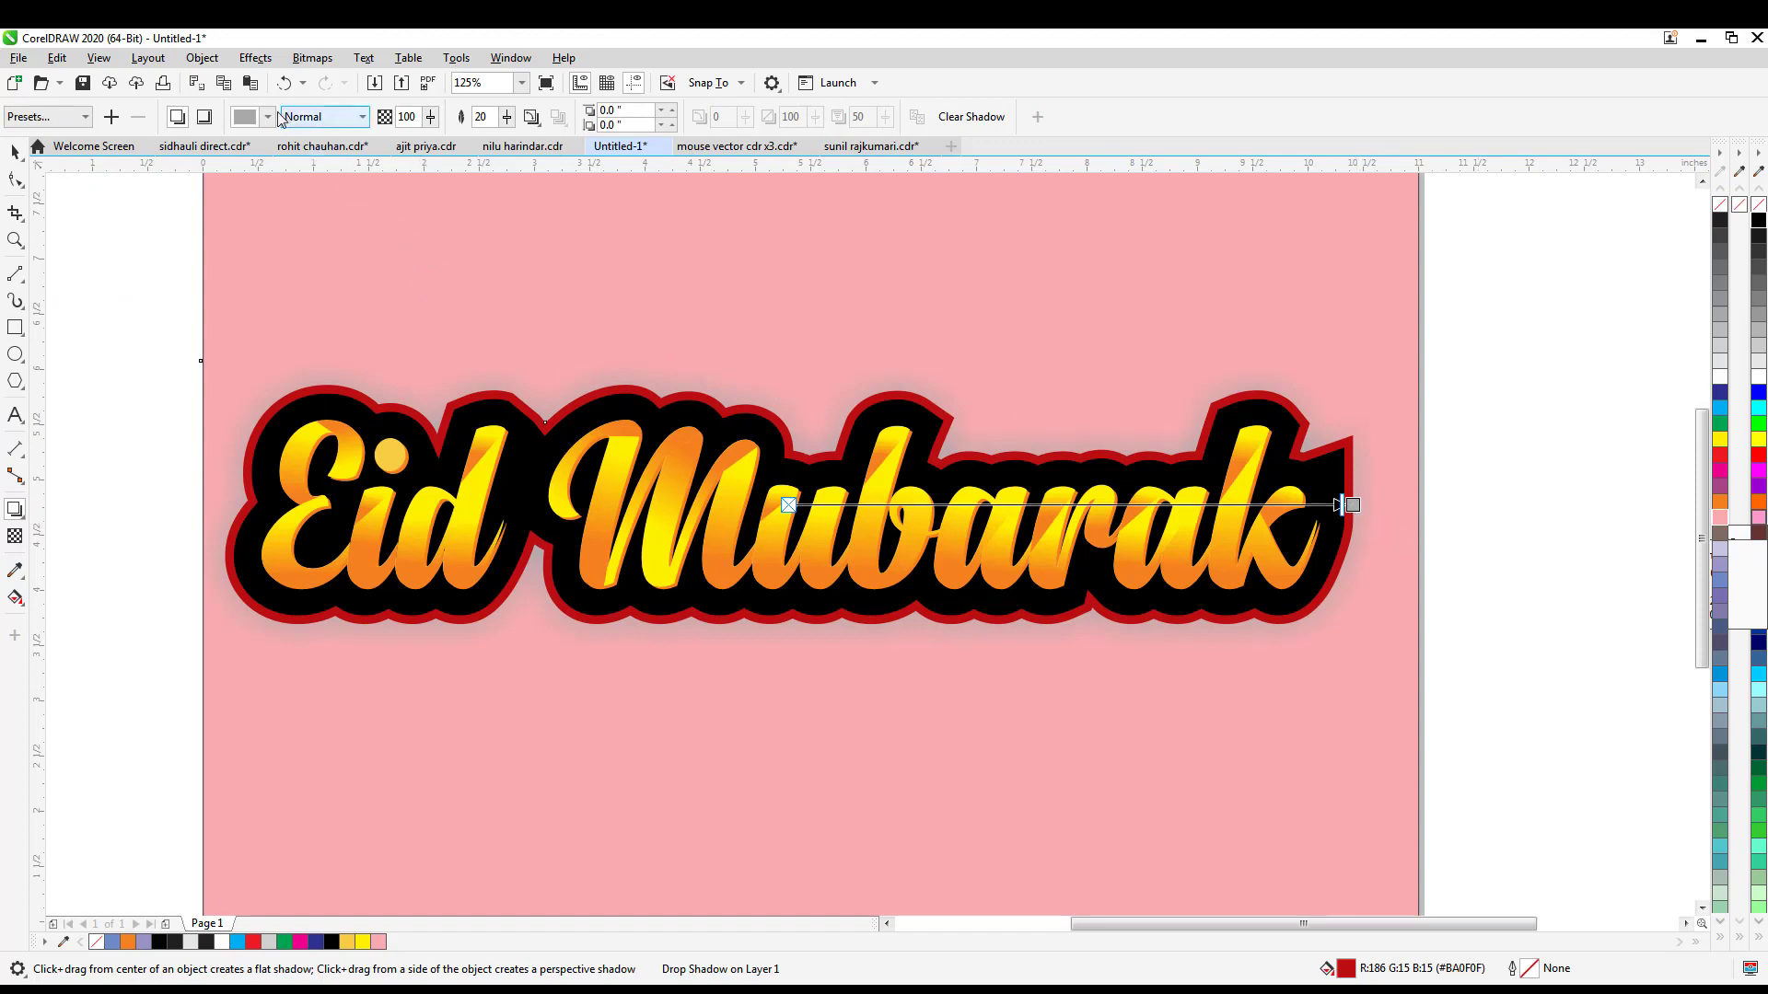
- Change the colour of the red contour's glow shadow to black
left_click(269, 117)
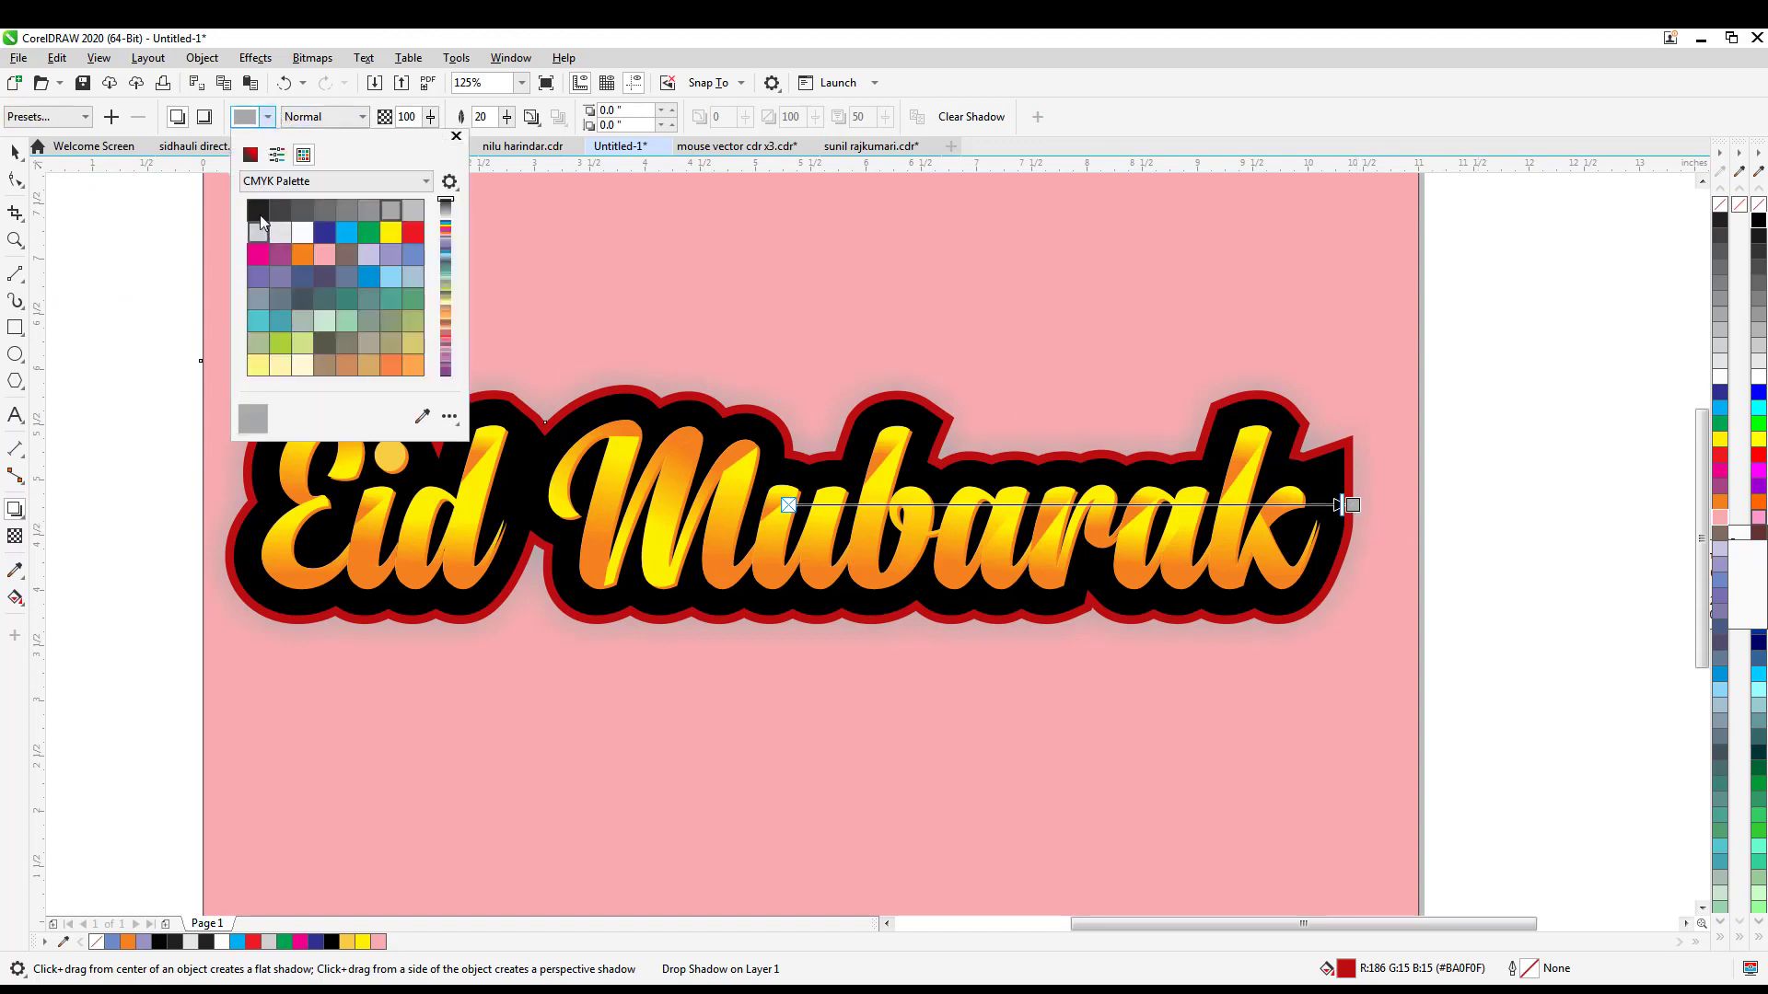
left_click(260, 212)
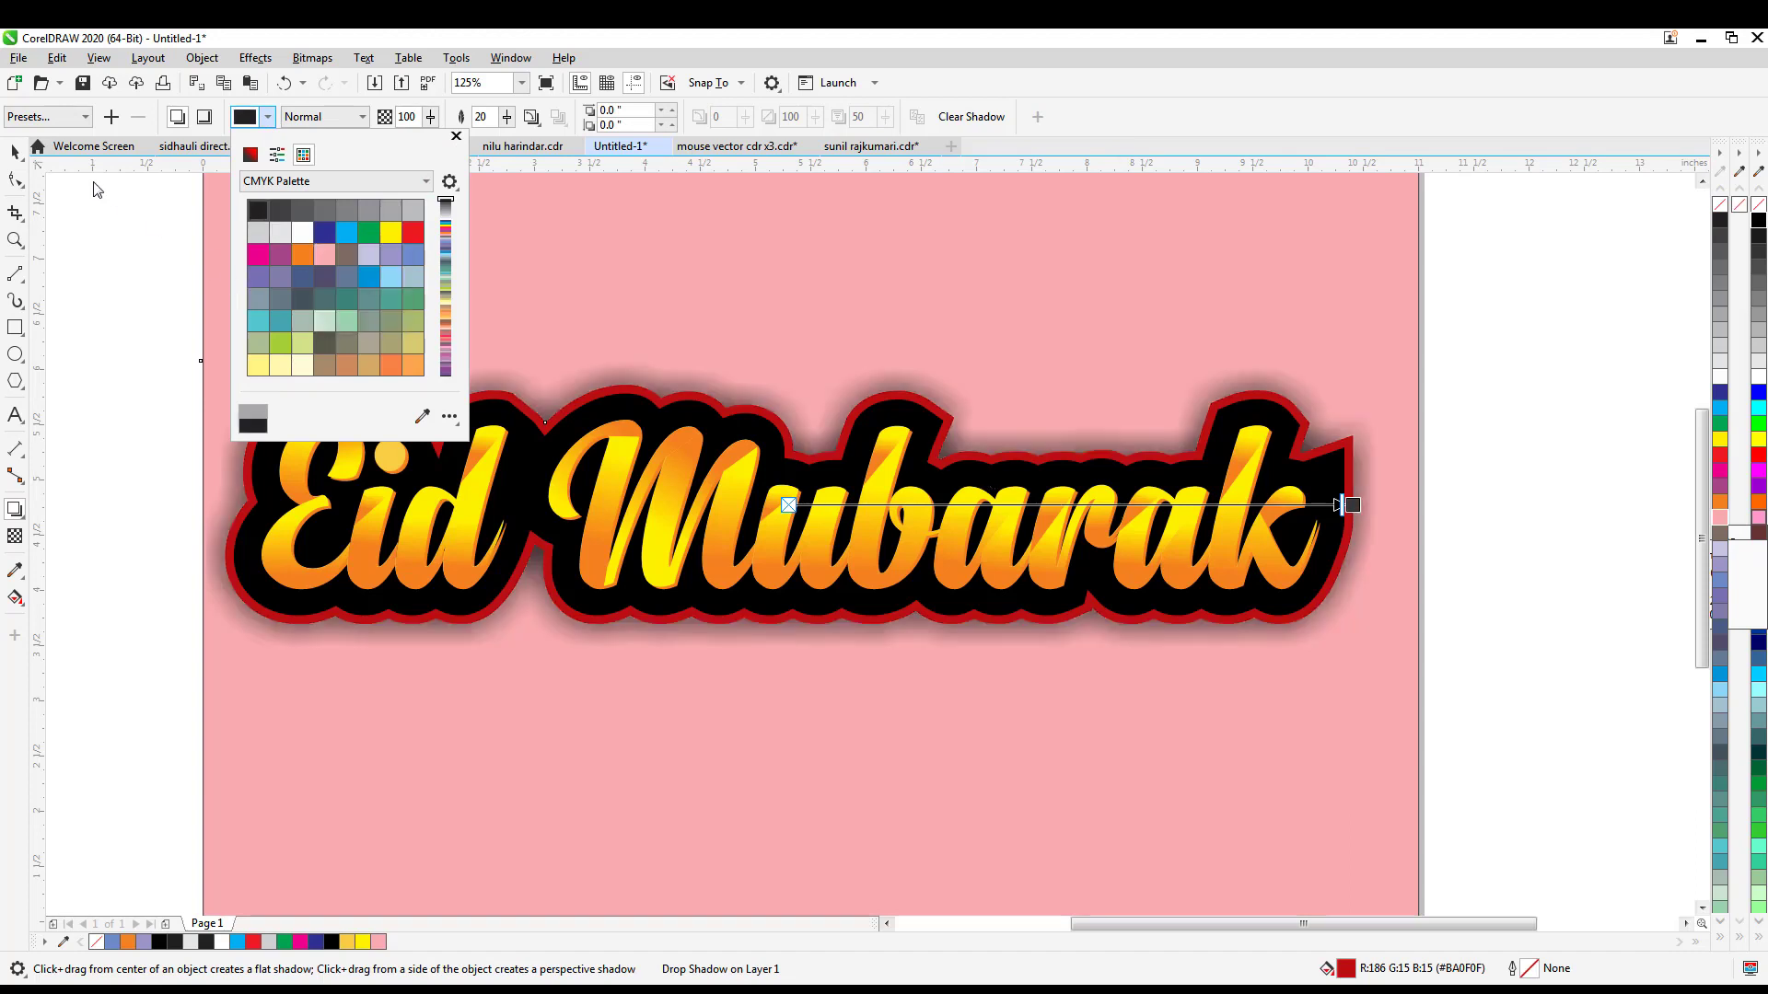
left_click(92, 359)
left_click(92, 359)
scroll(640, 496, "down", 1)
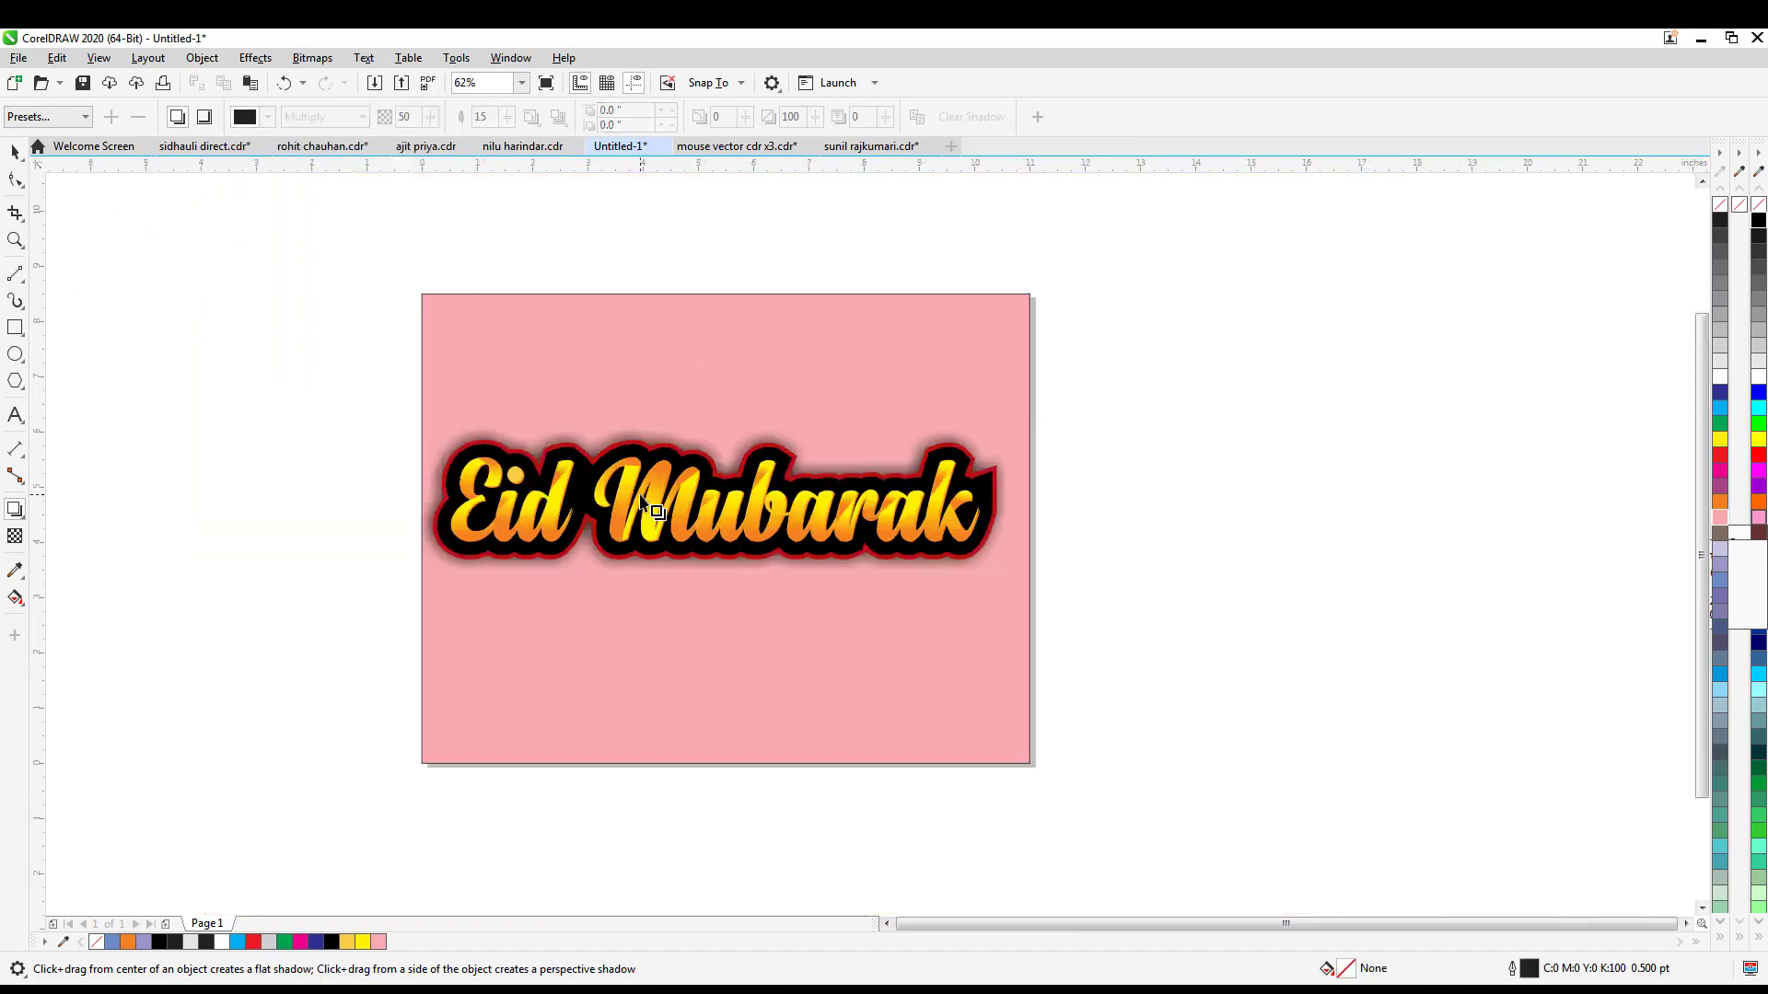
left_click(16, 153)
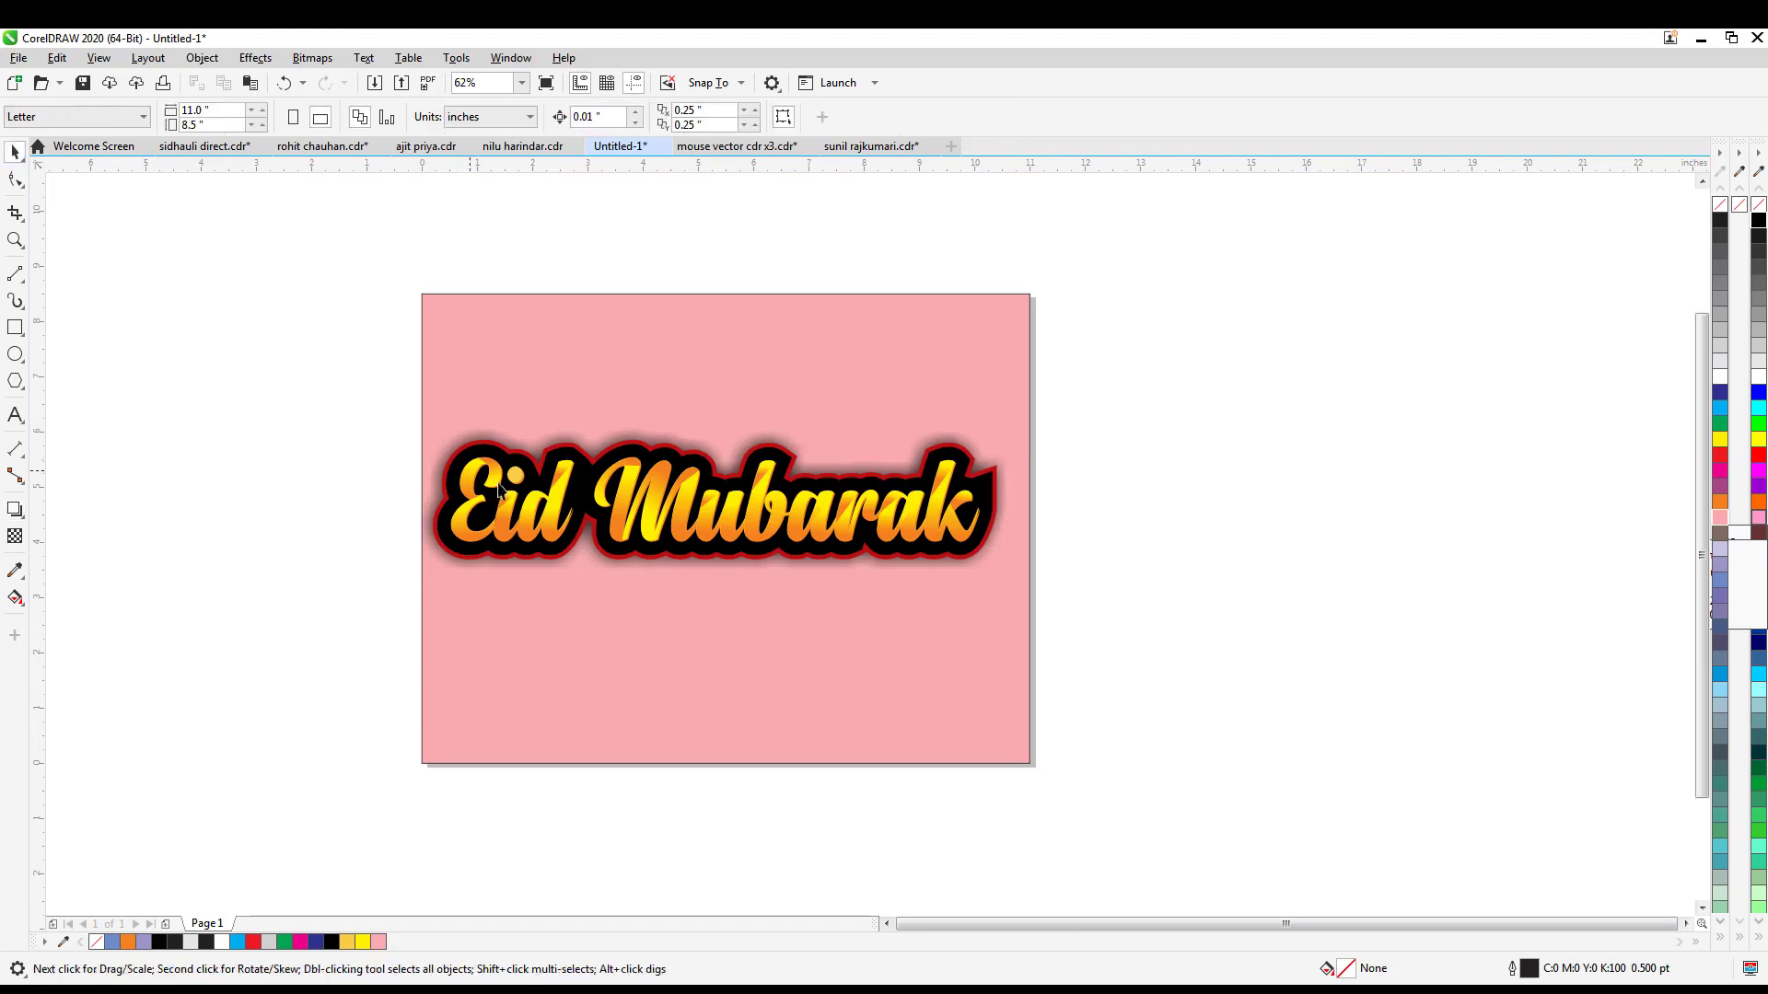
scroll(517, 486, "up", 2)
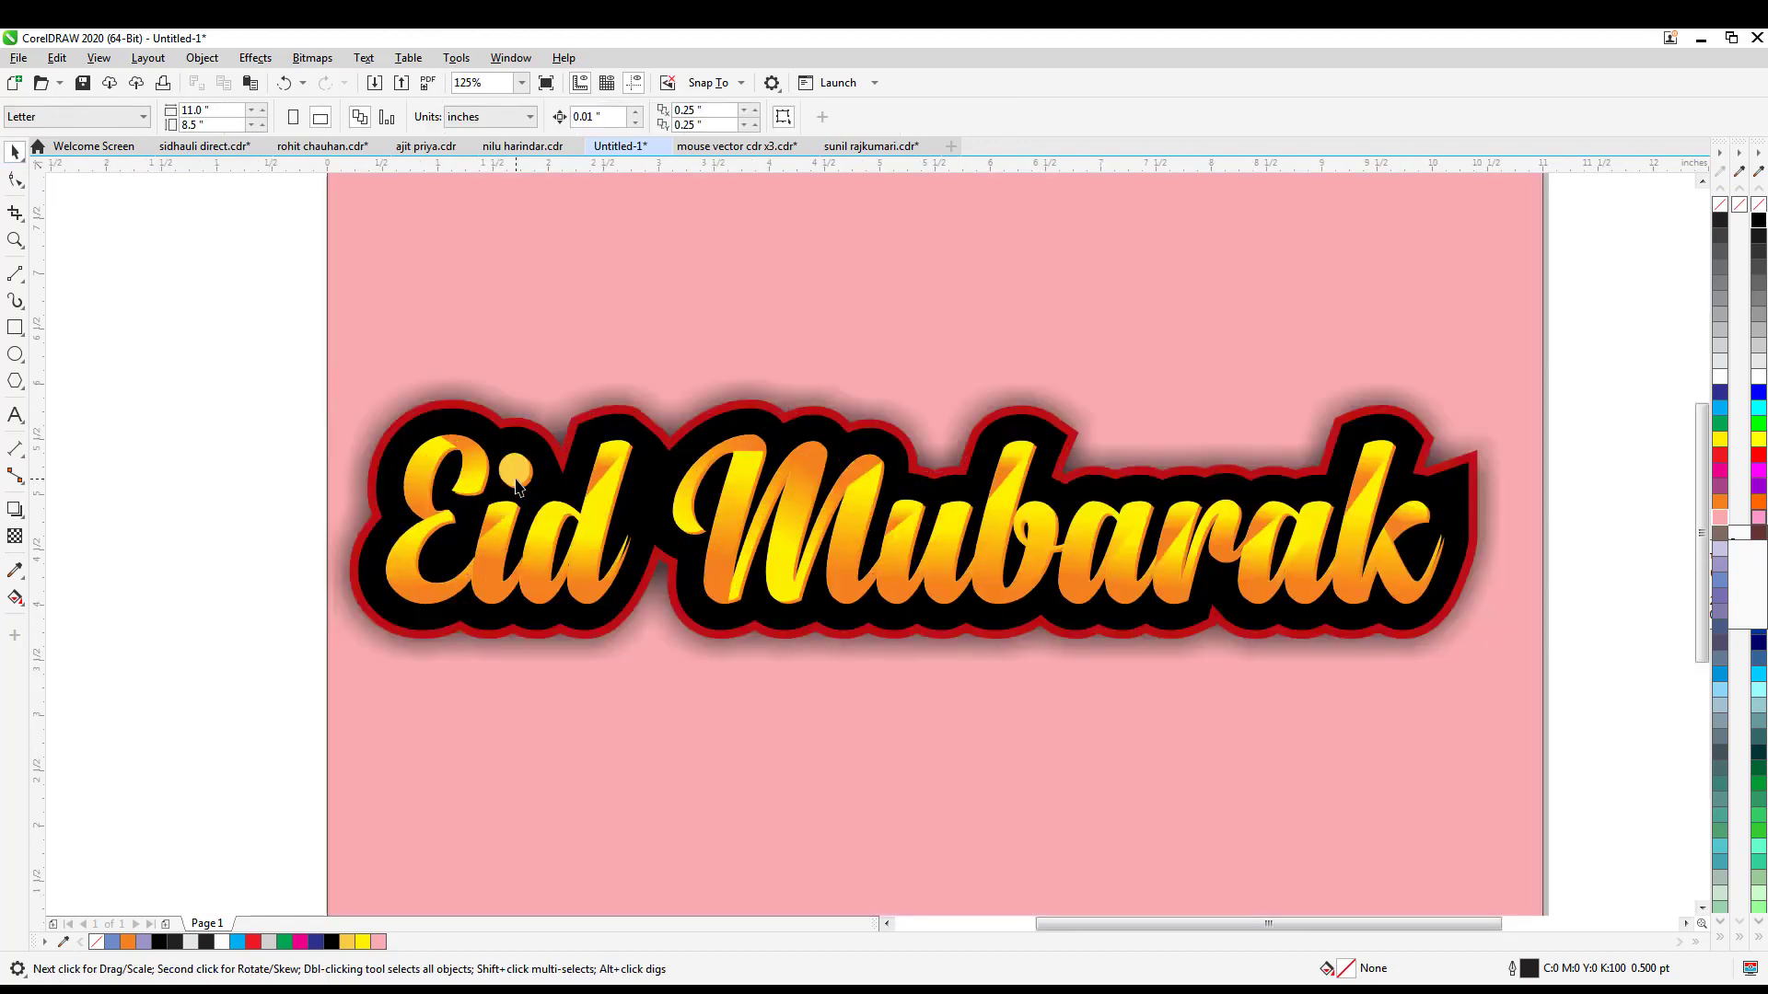